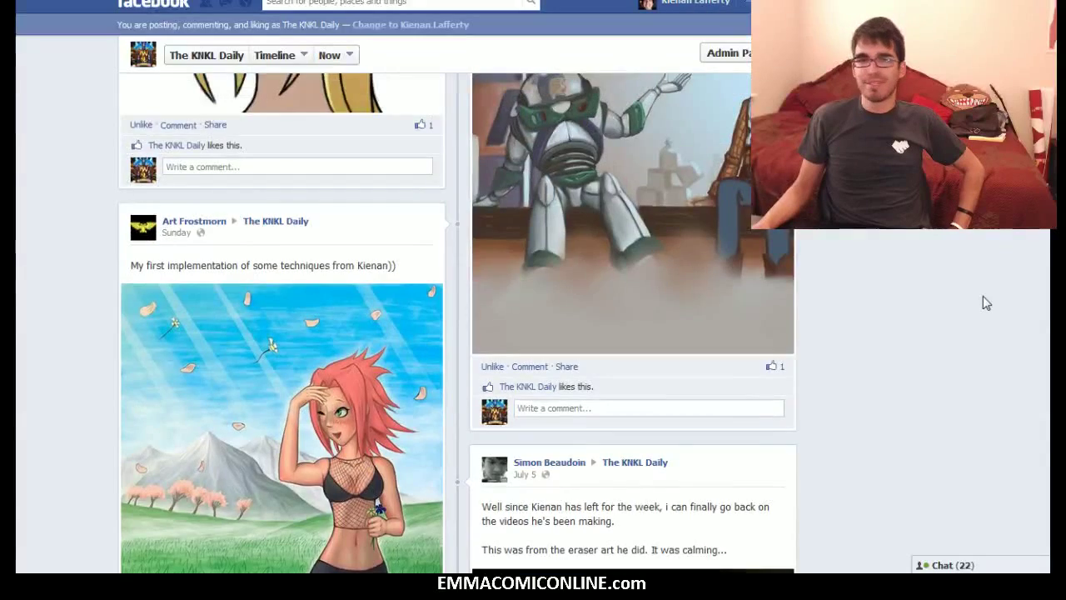
Step: Look through the fan art posts up to the start of The KNKL Daily page's timeline
{"action": "scroll", "coordinate": [983, 302], "scroll_direction": "up", "scroll_amount": 1}
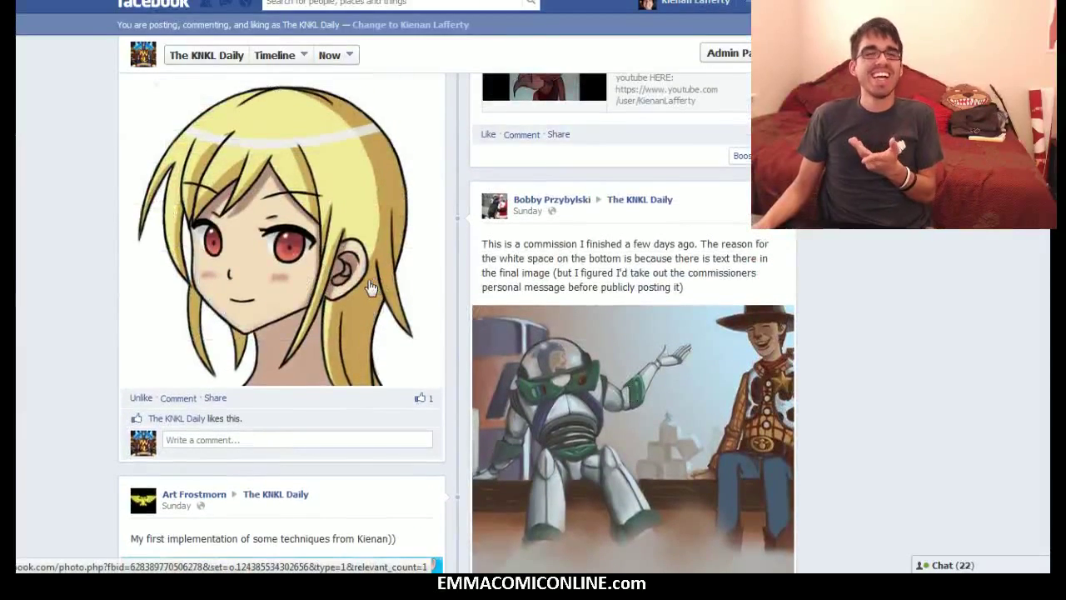
{"action": "scroll", "coordinate": [371, 300], "scroll_direction": "up", "scroll_amount": 1}
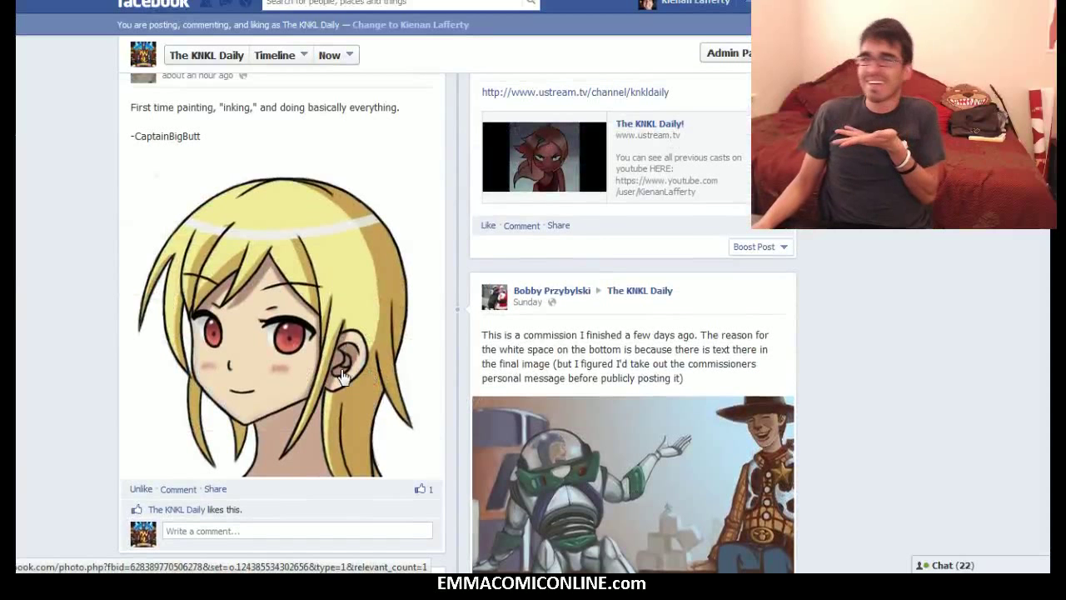
{"action": "scroll", "coordinate": [613, 325], "scroll_direction": "up", "scroll_amount": 2}
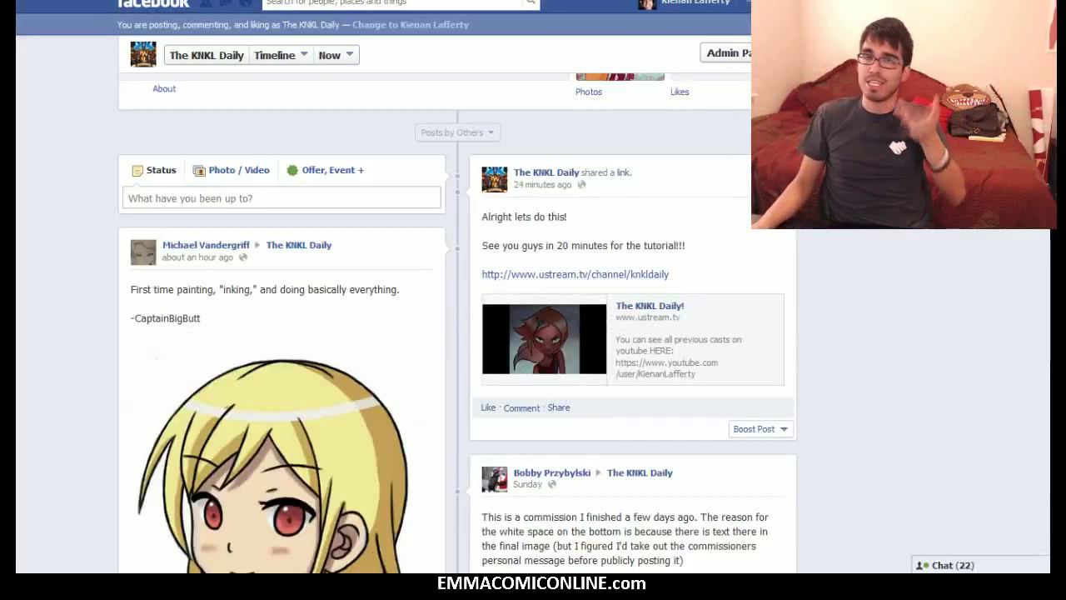
Step: Switch to the seated-figure sketch in Photoshop and set the brush opacity to 100%
{"action": "key", "text": "ctrl+Tab"}
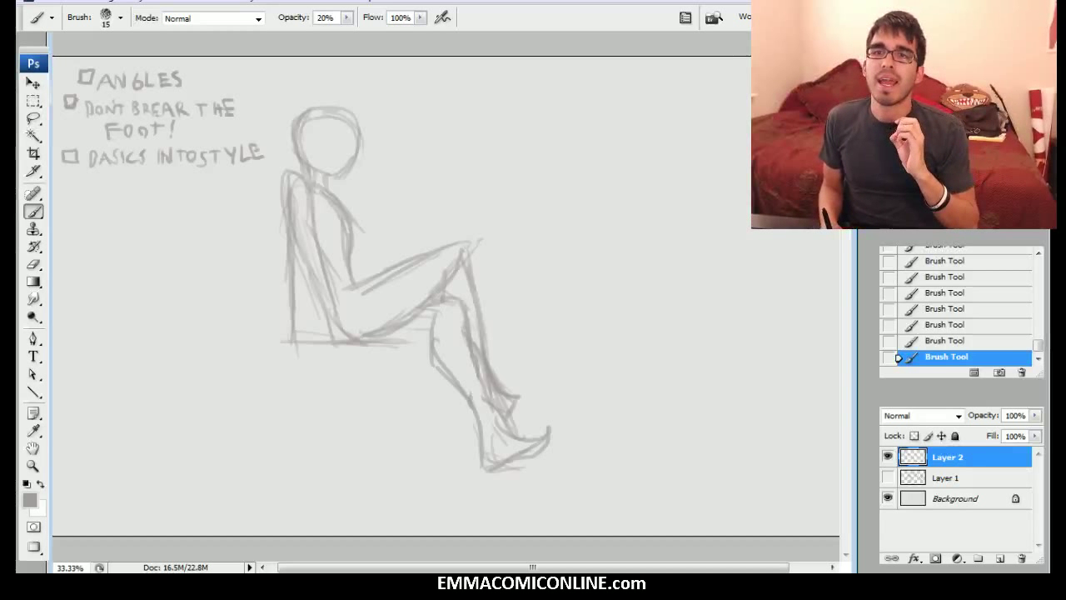
{"action": "mouse_move", "coordinate": [825, 221]}
{"action": "left_mouse_down"}
{"action": "mouse_move", "coordinate": [772, 221]}
{"action": "mouse_move", "coordinate": [835, 224]}
{"action": "left_mouse_up"}
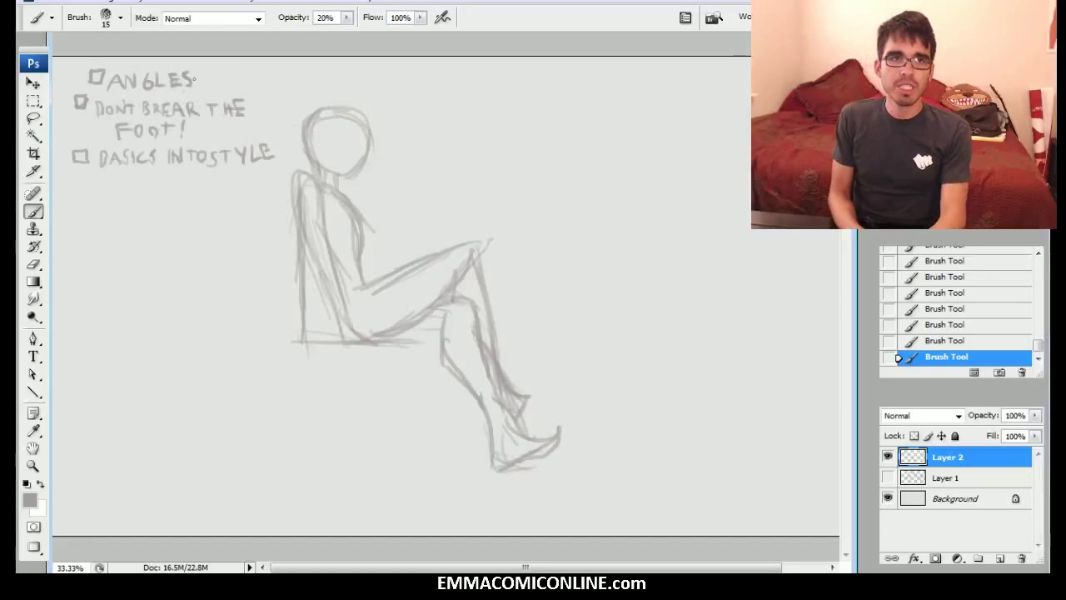
{"action": "left_click_drag", "start_coordinate": [533, 291], "coordinate": [511, 292]}
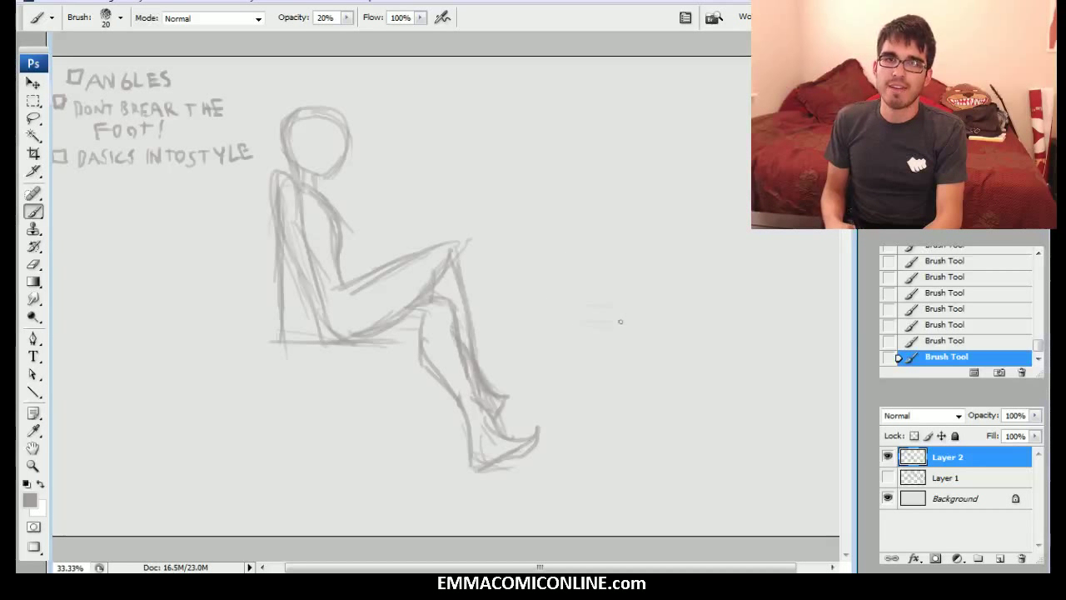
{"action": "left_click", "coordinate": [346, 17]}
{"action": "left_click_drag", "start_coordinate": [353, 33], "coordinate": [459, 40]}
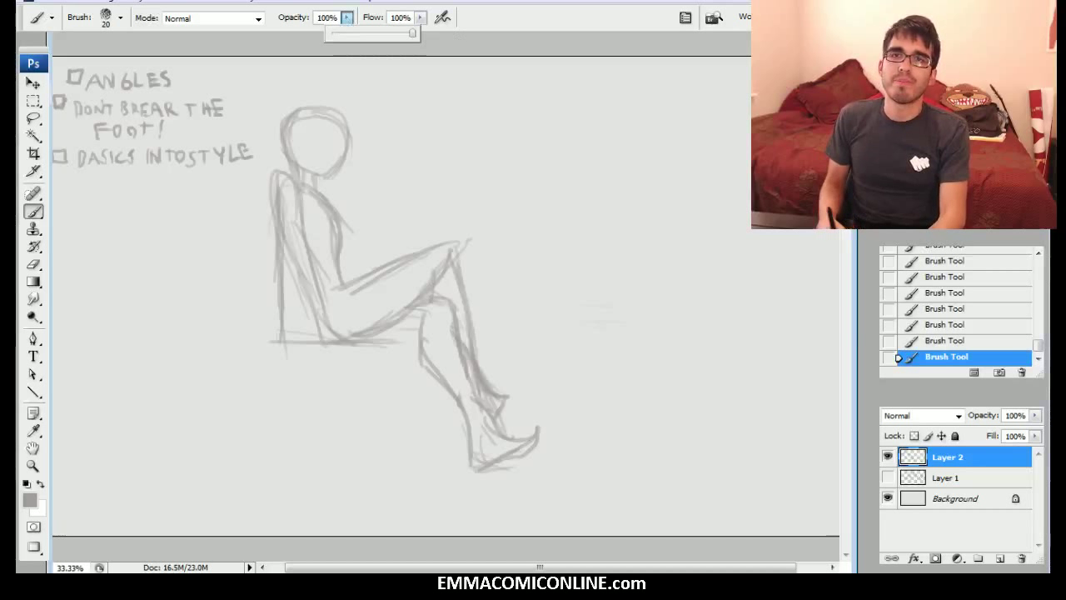
{"action": "left_click", "coordinate": [706, 255]}
Step: Sketch the sole, toe and curved front of a side-view boot in the empty area beside the seated figure
{"action": "left_click_drag", "start_coordinate": [570, 317], "coordinate": [639, 318]}
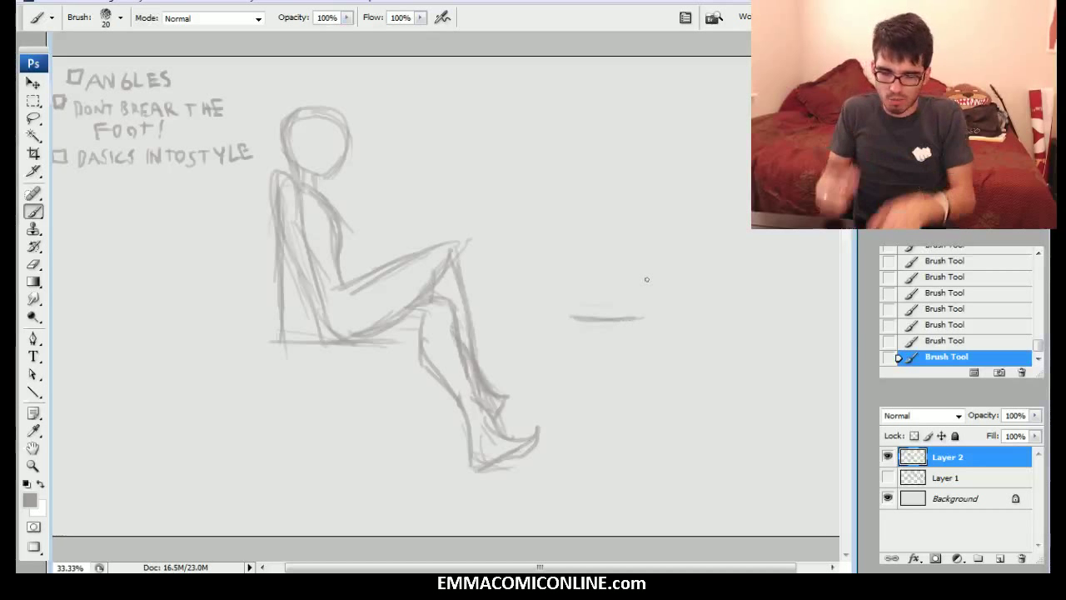
{"action": "left_click_drag", "start_coordinate": [636, 320], "coordinate": [730, 316]}
{"action": "mouse_move", "coordinate": [582, 319]}
{"action": "left_mouse_down"}
{"action": "mouse_move", "coordinate": [557, 288]}
{"action": "mouse_move", "coordinate": [556, 298]}
{"action": "mouse_move", "coordinate": [559, 283]}
{"action": "mouse_move", "coordinate": [648, 228]}
{"action": "mouse_move", "coordinate": [639, 227]}
{"action": "mouse_move", "coordinate": [654, 185]}
{"action": "left_mouse_up"}
{"action": "mouse_move", "coordinate": [628, 248]}
{"action": "left_mouse_down"}
{"action": "mouse_move", "coordinate": [661, 122]}
{"action": "mouse_move", "coordinate": [635, 250]}
{"action": "left_mouse_up"}
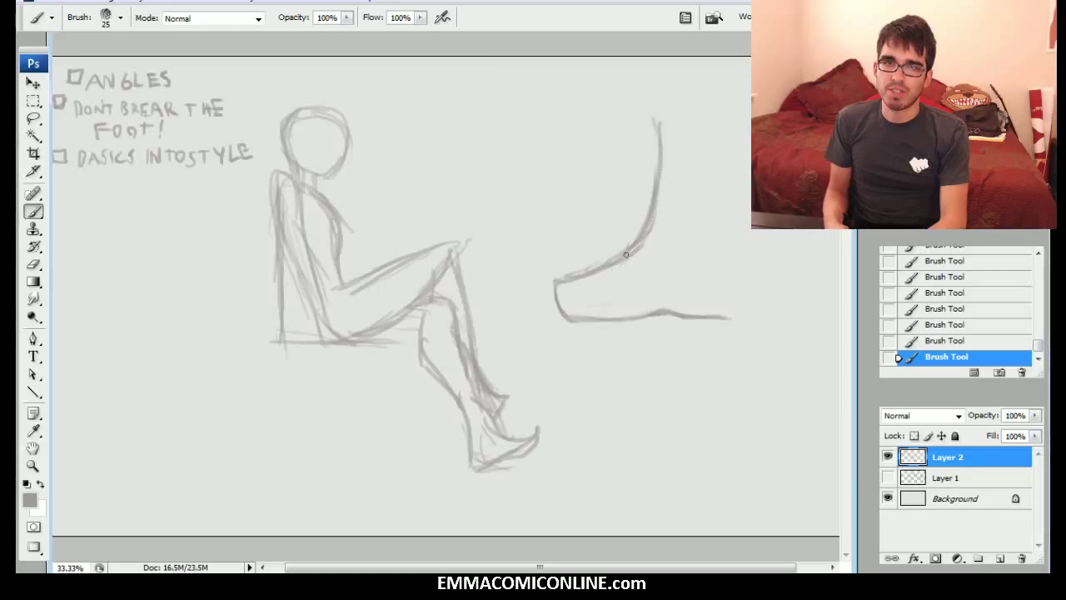
Step: Close the side-view boot's outline with its heel, back edge and sloping top opening
{"action": "mouse_move", "coordinate": [640, 140]}
{"action": "left_mouse_down"}
{"action": "mouse_move", "coordinate": [626, 215]}
{"action": "mouse_move", "coordinate": [572, 247]}
{"action": "mouse_move", "coordinate": [550, 283]}
{"action": "mouse_move", "coordinate": [621, 212]}
{"action": "left_mouse_up"}
{"action": "left_click_drag", "start_coordinate": [731, 318], "coordinate": [735, 301]}
{"action": "left_click_drag", "start_coordinate": [734, 310], "coordinate": [736, 270]}
{"action": "left_click_drag", "start_coordinate": [736, 289], "coordinate": [724, 172]}
{"action": "mouse_move", "coordinate": [734, 235]}
{"action": "left_mouse_down"}
{"action": "mouse_move", "coordinate": [724, 116]}
{"action": "mouse_move", "coordinate": [661, 97]}
{"action": "mouse_move", "coordinate": [656, 152]}
{"action": "left_mouse_up"}
{"action": "left_click_drag", "start_coordinate": [651, 95], "coordinate": [658, 162]}
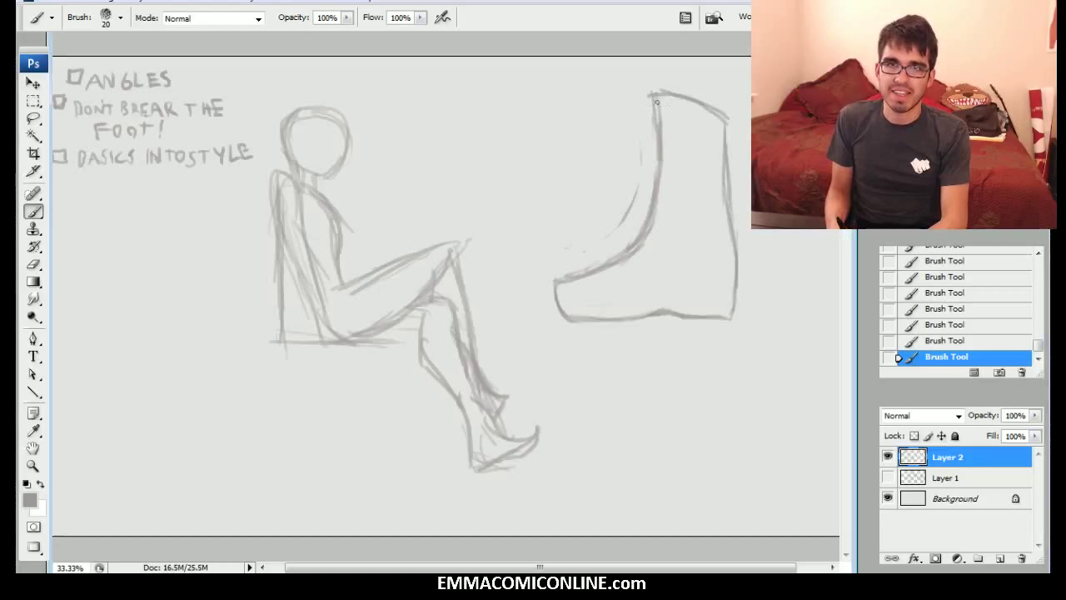
Step: Add a second contour along the front of the boot's shaft to suggest its far side
{"action": "left_click_drag", "start_coordinate": [633, 94], "coordinate": [641, 173]}
{"action": "left_click_drag", "start_coordinate": [643, 133], "coordinate": [623, 247]}
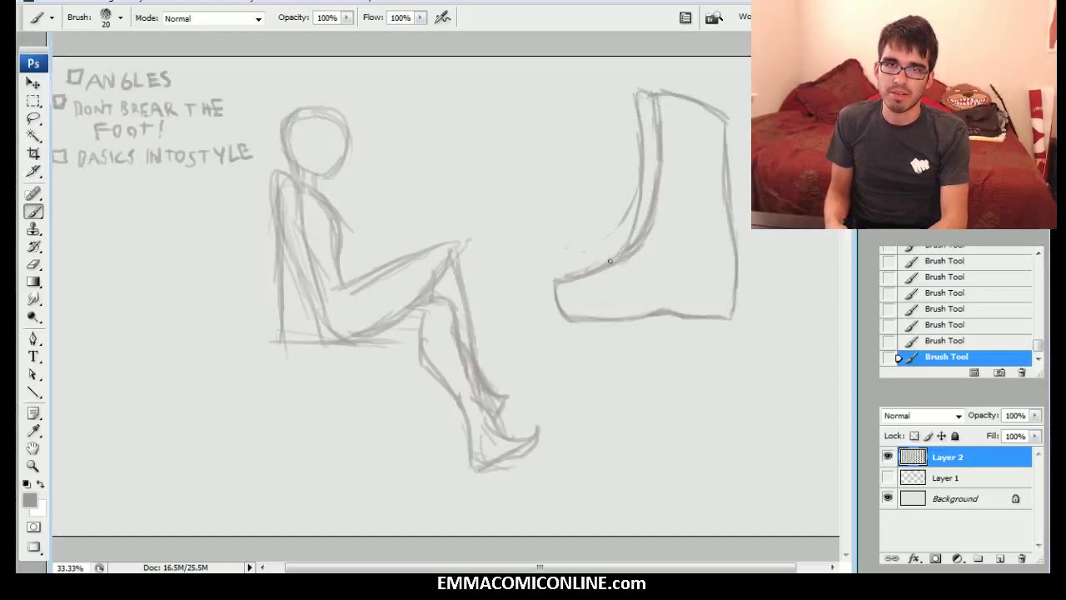
{"action": "left_click_drag", "start_coordinate": [635, 87], "coordinate": [636, 113]}
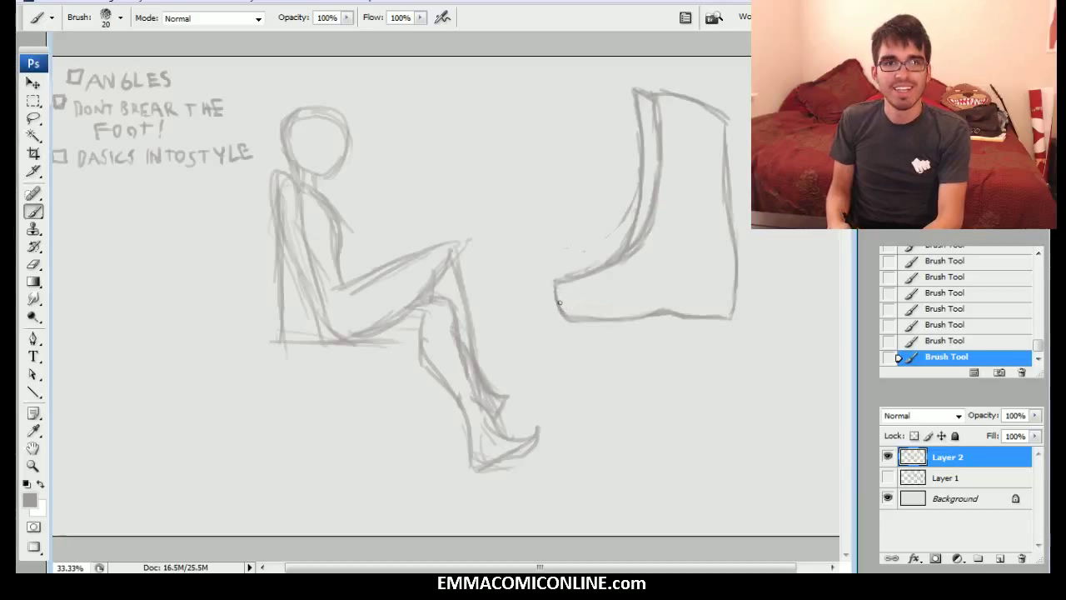
Step: Draw the upper edge of the boot's sole from toe to heel and refine the upturned toe
{"action": "mouse_move", "coordinate": [554, 301]}
{"action": "left_mouse_down"}
{"action": "mouse_move", "coordinate": [623, 304]}
{"action": "mouse_move", "coordinate": [595, 304]}
{"action": "mouse_move", "coordinate": [664, 289]}
{"action": "mouse_move", "coordinate": [732, 297]}
{"action": "left_mouse_up"}
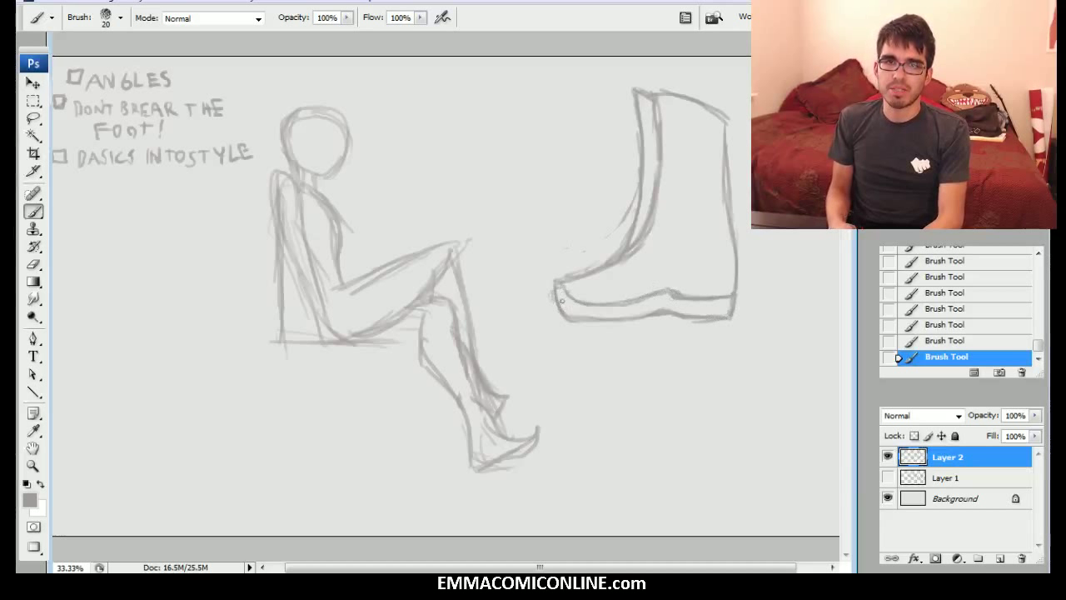
{"action": "left_click_drag", "start_coordinate": [558, 276], "coordinate": [551, 300]}
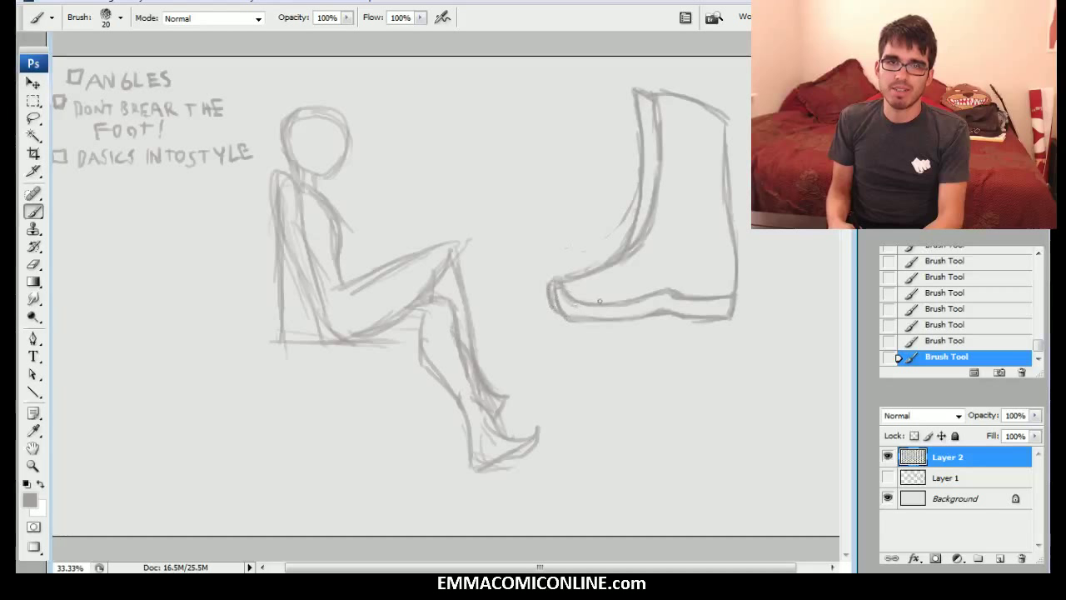
{"action": "left_click_drag", "start_coordinate": [558, 283], "coordinate": [566, 307]}
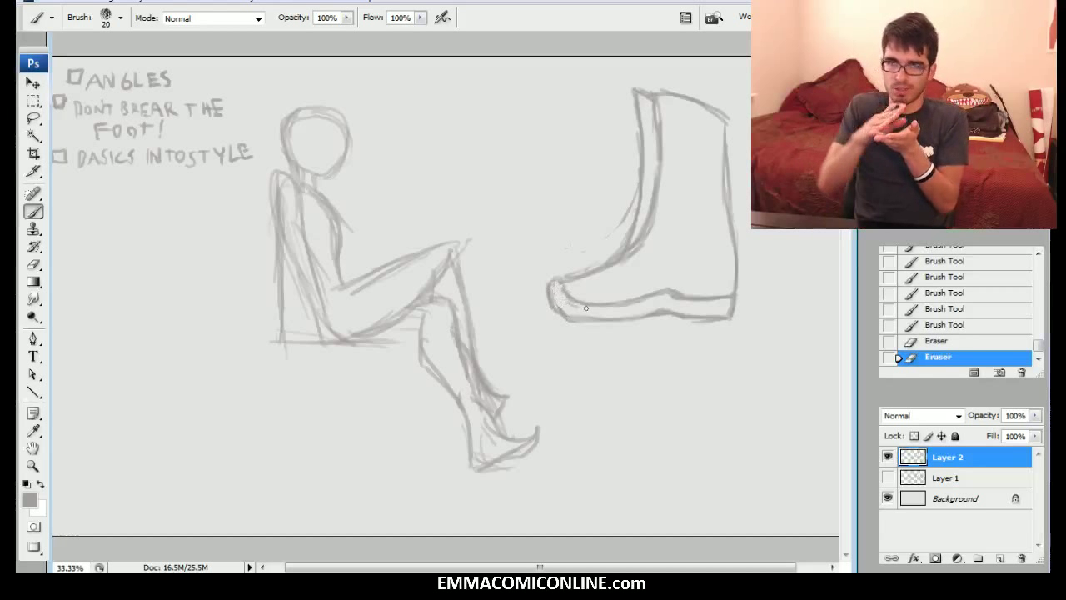
Step: Give the eraser the 48 px textured tip and return to the Brush tool
{"action": "left_click", "coordinate": [33, 267]}
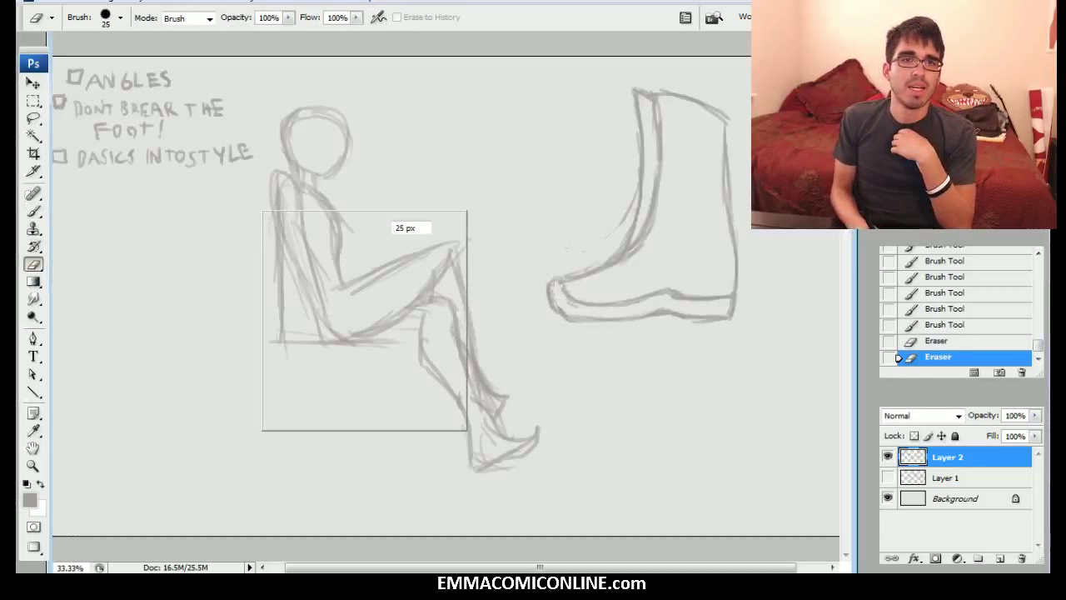
{"action": "right_click", "coordinate": [260, 210]}
{"action": "left_click", "coordinate": [300, 359]}
{"action": "left_click", "coordinate": [36, 208]}
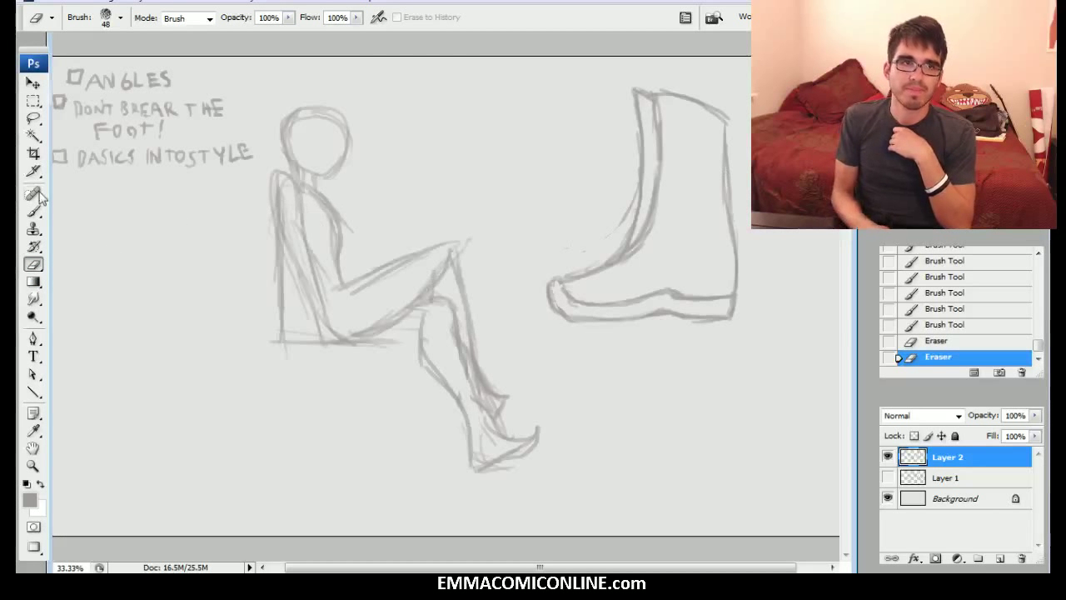
{"action": "left_click", "coordinate": [34, 212]}
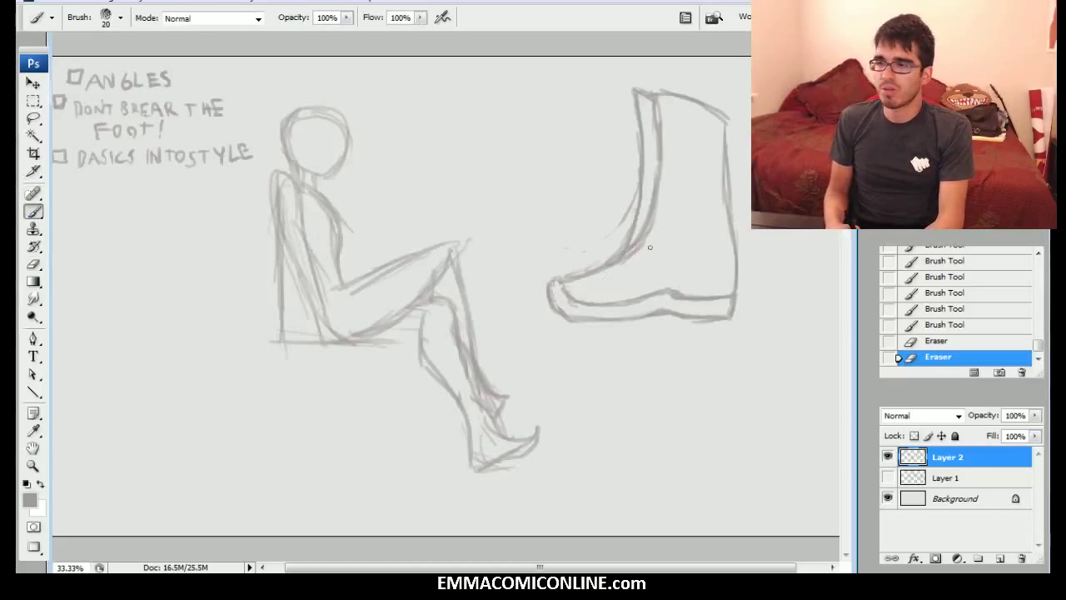
Step: Draw the toe cap line and a curved panel line running from the boot's foot up to its opening
{"action": "left_click_drag", "start_coordinate": [580, 305], "coordinate": [593, 305]}
{"action": "mouse_move", "coordinate": [573, 300]}
{"action": "left_mouse_down"}
{"action": "mouse_move", "coordinate": [588, 304]}
{"action": "mouse_move", "coordinate": [590, 288]}
{"action": "mouse_move", "coordinate": [589, 302]}
{"action": "left_mouse_up"}
{"action": "mouse_move", "coordinate": [591, 275]}
{"action": "left_mouse_down"}
{"action": "mouse_move", "coordinate": [588, 300]}
{"action": "mouse_move", "coordinate": [599, 267]}
{"action": "mouse_move", "coordinate": [637, 244]}
{"action": "mouse_move", "coordinate": [591, 301]}
{"action": "left_mouse_up"}
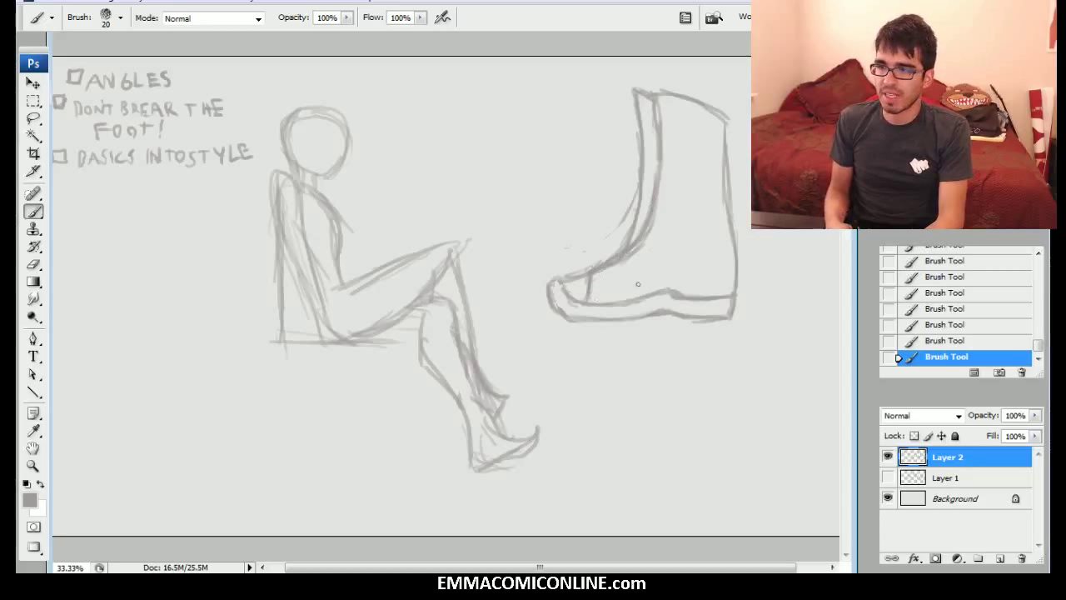
{"action": "mouse_move", "coordinate": [609, 295]}
{"action": "left_mouse_down"}
{"action": "mouse_move", "coordinate": [668, 252]}
{"action": "mouse_move", "coordinate": [686, 215]}
{"action": "mouse_move", "coordinate": [688, 154]}
{"action": "left_mouse_up"}
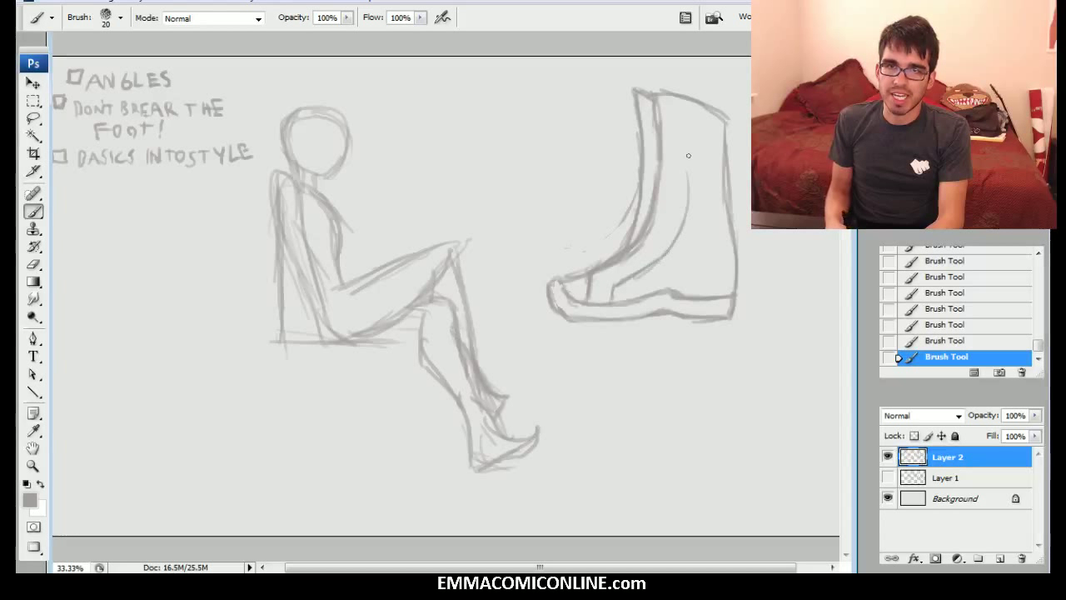
{"action": "left_click_drag", "start_coordinate": [688, 198], "coordinate": [690, 99]}
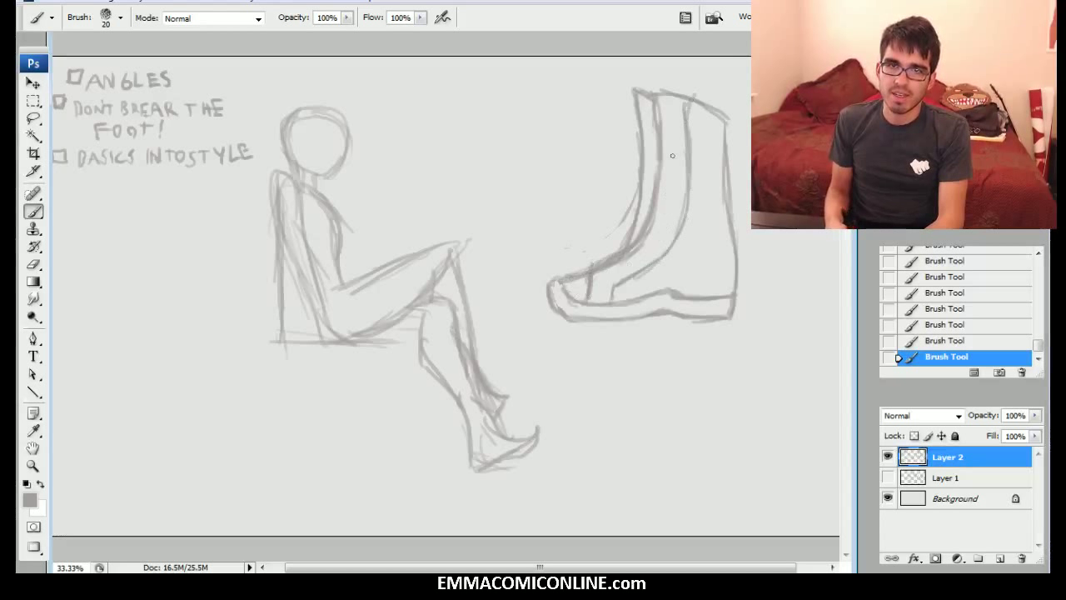
{"action": "left_click_drag", "start_coordinate": [685, 195], "coordinate": [687, 105]}
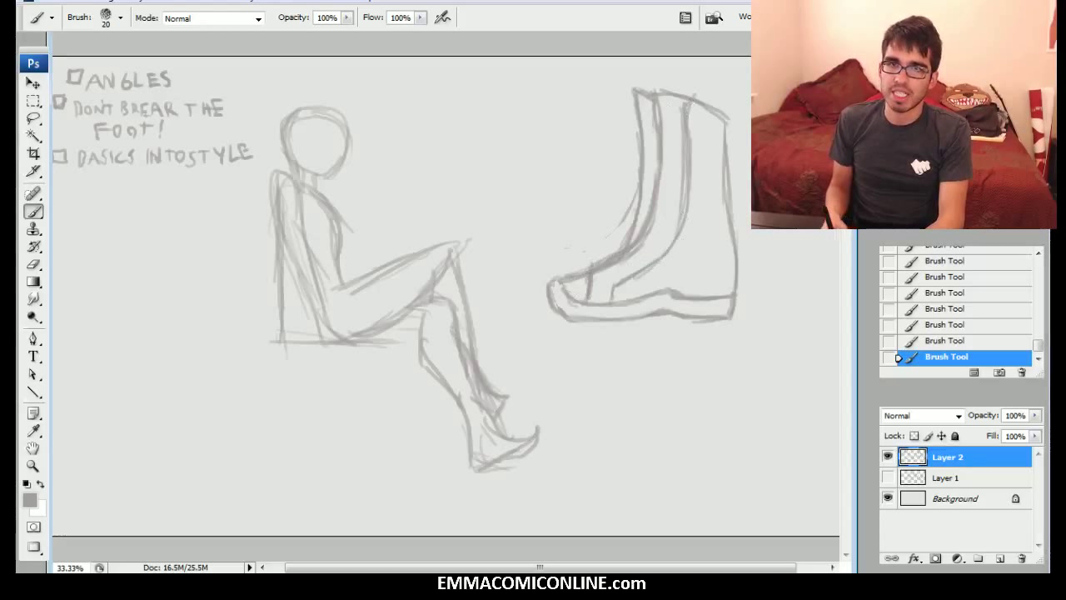
Step: Lasso the boot sketch, cut and paste it onto its own layer, and move it closer to the seated figure
{"action": "left_click_drag", "start_coordinate": [657, 406], "coordinate": [643, 406]}
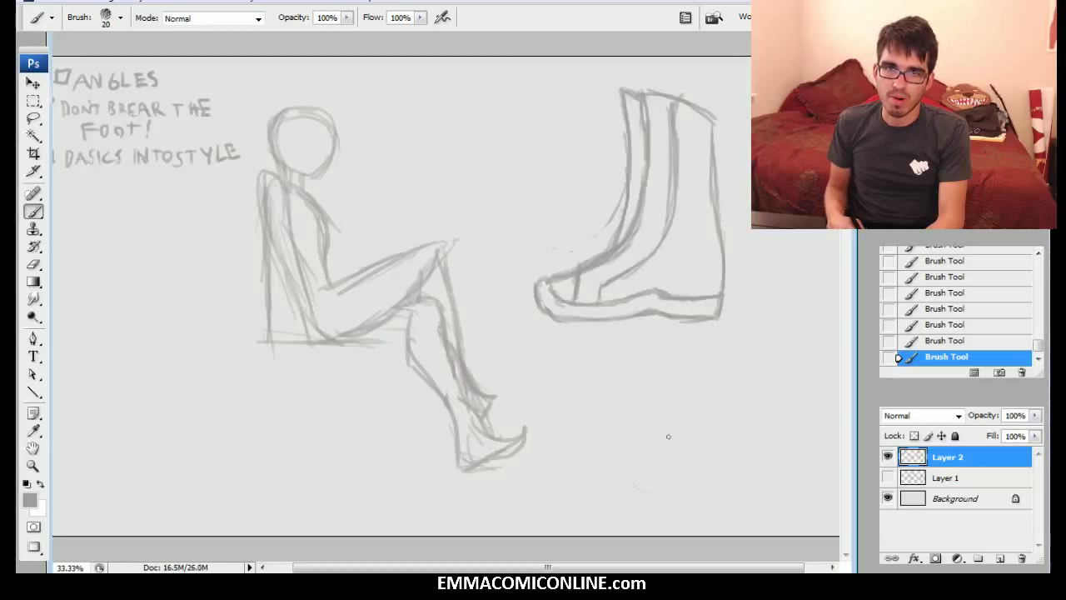
{"action": "key", "text": "v"}
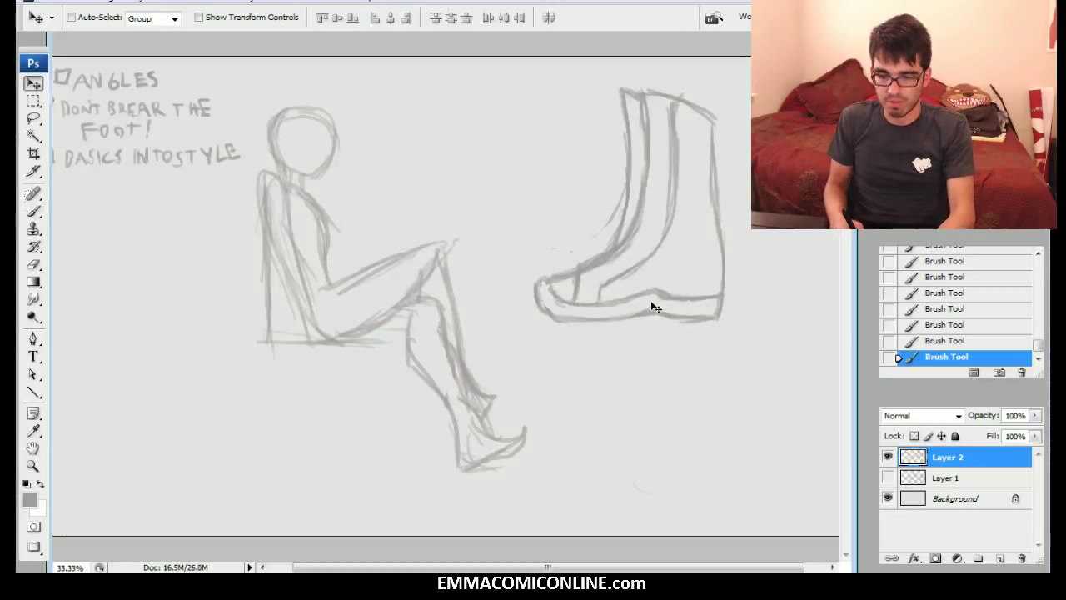
{"action": "key", "text": "l"}
{"action": "mouse_move", "coordinate": [603, 362]}
{"action": "left_mouse_down"}
{"action": "mouse_move", "coordinate": [525, 200]}
{"action": "mouse_move", "coordinate": [563, 357]}
{"action": "mouse_move", "coordinate": [603, 362]}
{"action": "left_mouse_up"}
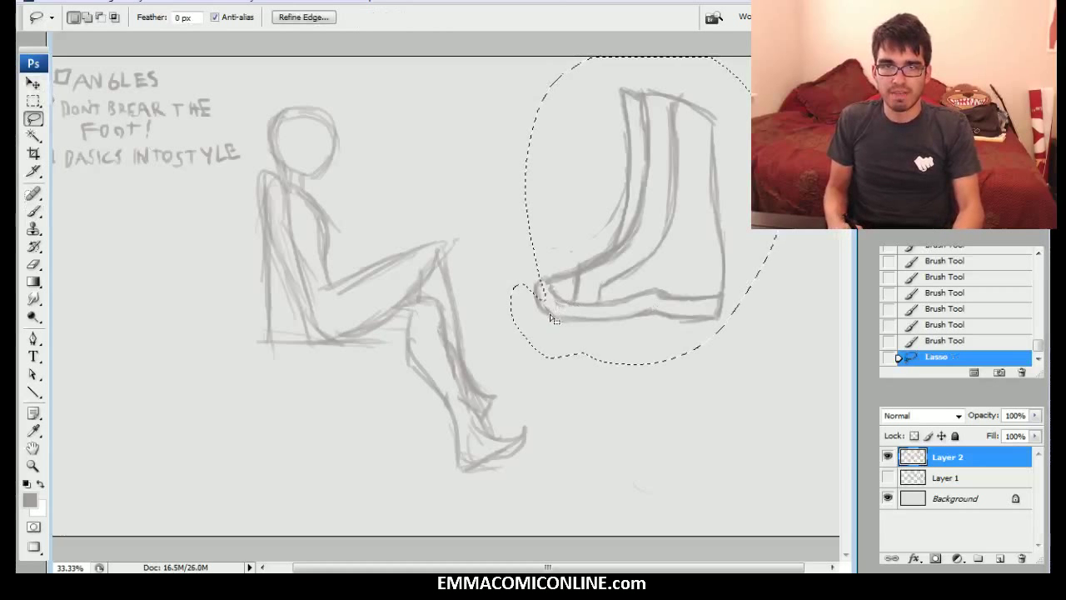
{"action": "key", "text": "ctrl+x"}
{"action": "key", "text": "ctrl+v"}
{"action": "key", "text": "v"}
{"action": "mouse_move", "coordinate": [657, 239]}
{"action": "left_mouse_down"}
{"action": "mouse_move", "coordinate": [624, 222]}
{"action": "mouse_move", "coordinate": [581, 228]}
{"action": "left_mouse_up"}
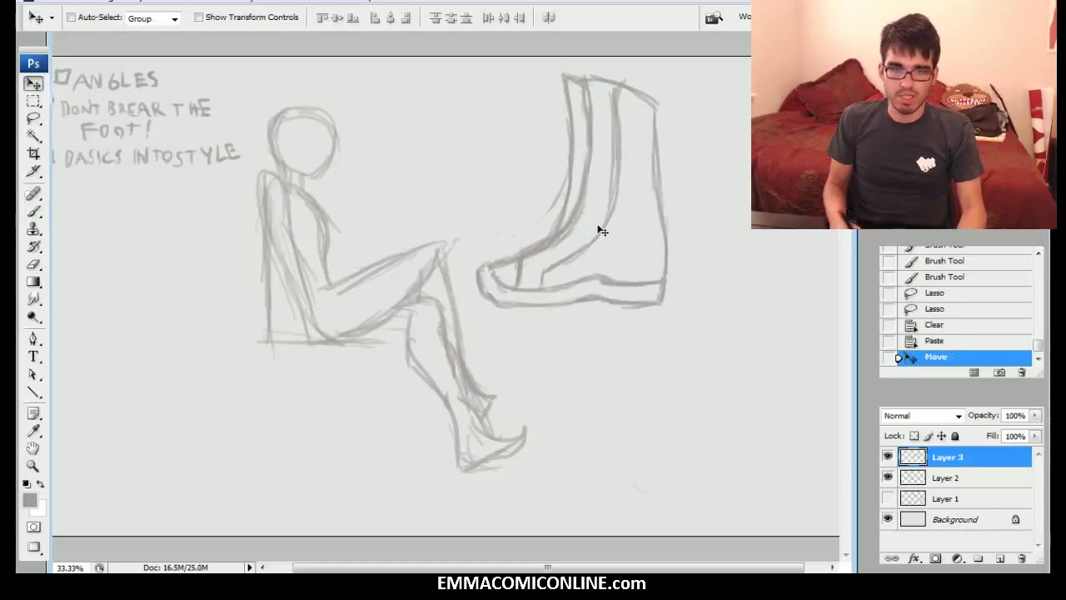
Step: Scale the pasted boot proportionally to 82.1%
{"action": "key", "text": "ctrl+t"}
{"action": "left_click_drag", "start_coordinate": [662, 324], "coordinate": [640, 276]}
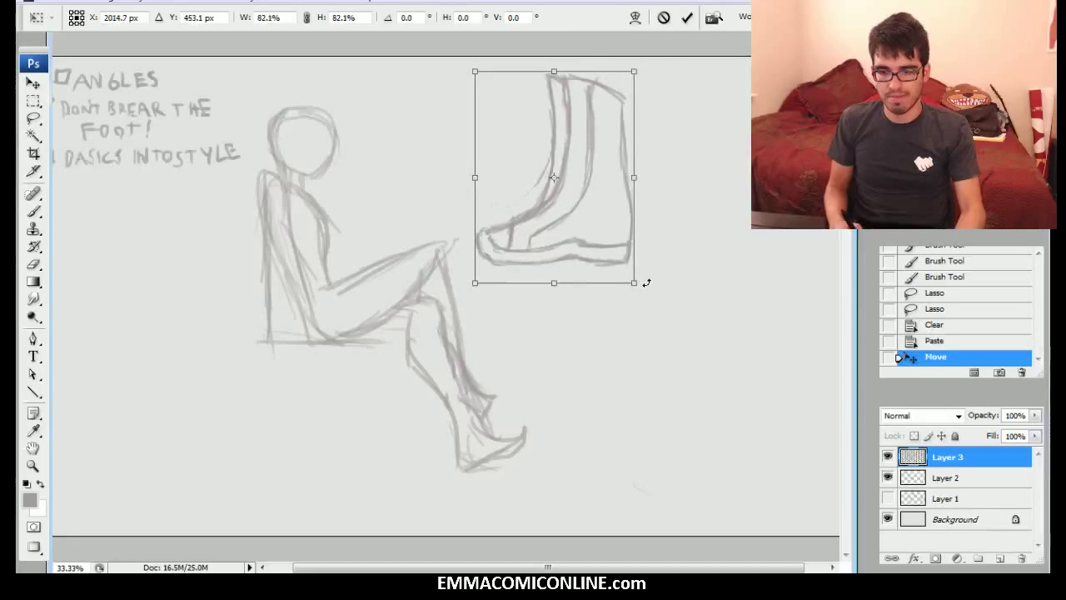
{"action": "key", "text": "Return"}
Step: Add a new layer and sketch the bottom edge of a second, angled boot with a 25 px brush below the first
{"action": "key", "text": "ctrl+shift+n"}
{"action": "key", "text": "Return"}
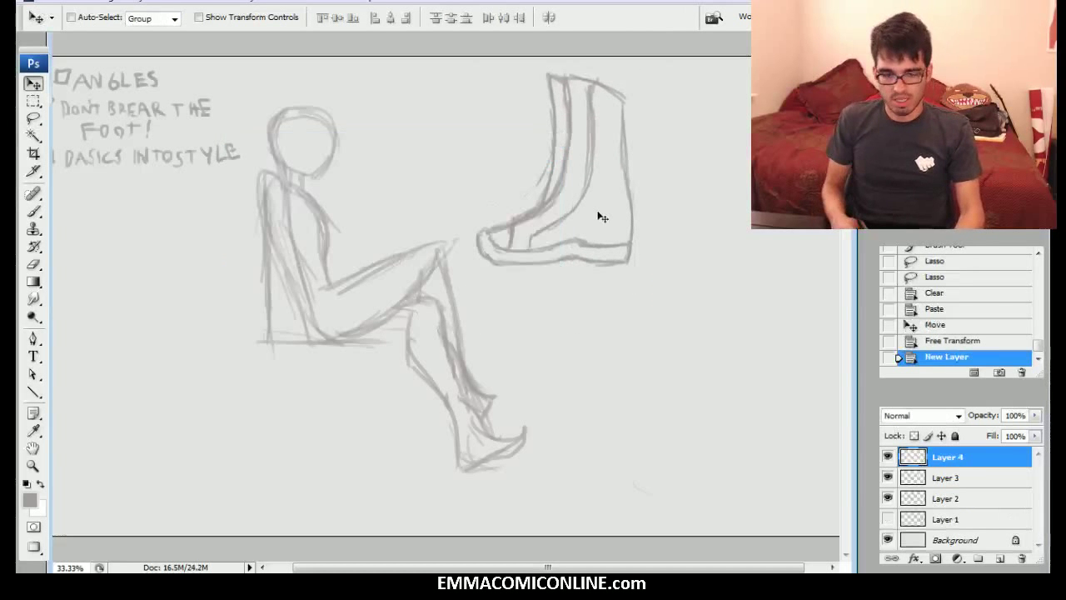
{"action": "key", "text": "b"}
{"action": "key", "text": "]"}
{"action": "left_click_drag", "start_coordinate": [605, 444], "coordinate": [620, 461]}
{"action": "left_click_drag", "start_coordinate": [616, 458], "coordinate": [654, 470]}
{"action": "mouse_move", "coordinate": [629, 463]}
{"action": "left_mouse_down"}
{"action": "mouse_move", "coordinate": [660, 480]}
{"action": "mouse_move", "coordinate": [656, 470]}
{"action": "mouse_move", "coordinate": [744, 489]}
{"action": "left_mouse_up"}
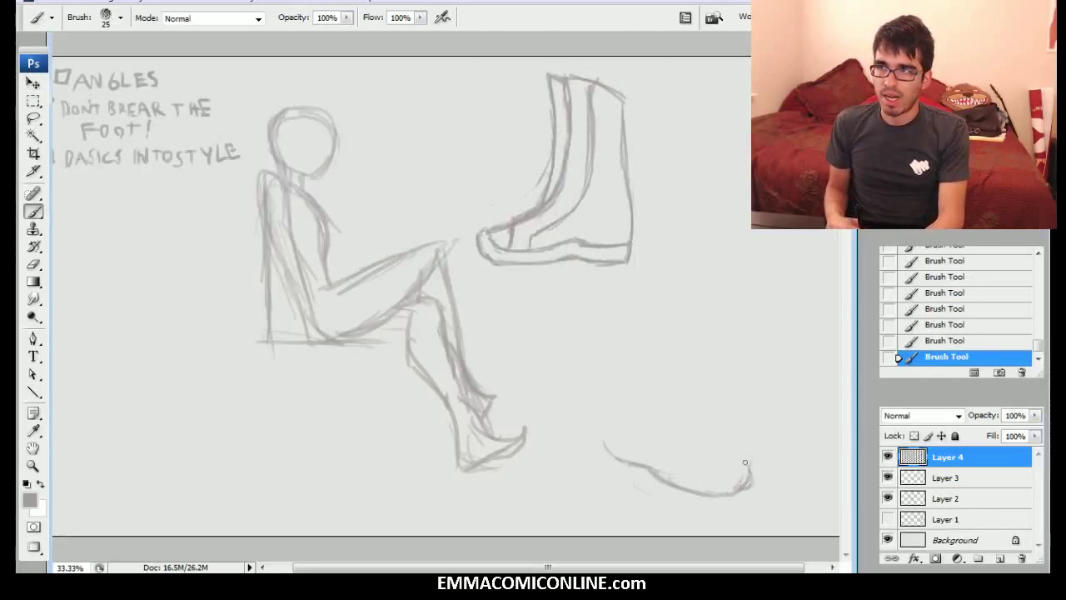
Step: Sketch the second boot's toe, back, top and front edges, plus the inner line down its front
{"action": "left_click_drag", "start_coordinate": [758, 463], "coordinate": [710, 422]}
{"action": "mouse_move", "coordinate": [608, 426]}
{"action": "left_mouse_down"}
{"action": "mouse_move", "coordinate": [614, 317]}
{"action": "mouse_move", "coordinate": [640, 273]}
{"action": "left_mouse_up"}
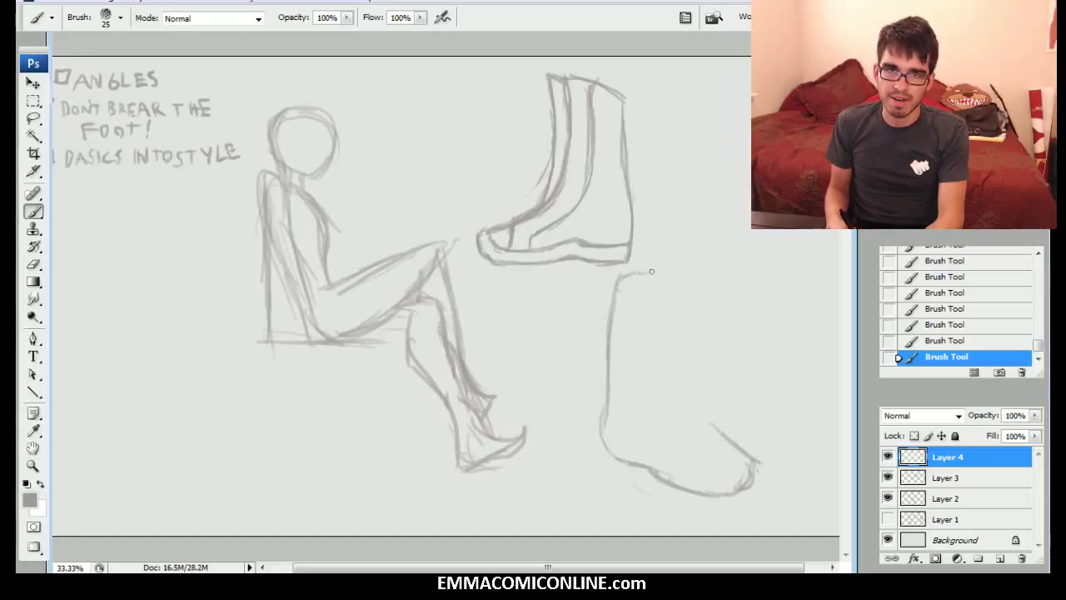
{"action": "mouse_move", "coordinate": [738, 444]}
{"action": "left_mouse_down"}
{"action": "mouse_move", "coordinate": [697, 409]}
{"action": "mouse_move", "coordinate": [750, 456]}
{"action": "mouse_move", "coordinate": [678, 351]}
{"action": "left_mouse_up"}
{"action": "mouse_move", "coordinate": [708, 419]}
{"action": "left_mouse_down"}
{"action": "mouse_move", "coordinate": [665, 272]}
{"action": "mouse_move", "coordinate": [691, 271]}
{"action": "mouse_move", "coordinate": [660, 295]}
{"action": "mouse_move", "coordinate": [639, 288]}
{"action": "mouse_move", "coordinate": [673, 419]}
{"action": "mouse_move", "coordinate": [755, 463]}
{"action": "mouse_move", "coordinate": [732, 475]}
{"action": "mouse_move", "coordinate": [640, 337]}
{"action": "left_mouse_up"}
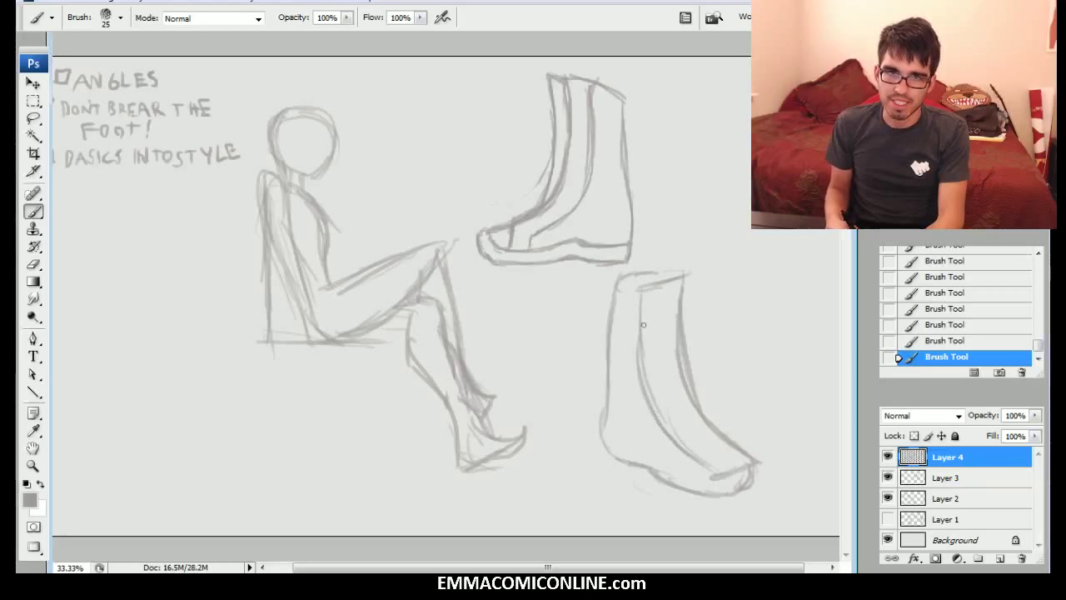
Step: Scribble a small note beside the second boot's top with a 20 px brush and round off its opening
{"action": "key", "text": "bracketleft"}
{"action": "mouse_move", "coordinate": [698, 255]}
{"action": "left_mouse_down"}
{"action": "mouse_move", "coordinate": [696, 283]}
{"action": "mouse_move", "coordinate": [702, 249]}
{"action": "mouse_move", "coordinate": [715, 272]}
{"action": "mouse_move", "coordinate": [702, 279]}
{"action": "left_mouse_up"}
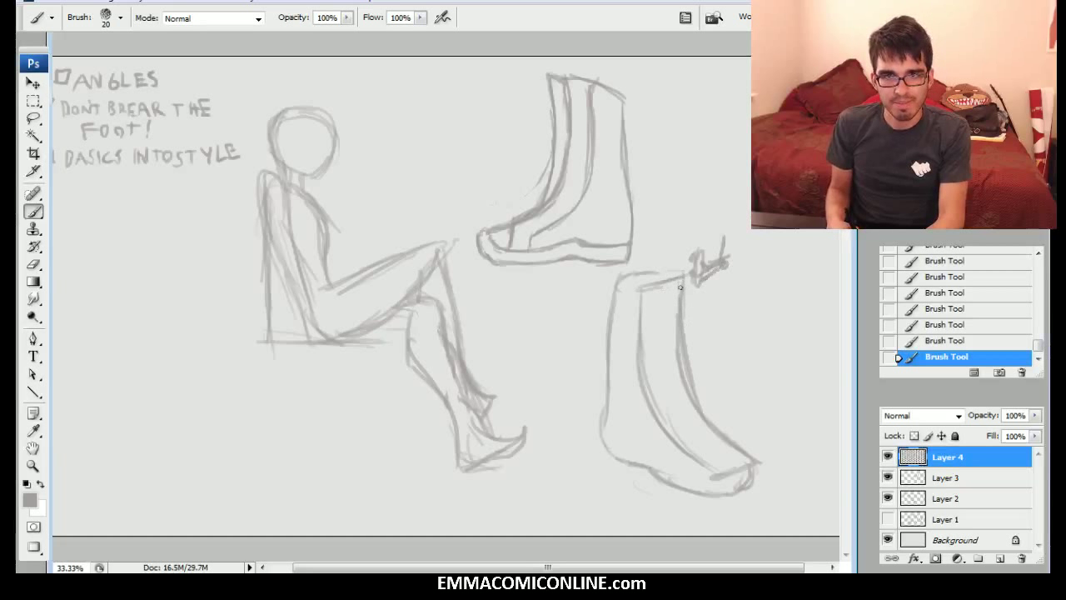
{"action": "left_click_drag", "start_coordinate": [618, 288], "coordinate": [640, 290]}
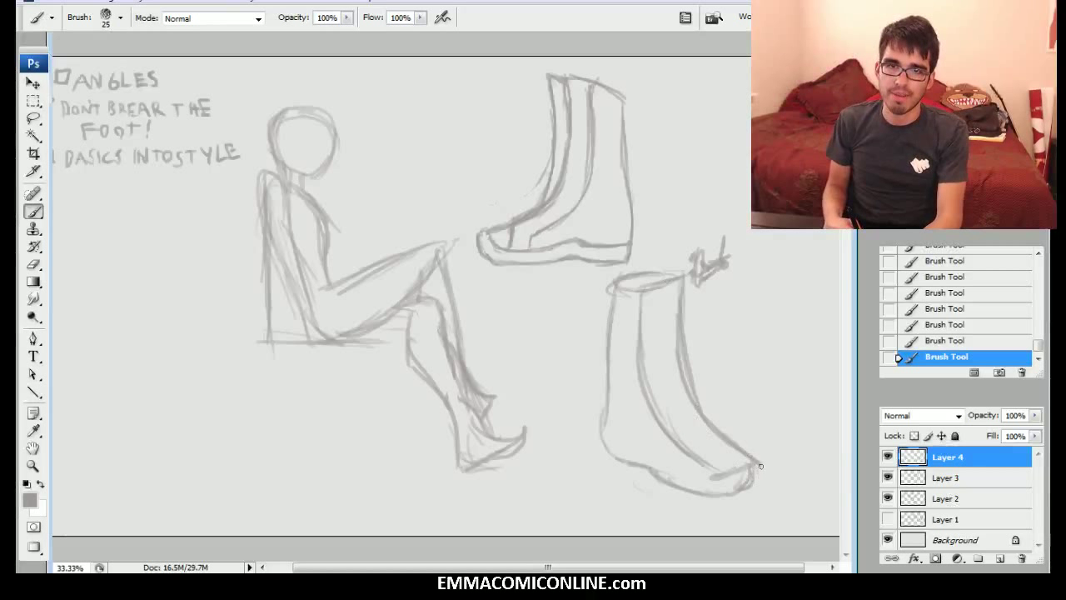
Step: Draw the sole band around the second boot from toe to heel and reinforce its inner front line
{"action": "mouse_move", "coordinate": [758, 474]}
{"action": "left_mouse_down"}
{"action": "mouse_move", "coordinate": [704, 479]}
{"action": "mouse_move", "coordinate": [621, 442]}
{"action": "mouse_move", "coordinate": [598, 408]}
{"action": "left_mouse_up"}
{"action": "mouse_move", "coordinate": [618, 455]}
{"action": "left_mouse_down"}
{"action": "mouse_move", "coordinate": [750, 487]}
{"action": "mouse_move", "coordinate": [755, 469]}
{"action": "left_mouse_up"}
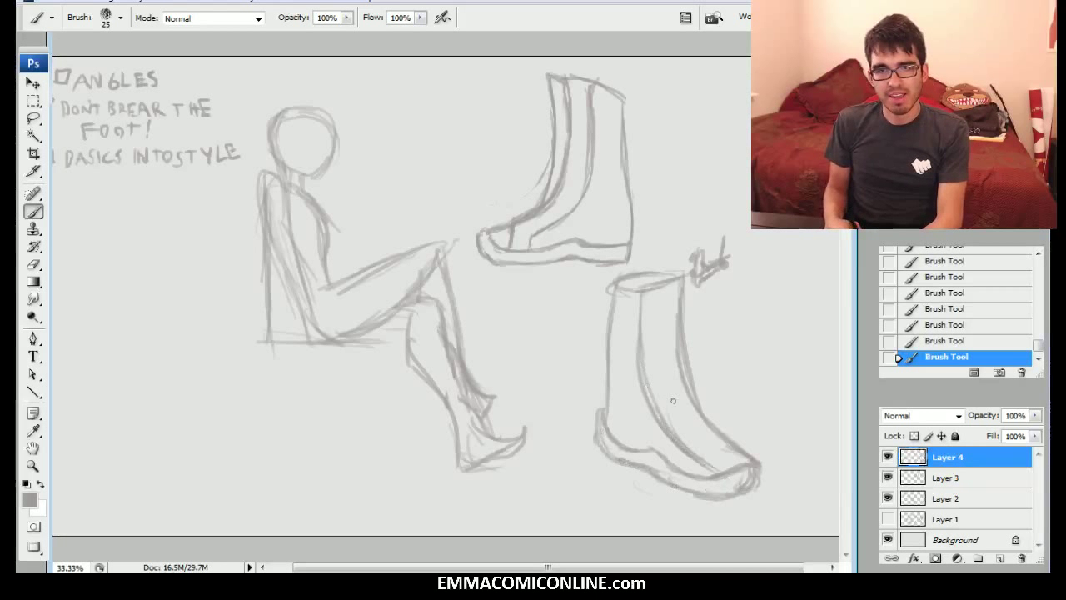
{"action": "left_click_drag", "start_coordinate": [664, 411], "coordinate": [644, 345]}
Step: Draw crossing horizontal and vertical contour lines over the side plane of the second boot's shaft
{"action": "left_click_drag", "start_coordinate": [648, 405], "coordinate": [597, 384]}
{"action": "left_click_drag", "start_coordinate": [628, 446], "coordinate": [623, 327]}
{"action": "mouse_move", "coordinate": [610, 354]}
{"action": "left_mouse_down"}
{"action": "mouse_move", "coordinate": [646, 366]}
{"action": "mouse_move", "coordinate": [607, 326]}
{"action": "mouse_move", "coordinate": [643, 306]}
{"action": "left_mouse_up"}
{"action": "left_click_drag", "start_coordinate": [613, 438], "coordinate": [610, 358]}
{"action": "left_click_drag", "start_coordinate": [645, 451], "coordinate": [641, 402]}
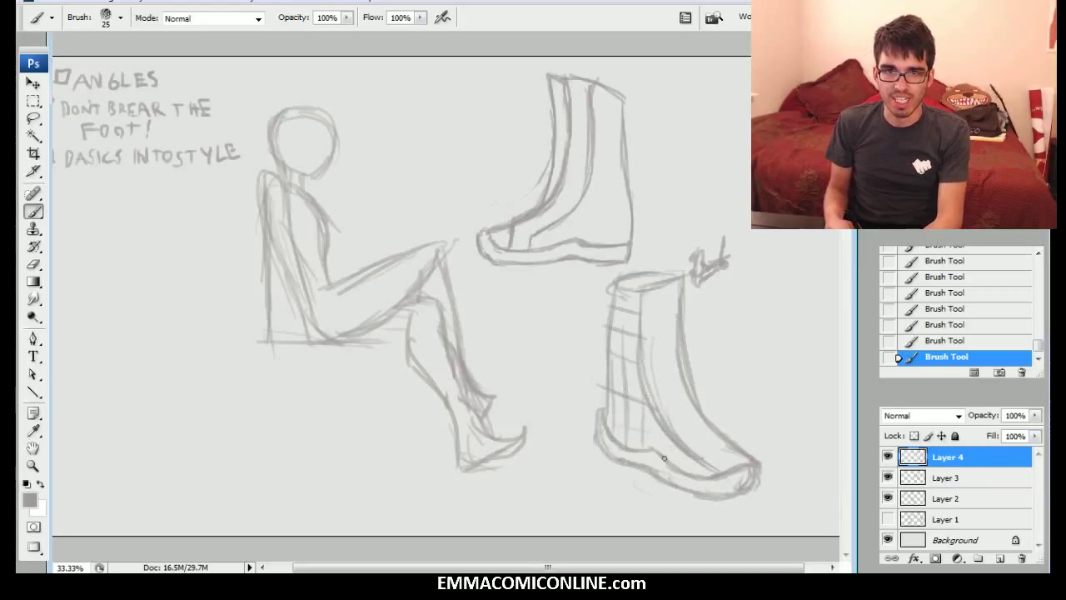
Step: Draw crossing contour lines across the front plane of the second boot, from the shaft down to the toe
{"action": "left_click_drag", "start_coordinate": [645, 334], "coordinate": [677, 319]}
{"action": "left_click_drag", "start_coordinate": [642, 353], "coordinate": [676, 336]}
{"action": "left_click_drag", "start_coordinate": [646, 381], "coordinate": [686, 362]}
{"action": "left_click_drag", "start_coordinate": [660, 401], "coordinate": [686, 387]}
{"action": "mouse_move", "coordinate": [660, 419]}
{"action": "left_mouse_down"}
{"action": "mouse_move", "coordinate": [689, 408]}
{"action": "mouse_move", "coordinate": [714, 421]}
{"action": "left_mouse_up"}
{"action": "mouse_move", "coordinate": [714, 467]}
{"action": "left_mouse_down"}
{"action": "mouse_move", "coordinate": [727, 434]}
{"action": "mouse_move", "coordinate": [737, 469]}
{"action": "mouse_move", "coordinate": [719, 460]}
{"action": "mouse_move", "coordinate": [683, 359]}
{"action": "mouse_move", "coordinate": [663, 293]}
{"action": "left_mouse_up"}
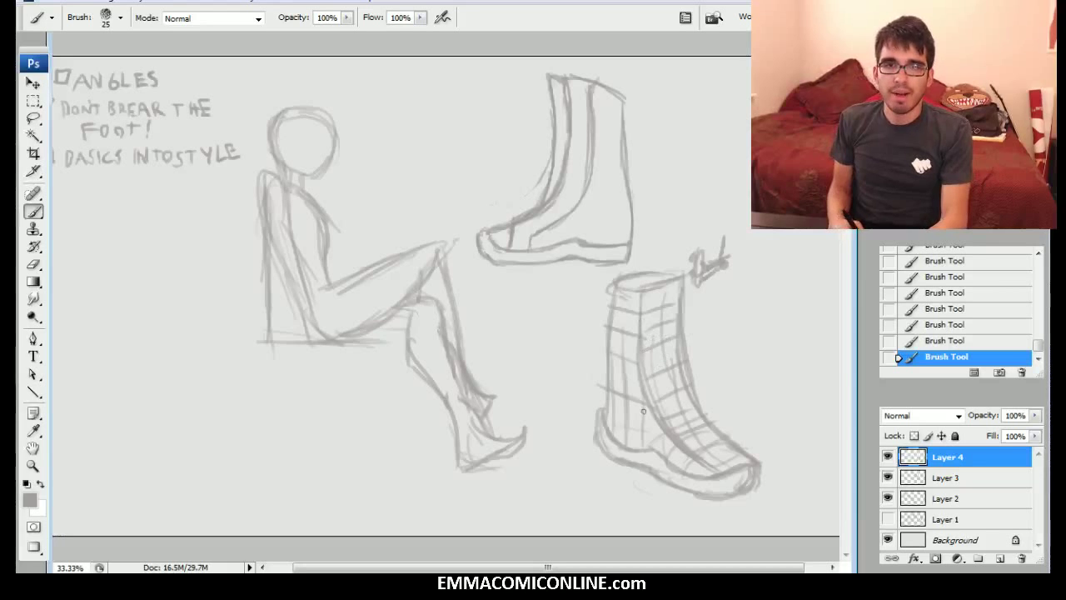
Step: Erase most of the contour grid from the second boot and circle the first boot's toe area with a 15 px brush
{"action": "mouse_move", "coordinate": [648, 413]}
{"action": "left_mouse_down"}
{"action": "mouse_move", "coordinate": [695, 441]}
{"action": "mouse_move", "coordinate": [646, 353]}
{"action": "mouse_move", "coordinate": [630, 429]}
{"action": "mouse_move", "coordinate": [673, 453]}
{"action": "mouse_move", "coordinate": [633, 373]}
{"action": "left_mouse_up"}
{"action": "mouse_move", "coordinate": [687, 411]}
{"action": "left_mouse_down"}
{"action": "mouse_move", "coordinate": [691, 420]}
{"action": "mouse_move", "coordinate": [648, 361]}
{"action": "mouse_move", "coordinate": [644, 389]}
{"action": "left_mouse_up"}
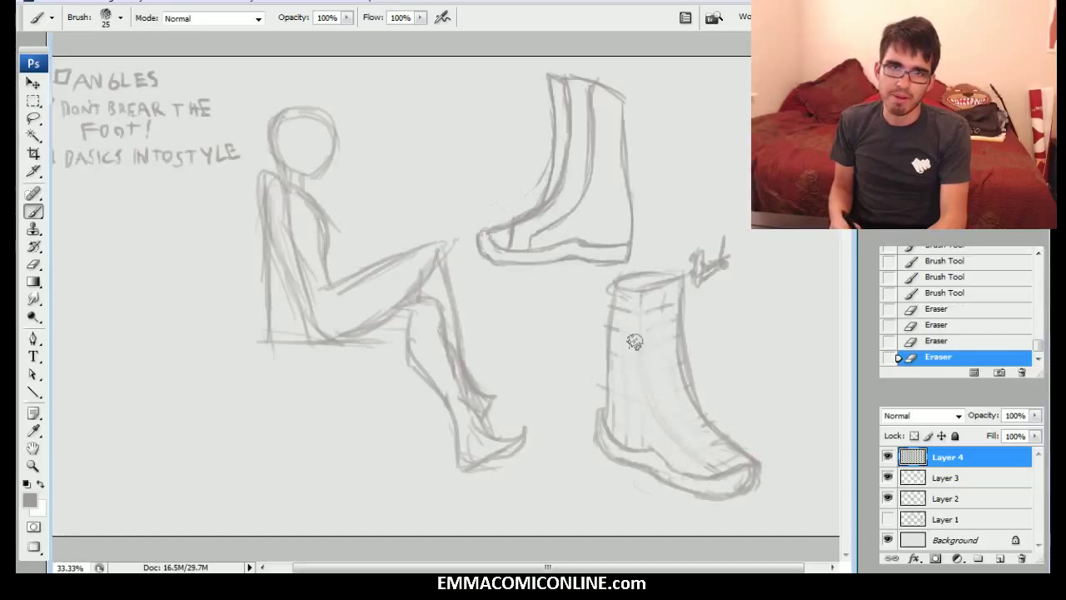
{"action": "left_click_drag", "start_coordinate": [700, 477], "coordinate": [658, 454]}
{"action": "mouse_move", "coordinate": [658, 454]}
{"action": "left_mouse_down"}
{"action": "mouse_move", "coordinate": [698, 478]}
{"action": "mouse_move", "coordinate": [692, 463]}
{"action": "left_mouse_up"}
{"action": "left_click_drag", "start_coordinate": [692, 464], "coordinate": [693, 460]}
{"action": "mouse_move", "coordinate": [692, 473]}
{"action": "left_mouse_down"}
{"action": "mouse_move", "coordinate": [696, 440]}
{"action": "mouse_move", "coordinate": [689, 468]}
{"action": "left_mouse_up"}
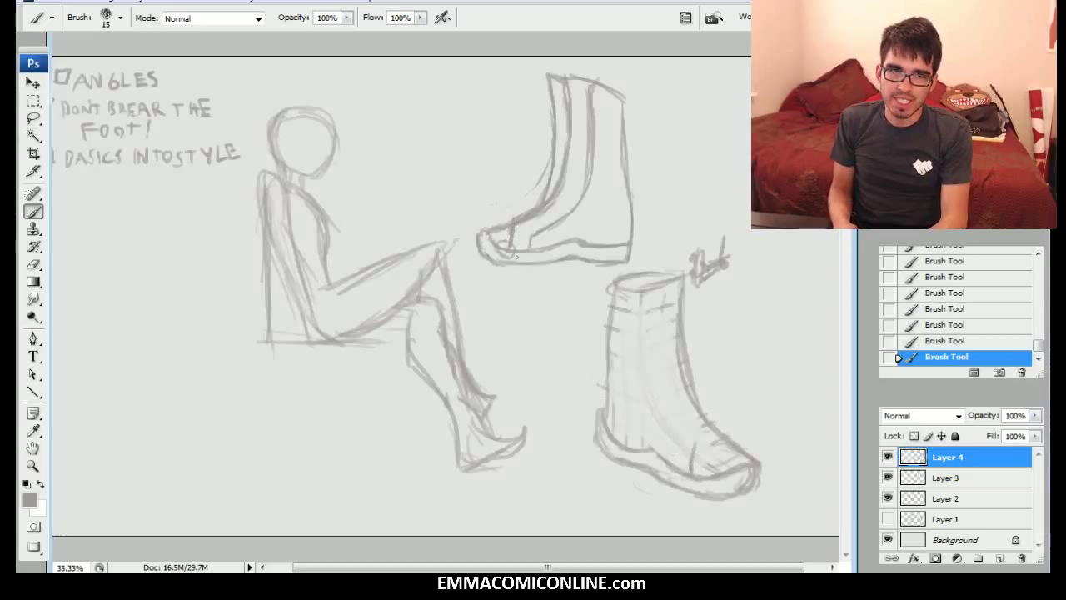
Step: Draw the second boot's front lacing panel with a 20 px brush, including the toe cap seam and the lowest lace rungs
{"action": "mouse_move", "coordinate": [692, 471]}
{"action": "left_mouse_down"}
{"action": "mouse_move", "coordinate": [695, 417]}
{"action": "mouse_move", "coordinate": [695, 442]}
{"action": "mouse_move", "coordinate": [664, 393]}
{"action": "mouse_move", "coordinate": [671, 407]}
{"action": "mouse_move", "coordinate": [665, 285]}
{"action": "mouse_move", "coordinate": [676, 270]}
{"action": "left_mouse_up"}
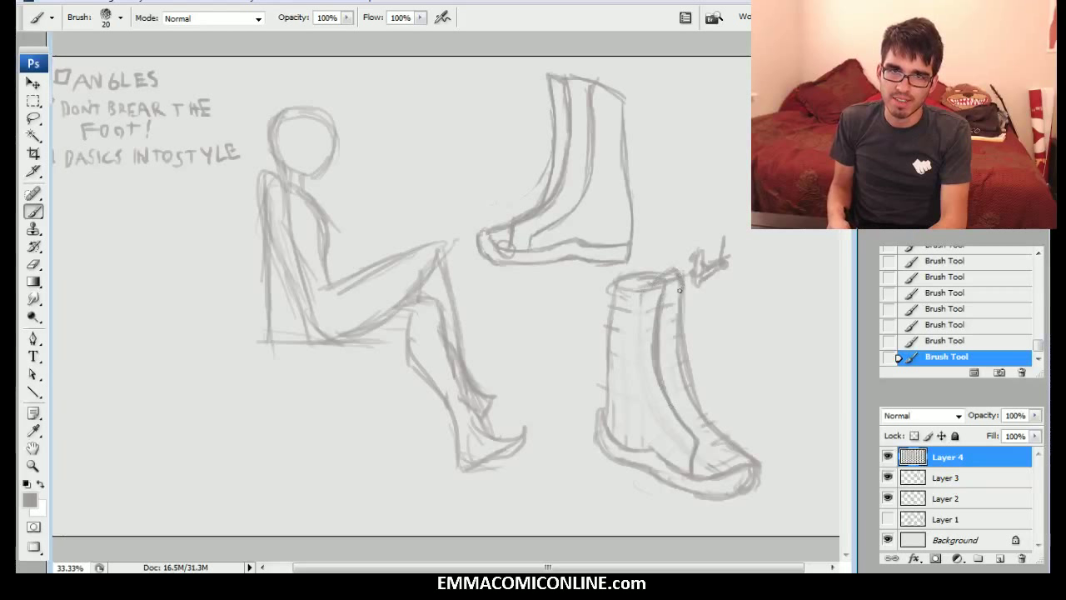
{"action": "mouse_move", "coordinate": [689, 272]}
{"action": "left_mouse_down"}
{"action": "mouse_move", "coordinate": [690, 349]}
{"action": "mouse_move", "coordinate": [691, 320]}
{"action": "mouse_move", "coordinate": [727, 437]}
{"action": "mouse_move", "coordinate": [711, 412]}
{"action": "mouse_move", "coordinate": [729, 432]}
{"action": "left_mouse_up"}
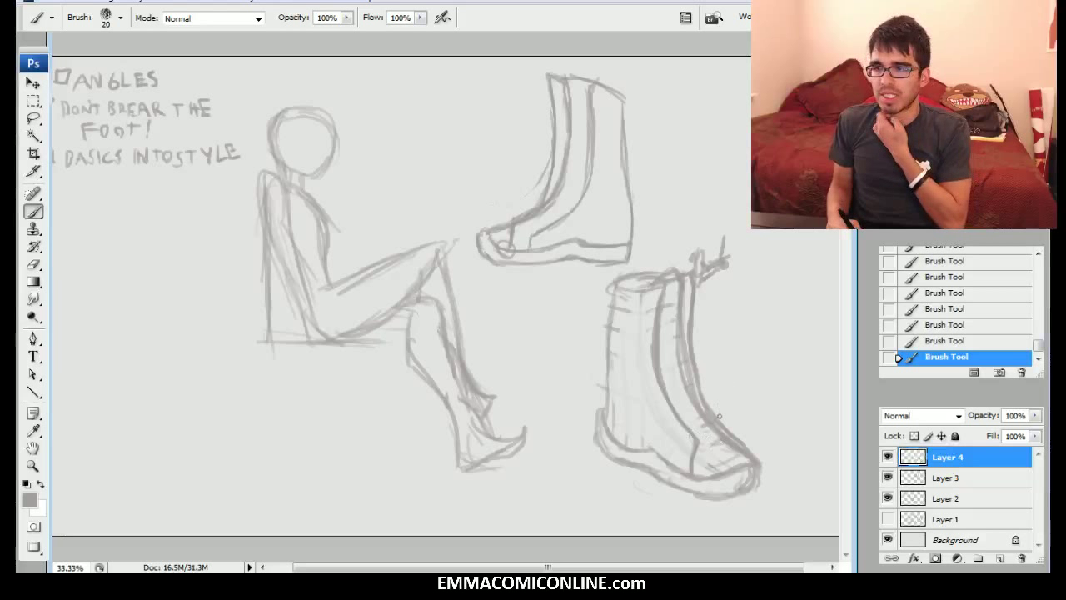
{"action": "left_click_drag", "start_coordinate": [694, 455], "coordinate": [725, 464]}
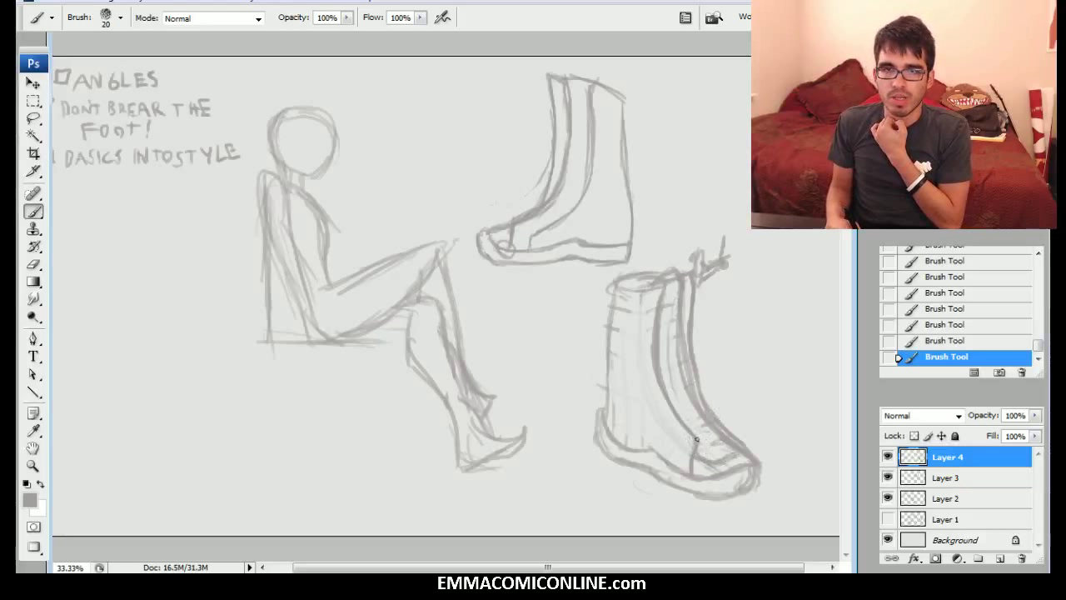
{"action": "mouse_move", "coordinate": [717, 459]}
{"action": "left_mouse_down"}
{"action": "mouse_move", "coordinate": [712, 435]}
{"action": "mouse_move", "coordinate": [723, 442]}
{"action": "left_mouse_up"}
{"action": "mouse_move", "coordinate": [699, 449]}
{"action": "left_mouse_down"}
{"action": "mouse_move", "coordinate": [727, 440]}
{"action": "mouse_move", "coordinate": [714, 425]}
{"action": "left_mouse_up"}
{"action": "left_click_drag", "start_coordinate": [695, 430], "coordinate": [710, 426]}
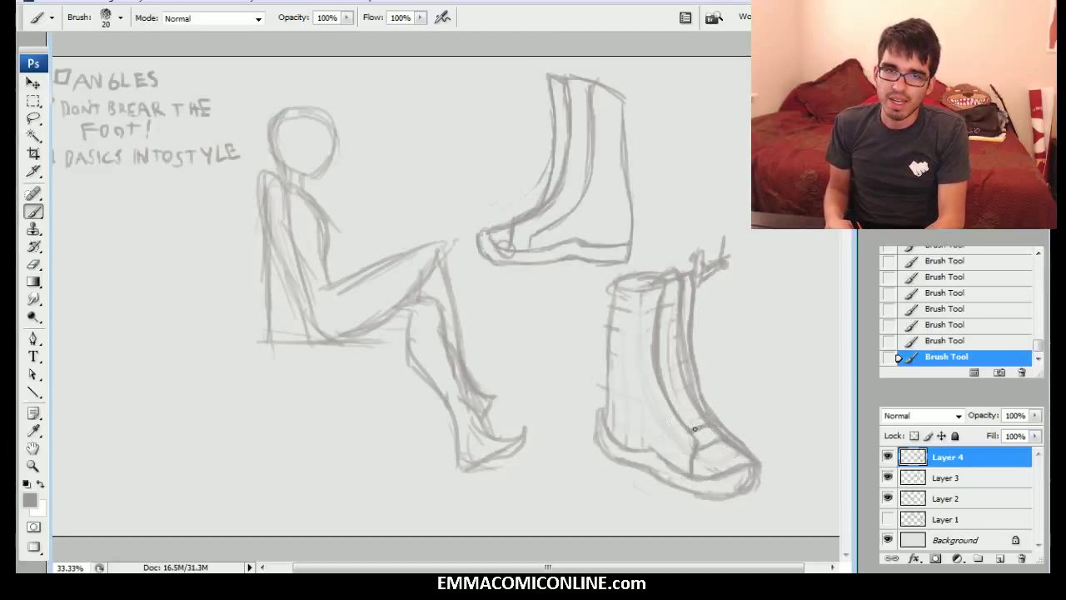
Step: Try crossing laces up the second boot's front panel and step back in the history to before those strokes
{"action": "mouse_move", "coordinate": [685, 425]}
{"action": "left_mouse_down"}
{"action": "mouse_move", "coordinate": [702, 417]}
{"action": "mouse_move", "coordinate": [675, 411]}
{"action": "mouse_move", "coordinate": [665, 433]}
{"action": "left_mouse_up"}
{"action": "mouse_move", "coordinate": [704, 383]}
{"action": "left_mouse_down"}
{"action": "mouse_move", "coordinate": [660, 428]}
{"action": "mouse_move", "coordinate": [683, 406]}
{"action": "left_mouse_up"}
{"action": "mouse_move", "coordinate": [685, 362]}
{"action": "left_mouse_down"}
{"action": "mouse_move", "coordinate": [665, 382]}
{"action": "mouse_move", "coordinate": [677, 361]}
{"action": "mouse_move", "coordinate": [651, 350]}
{"action": "left_mouse_up"}
{"action": "left_click_drag", "start_coordinate": [661, 353], "coordinate": [703, 339]}
{"action": "left_click_drag", "start_coordinate": [636, 329], "coordinate": [678, 315]}
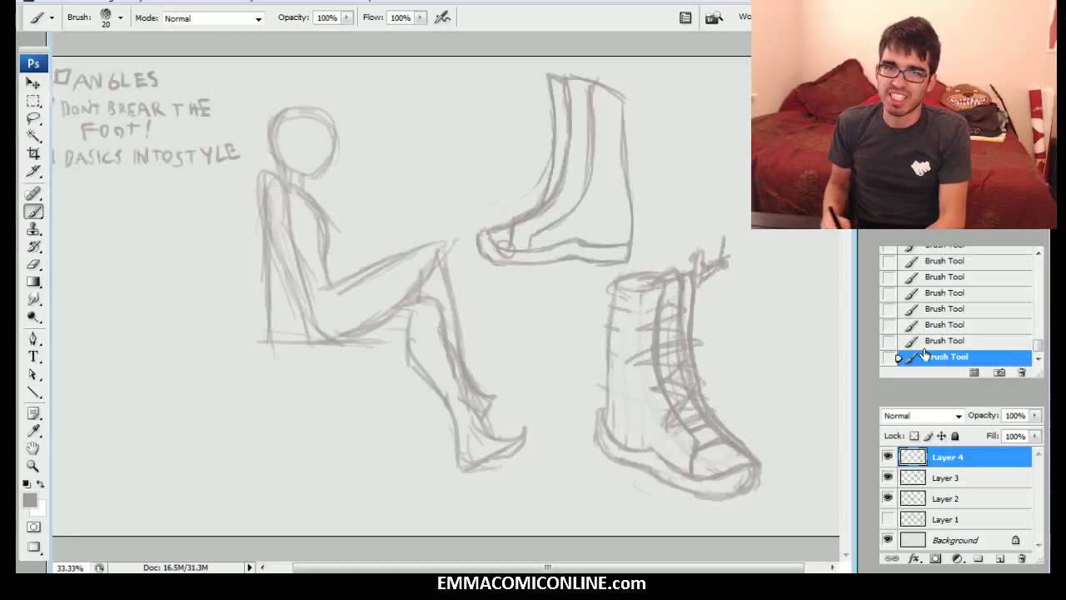
{"action": "left_click", "coordinate": [973, 292]}
{"action": "left_click_drag", "start_coordinate": [1039, 346], "coordinate": [1039, 335]}
{"action": "left_click", "coordinate": [1000, 307]}
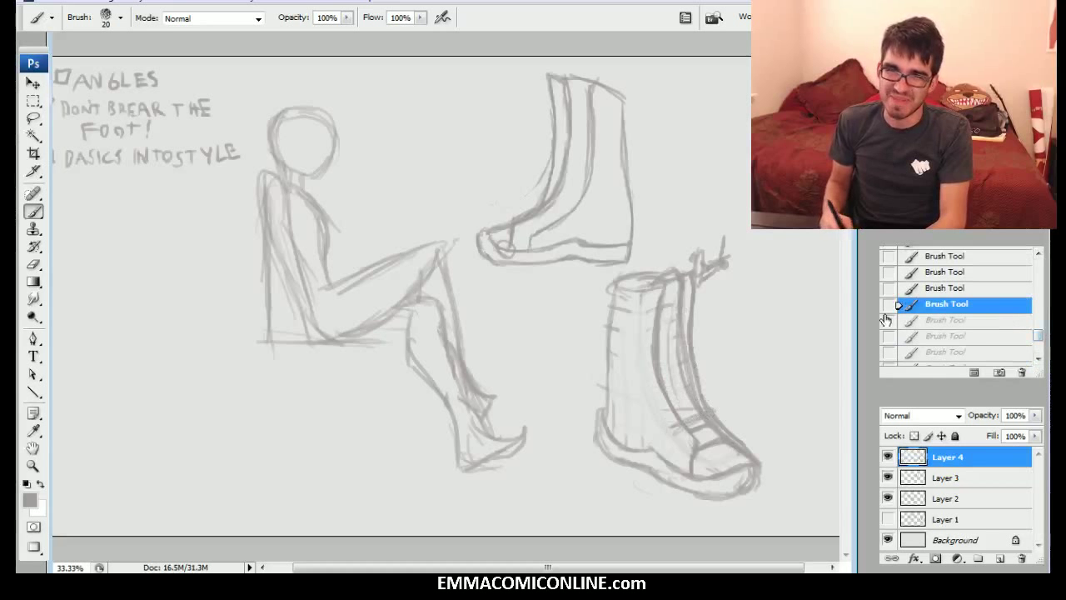
Step: Draw curved laces around the second boot's front with a 25 px brush, plus an oval near the top and a side seam
{"action": "key", "text": "bracketright"}
{"action": "mouse_move", "coordinate": [645, 312]}
{"action": "left_mouse_down"}
{"action": "mouse_move", "coordinate": [696, 305]}
{"action": "mouse_move", "coordinate": [696, 294]}
{"action": "mouse_move", "coordinate": [629, 356]}
{"action": "mouse_move", "coordinate": [706, 348]}
{"action": "mouse_move", "coordinate": [657, 383]}
{"action": "mouse_move", "coordinate": [671, 405]}
{"action": "mouse_move", "coordinate": [662, 420]}
{"action": "mouse_move", "coordinate": [698, 406]}
{"action": "left_mouse_up"}
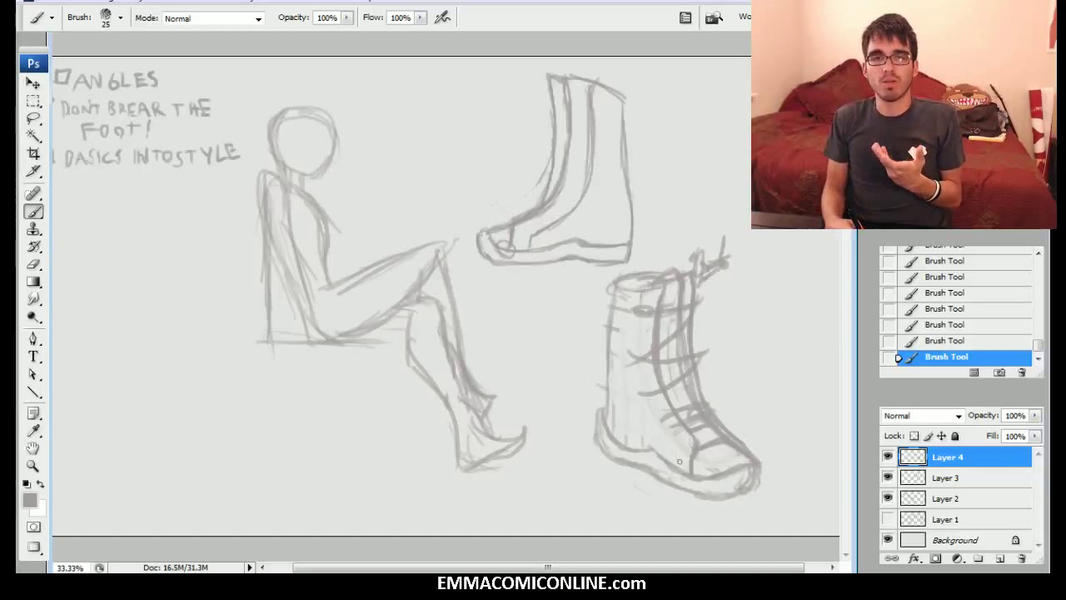
{"action": "mouse_move", "coordinate": [651, 427]}
{"action": "left_mouse_down"}
{"action": "mouse_move", "coordinate": [624, 361]}
{"action": "mouse_move", "coordinate": [630, 372]}
{"action": "mouse_move", "coordinate": [634, 281]}
{"action": "mouse_move", "coordinate": [654, 280]}
{"action": "mouse_move", "coordinate": [615, 282]}
{"action": "mouse_move", "coordinate": [606, 394]}
{"action": "left_mouse_up"}
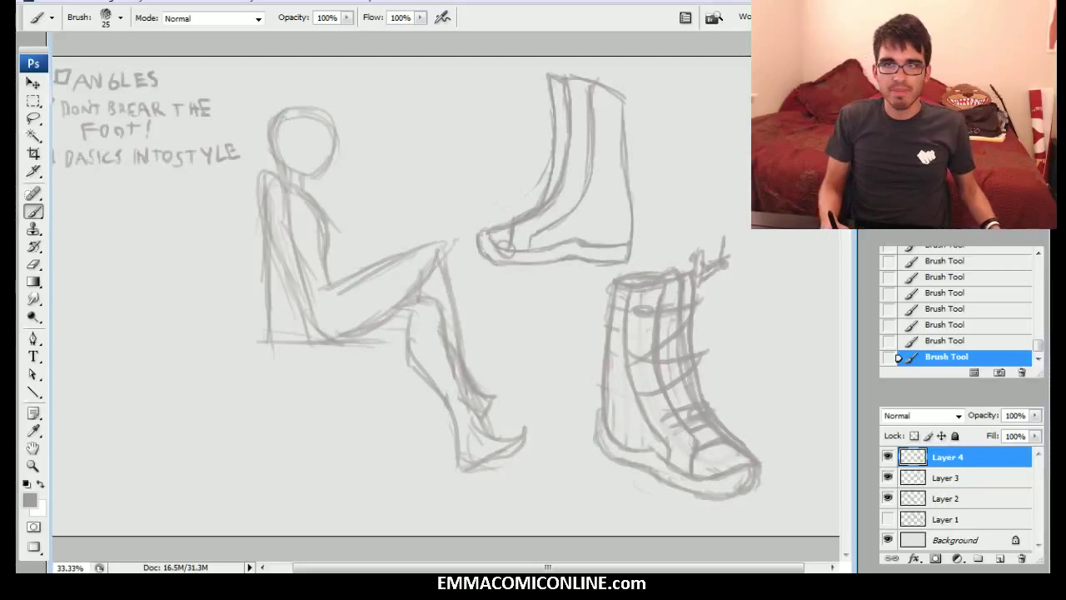
Step: Examine the seated figure's lower legs and feet up close
{"action": "left_click_drag", "start_coordinate": [107, 156], "coordinate": [141, 157]}
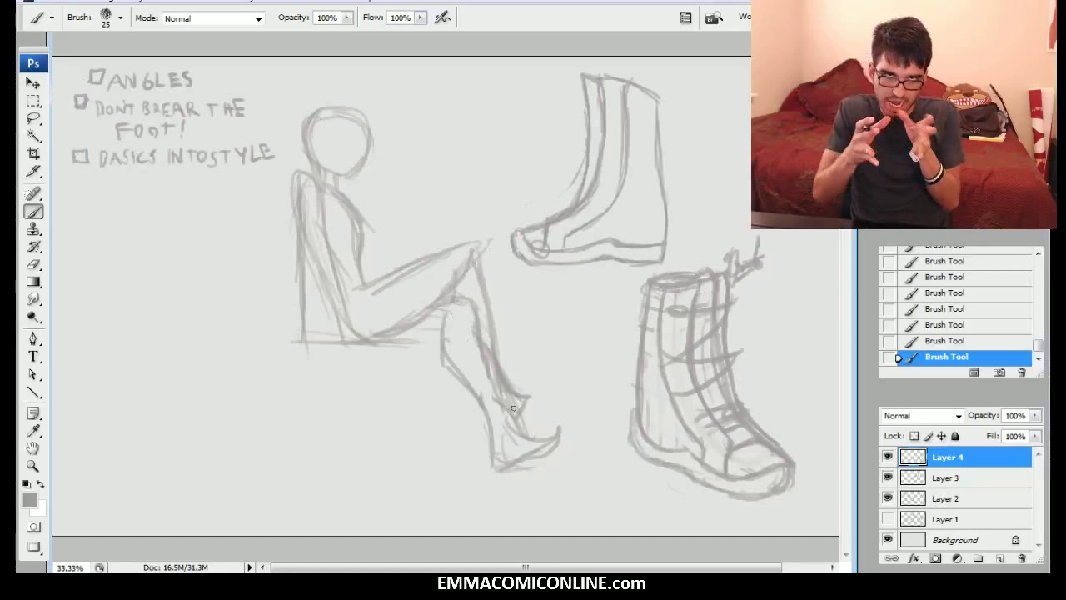
{"action": "key", "text": "ctrl+plus"}
{"action": "left_click_drag", "start_coordinate": [513, 409], "coordinate": [446, 231]}
{"action": "key", "text": "ctrl+plus"}
{"action": "key", "text": "ctrl+plus"}
{"action": "mouse_move", "coordinate": [445, 302]}
{"action": "left_mouse_down"}
{"action": "mouse_move", "coordinate": [422, 303]}
{"action": "mouse_move", "coordinate": [433, 302]}
{"action": "left_mouse_up"}
{"action": "key", "text": "ctrl+minus"}
{"action": "left_click_drag", "start_coordinate": [759, 288], "coordinate": [802, 271]}
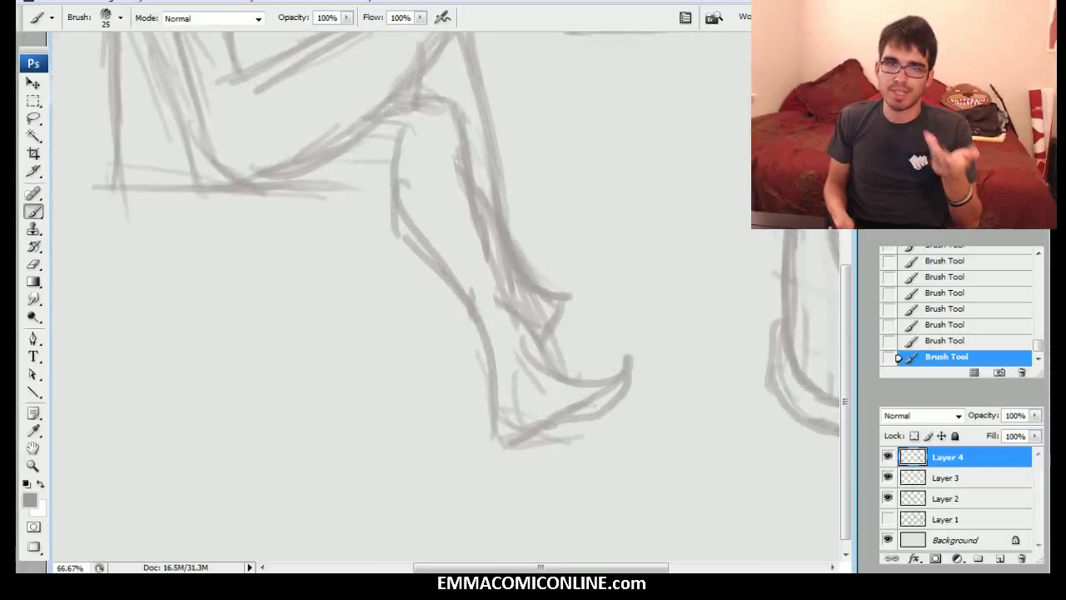
{"action": "mouse_move", "coordinate": [533, 345]}
{"action": "left_mouse_down"}
{"action": "mouse_move", "coordinate": [421, 359]}
{"action": "mouse_move", "coordinate": [334, 354]}
{"action": "left_mouse_up"}
{"action": "scroll", "coordinate": [446, 300], "scroll_direction": "left", "scroll_amount": 5}
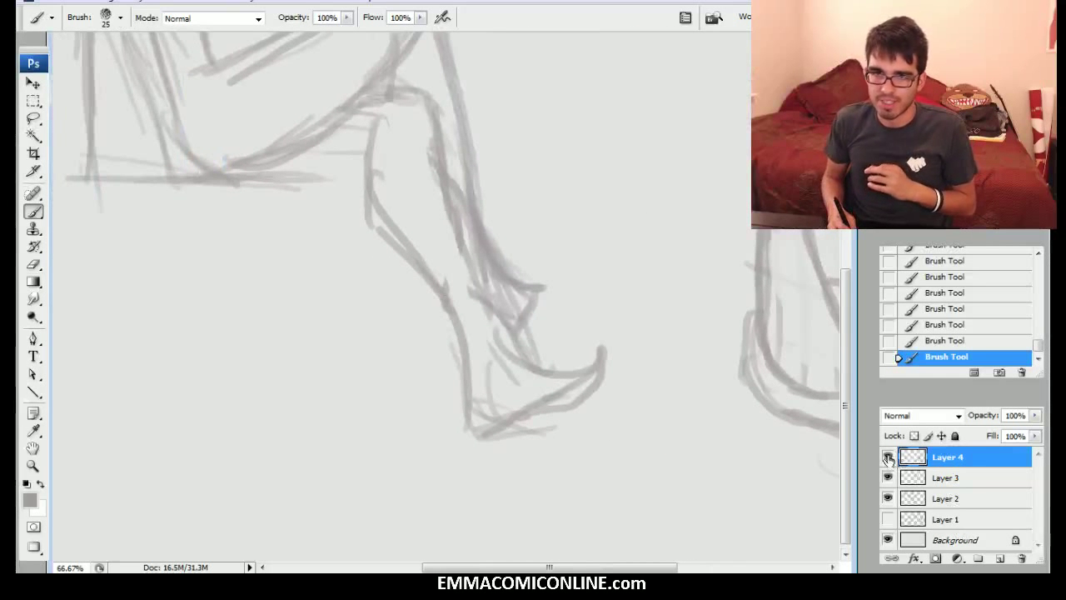
{"action": "key", "text": "ctrl+alt+0"}
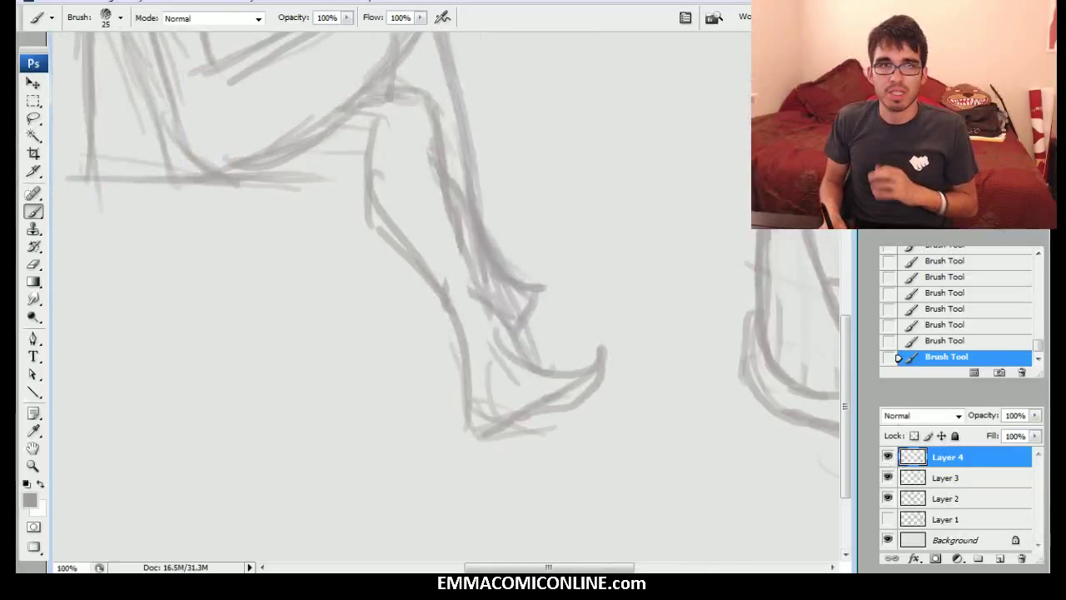
{"action": "scroll", "coordinate": [450, 274], "scroll_direction": "down", "scroll_amount": 2}
Step: Add a new layer and duplicate Layer 2, keeping the copy visible and the original hidden
{"action": "key", "text": "ctrl+shift+n"}
{"action": "key", "text": "Return"}
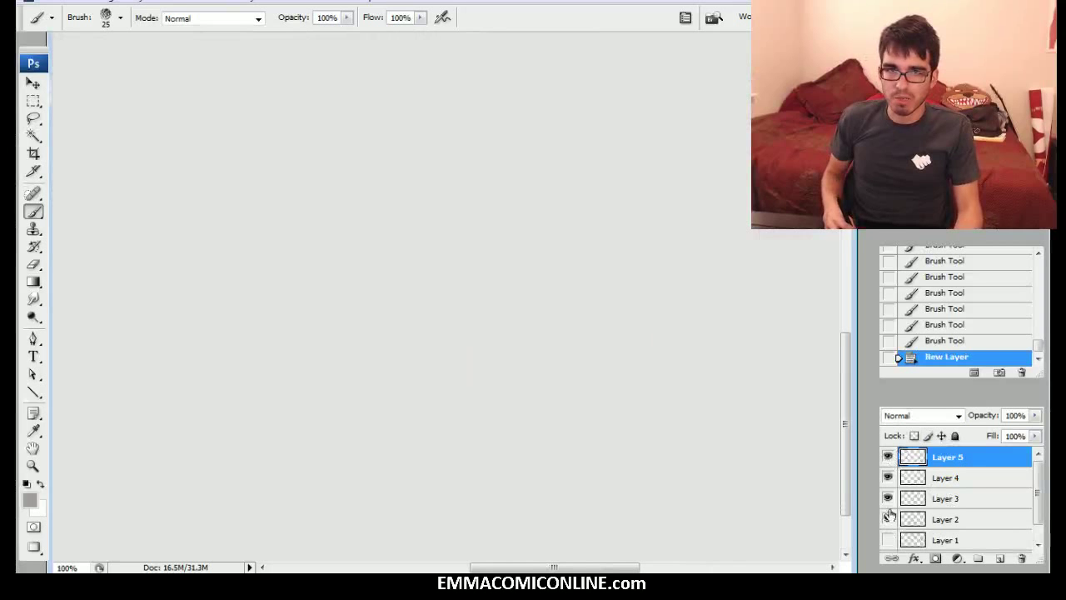
{"action": "left_click", "coordinate": [938, 518]}
{"action": "key", "text": "ctrl+j"}
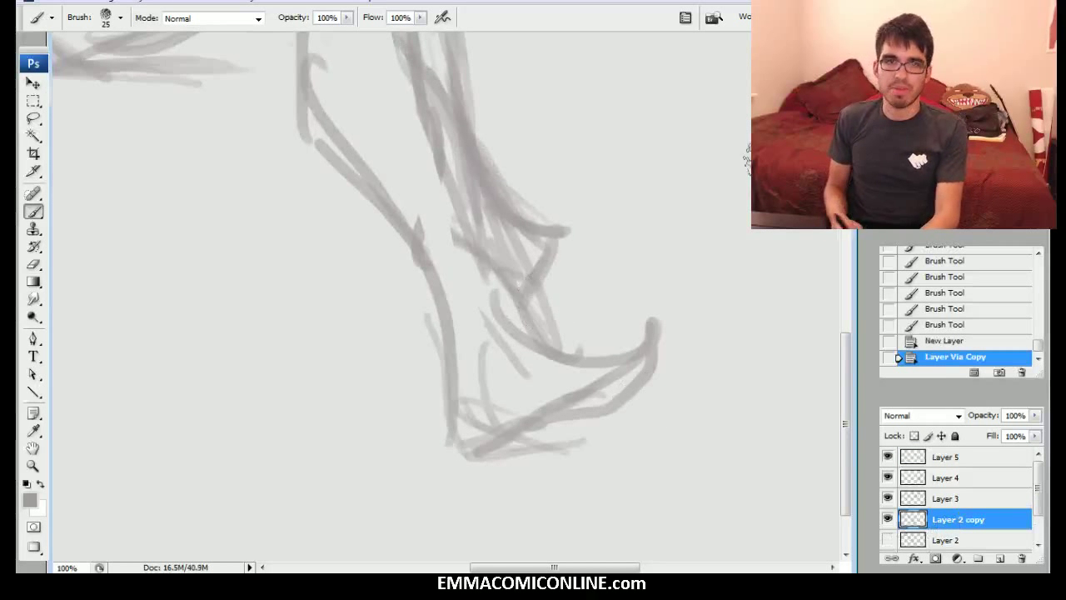
Step: Reinforce the seated figure's thigh and knee lines on the Layer 2 copy with 10 px and 15 px brushes
{"action": "left_click_drag", "start_coordinate": [635, 236], "coordinate": [804, 522]}
{"action": "key", "text": "ctrl+minus"}
{"action": "left_click_drag", "start_coordinate": [450, 241], "coordinate": [533, 389]}
{"action": "left_click_drag", "start_coordinate": [380, 104], "coordinate": [405, 174]}
{"action": "key", "text": "bracketleft"}
{"action": "key", "text": "bracketleft"}
{"action": "left_click_drag", "start_coordinate": [303, 172], "coordinate": [430, 182]}
{"action": "left_click_drag", "start_coordinate": [381, 130], "coordinate": [379, 226]}
{"action": "mouse_move", "coordinate": [363, 164]}
{"action": "left_mouse_down"}
{"action": "mouse_move", "coordinate": [362, 179]}
{"action": "mouse_move", "coordinate": [396, 181]}
{"action": "left_mouse_up"}
{"action": "left_click_drag", "start_coordinate": [399, 191], "coordinate": [381, 63]}
{"action": "left_click_drag", "start_coordinate": [467, 316], "coordinate": [398, 204]}
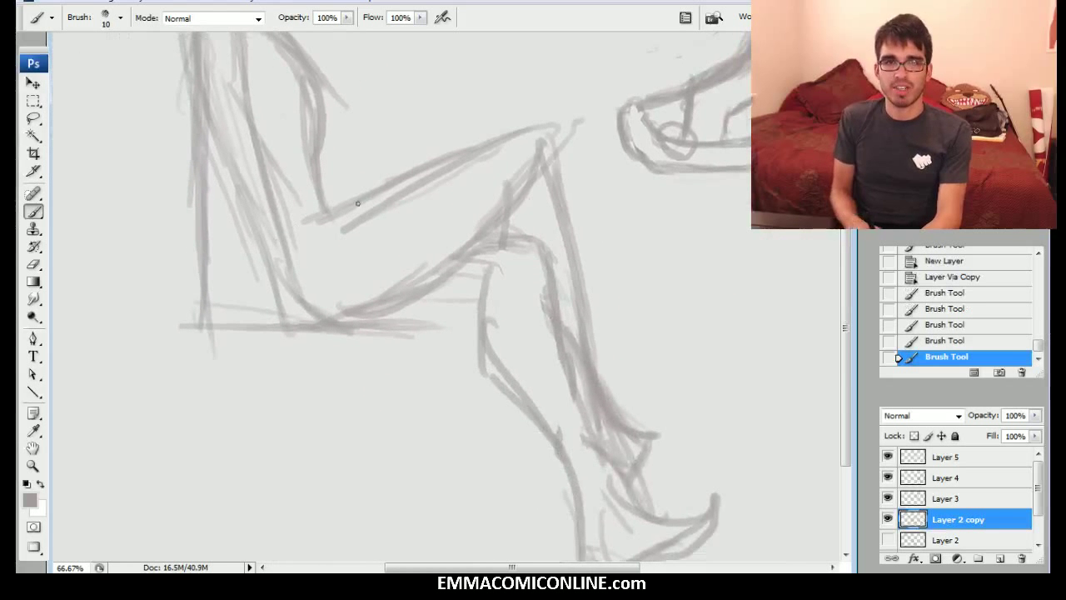
{"action": "key", "text": "bracketright"}
{"action": "left_click_drag", "start_coordinate": [504, 199], "coordinate": [548, 147]}
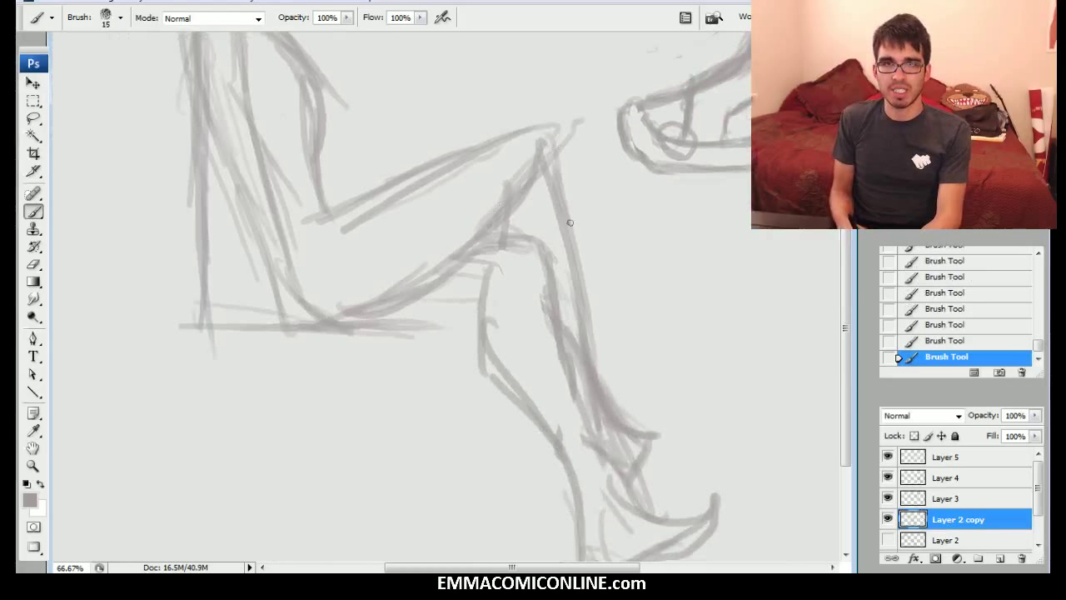
Step: Sketch a small angular foot shape beside the seated figure's upper foot with a 10 px brush and erase its stray inner line
{"action": "left_click_drag", "start_coordinate": [669, 300], "coordinate": [583, 220]}
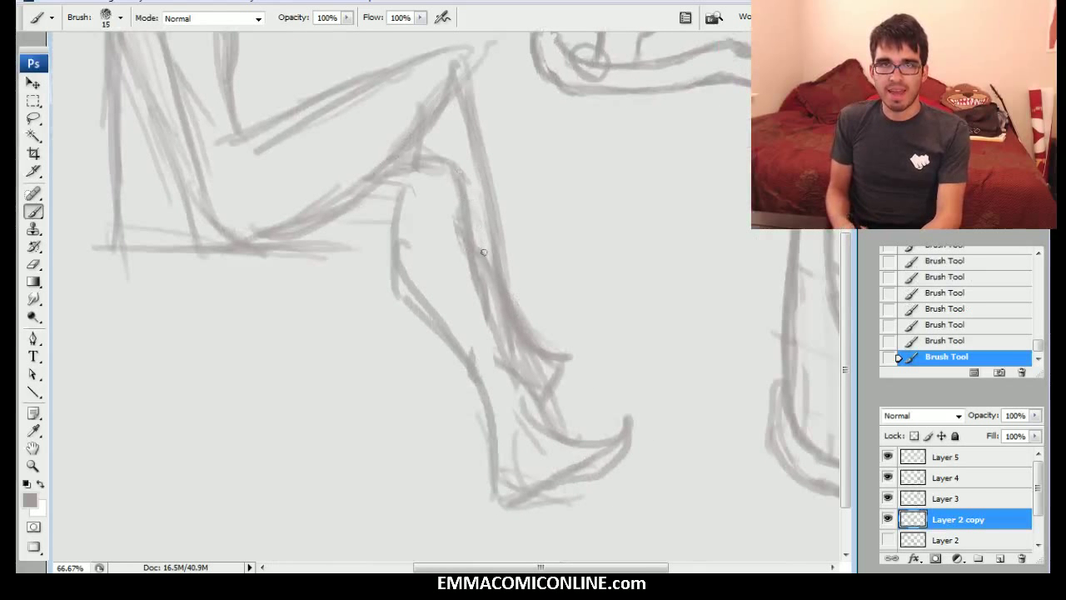
{"action": "key", "text": "bracketleft"}
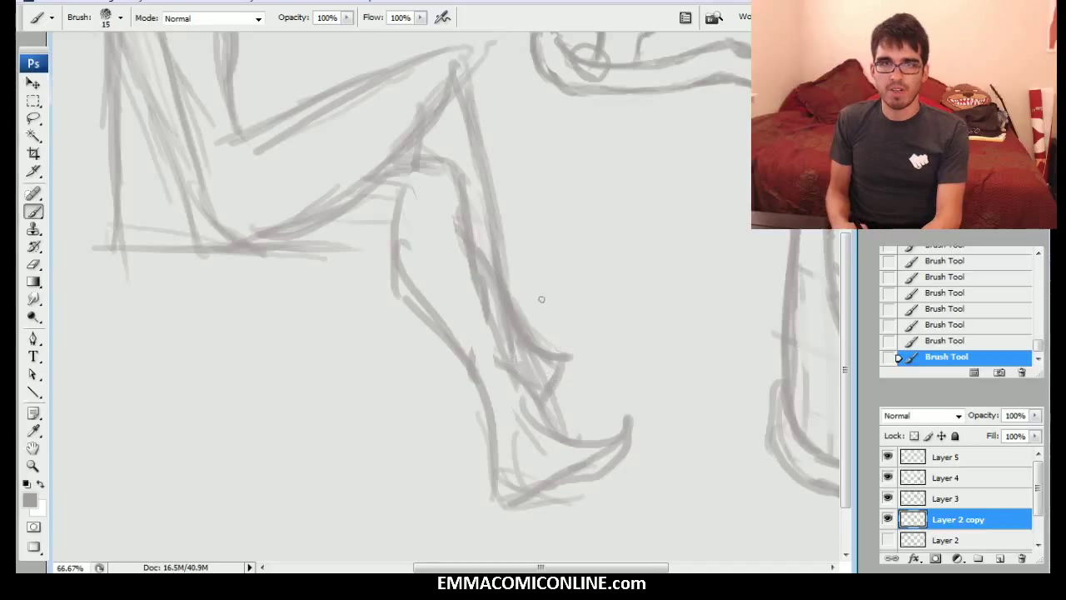
{"action": "key", "text": "bracketleft"}
{"action": "left_click_drag", "start_coordinate": [547, 292], "coordinate": [617, 309]}
{"action": "mouse_move", "coordinate": [578, 278]}
{"action": "left_mouse_down"}
{"action": "mouse_move", "coordinate": [622, 309]}
{"action": "mouse_move", "coordinate": [646, 298]}
{"action": "mouse_move", "coordinate": [609, 312]}
{"action": "mouse_move", "coordinate": [644, 314]}
{"action": "mouse_move", "coordinate": [644, 299]}
{"action": "mouse_move", "coordinate": [616, 307]}
{"action": "mouse_move", "coordinate": [635, 297]}
{"action": "mouse_move", "coordinate": [579, 281]}
{"action": "left_mouse_up"}
{"action": "mouse_move", "coordinate": [581, 277]}
{"action": "left_mouse_down"}
{"action": "mouse_move", "coordinate": [557, 293]}
{"action": "mouse_move", "coordinate": [582, 281]}
{"action": "left_mouse_up"}
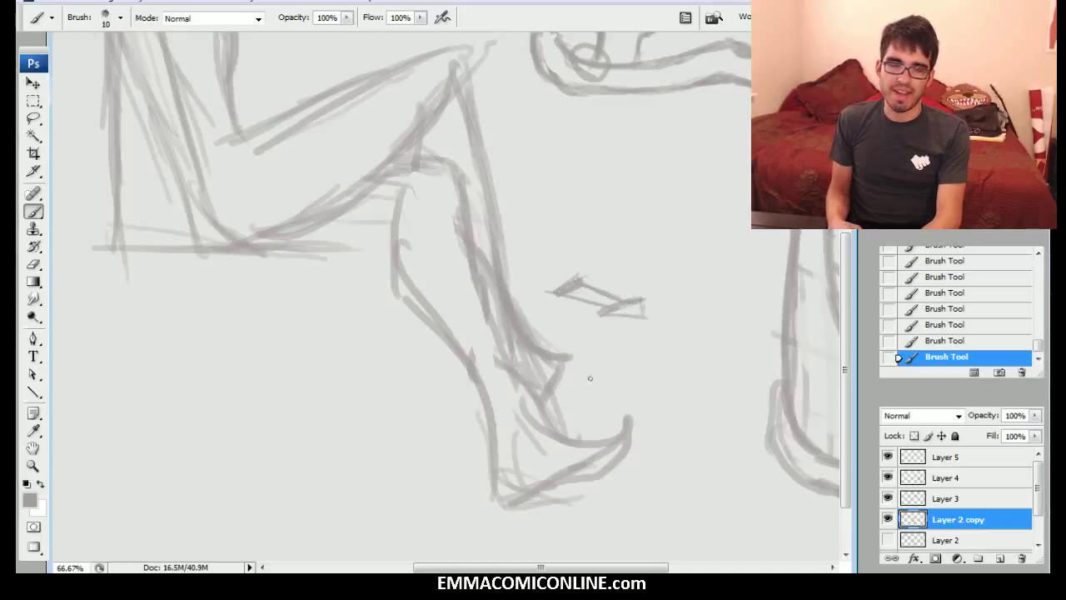
{"action": "key", "text": "bracketleft"}
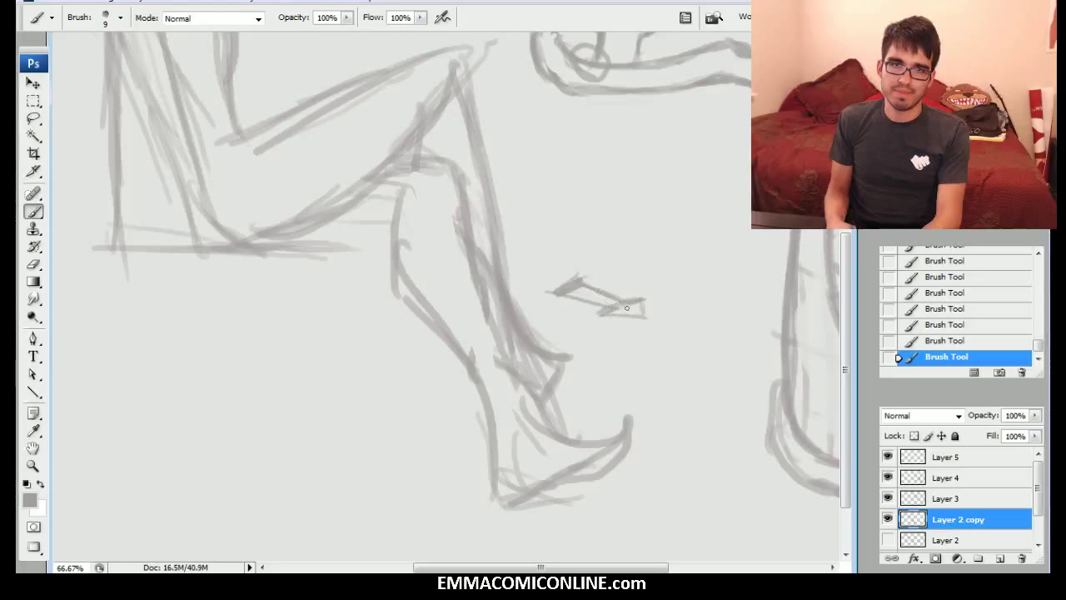
{"action": "left_click_drag", "start_coordinate": [613, 305], "coordinate": [615, 311]}
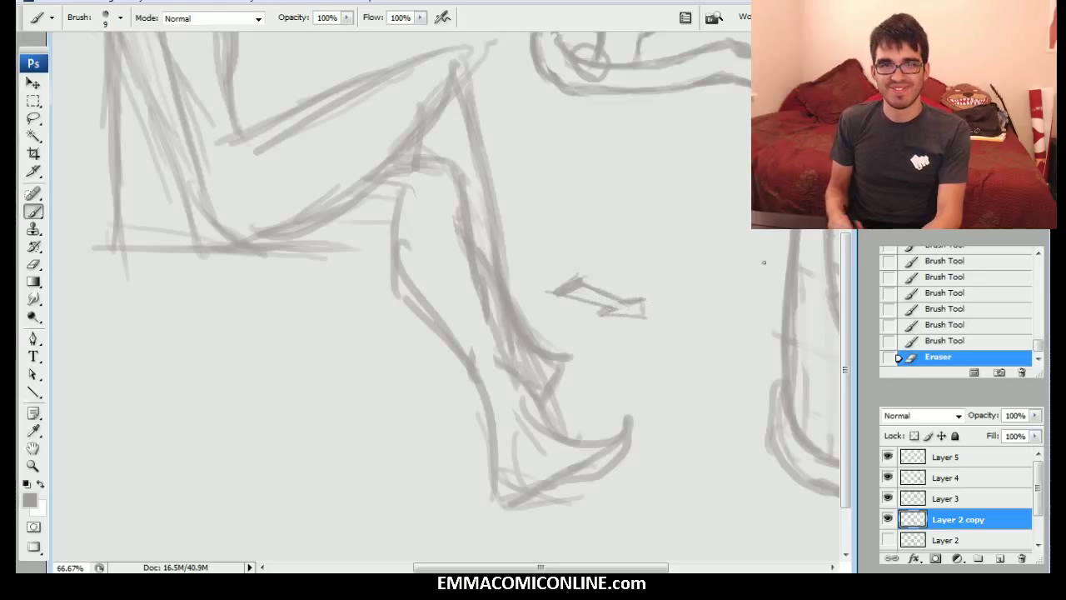
Step: Extend the seat line to the figure's calf and sketch a second angular foot shape beside the lower foot with a 10 px brush
{"action": "mouse_move", "coordinate": [356, 246]}
{"action": "left_mouse_down"}
{"action": "mouse_move", "coordinate": [391, 205]}
{"action": "mouse_move", "coordinate": [444, 272]}
{"action": "mouse_move", "coordinate": [477, 271]}
{"action": "mouse_move", "coordinate": [401, 273]}
{"action": "mouse_move", "coordinate": [464, 273]}
{"action": "left_mouse_up"}
{"action": "key", "text": "bracketright"}
{"action": "left_click_drag", "start_coordinate": [729, 516], "coordinate": [554, 415]}
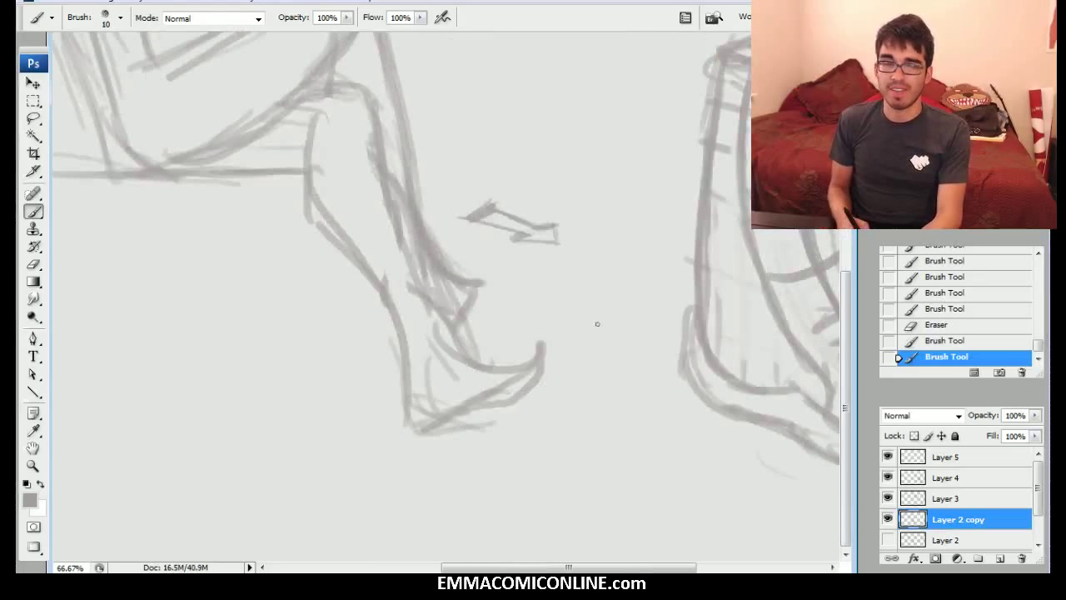
{"action": "mouse_move", "coordinate": [597, 340]}
{"action": "left_mouse_down"}
{"action": "mouse_move", "coordinate": [579, 352]}
{"action": "mouse_move", "coordinate": [612, 319]}
{"action": "mouse_move", "coordinate": [650, 325]}
{"action": "mouse_move", "coordinate": [641, 301]}
{"action": "left_mouse_up"}
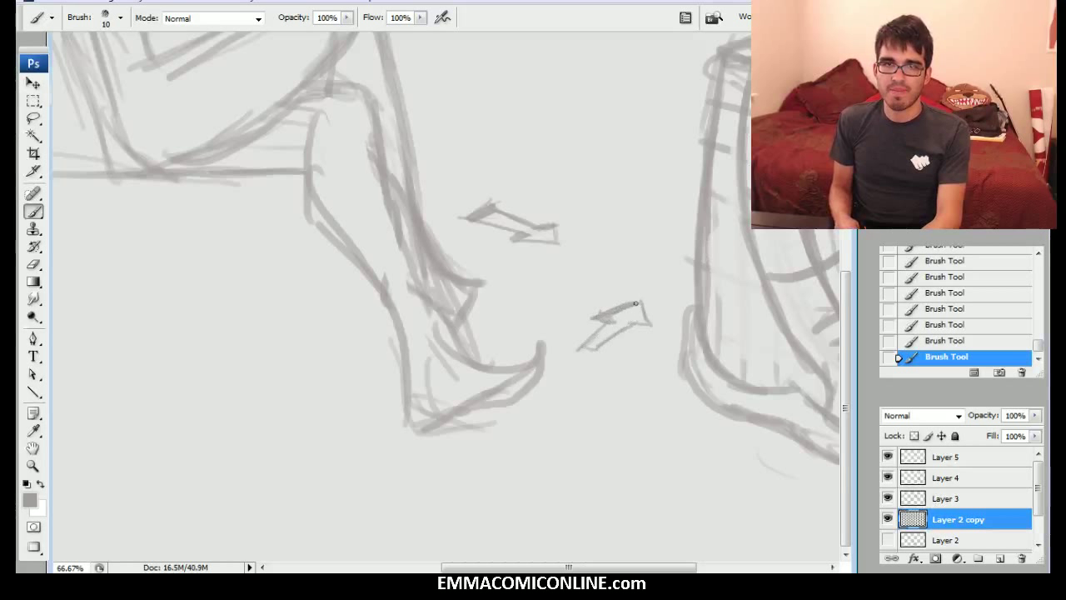
{"action": "left_click_drag", "start_coordinate": [623, 330], "coordinate": [577, 347]}
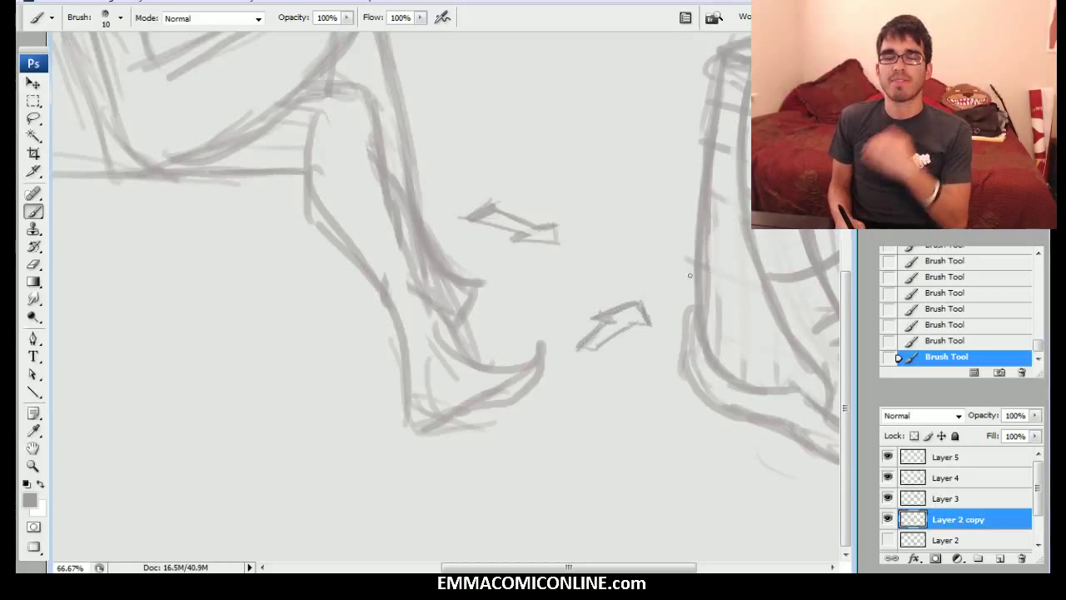
Step: Erase the stray lines inside the figure's lower foot and redraw its ankle, instep and sole edge
{"action": "left_click_drag", "start_coordinate": [656, 304], "coordinate": [674, 339]}
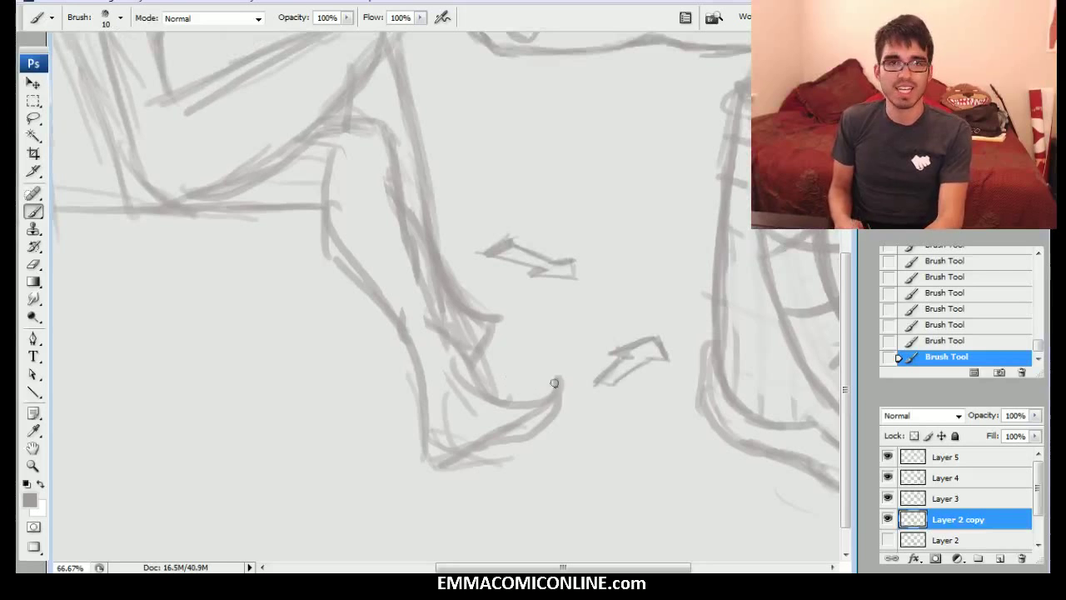
{"action": "mouse_move", "coordinate": [480, 352]}
{"action": "left_mouse_down"}
{"action": "mouse_move", "coordinate": [498, 405]}
{"action": "mouse_move", "coordinate": [442, 341]}
{"action": "left_mouse_up"}
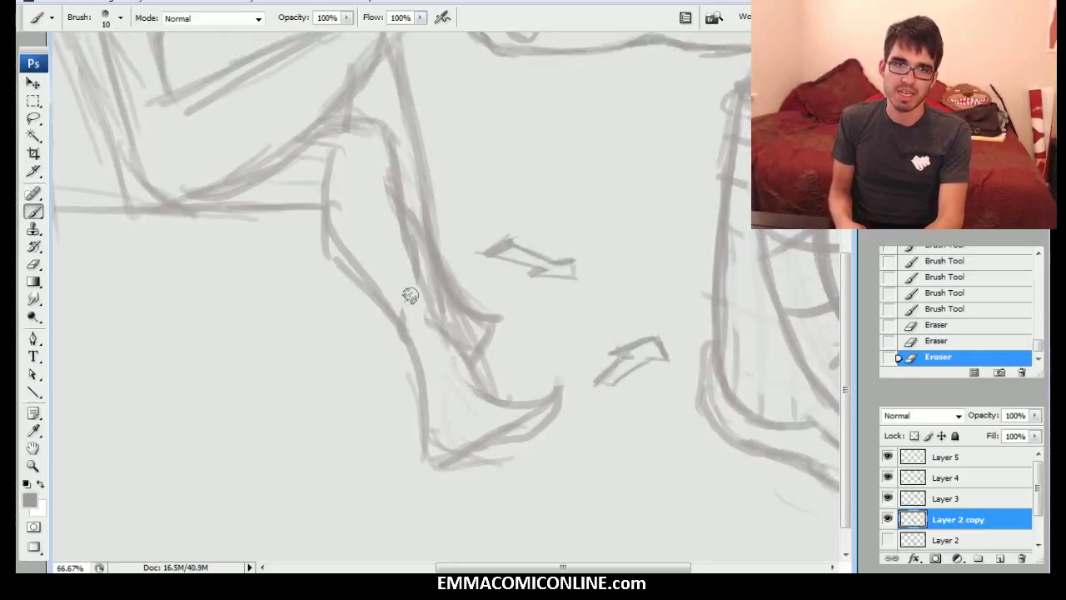
{"action": "mouse_move", "coordinate": [447, 364]}
{"action": "left_mouse_down"}
{"action": "mouse_move", "coordinate": [422, 371]}
{"action": "mouse_move", "coordinate": [488, 393]}
{"action": "left_mouse_up"}
{"action": "left_click_drag", "start_coordinate": [448, 342], "coordinate": [481, 386]}
{"action": "left_click_drag", "start_coordinate": [429, 310], "coordinate": [450, 345]}
{"action": "left_click_drag", "start_coordinate": [436, 323], "coordinate": [468, 365]}
{"action": "scroll", "coordinate": [432, 344], "scroll_direction": "down", "scroll_amount": 1}
{"action": "scroll", "coordinate": [431, 344], "scroll_direction": "right", "scroll_amount": 1}
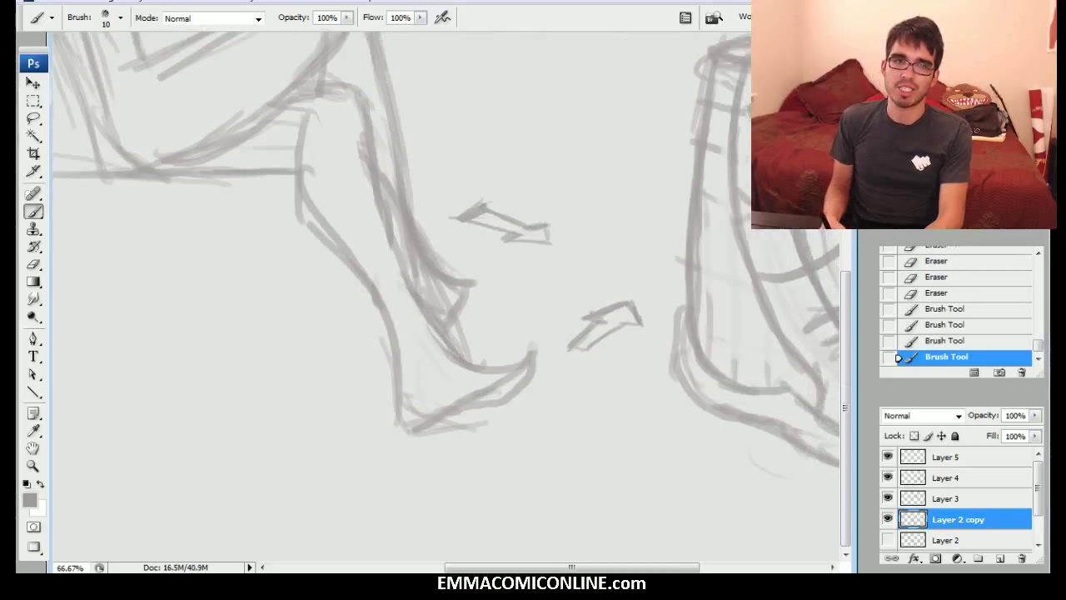
{"action": "mouse_move", "coordinate": [456, 418]}
{"action": "left_mouse_down"}
{"action": "mouse_move", "coordinate": [514, 405]}
{"action": "mouse_move", "coordinate": [533, 361]}
{"action": "left_mouse_up"}
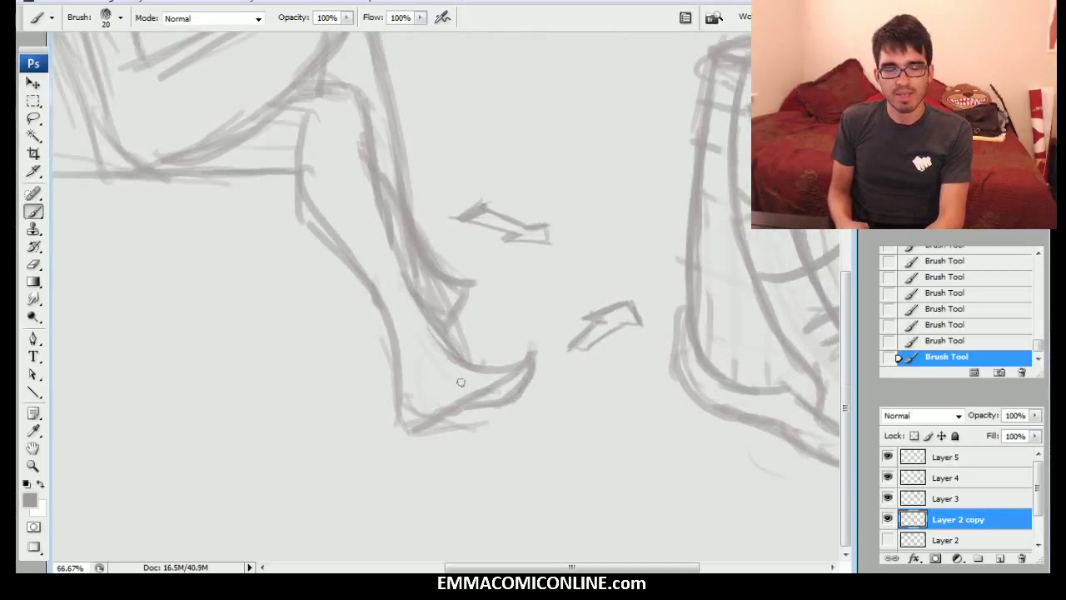
Step: Sketch a separate foot behind the seated figure's leg with a 15 px brush, outlining its heel, sole, toe, instep and ankle
{"action": "scroll", "coordinate": [446, 302], "scroll_direction": "right", "scroll_amount": 1}
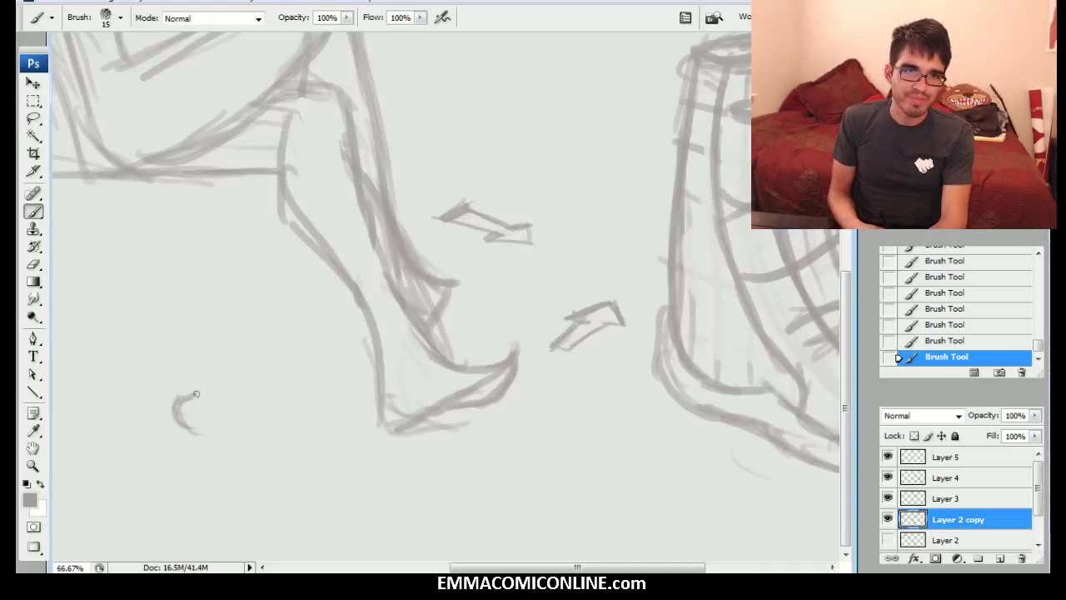
{"action": "mouse_move", "coordinate": [190, 426]}
{"action": "left_mouse_down"}
{"action": "mouse_move", "coordinate": [254, 385]}
{"action": "mouse_move", "coordinate": [292, 382]}
{"action": "left_mouse_up"}
{"action": "left_click_drag", "start_coordinate": [210, 385], "coordinate": [235, 371]}
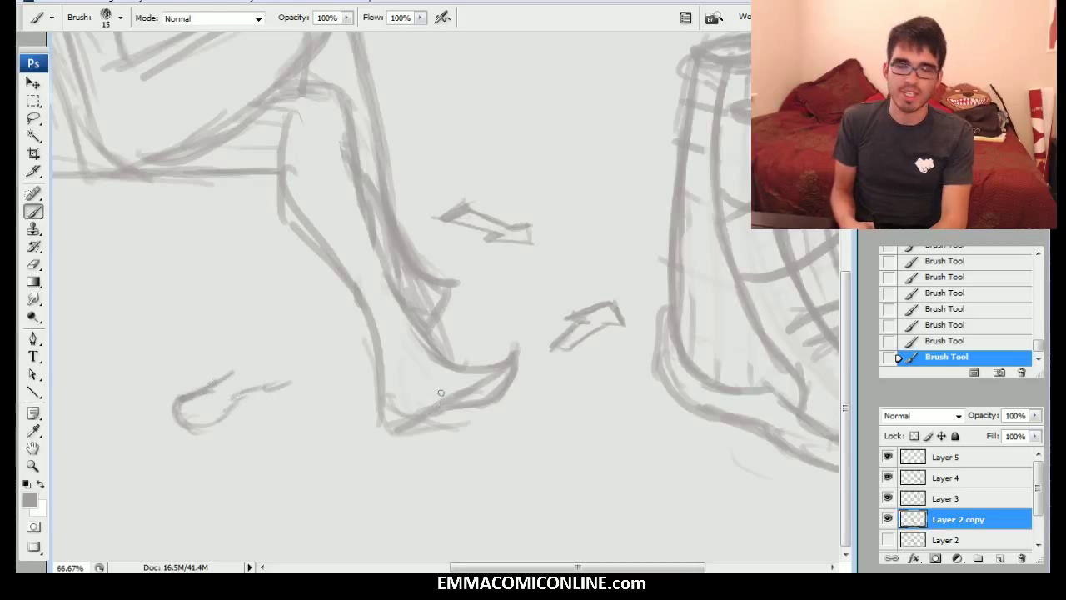
{"action": "mouse_move", "coordinate": [227, 374]}
{"action": "left_mouse_down"}
{"action": "mouse_move", "coordinate": [288, 332]}
{"action": "mouse_move", "coordinate": [258, 389]}
{"action": "left_mouse_up"}
{"action": "mouse_move", "coordinate": [296, 323]}
{"action": "left_mouse_down"}
{"action": "mouse_move", "coordinate": [292, 381]}
{"action": "mouse_move", "coordinate": [296, 327]}
{"action": "mouse_move", "coordinate": [244, 339]}
{"action": "mouse_move", "coordinate": [206, 291]}
{"action": "left_mouse_up"}
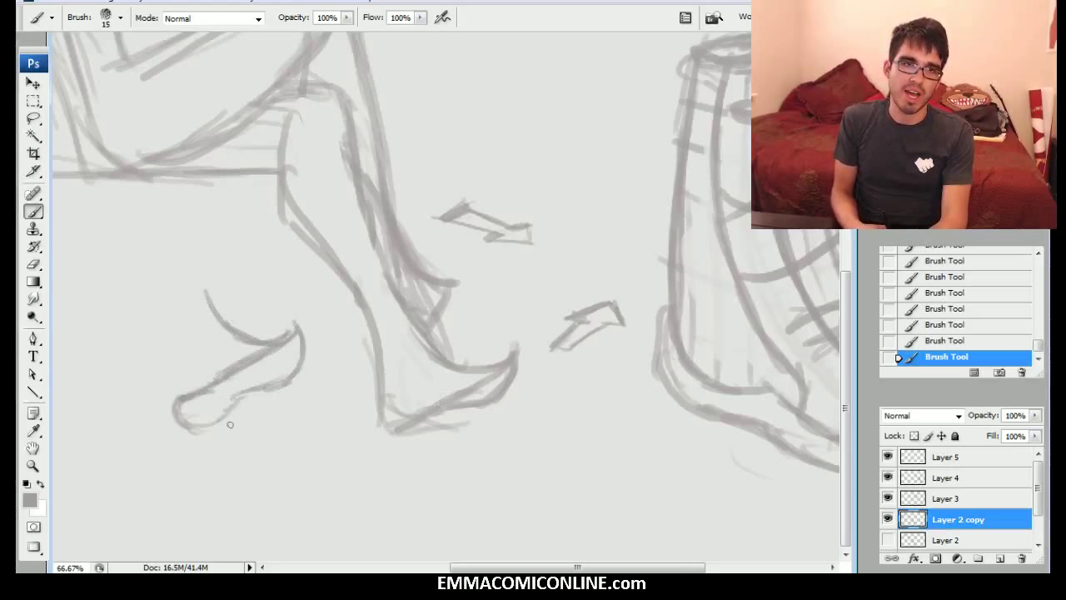
{"action": "left_click_drag", "start_coordinate": [179, 425], "coordinate": [170, 373]}
{"action": "left_click_drag", "start_coordinate": [156, 303], "coordinate": [170, 364]}
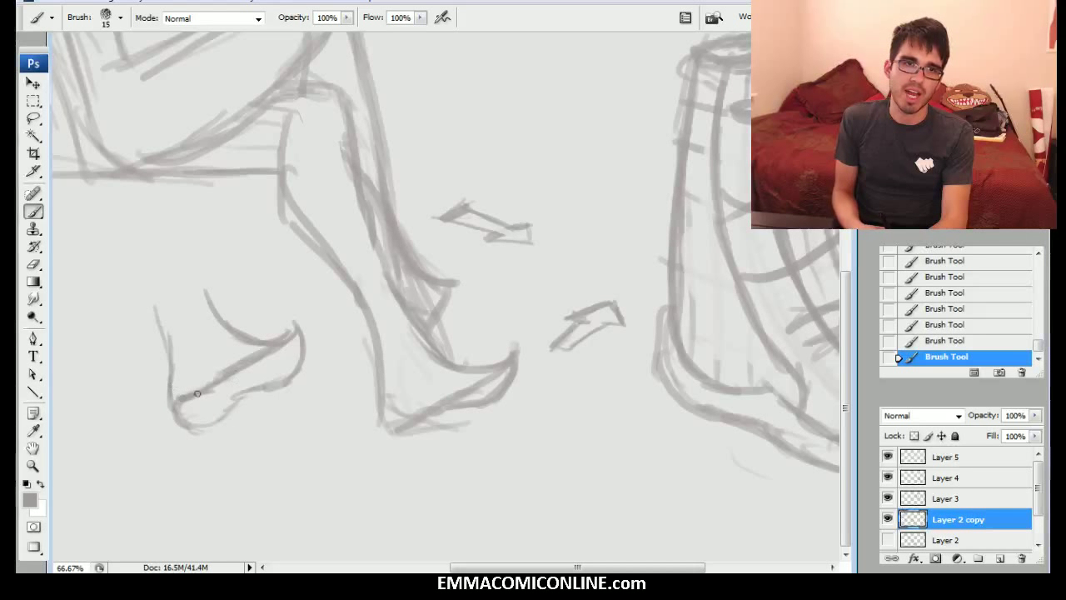
Step: Finish the sole edge of the separate foot and sketch a flat-standing side-view foot below it with a 15 px brush
{"action": "mouse_move", "coordinate": [258, 346]}
{"action": "left_mouse_down"}
{"action": "mouse_move", "coordinate": [285, 375]}
{"action": "mouse_move", "coordinate": [195, 427]}
{"action": "left_mouse_up"}
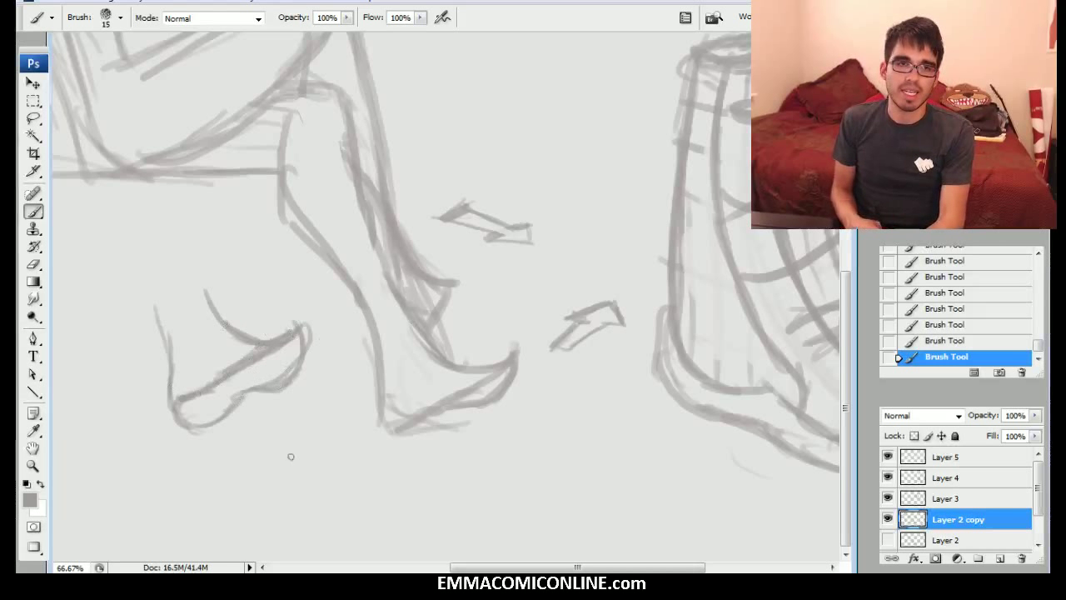
{"action": "mouse_move", "coordinate": [263, 438]}
{"action": "left_mouse_down"}
{"action": "mouse_move", "coordinate": [257, 500]}
{"action": "mouse_move", "coordinate": [338, 520]}
{"action": "mouse_move", "coordinate": [395, 507]}
{"action": "mouse_move", "coordinate": [323, 477]}
{"action": "left_mouse_up"}
{"action": "left_click_drag", "start_coordinate": [305, 429], "coordinate": [320, 476]}
{"action": "left_click_drag", "start_coordinate": [274, 448], "coordinate": [271, 481]}
{"action": "left_click_drag", "start_coordinate": [271, 417], "coordinate": [274, 454]}
{"action": "left_click_drag", "start_coordinate": [313, 405], "coordinate": [316, 458]}
{"action": "mouse_move", "coordinate": [269, 411]}
{"action": "left_mouse_down"}
{"action": "mouse_move", "coordinate": [274, 468]}
{"action": "mouse_move", "coordinate": [388, 497]}
{"action": "left_mouse_up"}
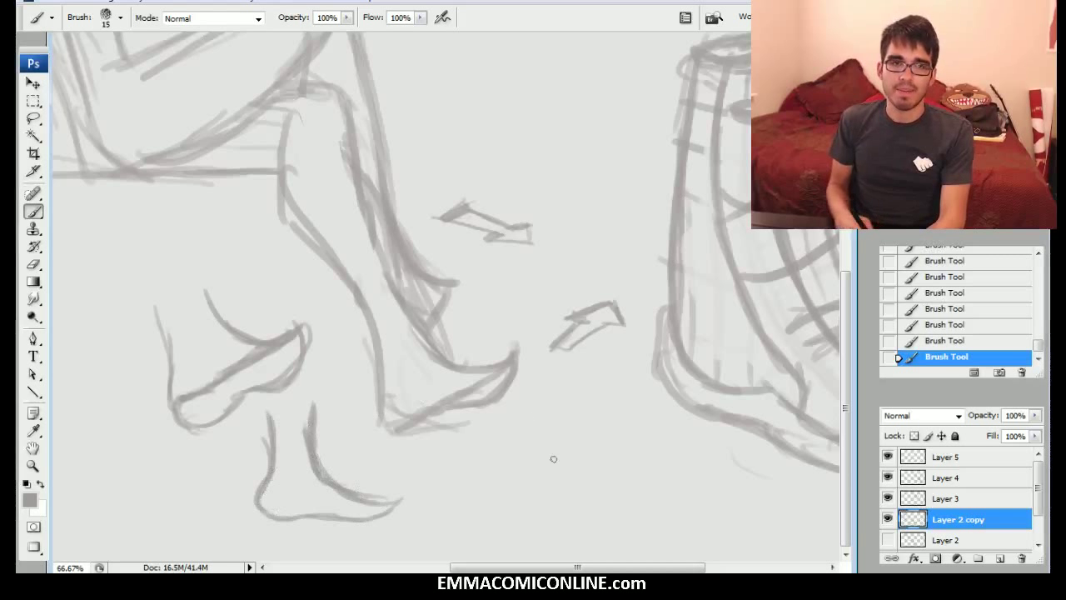
Step: Sketch a pair of foot sole outlines side by side below the seated figure's foot, one with a 15 px brush and one with 10 px
{"action": "mouse_move", "coordinate": [573, 515]}
{"action": "left_mouse_down"}
{"action": "mouse_move", "coordinate": [569, 453]}
{"action": "mouse_move", "coordinate": [583, 399]}
{"action": "mouse_move", "coordinate": [622, 440]}
{"action": "mouse_move", "coordinate": [612, 502]}
{"action": "mouse_move", "coordinate": [579, 532]}
{"action": "mouse_move", "coordinate": [573, 509]}
{"action": "mouse_move", "coordinate": [581, 526]}
{"action": "mouse_move", "coordinate": [611, 506]}
{"action": "mouse_move", "coordinate": [592, 498]}
{"action": "mouse_move", "coordinate": [583, 455]}
{"action": "mouse_move", "coordinate": [567, 445]}
{"action": "mouse_move", "coordinate": [577, 414]}
{"action": "mouse_move", "coordinate": [617, 443]}
{"action": "mouse_move", "coordinate": [609, 505]}
{"action": "mouse_move", "coordinate": [585, 526]}
{"action": "left_mouse_up"}
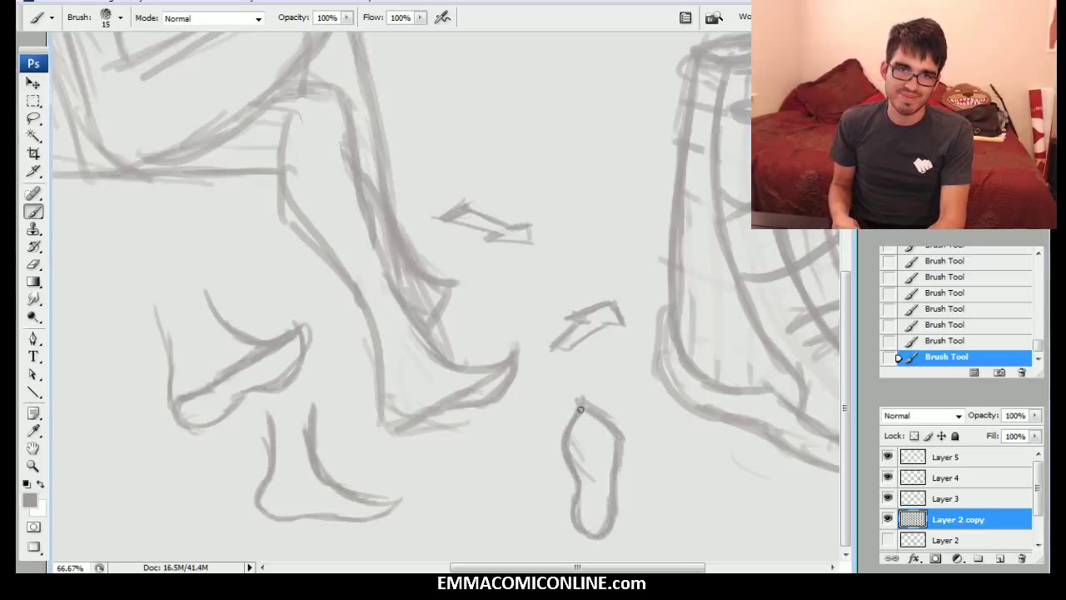
{"action": "mouse_move", "coordinate": [616, 475]}
{"action": "left_mouse_down"}
{"action": "mouse_move", "coordinate": [620, 525]}
{"action": "mouse_move", "coordinate": [662, 486]}
{"action": "mouse_move", "coordinate": [723, 468]}
{"action": "mouse_move", "coordinate": [706, 468]}
{"action": "left_mouse_up"}
{"action": "left_click_drag", "start_coordinate": [683, 410], "coordinate": [670, 442]}
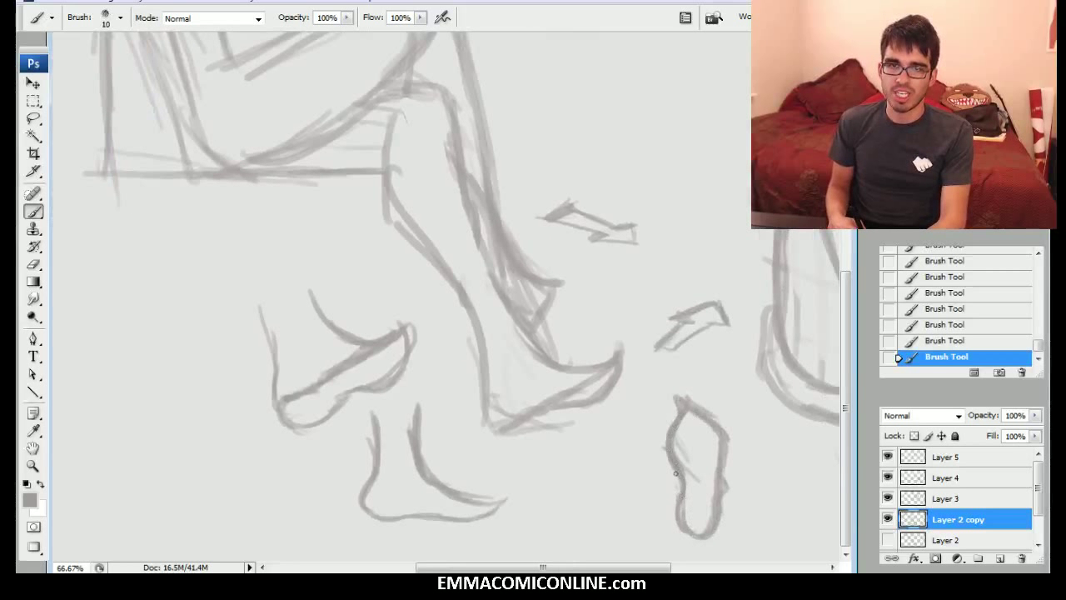
{"action": "left_click_drag", "start_coordinate": [610, 523], "coordinate": [620, 532]}
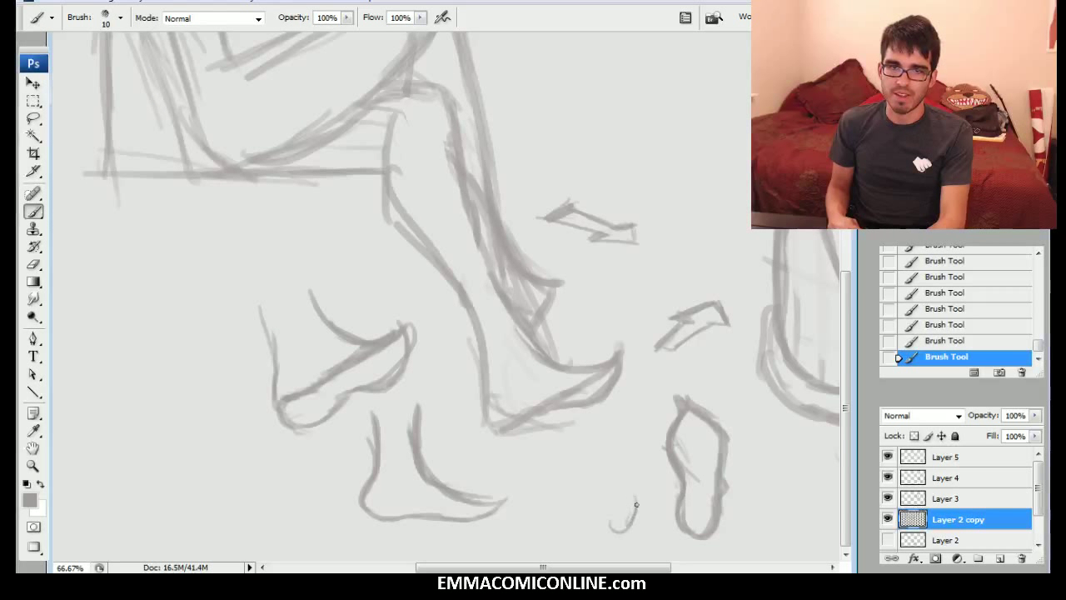
{"action": "left_click_drag", "start_coordinate": [637, 483], "coordinate": [641, 440]}
{"action": "mouse_move", "coordinate": [632, 394]}
{"action": "left_mouse_down"}
{"action": "mouse_move", "coordinate": [599, 438]}
{"action": "mouse_move", "coordinate": [610, 408]}
{"action": "left_mouse_up"}
{"action": "left_click_drag", "start_coordinate": [593, 454], "coordinate": [609, 524]}
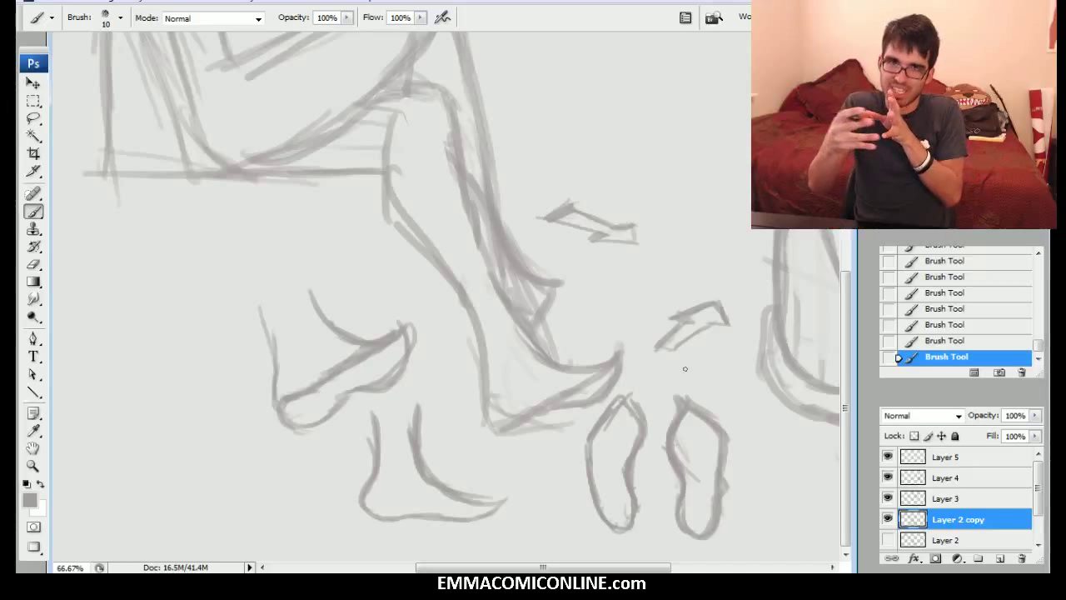
Step: Lasso the separate feet and both sole outlines, move them away behind the seated figure's lower foot, and clear the selection
{"action": "scroll", "coordinate": [726, 333], "scroll_direction": "up", "scroll_amount": 2}
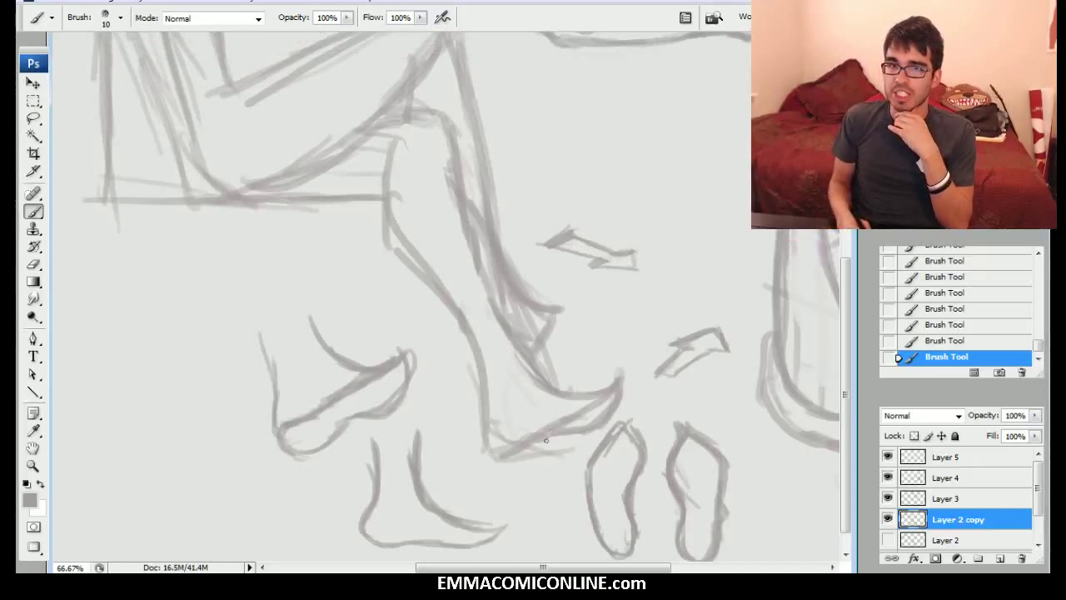
{"action": "mouse_move", "coordinate": [552, 432]}
{"action": "left_mouse_down"}
{"action": "mouse_move", "coordinate": [499, 432]}
{"action": "mouse_move", "coordinate": [483, 405]}
{"action": "left_mouse_up"}
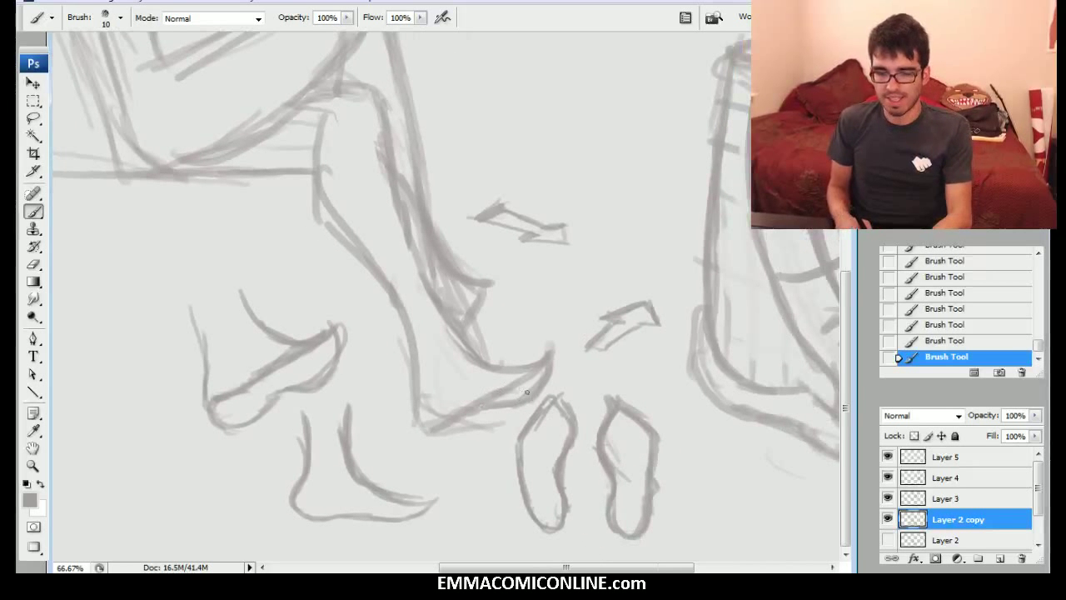
{"action": "key", "text": "l"}
{"action": "mouse_move", "coordinate": [673, 435]}
{"action": "left_mouse_down"}
{"action": "mouse_move", "coordinate": [601, 384]}
{"action": "mouse_move", "coordinate": [540, 394]}
{"action": "mouse_move", "coordinate": [450, 458]}
{"action": "mouse_move", "coordinate": [329, 270]}
{"action": "mouse_move", "coordinate": [334, 559]}
{"action": "mouse_move", "coordinate": [696, 529]}
{"action": "left_mouse_up"}
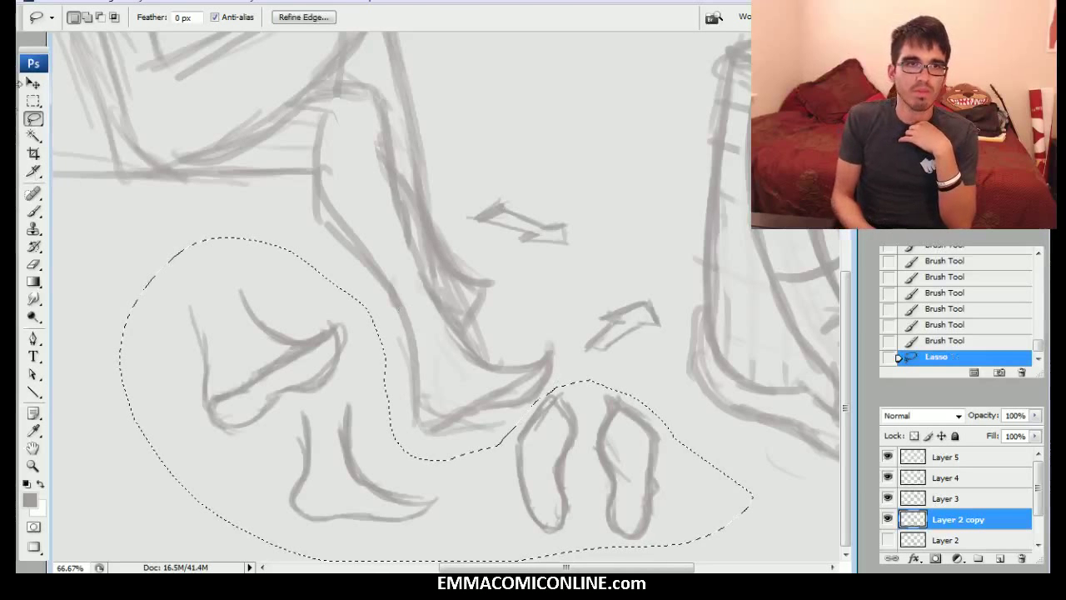
{"action": "key", "text": "v"}
{"action": "left_click_drag", "start_coordinate": [445, 471], "coordinate": [312, 467]}
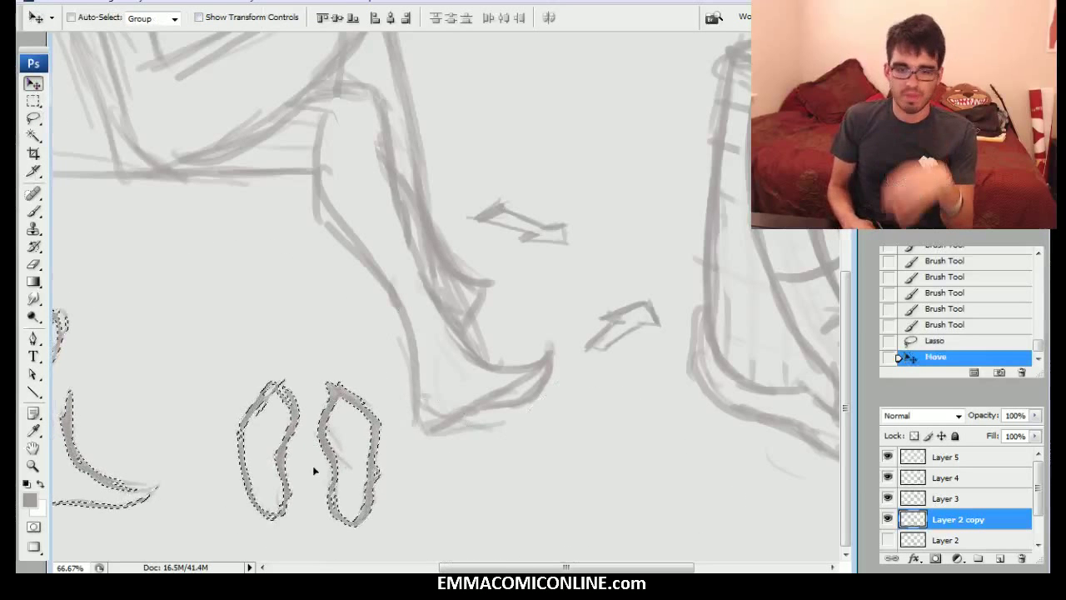
{"action": "key", "text": "l"}
{"action": "key", "text": "ctrl+d"}
{"action": "key", "text": "b"}
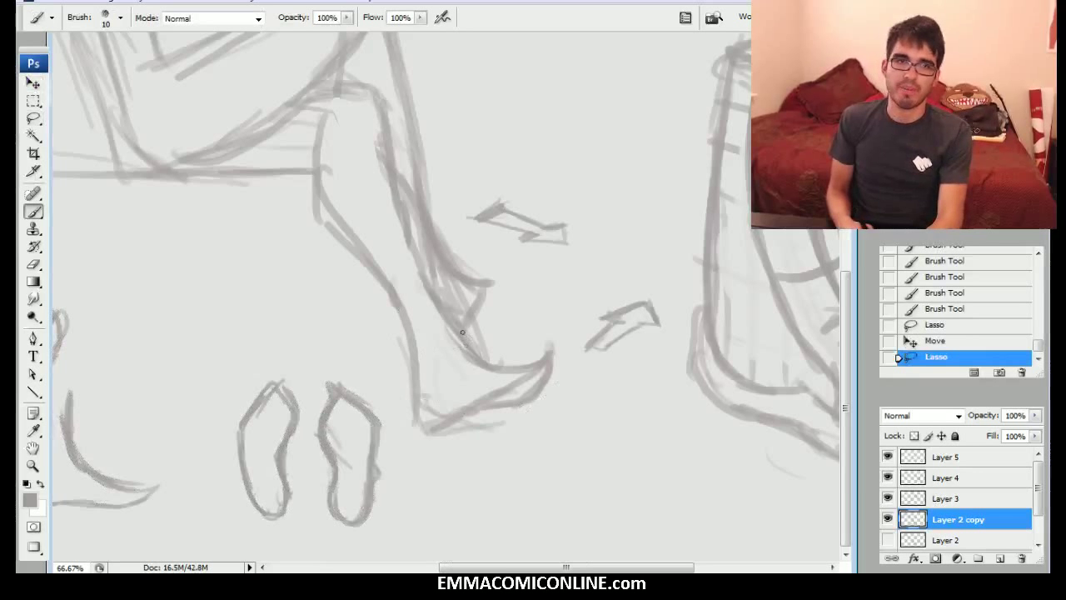
Step: Shade the sole band of the figure's lower foot and erase its inner line, keeping only the outer sole edge
{"action": "mouse_move", "coordinate": [618, 363]}
{"action": "left_mouse_down"}
{"action": "mouse_move", "coordinate": [653, 388]}
{"action": "mouse_move", "coordinate": [652, 371]}
{"action": "left_mouse_up"}
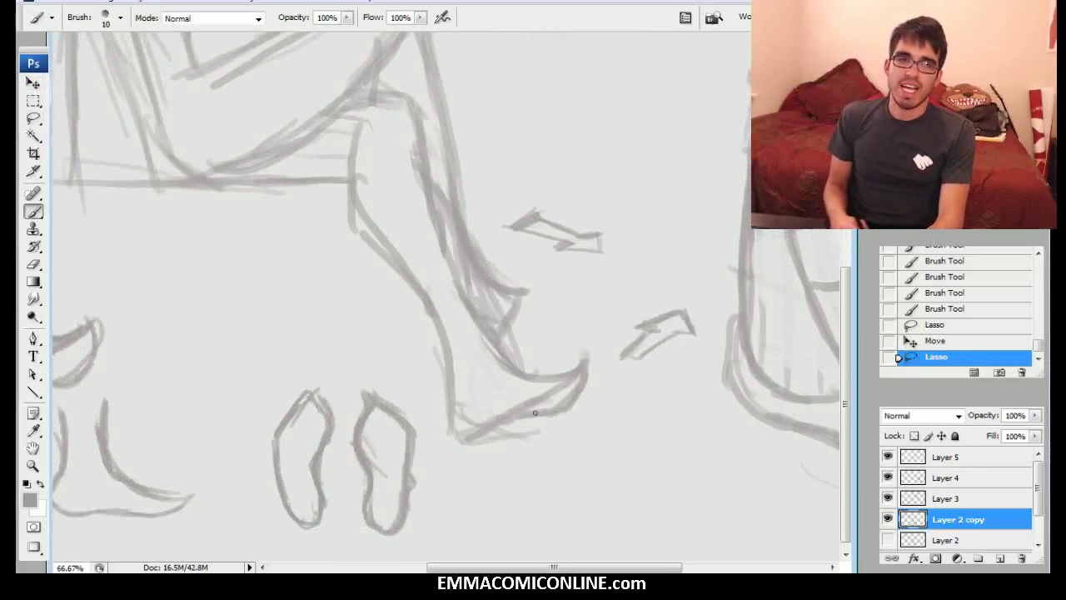
{"action": "left_click_drag", "start_coordinate": [544, 411], "coordinate": [578, 381]}
{"action": "left_click_drag", "start_coordinate": [577, 385], "coordinate": [544, 408]}
{"action": "mouse_move", "coordinate": [542, 407]}
{"action": "left_mouse_down"}
{"action": "mouse_move", "coordinate": [577, 386]}
{"action": "mouse_move", "coordinate": [578, 372]}
{"action": "mouse_move", "coordinate": [570, 388]}
{"action": "left_mouse_up"}
{"action": "left_click_drag", "start_coordinate": [572, 385], "coordinate": [543, 405]}
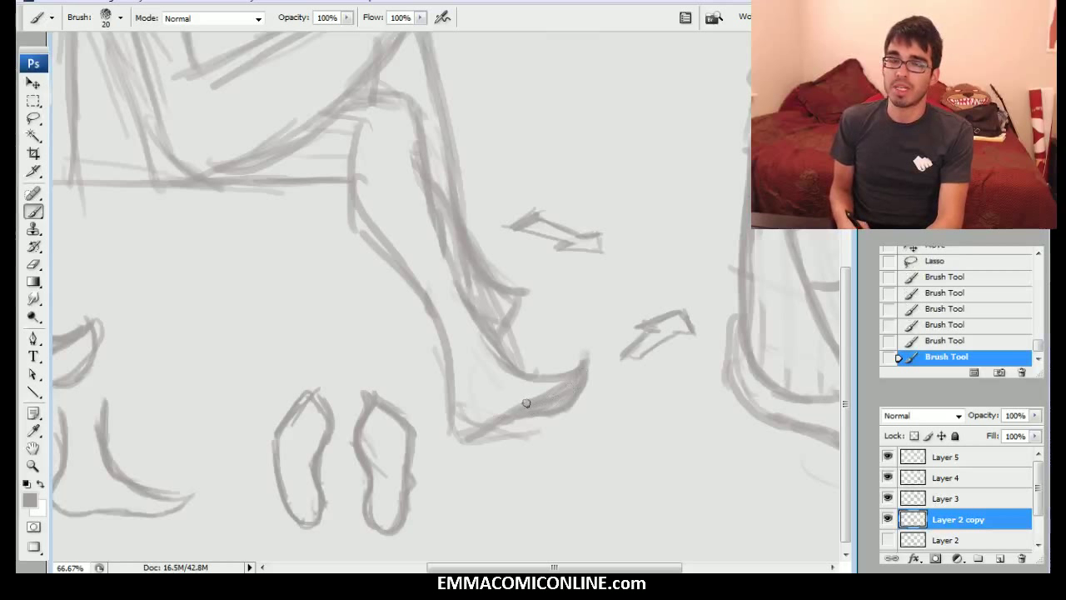
{"action": "left_click_drag", "start_coordinate": [525, 406], "coordinate": [558, 396]}
{"action": "mouse_move", "coordinate": [557, 398]}
{"action": "left_mouse_down"}
{"action": "mouse_move", "coordinate": [531, 405]}
{"action": "mouse_move", "coordinate": [580, 377]}
{"action": "mouse_move", "coordinate": [573, 382]}
{"action": "left_mouse_up"}
{"action": "left_click_drag", "start_coordinate": [568, 387], "coordinate": [543, 397]}
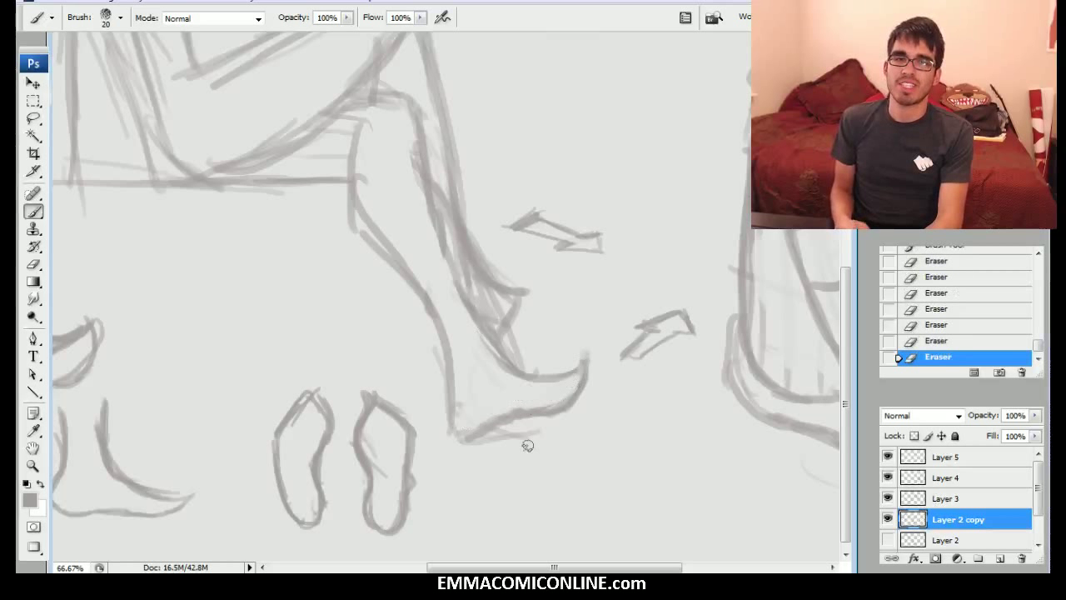
Step: Sketch an ankle collar, side seam and thick sole over the figure's lower foot to form a shoe, using a 20 px brush
{"action": "mouse_move", "coordinate": [451, 370]}
{"action": "left_mouse_down"}
{"action": "mouse_move", "coordinate": [500, 341]}
{"action": "mouse_move", "coordinate": [489, 357]}
{"action": "mouse_move", "coordinate": [495, 350]}
{"action": "left_mouse_up"}
{"action": "left_click_drag", "start_coordinate": [483, 360], "coordinate": [493, 346]}
{"action": "left_click_drag", "start_coordinate": [481, 355], "coordinate": [486, 347]}
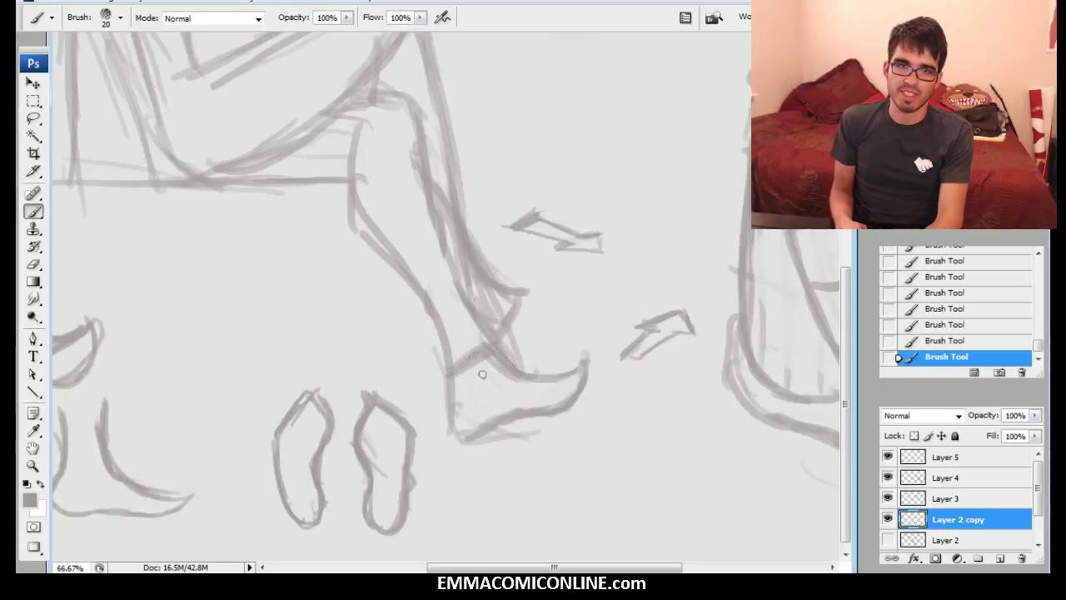
{"action": "mouse_move", "coordinate": [457, 418]}
{"action": "left_mouse_down"}
{"action": "mouse_move", "coordinate": [570, 380]}
{"action": "mouse_move", "coordinate": [511, 411]}
{"action": "mouse_move", "coordinate": [590, 379]}
{"action": "mouse_move", "coordinate": [575, 403]}
{"action": "mouse_move", "coordinate": [466, 445]}
{"action": "mouse_move", "coordinate": [457, 427]}
{"action": "mouse_move", "coordinate": [483, 374]}
{"action": "mouse_move", "coordinate": [541, 391]}
{"action": "mouse_move", "coordinate": [574, 378]}
{"action": "mouse_move", "coordinate": [491, 379]}
{"action": "mouse_move", "coordinate": [577, 381]}
{"action": "mouse_move", "coordinate": [567, 394]}
{"action": "left_mouse_up"}
{"action": "mouse_move", "coordinate": [473, 440]}
{"action": "left_mouse_down"}
{"action": "mouse_move", "coordinate": [565, 400]}
{"action": "mouse_move", "coordinate": [519, 414]}
{"action": "left_mouse_up"}
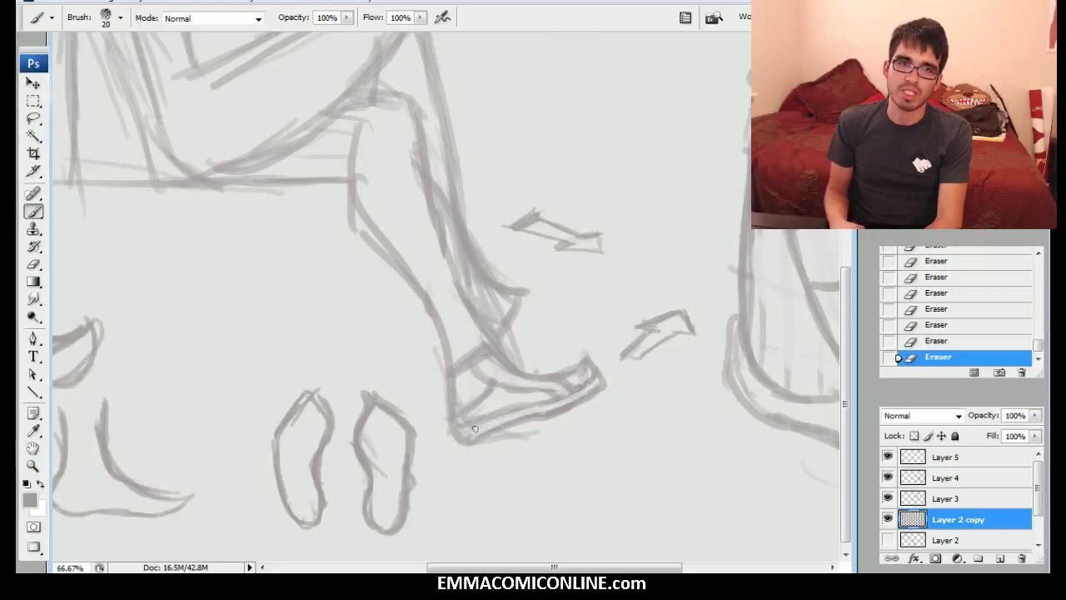
Step: Detail the shoe's toe, instep and heel panel with a 10 px brush
{"action": "key", "text": "bracketleft"}
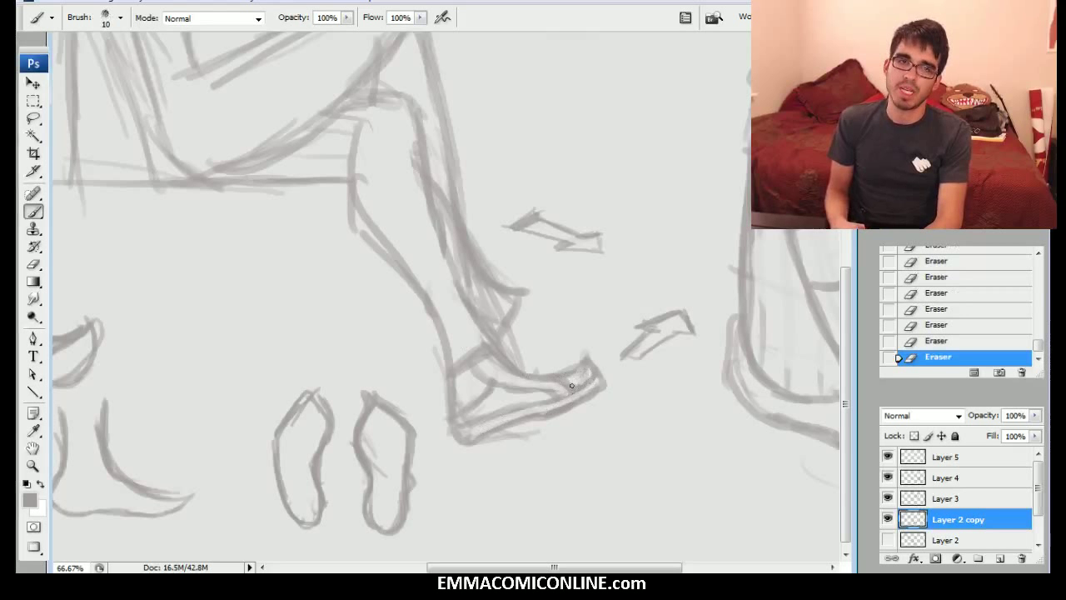
{"action": "left_click", "coordinate": [556, 378]}
{"action": "left_click", "coordinate": [555, 378]}
{"action": "left_click", "coordinate": [556, 378]}
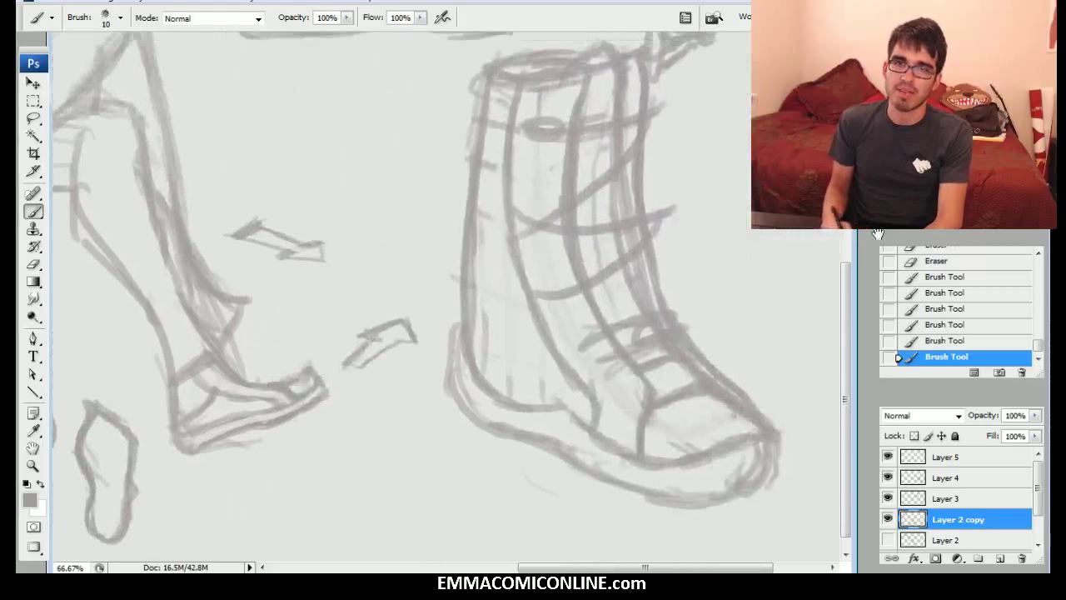
{"action": "left_click_drag", "start_coordinate": [257, 418], "coordinate": [457, 401]}
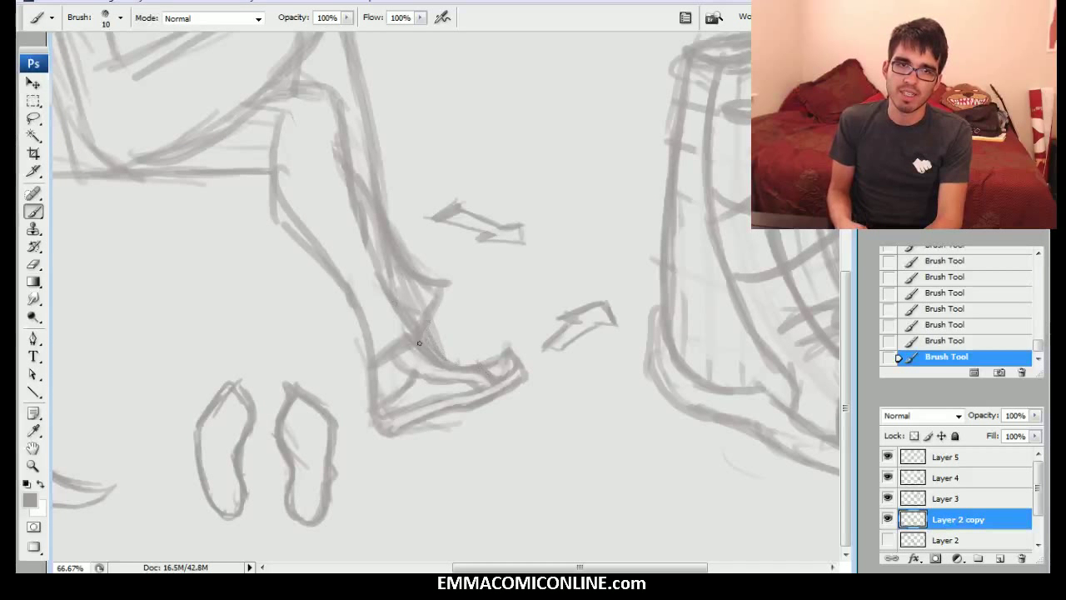
{"action": "mouse_move", "coordinate": [424, 335]}
{"action": "left_mouse_down"}
{"action": "mouse_move", "coordinate": [427, 363]}
{"action": "mouse_move", "coordinate": [417, 354]}
{"action": "mouse_move", "coordinate": [454, 367]}
{"action": "mouse_move", "coordinate": [427, 418]}
{"action": "mouse_move", "coordinate": [361, 385]}
{"action": "mouse_move", "coordinate": [406, 375]}
{"action": "mouse_move", "coordinate": [405, 388]}
{"action": "mouse_move", "coordinate": [387, 397]}
{"action": "mouse_move", "coordinate": [417, 374]}
{"action": "mouse_move", "coordinate": [433, 323]}
{"action": "mouse_move", "coordinate": [418, 325]}
{"action": "mouse_move", "coordinate": [444, 359]}
{"action": "mouse_move", "coordinate": [385, 405]}
{"action": "mouse_move", "coordinate": [417, 371]}
{"action": "mouse_move", "coordinate": [388, 395]}
{"action": "left_mouse_up"}
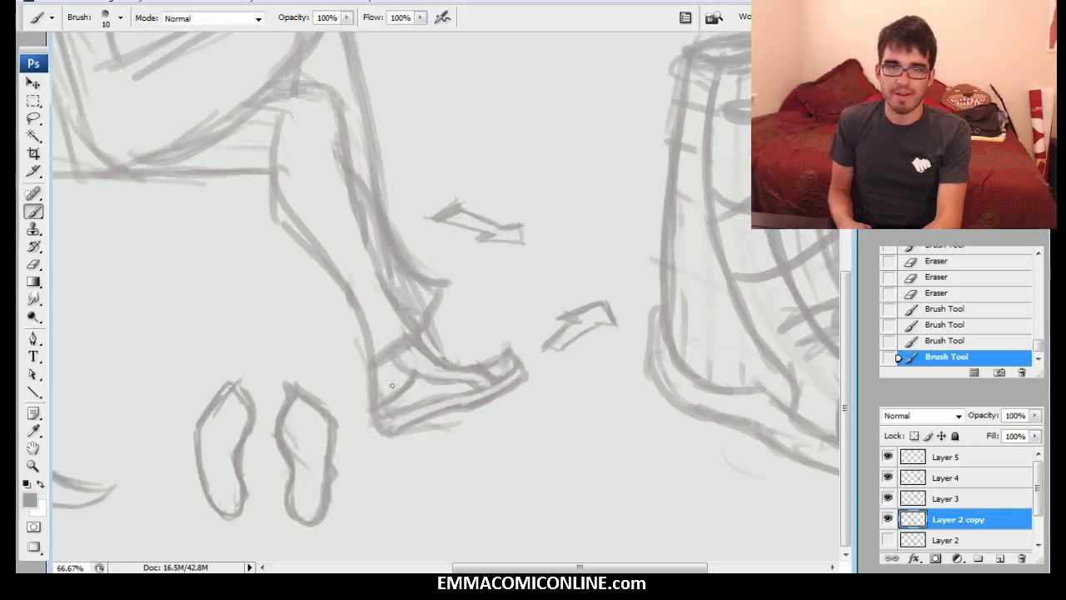
{"action": "mouse_move", "coordinate": [393, 396]}
{"action": "left_mouse_down"}
{"action": "mouse_move", "coordinate": [411, 369]}
{"action": "mouse_move", "coordinate": [391, 372]}
{"action": "mouse_move", "coordinate": [421, 375]}
{"action": "mouse_move", "coordinate": [405, 360]}
{"action": "mouse_move", "coordinate": [396, 394]}
{"action": "left_mouse_up"}
{"action": "left_click_drag", "start_coordinate": [404, 363], "coordinate": [385, 380]}
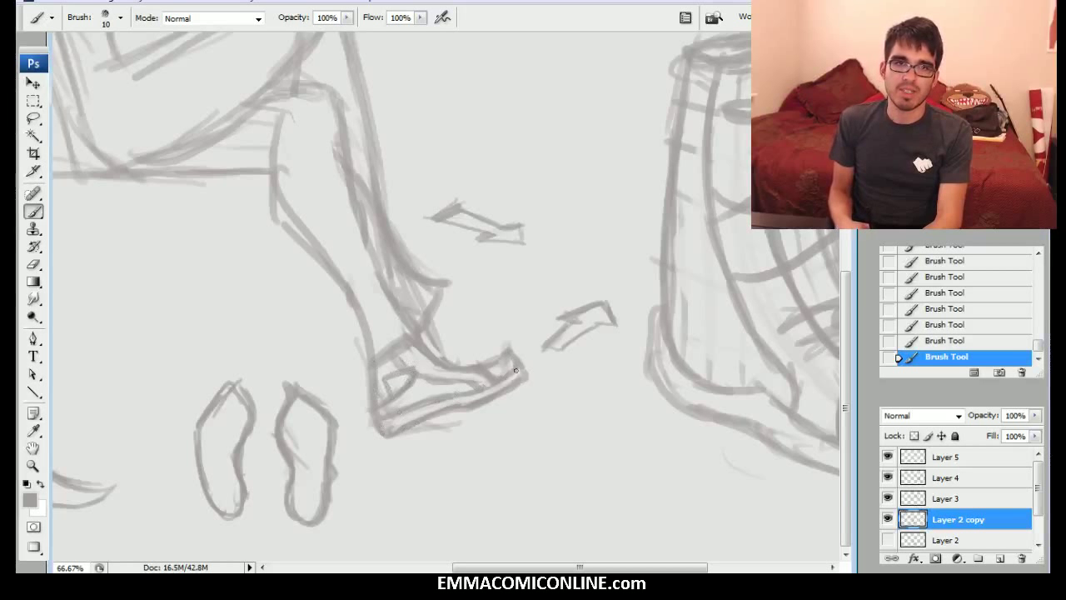
{"action": "left_click_drag", "start_coordinate": [437, 353], "coordinate": [462, 366]}
{"action": "left_click_drag", "start_coordinate": [417, 337], "coordinate": [468, 389]}
Step: Strengthen the knee and shin line of the seated figure's near leg with a 10 px brush
{"action": "key", "text": "ctrl+minus"}
{"action": "left_click_drag", "start_coordinate": [489, 221], "coordinate": [531, 288]}
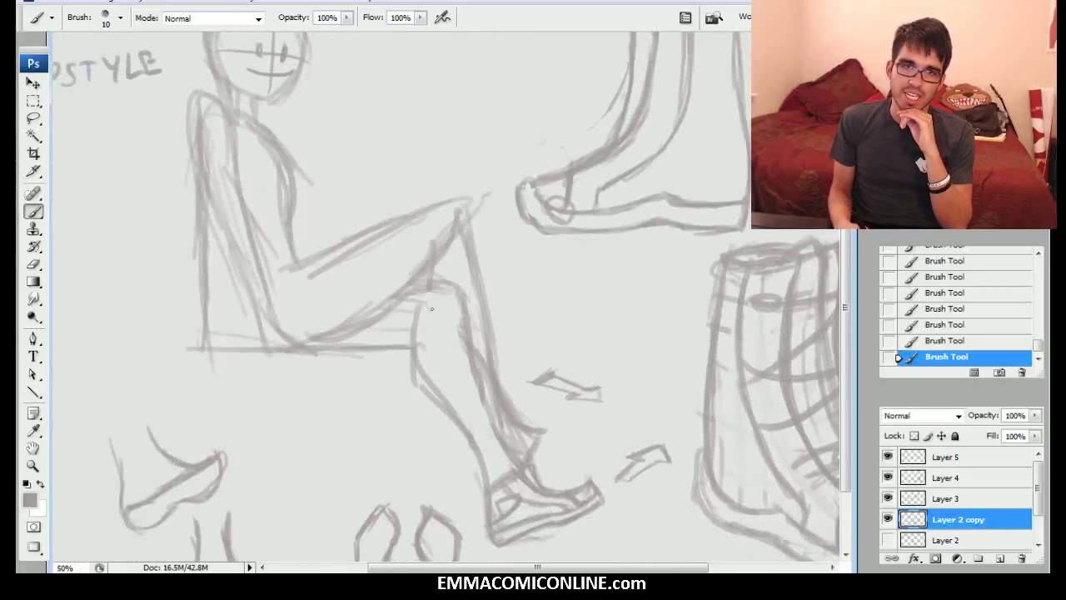
{"action": "mouse_move", "coordinate": [447, 288]}
{"action": "left_mouse_down"}
{"action": "mouse_move", "coordinate": [484, 408]}
{"action": "mouse_move", "coordinate": [481, 396]}
{"action": "left_mouse_up"}
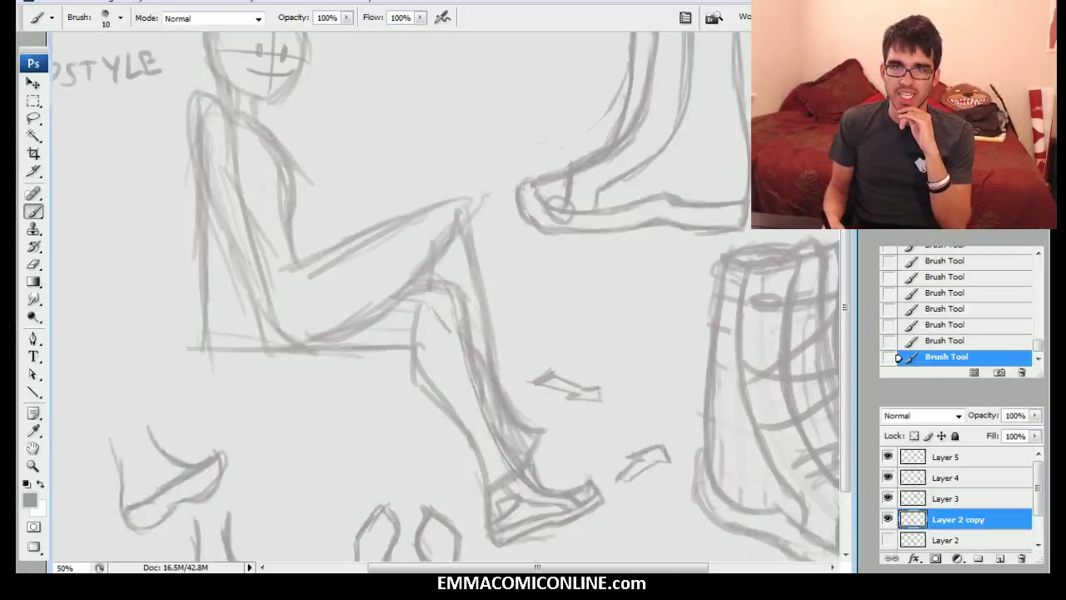
Step: Circle the small angular foot shape and sketch a larger arrow along the underside of the figure's shoe
{"action": "left_click_drag", "start_coordinate": [537, 519], "coordinate": [524, 468]}
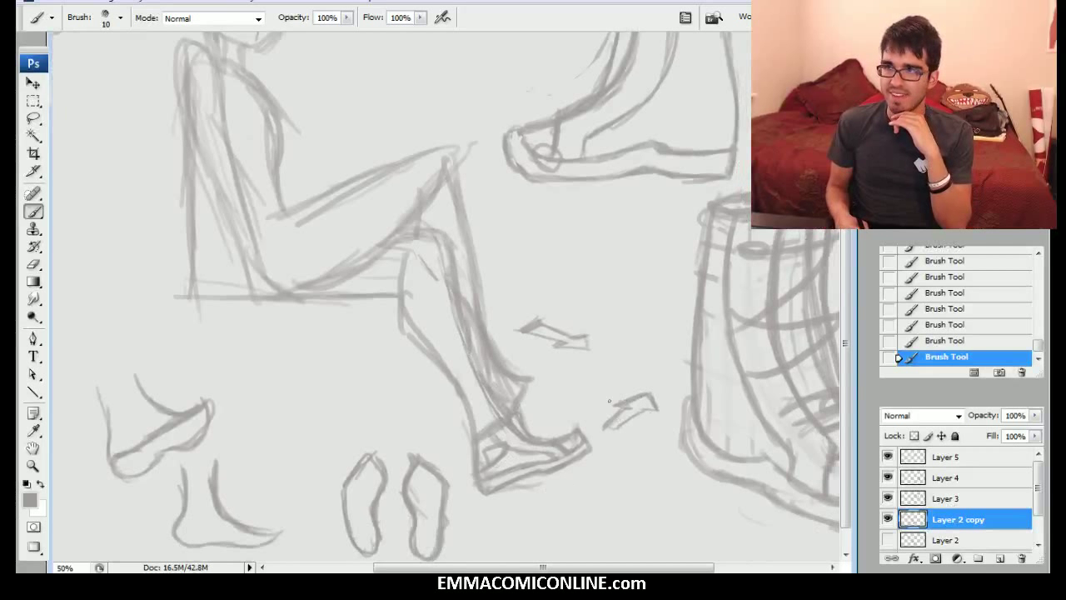
{"action": "left_click_drag", "start_coordinate": [592, 425], "coordinate": [598, 428]}
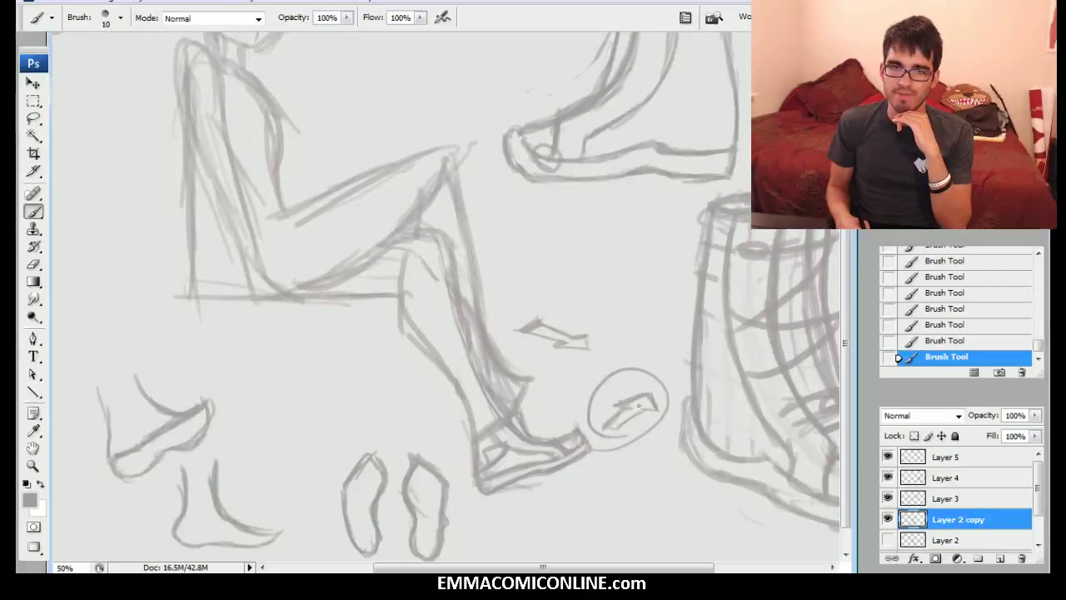
{"action": "left_click_drag", "start_coordinate": [543, 503], "coordinate": [606, 481]}
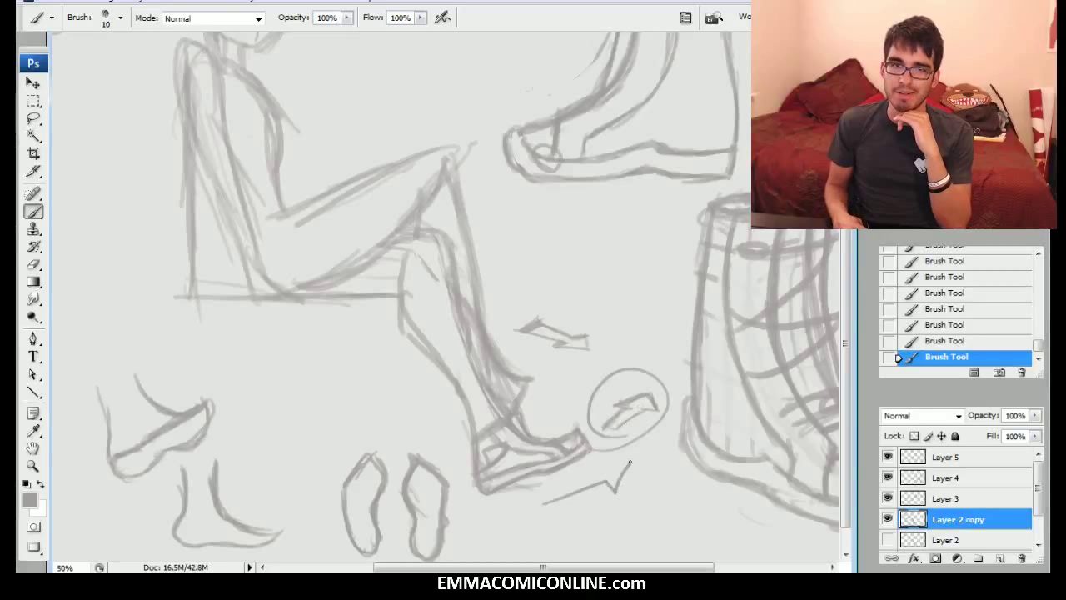
{"action": "left_click_drag", "start_coordinate": [546, 500], "coordinate": [619, 485]}
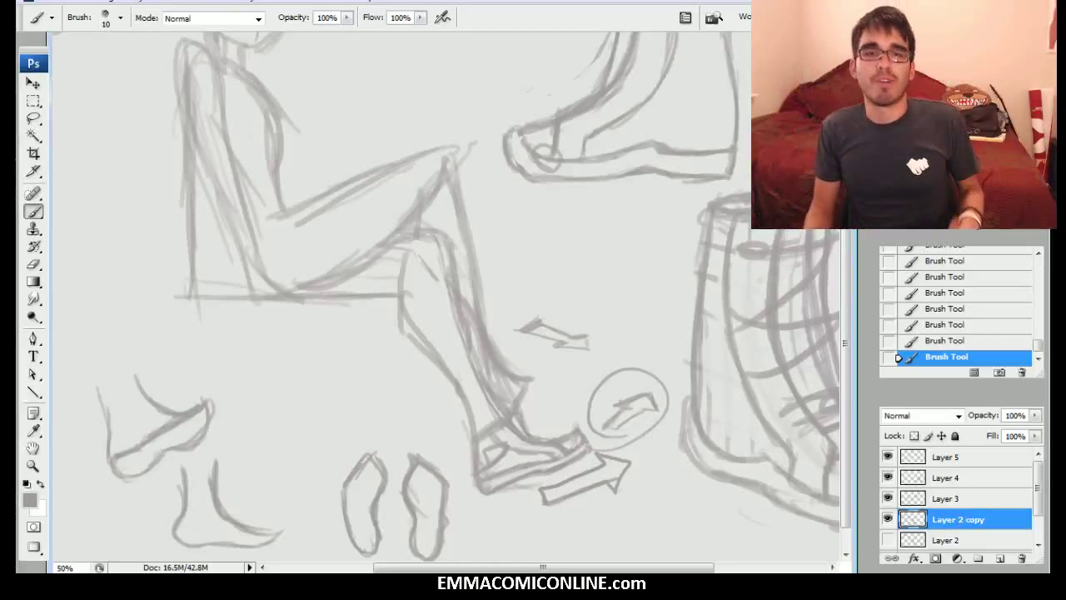
Step: Hide Layer 2 copy, and show and select Layer 2
{"action": "left_click", "coordinate": [888, 519]}
{"action": "left_click", "coordinate": [888, 539]}
{"action": "left_click", "coordinate": [958, 539]}
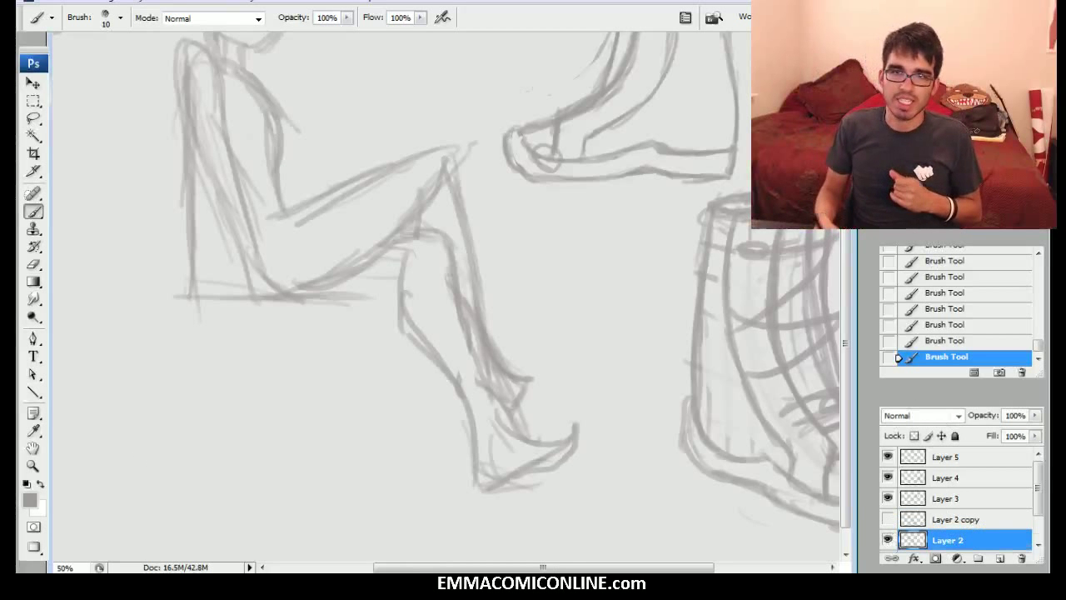
Step: Extend the seat line and redraw the near leg's knee, calf and shin down to the instep with a 15 px brush
{"action": "left_click_drag", "start_coordinate": [667, 316], "coordinate": [600, 337]}
{"action": "key", "text": "ctrl+plus"}
{"action": "left_click_drag", "start_coordinate": [450, 316], "coordinate": [546, 275]}
{"action": "mouse_move", "coordinate": [417, 203]}
{"action": "left_mouse_down"}
{"action": "mouse_move", "coordinate": [434, 168]}
{"action": "mouse_move", "coordinate": [473, 175]}
{"action": "left_mouse_up"}
{"action": "mouse_move", "coordinate": [401, 237]}
{"action": "left_mouse_down"}
{"action": "mouse_move", "coordinate": [350, 240]}
{"action": "mouse_move", "coordinate": [403, 237]}
{"action": "left_mouse_up"}
{"action": "left_click_drag", "start_coordinate": [412, 185], "coordinate": [424, 290]}
{"action": "left_click_drag", "start_coordinate": [435, 183], "coordinate": [454, 208]}
{"action": "left_click_drag", "start_coordinate": [463, 169], "coordinate": [500, 320]}
{"action": "left_click_drag", "start_coordinate": [489, 276], "coordinate": [516, 356]}
{"action": "left_click_drag", "start_coordinate": [492, 274], "coordinate": [623, 442]}
{"action": "left_click_drag", "start_coordinate": [516, 370], "coordinate": [491, 297]}
{"action": "left_click_drag", "start_coordinate": [506, 340], "coordinate": [479, 197]}
{"action": "left_click_drag", "start_coordinate": [486, 266], "coordinate": [474, 191]}
{"action": "left_click_drag", "start_coordinate": [509, 380], "coordinate": [535, 384]}
{"action": "mouse_move", "coordinate": [591, 442]}
{"action": "left_mouse_down"}
{"action": "mouse_move", "coordinate": [534, 393]}
{"action": "mouse_move", "coordinate": [559, 424]}
{"action": "mouse_move", "coordinate": [525, 375]}
{"action": "left_mouse_up"}
{"action": "left_click_drag", "start_coordinate": [540, 400], "coordinate": [494, 248]}
{"action": "mouse_move", "coordinate": [502, 287]}
{"action": "left_mouse_down"}
{"action": "mouse_move", "coordinate": [483, 200]}
{"action": "mouse_move", "coordinate": [493, 234]}
{"action": "left_mouse_up"}
{"action": "left_click_drag", "start_coordinate": [493, 233], "coordinate": [506, 265]}
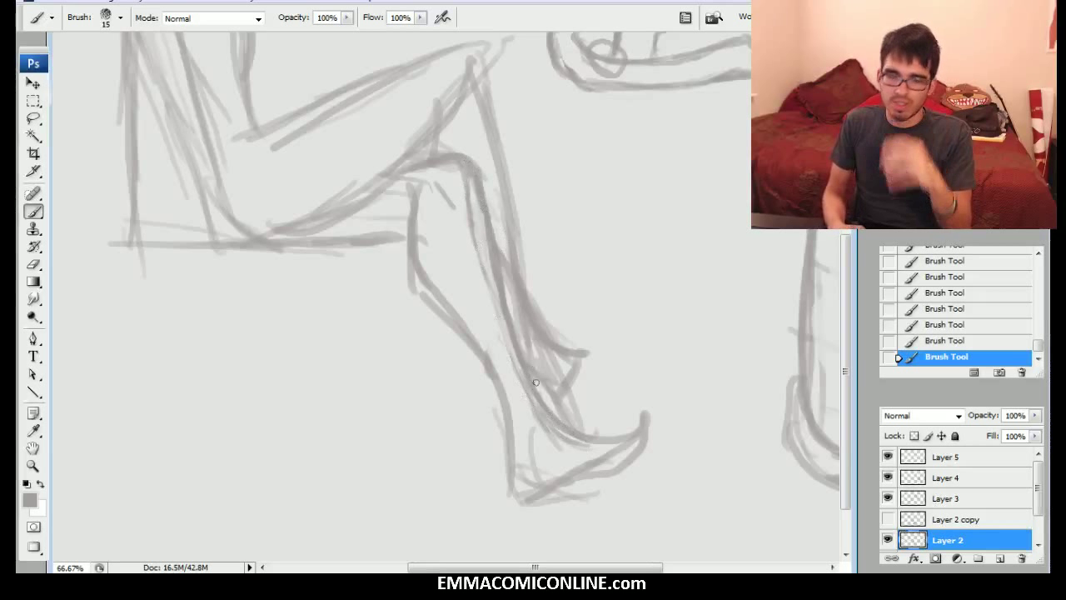
Step: Refine the lower foot's instep and reshape its toe into a flat-topped, pointed shoe tip, erasing the stray lines
{"action": "mouse_move", "coordinate": [558, 431]}
{"action": "left_mouse_down"}
{"action": "mouse_move", "coordinate": [588, 450]}
{"action": "mouse_move", "coordinate": [575, 447]}
{"action": "left_mouse_up"}
{"action": "mouse_move", "coordinate": [533, 405]}
{"action": "left_mouse_down"}
{"action": "mouse_move", "coordinate": [560, 440]}
{"action": "mouse_move", "coordinate": [596, 449]}
{"action": "mouse_move", "coordinate": [621, 441]}
{"action": "mouse_move", "coordinate": [565, 476]}
{"action": "left_mouse_up"}
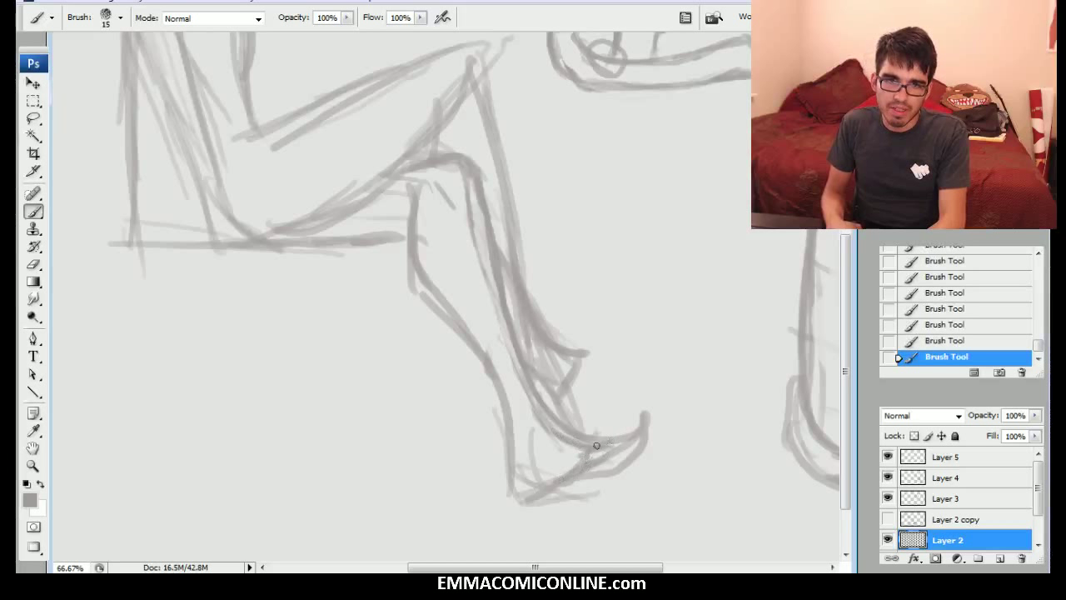
{"action": "mouse_move", "coordinate": [638, 442]}
{"action": "left_mouse_down"}
{"action": "mouse_move", "coordinate": [588, 475]}
{"action": "mouse_move", "coordinate": [595, 447]}
{"action": "mouse_move", "coordinate": [630, 436]}
{"action": "mouse_move", "coordinate": [644, 414]}
{"action": "mouse_move", "coordinate": [619, 474]}
{"action": "mouse_move", "coordinate": [626, 440]}
{"action": "mouse_move", "coordinate": [593, 429]}
{"action": "mouse_move", "coordinate": [634, 435]}
{"action": "mouse_move", "coordinate": [598, 450]}
{"action": "left_mouse_up"}
{"action": "key", "text": "e"}
{"action": "mouse_move", "coordinate": [595, 444]}
{"action": "left_mouse_down"}
{"action": "mouse_move", "coordinate": [558, 486]}
{"action": "mouse_move", "coordinate": [641, 437]}
{"action": "mouse_move", "coordinate": [594, 473]}
{"action": "left_mouse_up"}
{"action": "left_click_drag", "start_coordinate": [589, 475], "coordinate": [528, 505]}
{"action": "left_click_drag", "start_coordinate": [583, 275], "coordinate": [532, 275]}
{"action": "left_click_drag", "start_coordinate": [475, 446], "coordinate": [483, 405]}
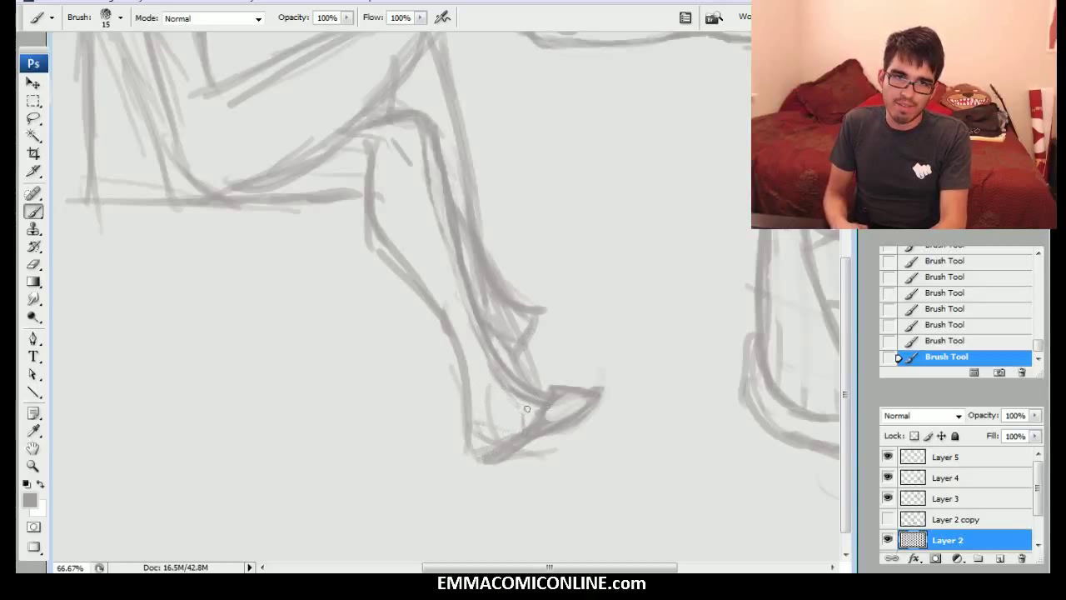
Step: Sketch the shoe's ankle collar, instep opening, heel and sole on the lower foot with a 15 px brush
{"action": "mouse_move", "coordinate": [527, 405]}
{"action": "left_mouse_down"}
{"action": "mouse_move", "coordinate": [496, 382]}
{"action": "mouse_move", "coordinate": [530, 411]}
{"action": "mouse_move", "coordinate": [471, 364]}
{"action": "mouse_move", "coordinate": [489, 358]}
{"action": "mouse_move", "coordinate": [468, 368]}
{"action": "mouse_move", "coordinate": [528, 398]}
{"action": "left_mouse_up"}
{"action": "mouse_move", "coordinate": [490, 362]}
{"action": "left_mouse_down"}
{"action": "mouse_move", "coordinate": [504, 380]}
{"action": "mouse_move", "coordinate": [570, 393]}
{"action": "mouse_move", "coordinate": [518, 389]}
{"action": "mouse_move", "coordinate": [508, 348]}
{"action": "mouse_move", "coordinate": [517, 353]}
{"action": "left_mouse_up"}
{"action": "mouse_move", "coordinate": [523, 401]}
{"action": "left_mouse_down"}
{"action": "mouse_move", "coordinate": [525, 424]}
{"action": "mouse_move", "coordinate": [544, 398]}
{"action": "mouse_move", "coordinate": [527, 422]}
{"action": "left_mouse_up"}
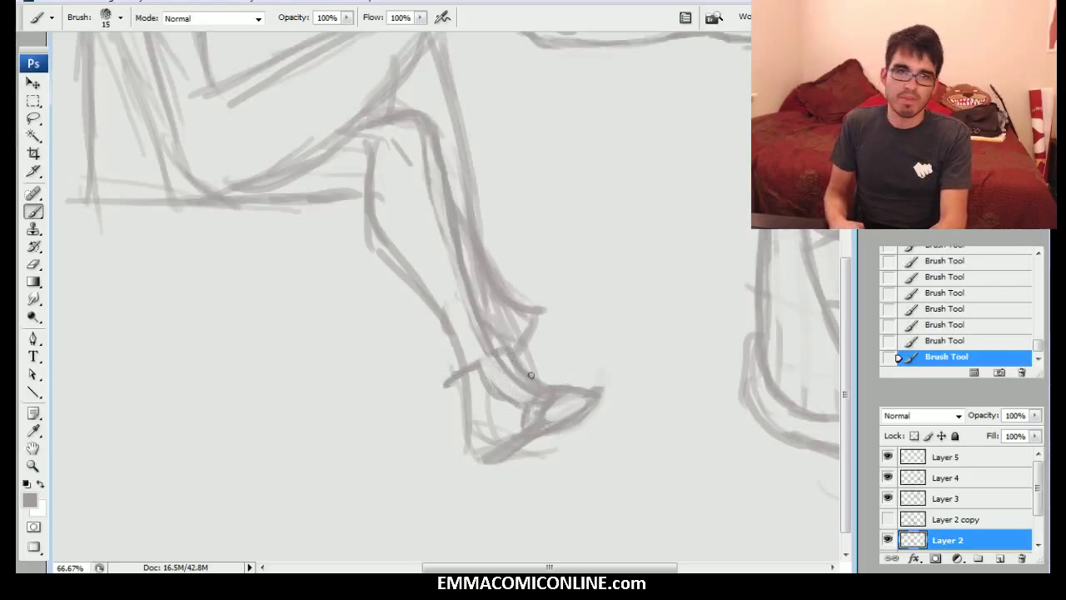
{"action": "mouse_move", "coordinate": [505, 348]}
{"action": "left_mouse_down"}
{"action": "mouse_move", "coordinate": [448, 382]}
{"action": "mouse_move", "coordinate": [486, 463]}
{"action": "mouse_move", "coordinate": [476, 459]}
{"action": "mouse_move", "coordinate": [523, 430]}
{"action": "left_mouse_up"}
{"action": "left_click_drag", "start_coordinate": [480, 469], "coordinate": [546, 439]}
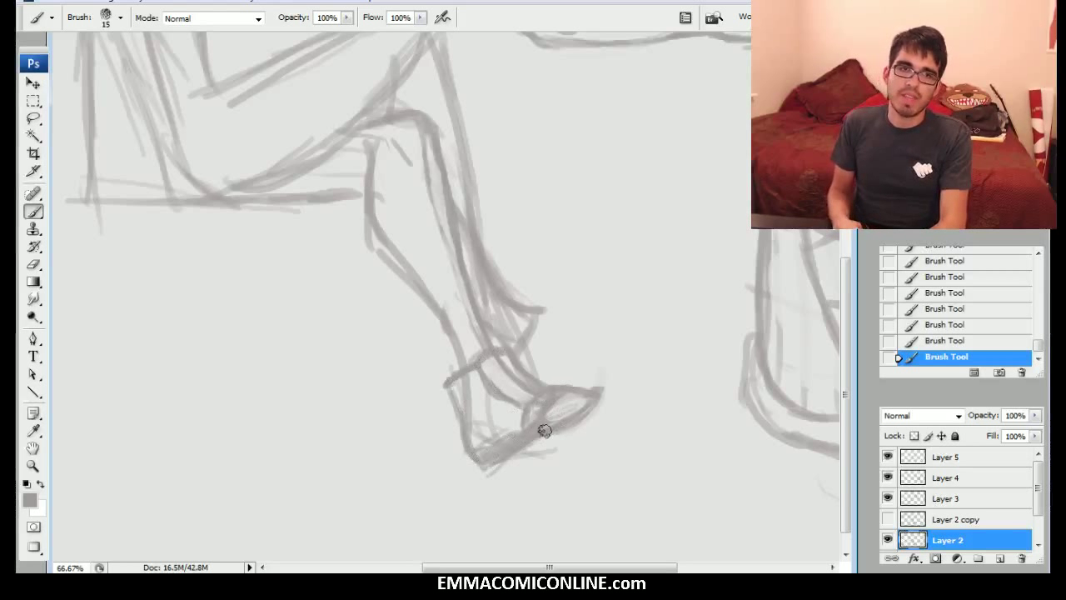
Step: Set the foreground colour to the crimson red e21151
{"action": "left_click", "coordinate": [30, 499]}
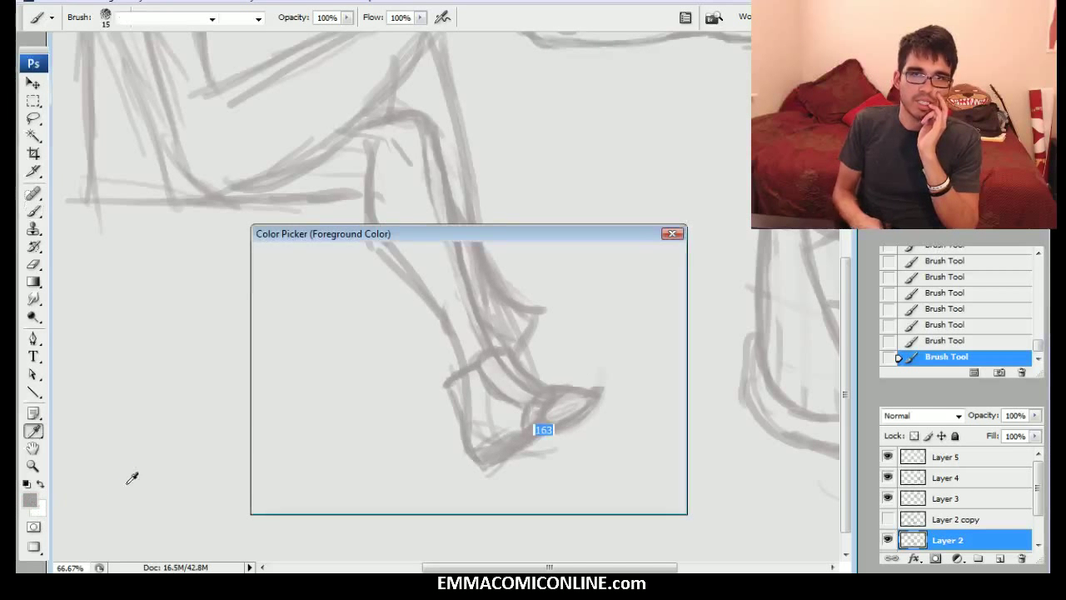
{"action": "left_click", "coordinate": [452, 293]}
{"action": "left_click_drag", "start_coordinate": [452, 293], "coordinate": [451, 291]}
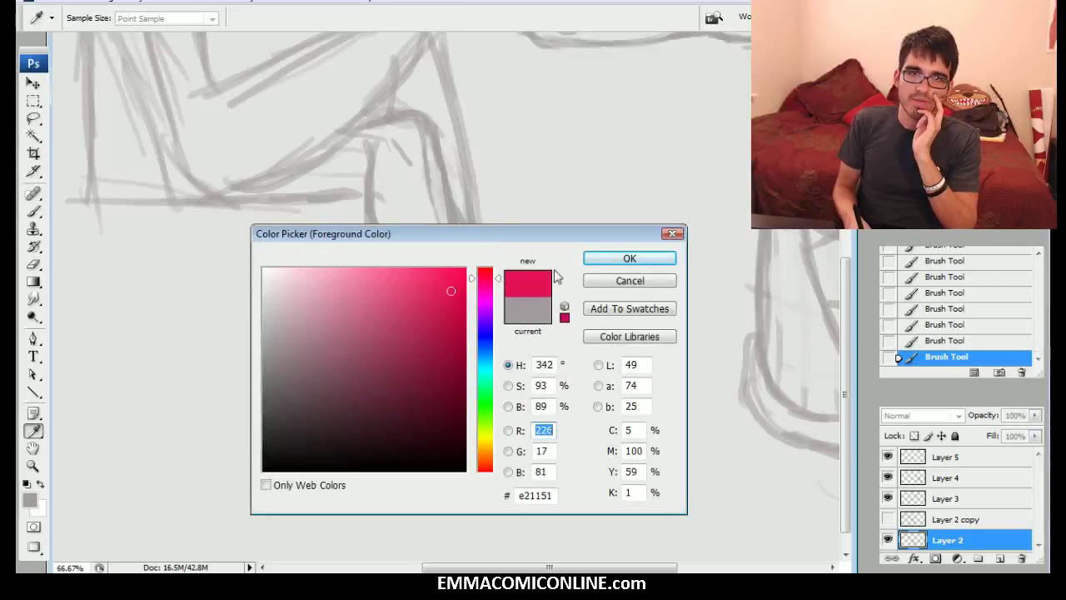
{"action": "left_click", "coordinate": [624, 263]}
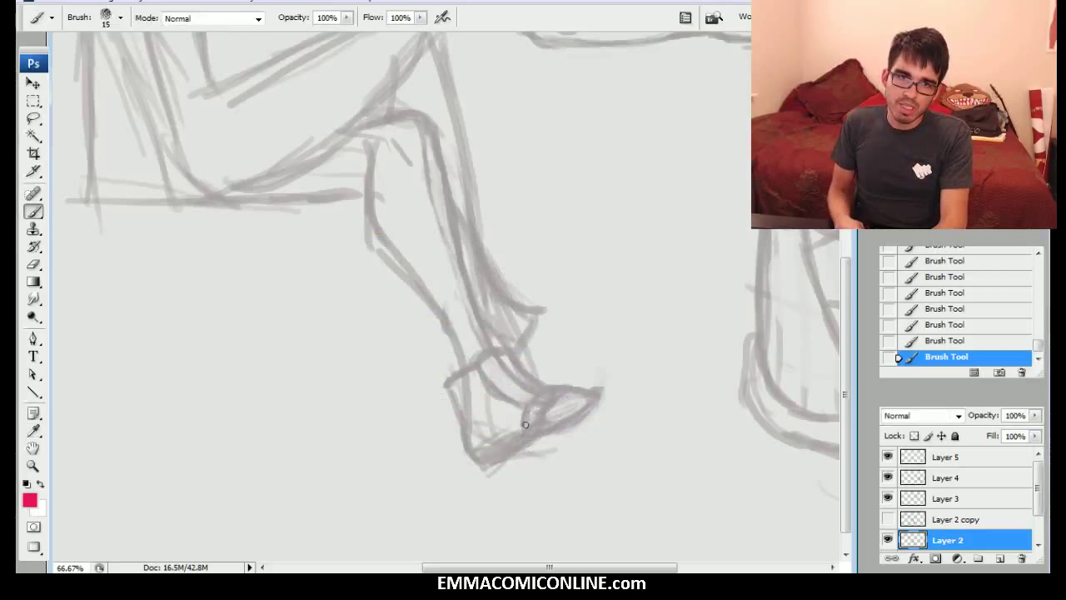
Step: Trace the lower shoe's sole in red and step through the history states to compare it with the unmarked sketch
{"action": "mouse_move", "coordinate": [494, 452]}
{"action": "left_mouse_down"}
{"action": "mouse_move", "coordinate": [593, 394]}
{"action": "mouse_move", "coordinate": [483, 465]}
{"action": "left_mouse_up"}
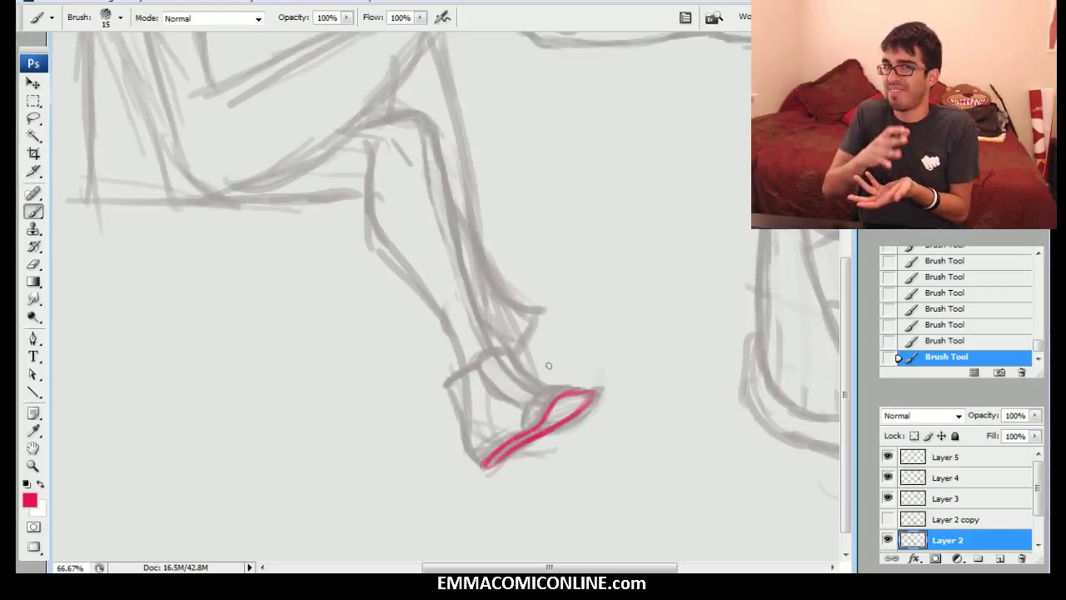
{"action": "left_click", "coordinate": [948, 279]}
{"action": "left_click_drag", "start_coordinate": [1038, 348], "coordinate": [1038, 343]}
{"action": "left_click", "coordinate": [989, 289]}
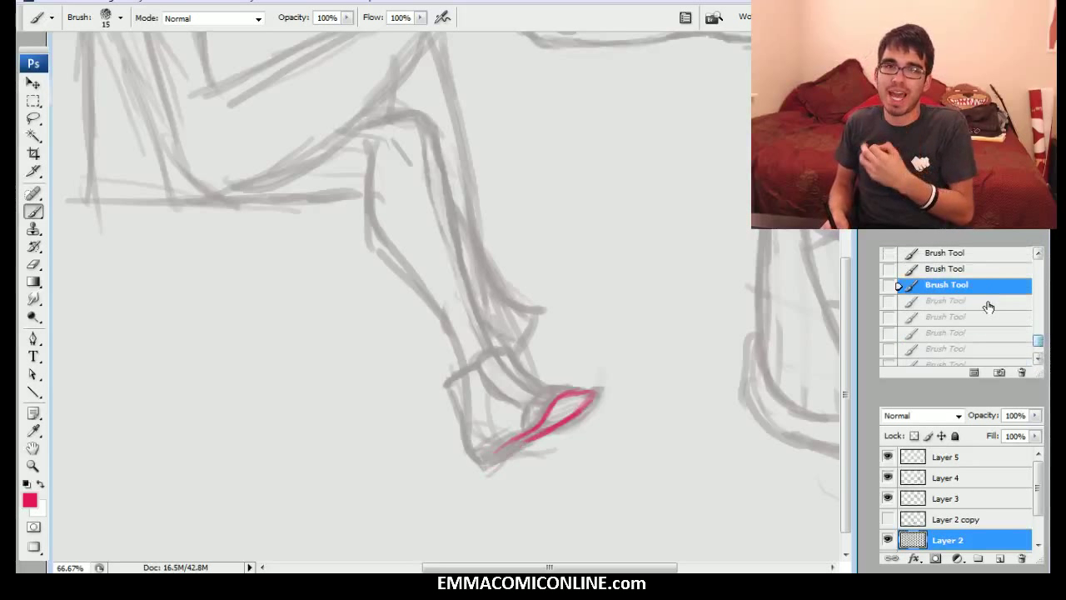
{"action": "left_click", "coordinate": [979, 270]}
{"action": "scroll", "coordinate": [1038, 340], "scroll_direction": "up", "scroll_amount": 3}
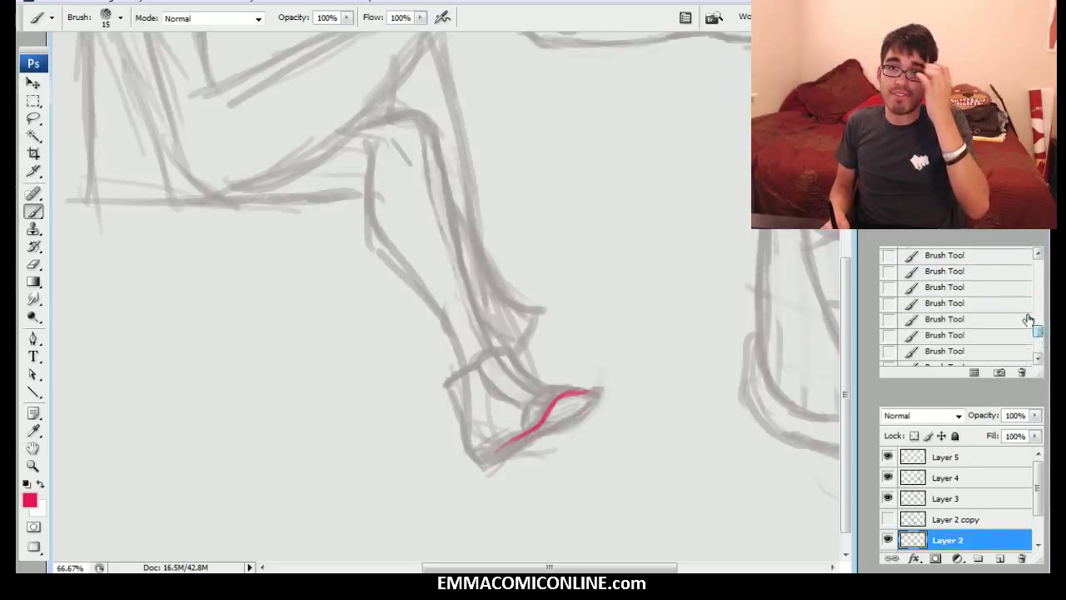
{"action": "left_click", "coordinate": [989, 288]}
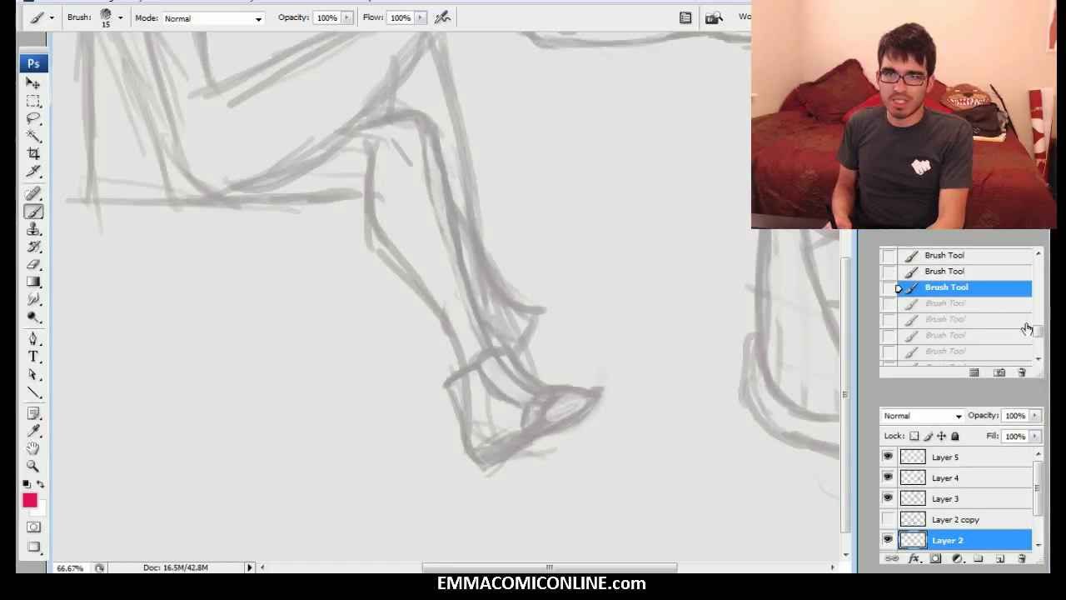
{"action": "scroll", "coordinate": [1037, 334], "scroll_direction": "down", "scroll_amount": 2}
{"action": "left_click", "coordinate": [974, 349]}
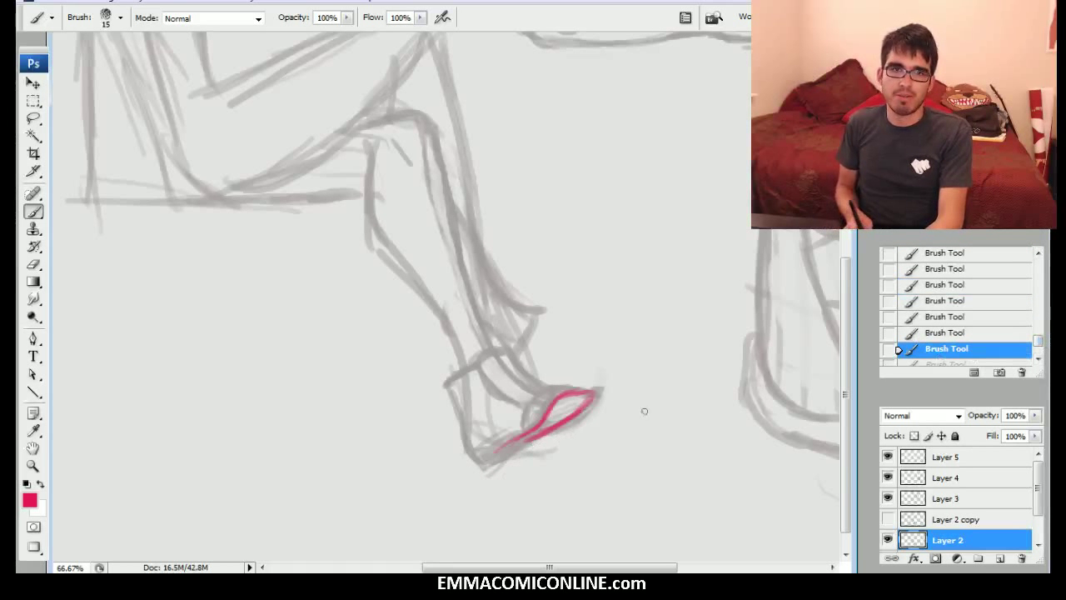
Step: Retrace the sole's heel and toe edges in red, and revert the history to before the red outline
{"action": "left_click_drag", "start_coordinate": [552, 429], "coordinate": [482, 466]}
{"action": "key", "text": "["}
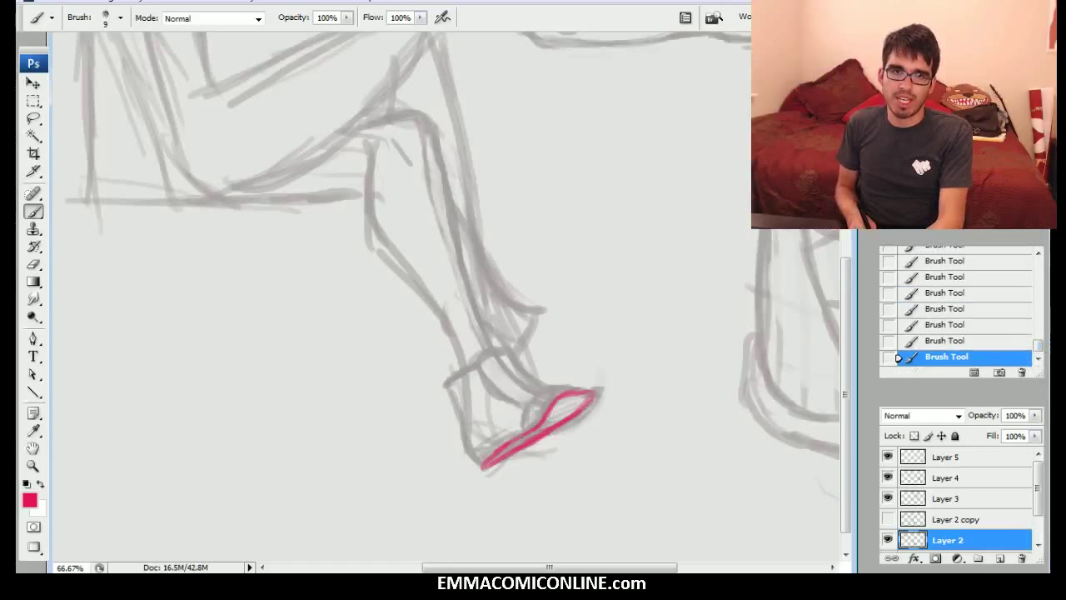
{"action": "left_click_drag", "start_coordinate": [546, 406], "coordinate": [598, 392]}
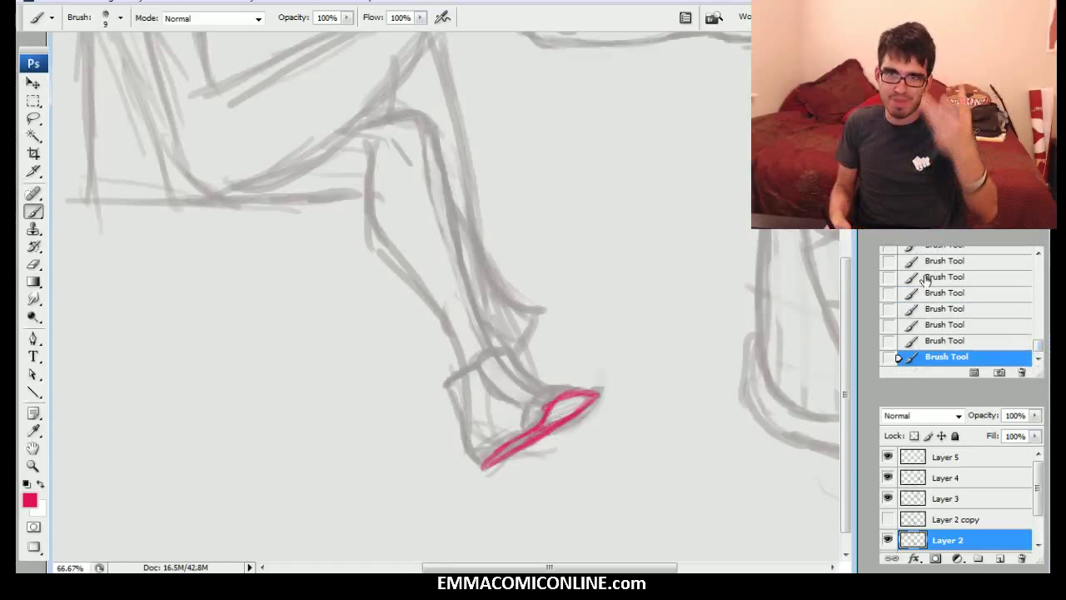
{"action": "left_click", "coordinate": [956, 290]}
{"action": "scroll", "coordinate": [1043, 349], "scroll_direction": "down", "scroll_amount": 1}
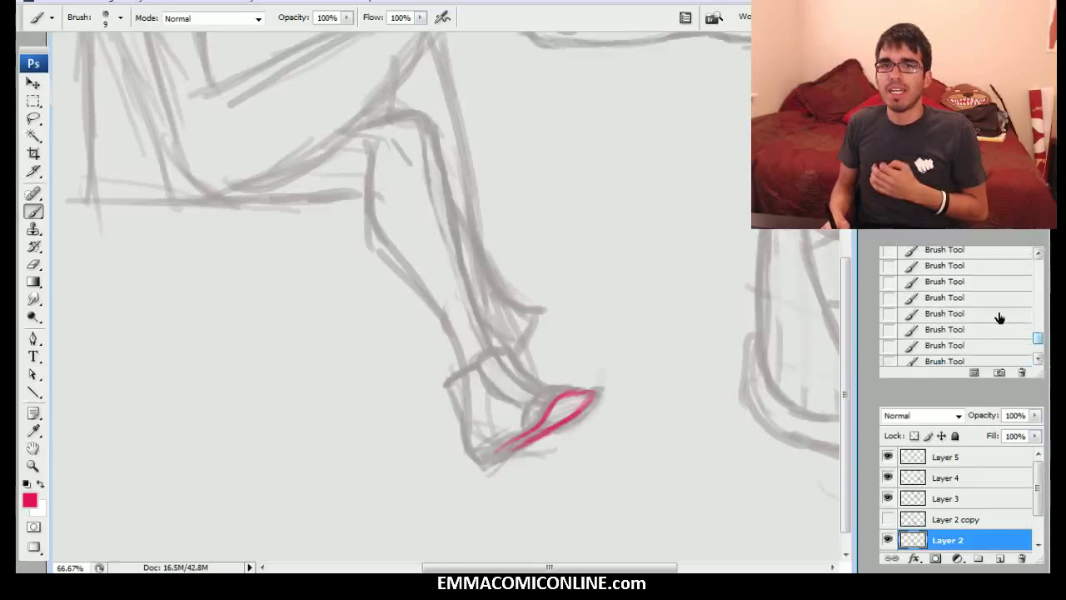
{"action": "left_click", "coordinate": [998, 321]}
{"action": "left_click", "coordinate": [980, 286]}
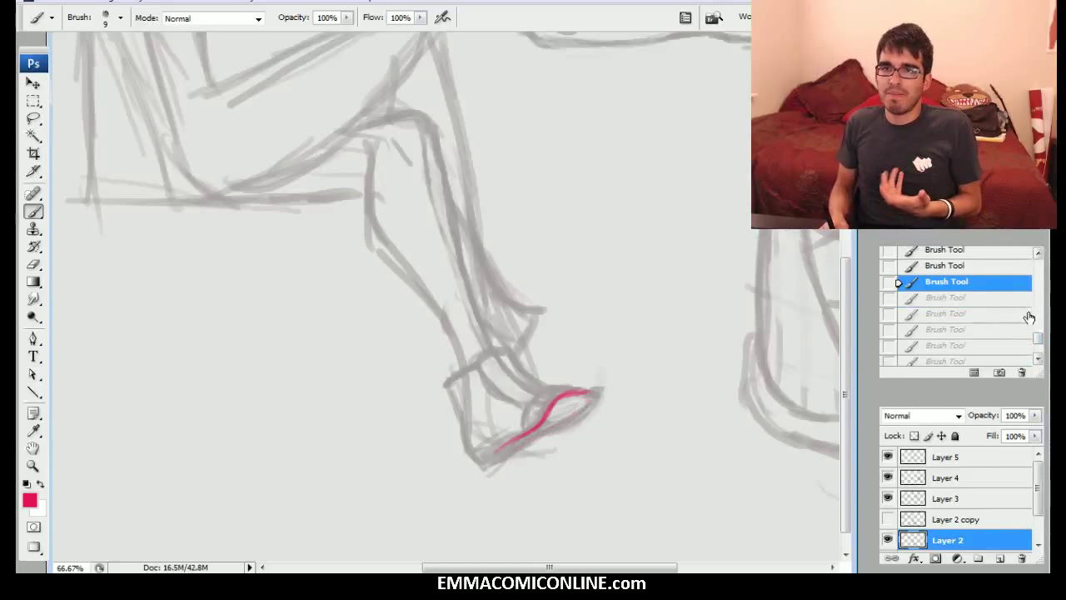
{"action": "left_click_drag", "start_coordinate": [1042, 337], "coordinate": [1039, 330]}
{"action": "left_click", "coordinate": [994, 288]}
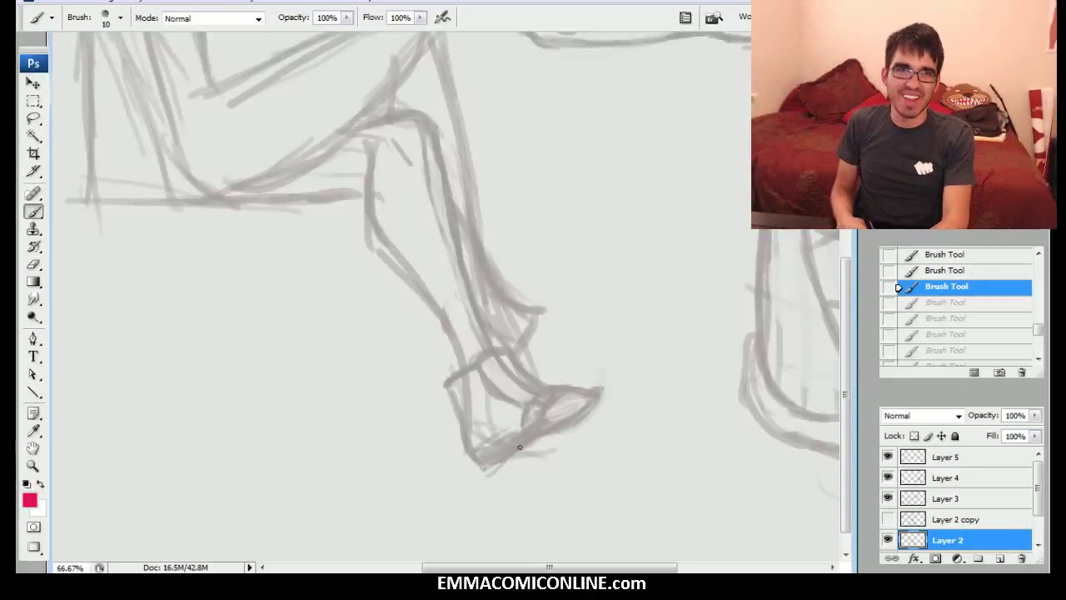
Step: Outline the lower shoe's sole, toe cap, heel, ankle collar and tongue in red with a 10 px brush
{"action": "left_click_drag", "start_coordinate": [492, 460], "coordinate": [529, 434]}
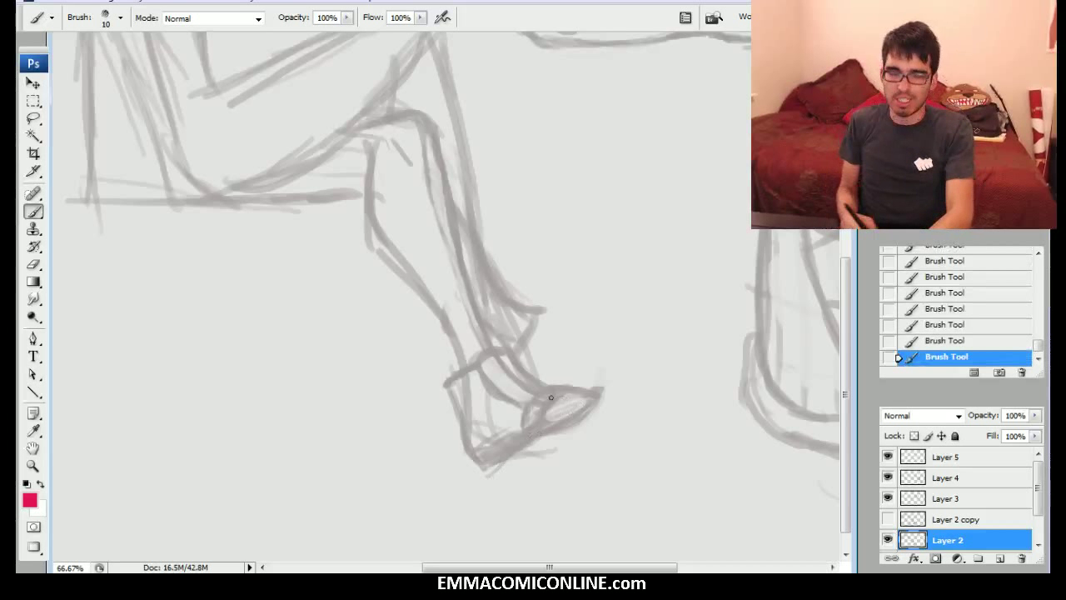
{"action": "mouse_move", "coordinate": [493, 471]}
{"action": "left_mouse_down"}
{"action": "mouse_move", "coordinate": [598, 405]}
{"action": "mouse_move", "coordinate": [578, 407]}
{"action": "mouse_move", "coordinate": [483, 476]}
{"action": "mouse_move", "coordinate": [586, 423]}
{"action": "mouse_move", "coordinate": [551, 416]}
{"action": "left_mouse_up"}
{"action": "mouse_move", "coordinate": [596, 388]}
{"action": "left_mouse_down"}
{"action": "mouse_move", "coordinate": [554, 398]}
{"action": "mouse_move", "coordinate": [474, 456]}
{"action": "mouse_move", "coordinate": [502, 451]}
{"action": "mouse_move", "coordinate": [487, 475]}
{"action": "mouse_move", "coordinate": [472, 469]}
{"action": "left_mouse_up"}
{"action": "mouse_move", "coordinate": [528, 427]}
{"action": "left_mouse_down"}
{"action": "mouse_move", "coordinate": [531, 407]}
{"action": "mouse_move", "coordinate": [479, 364]}
{"action": "mouse_move", "coordinate": [452, 412]}
{"action": "mouse_move", "coordinate": [470, 453]}
{"action": "mouse_move", "coordinate": [448, 385]}
{"action": "left_mouse_up"}
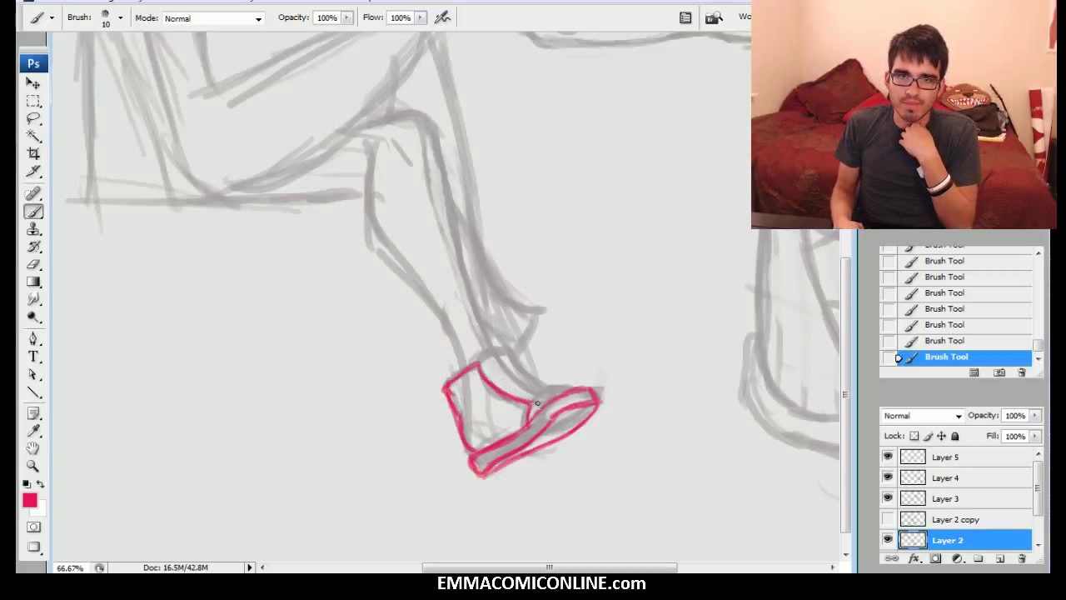
{"action": "left_click_drag", "start_coordinate": [532, 403], "coordinate": [575, 388]}
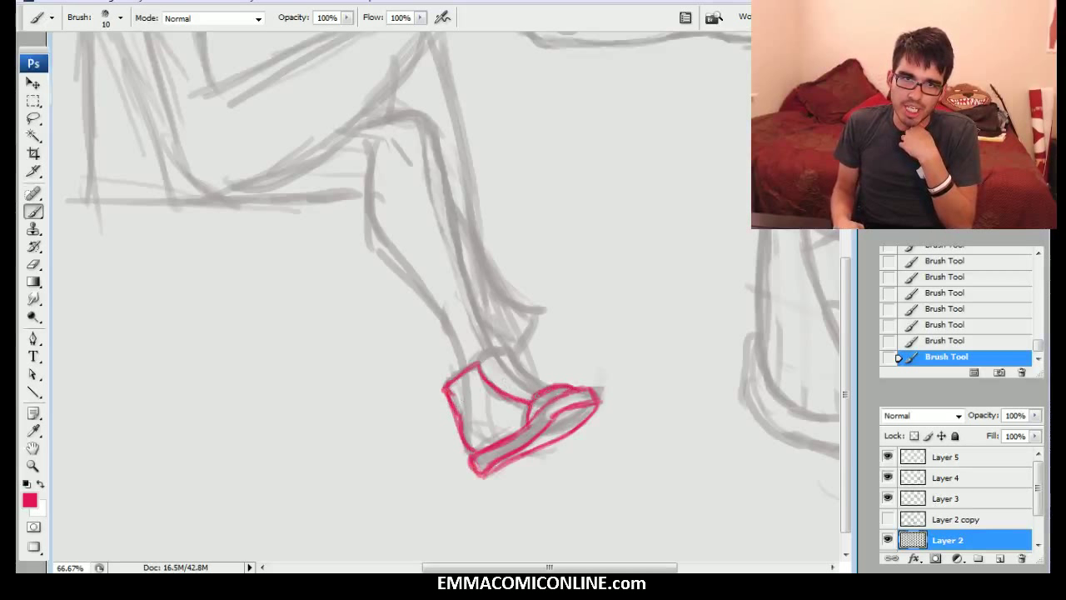
{"action": "mouse_move", "coordinate": [503, 358]}
{"action": "left_mouse_down"}
{"action": "mouse_move", "coordinate": [475, 366]}
{"action": "mouse_move", "coordinate": [510, 351]}
{"action": "mouse_move", "coordinate": [540, 384]}
{"action": "left_mouse_up"}
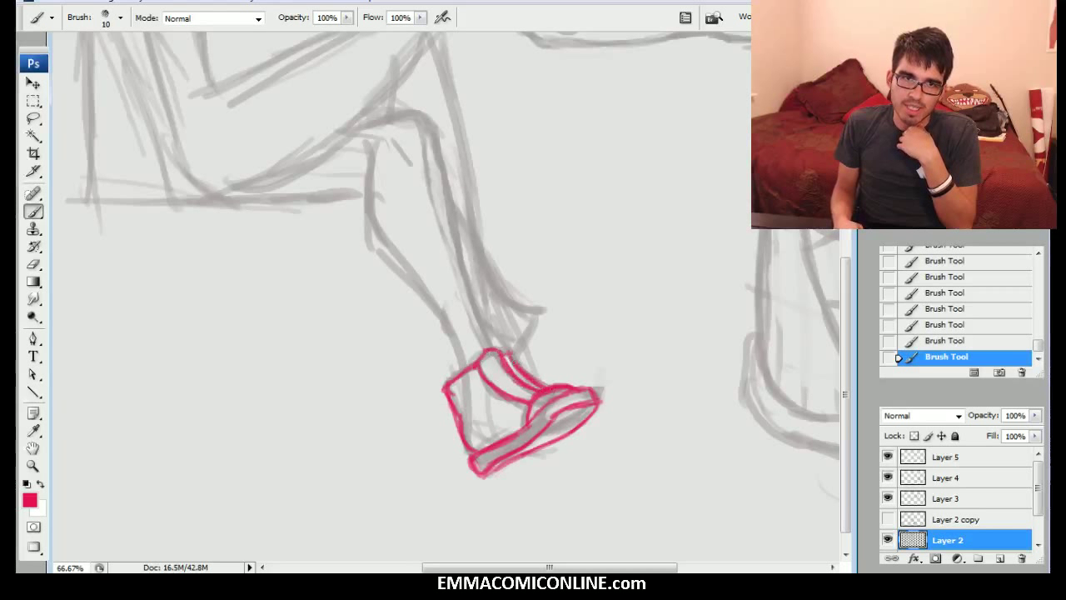
Step: Erase the outer heel line and redraw the shoe's back edge closer to the ankle with a 9 px brush
{"action": "mouse_move", "coordinate": [452, 384]}
{"action": "left_mouse_down"}
{"action": "mouse_move", "coordinate": [462, 429]}
{"action": "mouse_move", "coordinate": [453, 382]}
{"action": "left_mouse_up"}
{"action": "key", "text": "e"}
{"action": "mouse_move", "coordinate": [449, 420]}
{"action": "left_mouse_down"}
{"action": "mouse_move", "coordinate": [442, 386]}
{"action": "mouse_move", "coordinate": [444, 438]}
{"action": "mouse_move", "coordinate": [472, 456]}
{"action": "left_mouse_up"}
{"action": "key", "text": "bracketright"}
{"action": "key", "text": "bracketleft"}
{"action": "key", "text": "bracketleft"}
{"action": "mouse_move", "coordinate": [531, 439]}
{"action": "left_mouse_down"}
{"action": "mouse_move", "coordinate": [556, 416]}
{"action": "mouse_move", "coordinate": [535, 417]}
{"action": "left_mouse_up"}
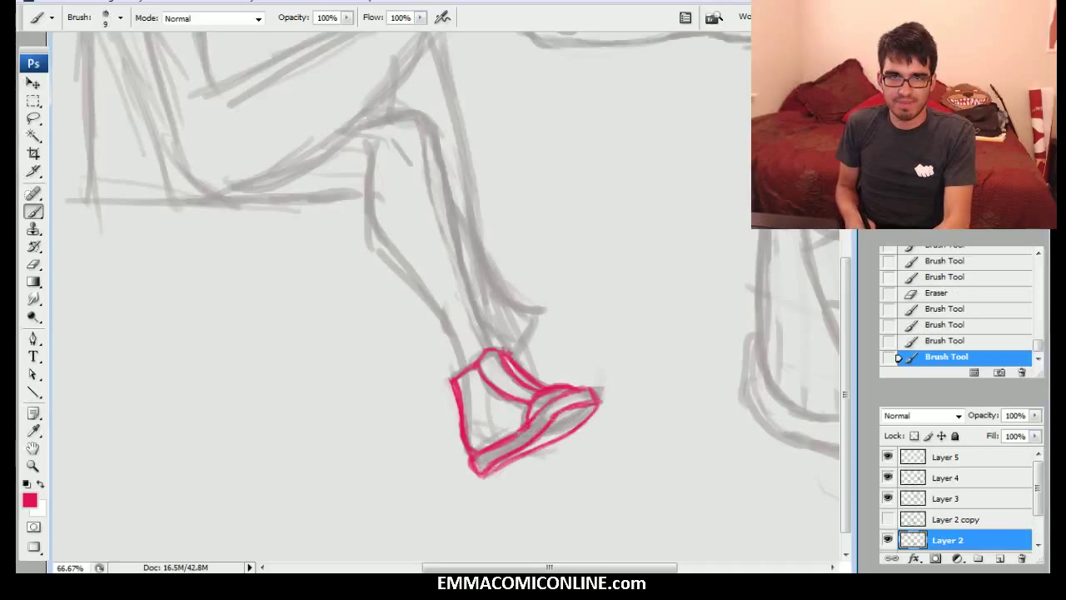
Step: Add the side panel lines and the crossing laces to the red shoe with a 9 px brush
{"action": "mouse_move", "coordinate": [466, 438]}
{"action": "left_mouse_down"}
{"action": "mouse_move", "coordinate": [492, 407]}
{"action": "mouse_move", "coordinate": [478, 430]}
{"action": "mouse_move", "coordinate": [471, 373]}
{"action": "mouse_move", "coordinate": [490, 393]}
{"action": "mouse_move", "coordinate": [480, 389]}
{"action": "left_mouse_up"}
{"action": "left_click_drag", "start_coordinate": [482, 387], "coordinate": [475, 391]}
{"action": "left_click_drag", "start_coordinate": [501, 353], "coordinate": [523, 365]}
{"action": "mouse_move", "coordinate": [477, 385]}
{"action": "left_mouse_down"}
{"action": "mouse_move", "coordinate": [512, 364]}
{"action": "mouse_move", "coordinate": [528, 402]}
{"action": "mouse_move", "coordinate": [544, 390]}
{"action": "left_mouse_up"}
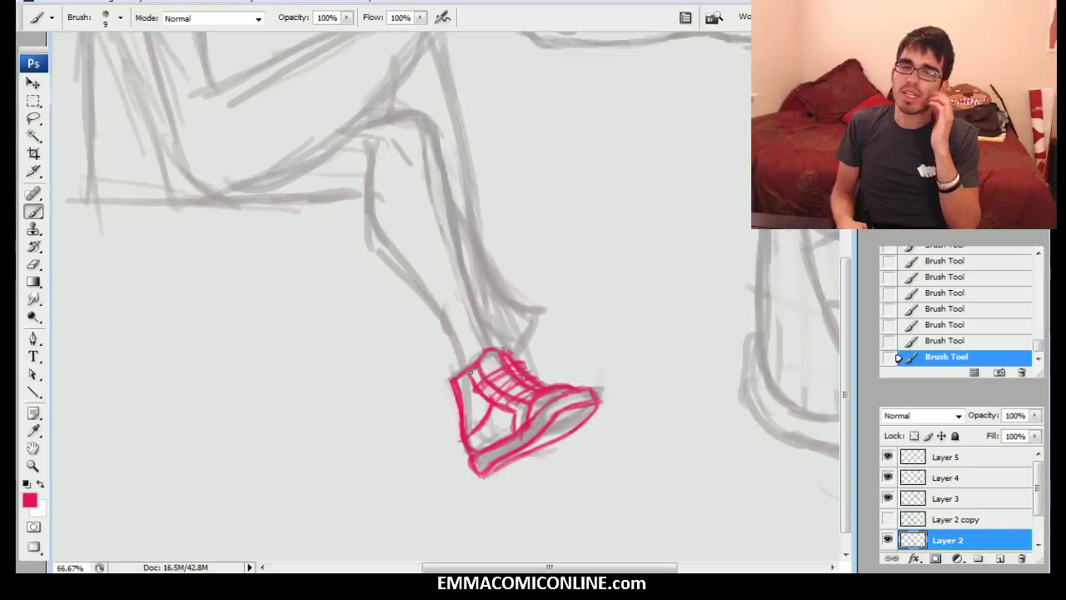
Step: Enlarge the brush and shade the underside of the shoe's sole beneath the toe in red
{"action": "key", "text": "bracketright"}
{"action": "key", "text": "bracketright"}
{"action": "key", "text": "bracketright"}
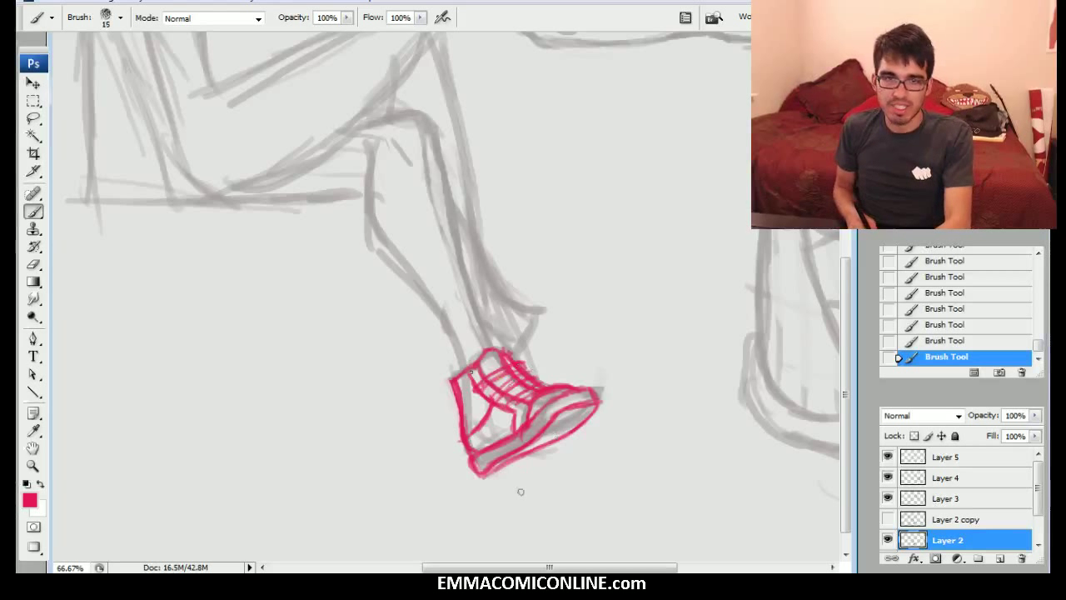
{"action": "mouse_move", "coordinate": [520, 457]}
{"action": "left_mouse_down"}
{"action": "mouse_move", "coordinate": [575, 420]}
{"action": "mouse_move", "coordinate": [546, 440]}
{"action": "mouse_move", "coordinate": [560, 420]}
{"action": "mouse_move", "coordinate": [579, 428]}
{"action": "left_mouse_up"}
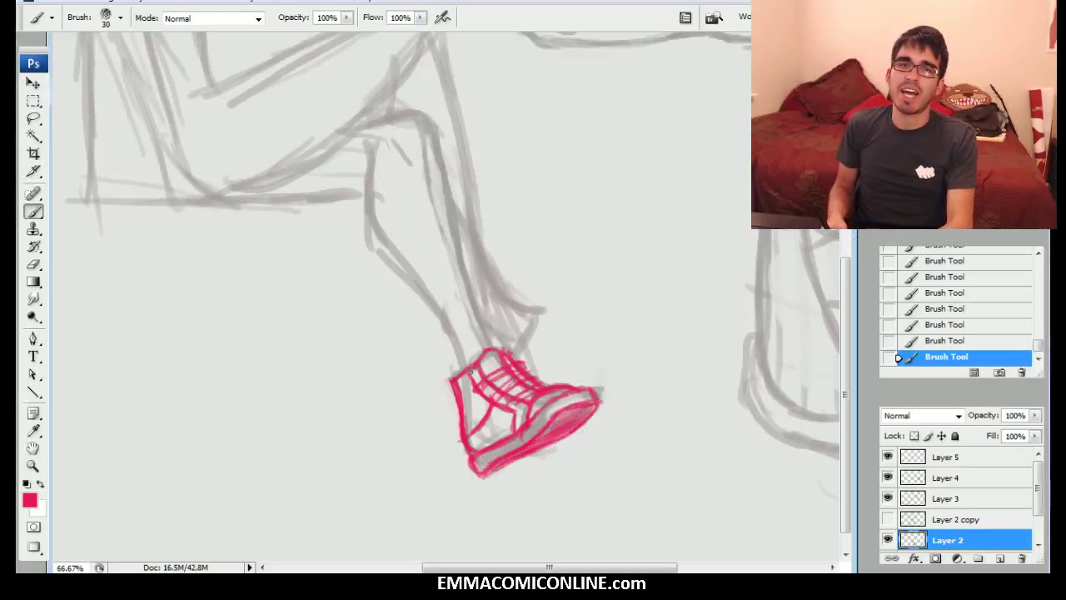
Step: Draw a curved red arrow above the shoe's toe pointing back toward the ankle, with a 15 px brush
{"action": "key", "text": "ctrl+minus"}
{"action": "left_click_drag", "start_coordinate": [467, 292], "coordinate": [486, 390]}
{"action": "scroll", "coordinate": [450, 300], "scroll_direction": "down", "scroll_amount": 3}
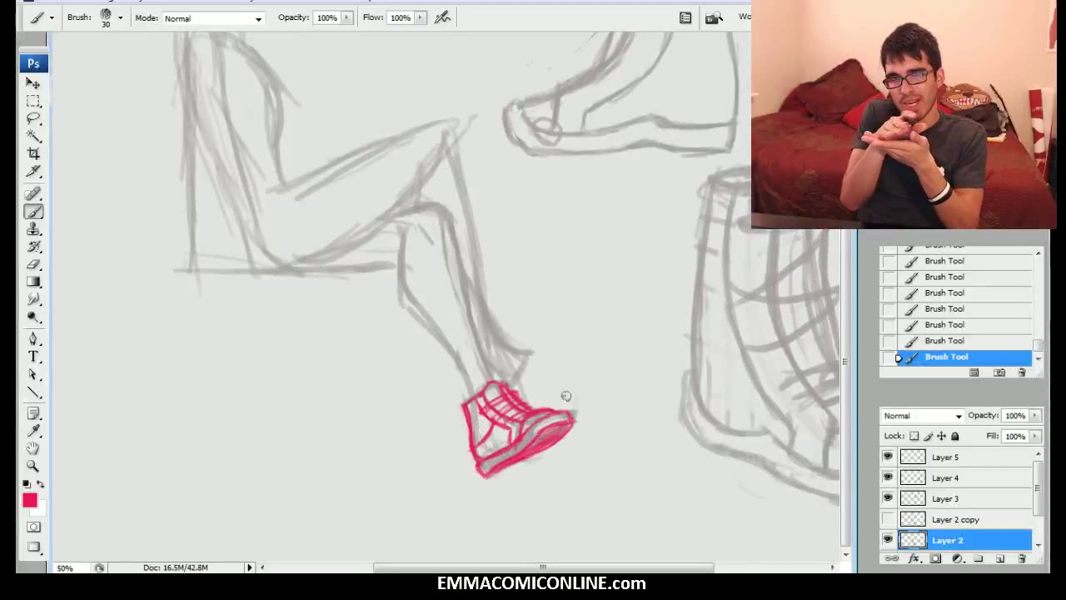
{"action": "key", "text": "bracketleft"}
{"action": "key", "text": "bracketleft"}
{"action": "key", "text": "bracketleft"}
{"action": "mouse_move", "coordinate": [586, 416]}
{"action": "left_mouse_down"}
{"action": "mouse_move", "coordinate": [596, 400]}
{"action": "mouse_move", "coordinate": [551, 393]}
{"action": "mouse_move", "coordinate": [573, 398]}
{"action": "left_mouse_up"}
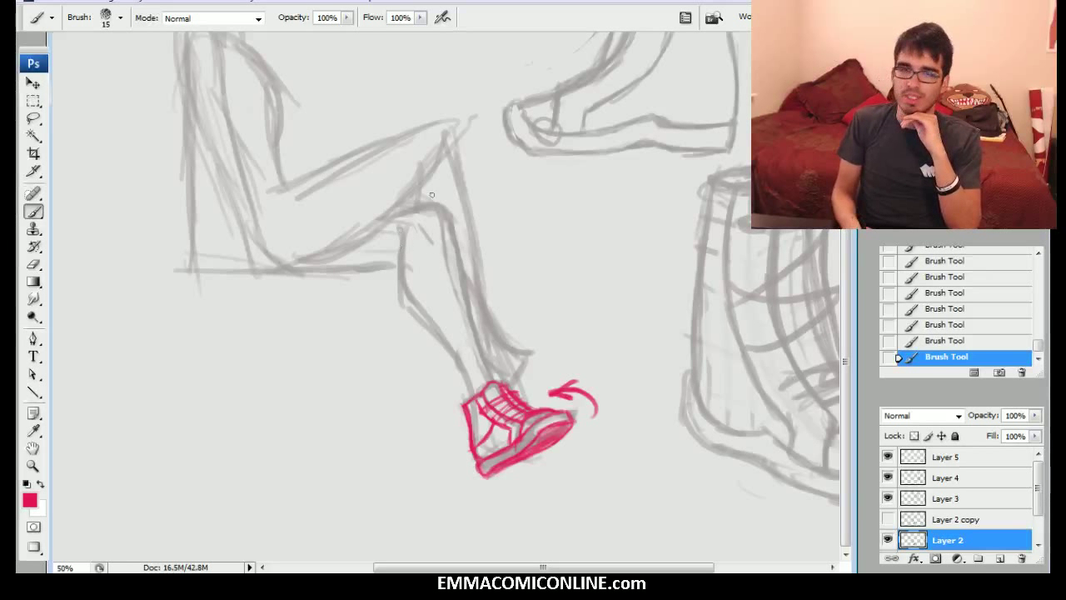
{"action": "left_click_drag", "start_coordinate": [584, 333], "coordinate": [597, 406]}
{"action": "mouse_move", "coordinate": [466, 370]}
{"action": "left_mouse_down"}
{"action": "mouse_move", "coordinate": [466, 345]}
{"action": "mouse_move", "coordinate": [453, 346]}
{"action": "left_mouse_up"}
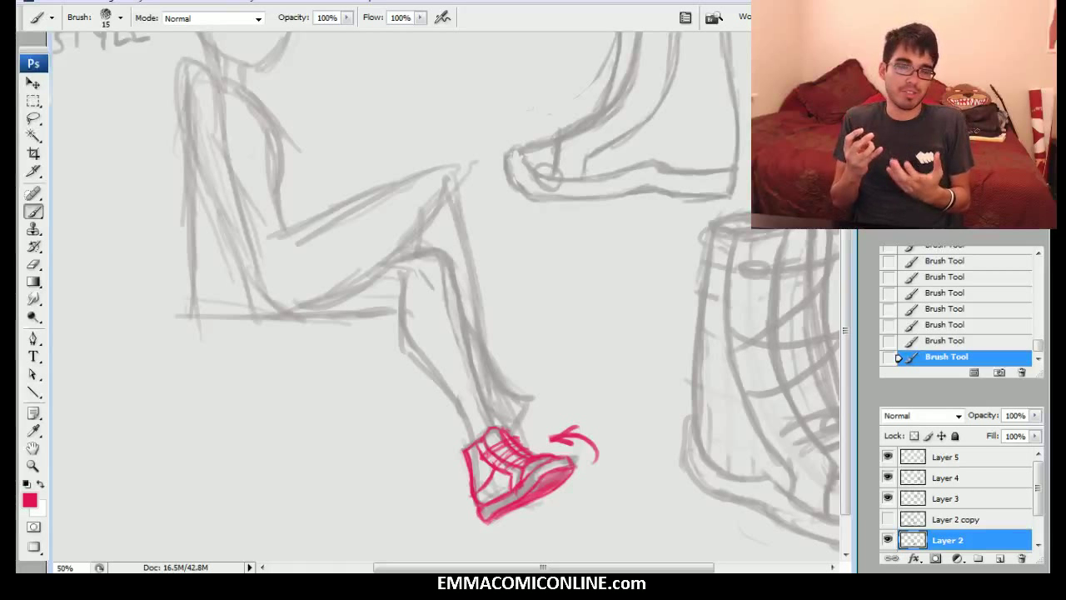
{"action": "left_click_drag", "start_coordinate": [956, 138], "coordinate": [957, 135]}
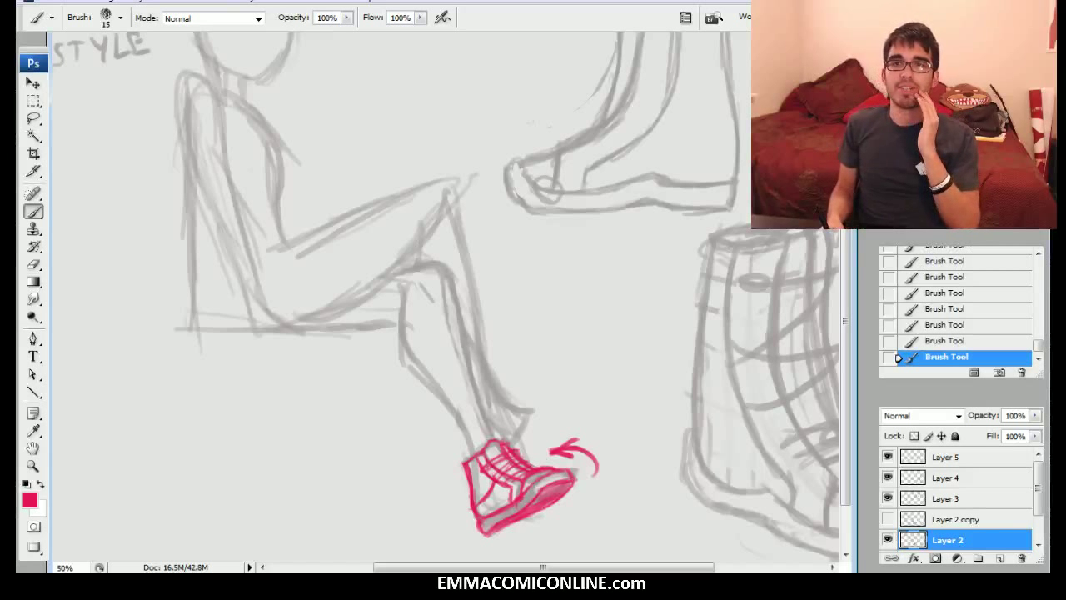
{"action": "mouse_move", "coordinate": [450, 300]}
{"action": "left_mouse_down"}
{"action": "mouse_move", "coordinate": [408, 325]}
{"action": "mouse_move", "coordinate": [418, 350]}
{"action": "mouse_move", "coordinate": [442, 331]}
{"action": "mouse_move", "coordinate": [430, 255]}
{"action": "left_mouse_up"}
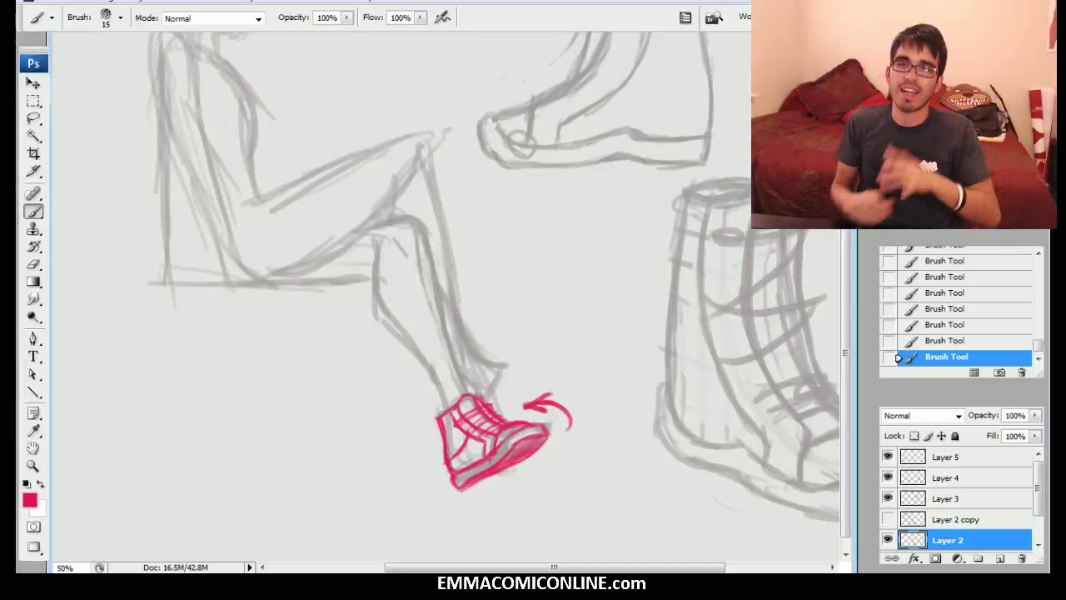
{"action": "mouse_move", "coordinate": [466, 299]}
{"action": "left_mouse_down"}
{"action": "mouse_move", "coordinate": [414, 327]}
{"action": "mouse_move", "coordinate": [499, 301]}
{"action": "left_mouse_up"}
Step: Hide Layer 2 and Layer 1, and show and select Layer 2 copy
{"action": "left_click_drag", "start_coordinate": [1036, 493], "coordinate": [1037, 510]}
{"action": "left_click", "coordinate": [888, 513]}
{"action": "left_click", "coordinate": [888, 534]}
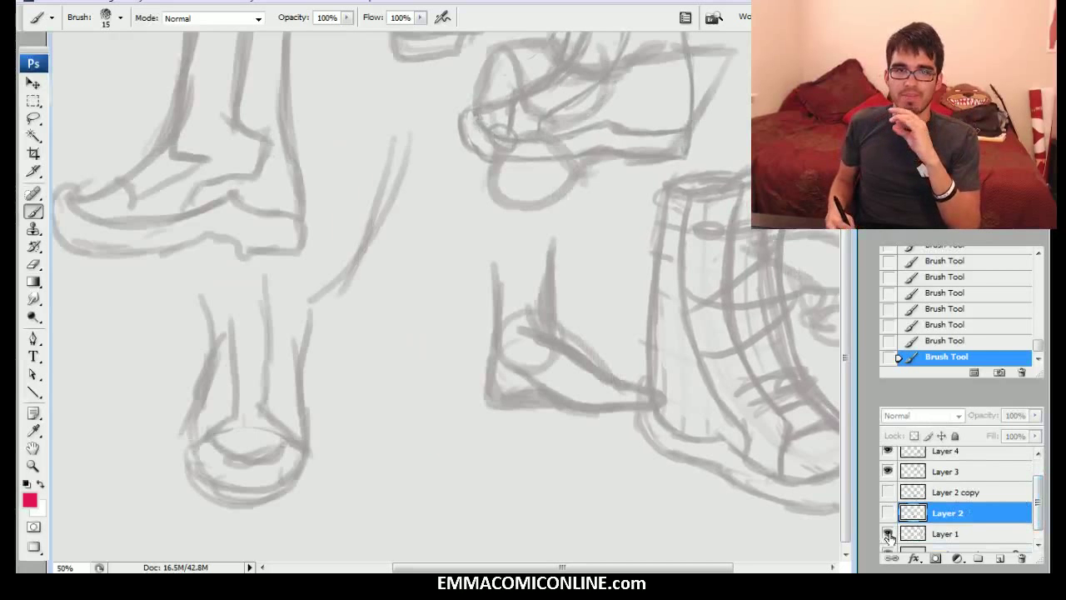
{"action": "left_click", "coordinate": [888, 534]}
{"action": "left_click", "coordinate": [888, 513]}
{"action": "left_click", "coordinate": [888, 513]}
{"action": "left_click", "coordinate": [888, 492]}
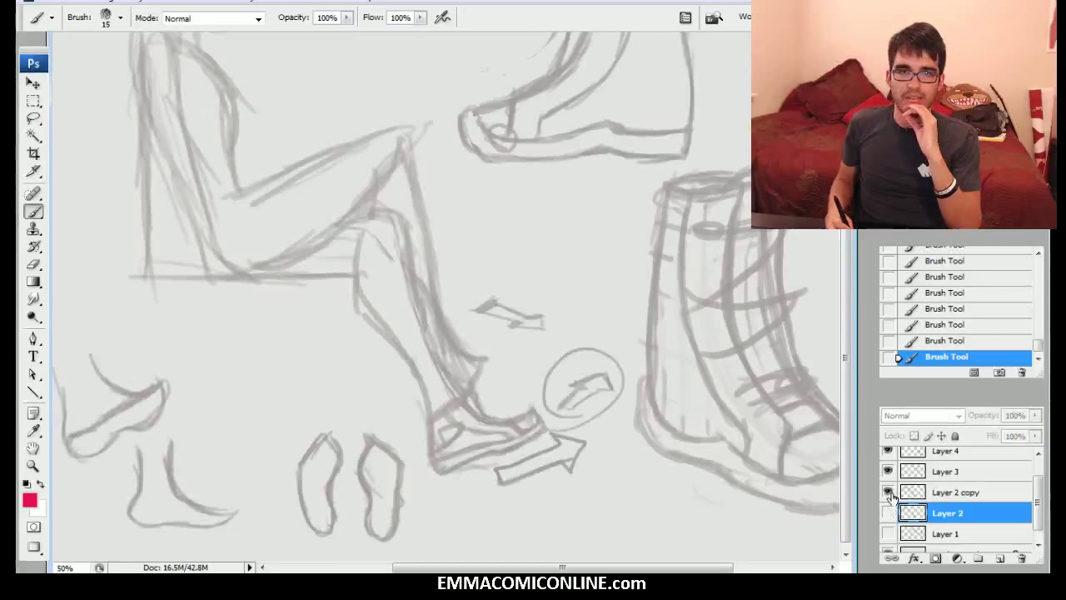
{"action": "left_click_drag", "start_coordinate": [416, 225], "coordinate": [489, 350]}
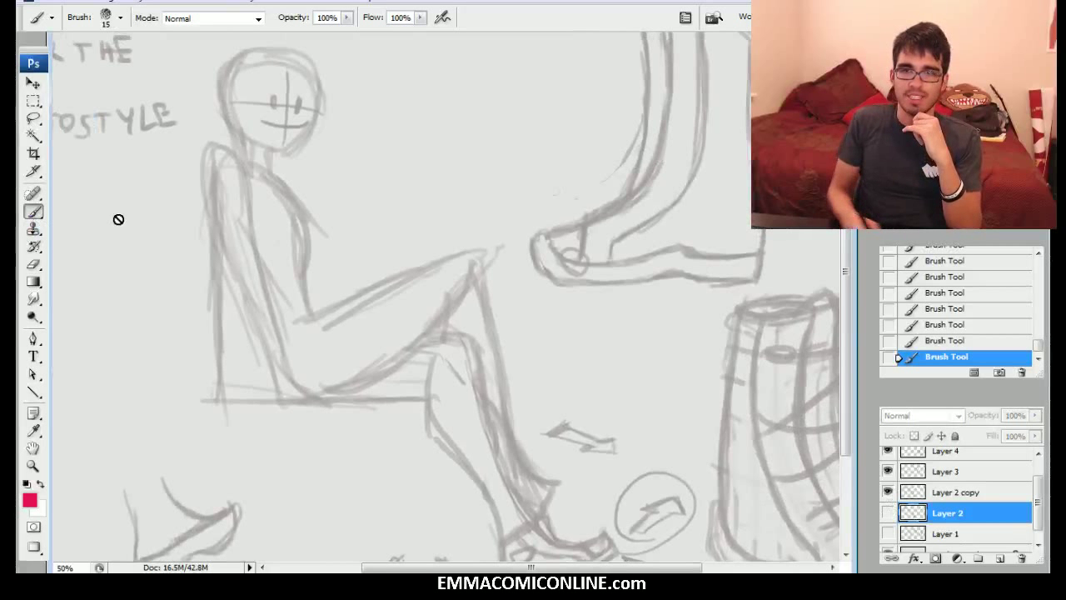
{"action": "left_click", "coordinate": [955, 492]}
Step: Mark the seated figure's facial features in red on Layer 2 copy
{"action": "left_click_drag", "start_coordinate": [253, 127], "coordinate": [308, 134]}
{"action": "mouse_move", "coordinate": [297, 98]}
{"action": "left_mouse_down"}
{"action": "mouse_move", "coordinate": [296, 111]}
{"action": "mouse_move", "coordinate": [307, 105]}
{"action": "mouse_move", "coordinate": [278, 82]}
{"action": "left_mouse_up"}
{"action": "left_click_drag", "start_coordinate": [309, 119], "coordinate": [319, 123]}
Step: Trace the shin's curve through the instep to the raised toe and outline the shoe in red with a 10 px brush
{"action": "key", "text": "bracketleft"}
{"action": "mouse_move", "coordinate": [467, 350]}
{"action": "left_mouse_down"}
{"action": "mouse_move", "coordinate": [421, 219]}
{"action": "mouse_move", "coordinate": [417, 253]}
{"action": "left_mouse_up"}
{"action": "mouse_move", "coordinate": [411, 213]}
{"action": "left_mouse_down"}
{"action": "mouse_move", "coordinate": [459, 351]}
{"action": "mouse_move", "coordinate": [487, 392]}
{"action": "mouse_move", "coordinate": [506, 412]}
{"action": "mouse_move", "coordinate": [554, 409]}
{"action": "mouse_move", "coordinate": [573, 388]}
{"action": "left_mouse_up"}
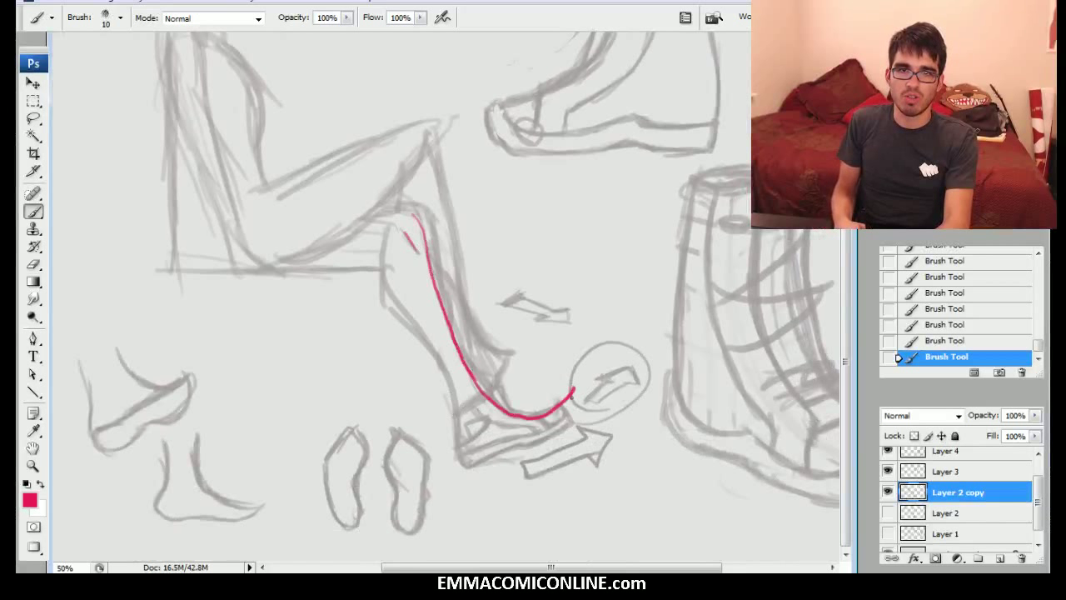
{"action": "mouse_move", "coordinate": [489, 388]}
{"action": "left_mouse_down"}
{"action": "mouse_move", "coordinate": [460, 468]}
{"action": "mouse_move", "coordinate": [539, 446]}
{"action": "mouse_move", "coordinate": [571, 404]}
{"action": "left_mouse_up"}
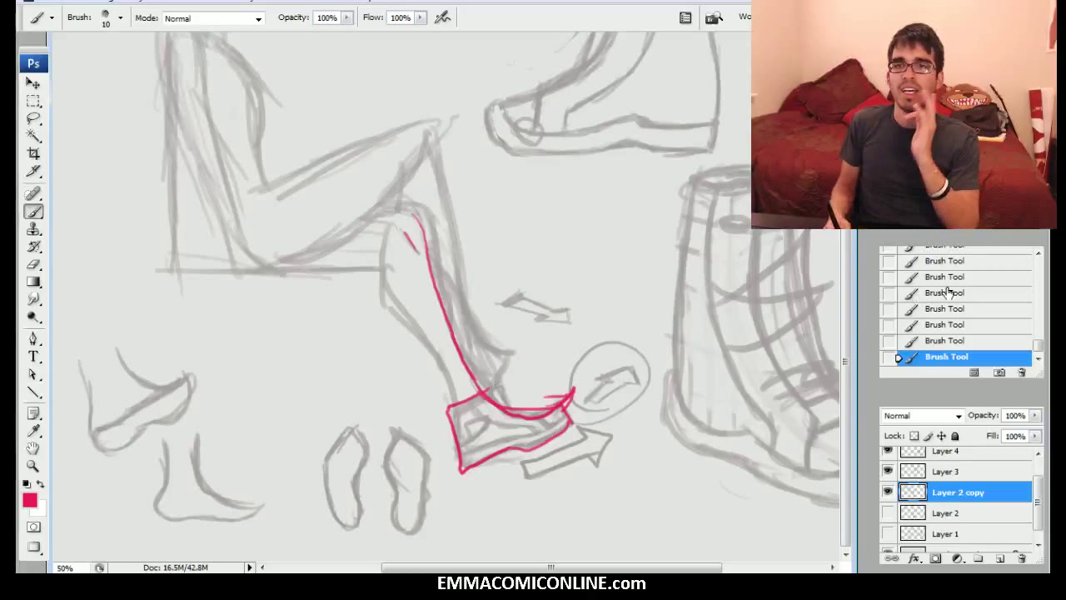
Step: Hide Layer 2 copy, and show and select Layer 2 with the red laced shoe
{"action": "left_click", "coordinate": [888, 492]}
{"action": "left_click", "coordinate": [888, 513]}
{"action": "left_click_drag", "start_coordinate": [537, 185], "coordinate": [563, 250]}
{"action": "left_click", "coordinate": [938, 508]}
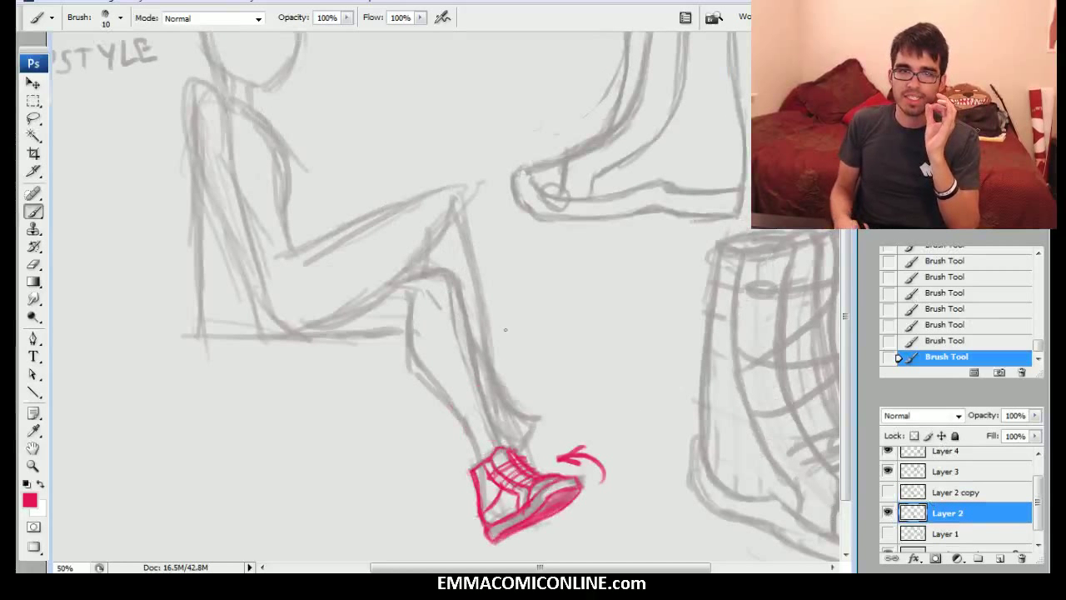
Step: Trace the near shin in red, step back in the history, and draw red eyes and a smile on the figure's head
{"action": "left_click_drag", "start_coordinate": [442, 272], "coordinate": [493, 445]}
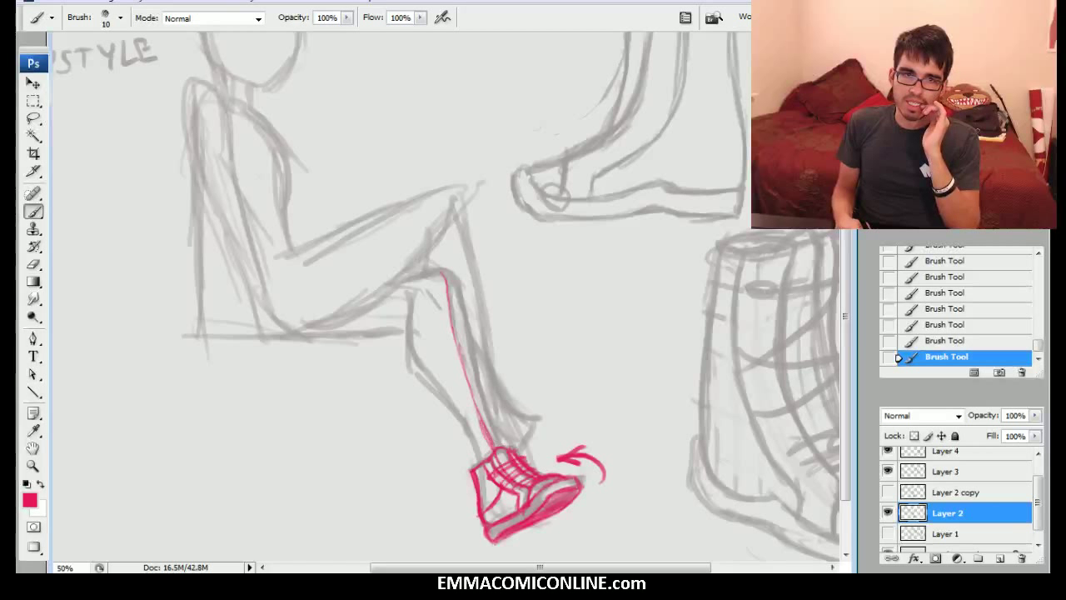
{"action": "left_click", "coordinate": [921, 327]}
{"action": "left_click_drag", "start_coordinate": [1040, 347], "coordinate": [1042, 343]}
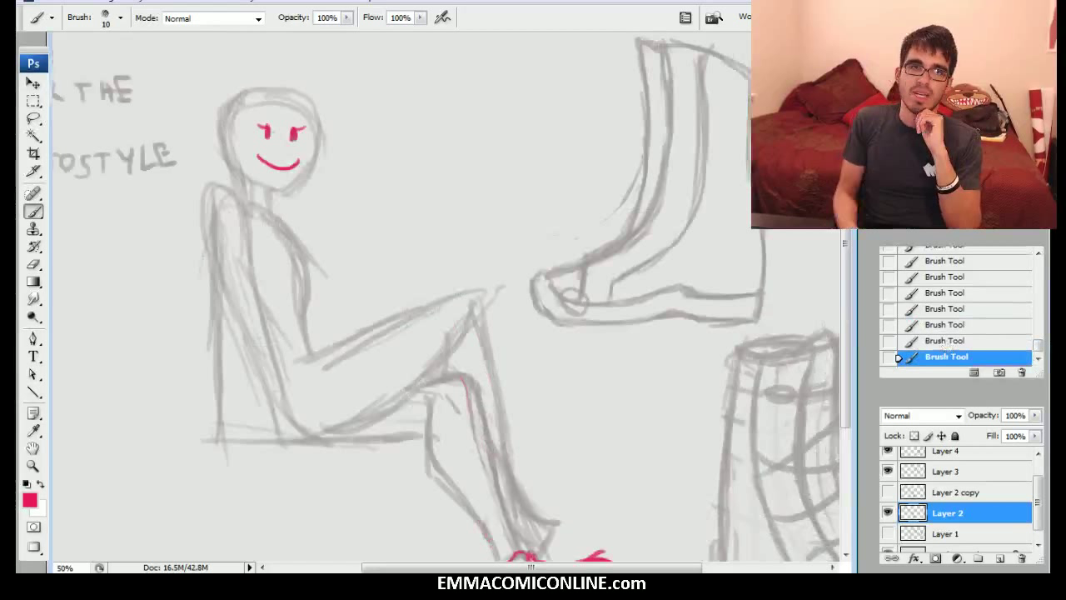
{"action": "left_click_drag", "start_coordinate": [500, 375], "coordinate": [440, 236]}
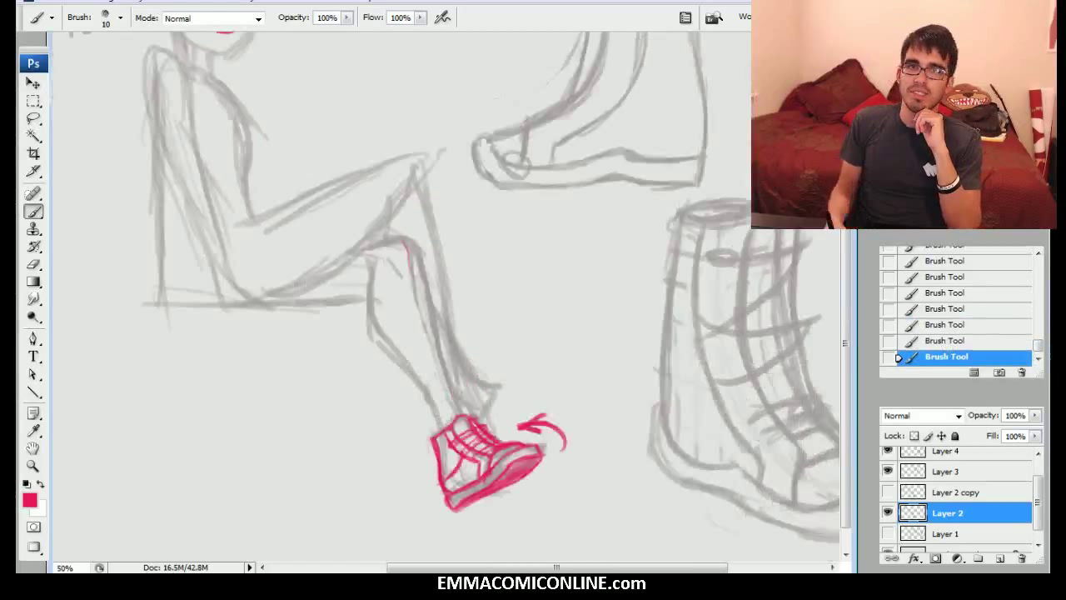
{"action": "left_click_drag", "start_coordinate": [416, 292], "coordinate": [684, 449]}
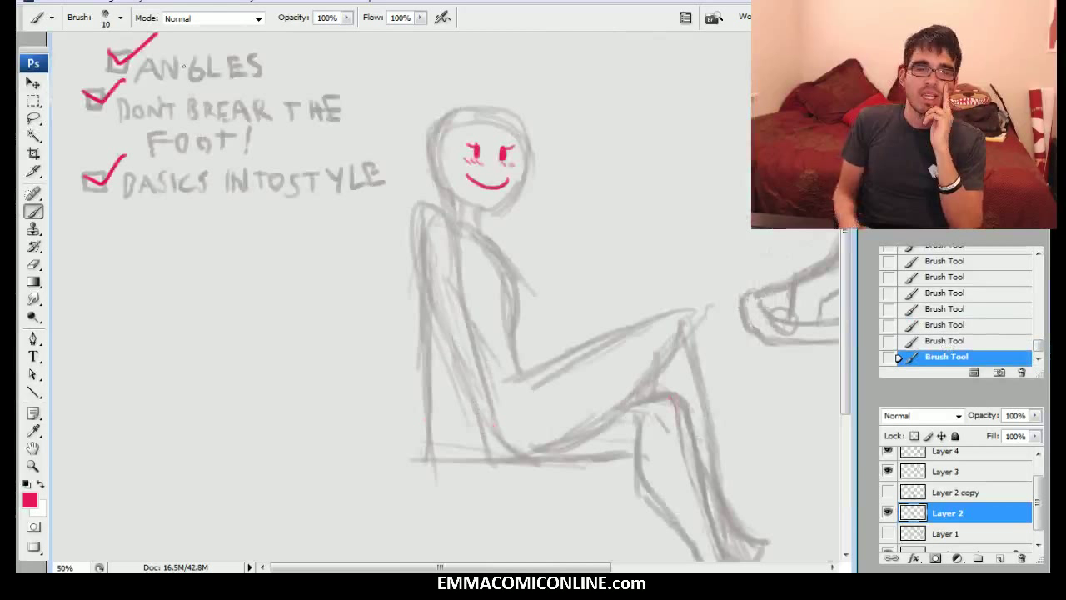
{"action": "left_click_drag", "start_coordinate": [499, 334], "coordinate": [407, 310]}
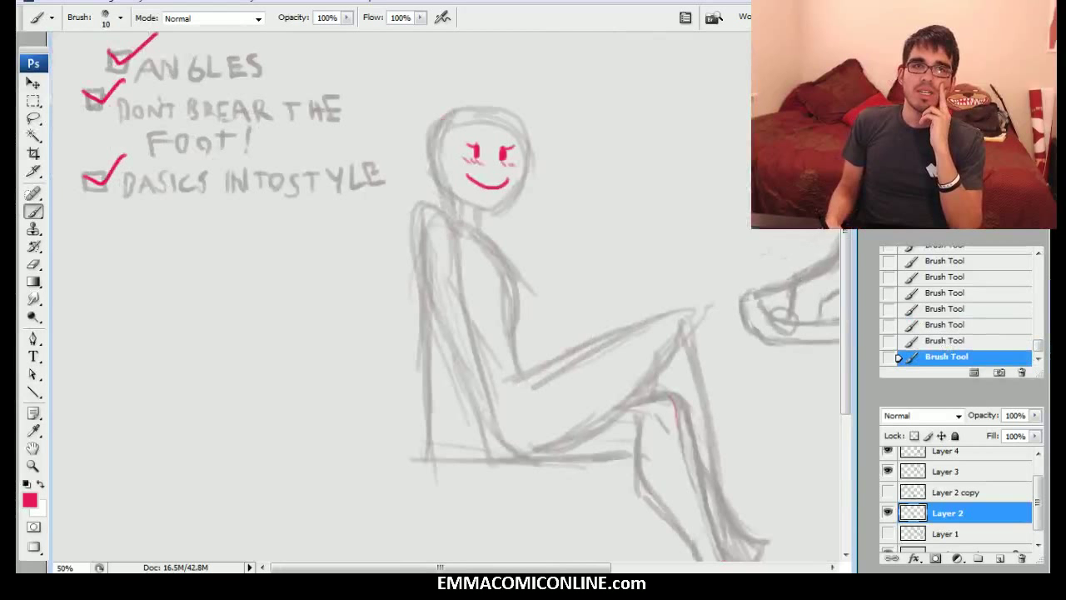
{"action": "left_click_drag", "start_coordinate": [533, 350], "coordinate": [285, 239]}
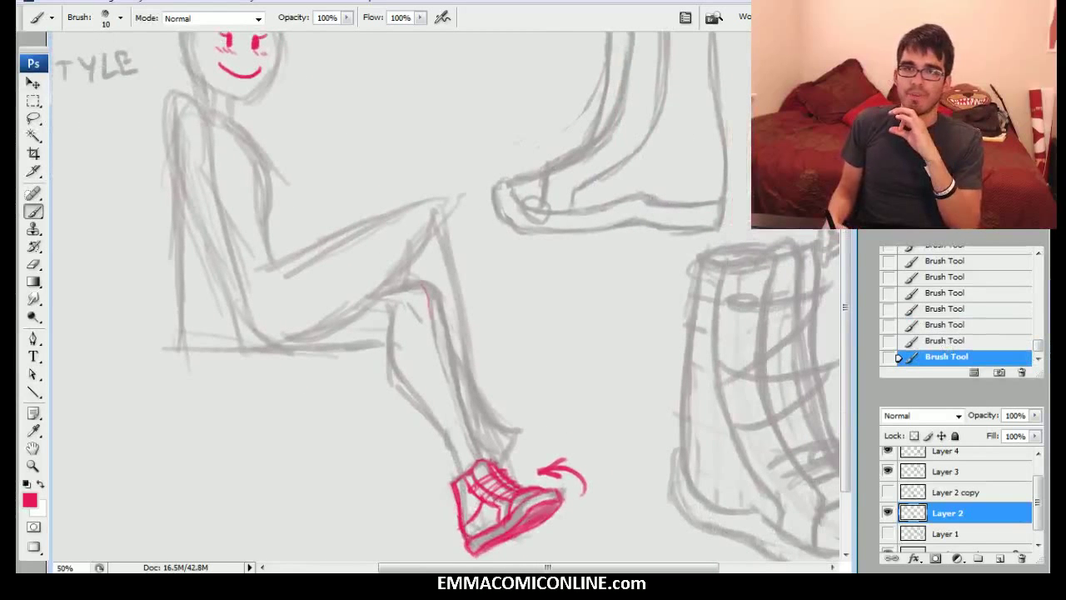
{"action": "left_click_drag", "start_coordinate": [500, 333], "coordinate": [400, 288]}
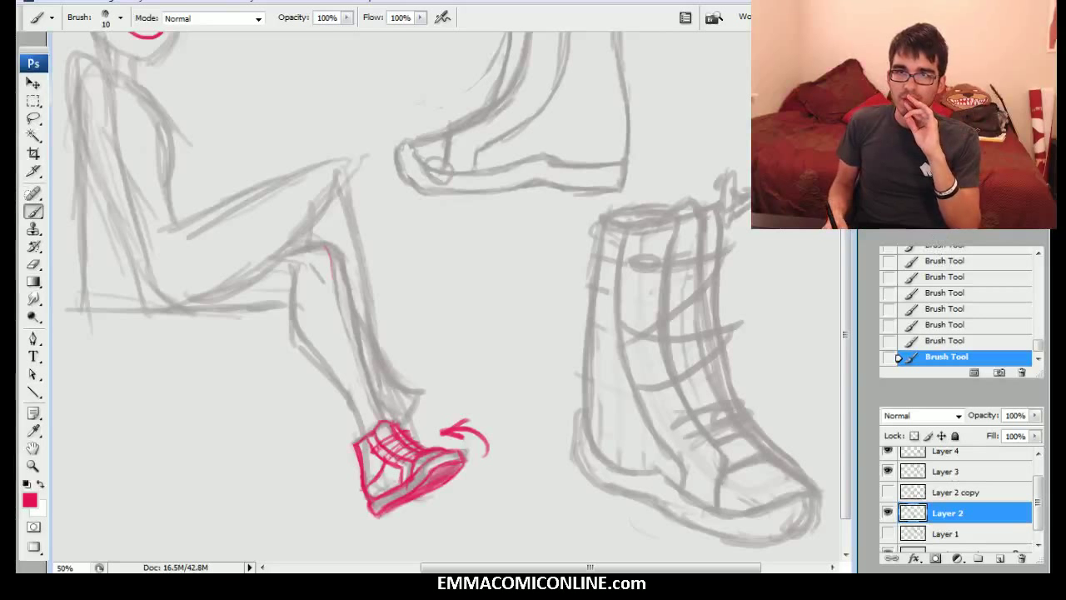
Step: Hide Layer 3 and Layer 4, and add a new layer directly above Layer 2
{"action": "key", "text": "ctrl+minus"}
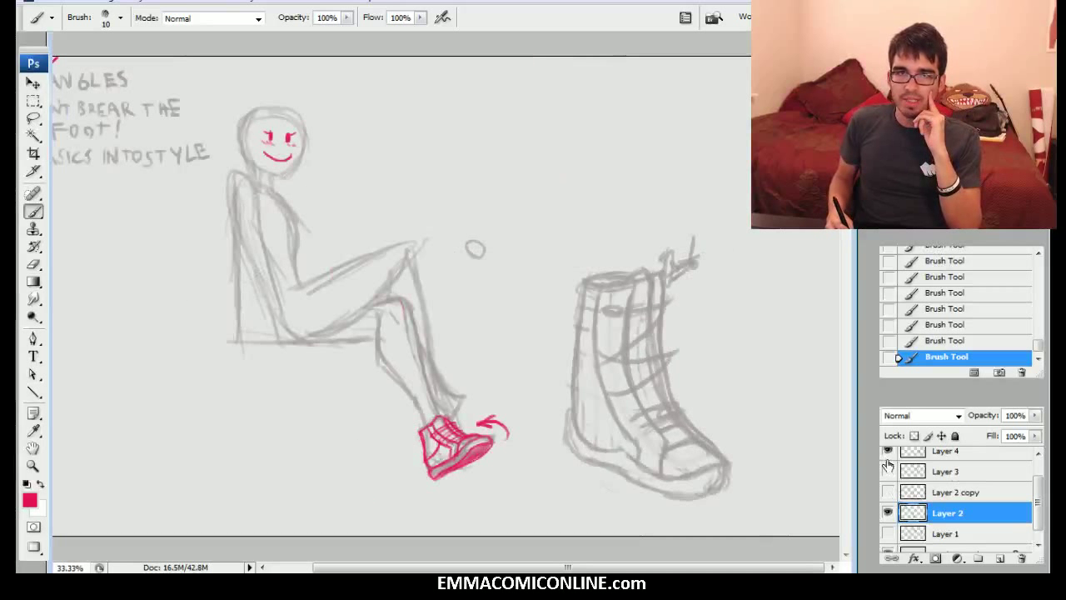
{"action": "left_click_drag", "start_coordinate": [888, 469], "coordinate": [888, 450]}
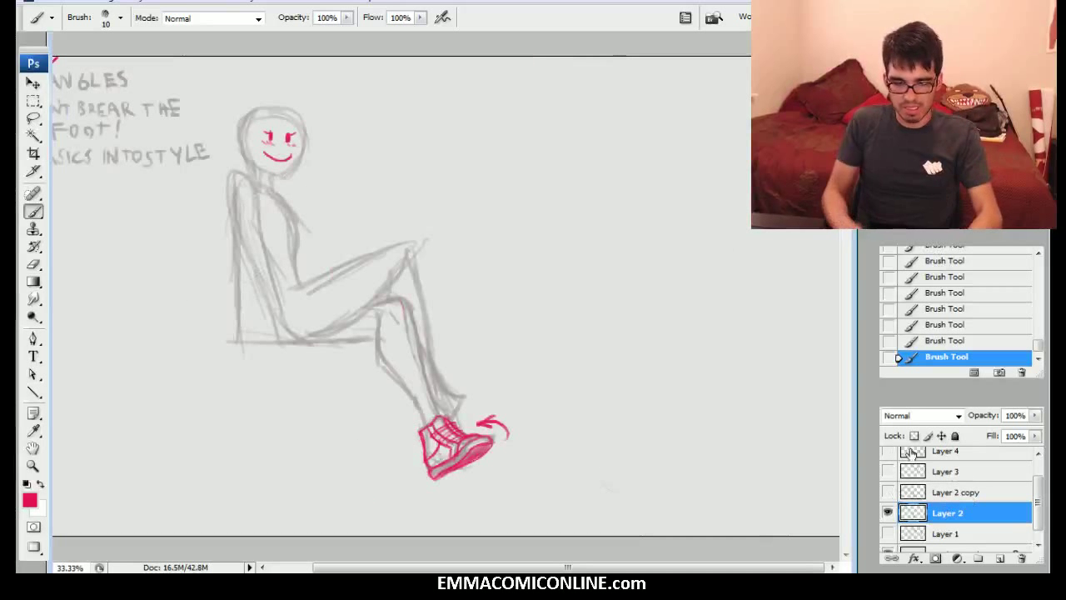
{"action": "key", "text": "ctrl+shift+n"}
{"action": "key", "text": "Return"}
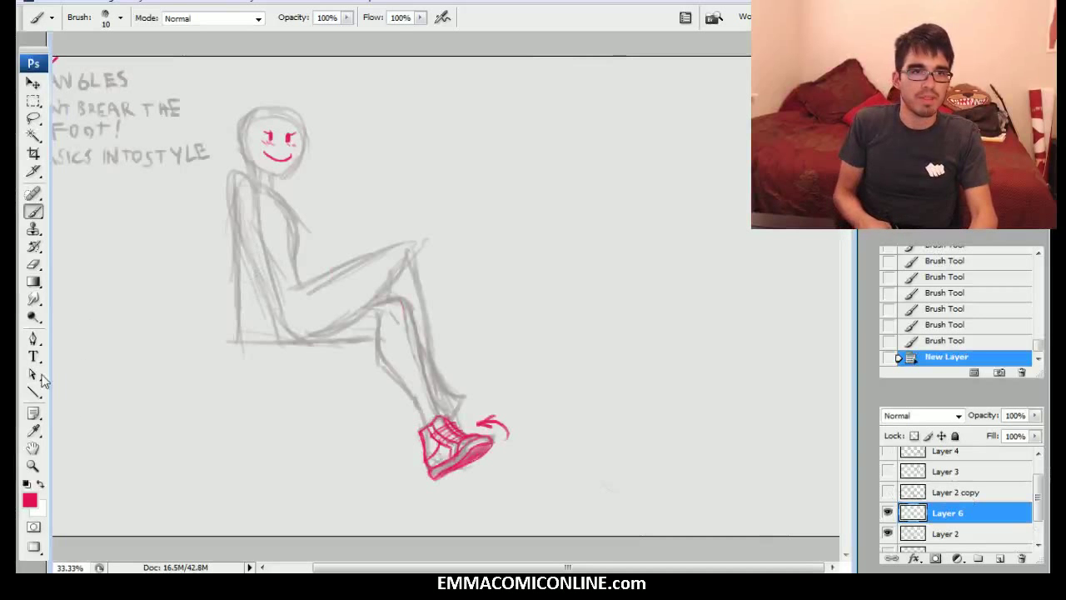
{"action": "left_click", "coordinate": [29, 499]}
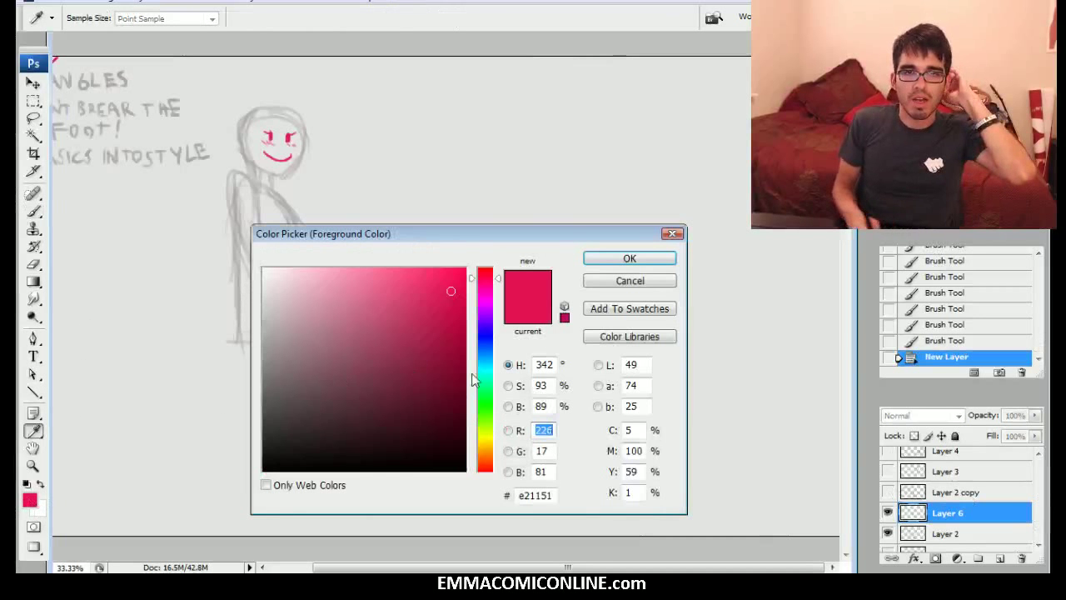
{"action": "left_click", "coordinate": [604, 289]}
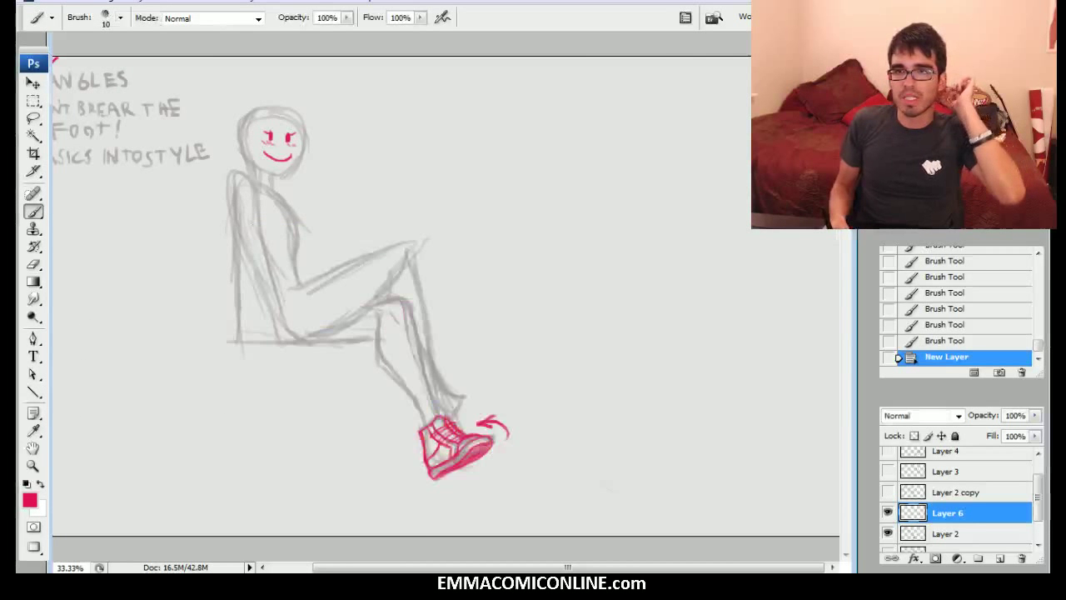
Step: Trace the upper contour of the seated figure's raised thigh in red on Layer 6 with a 20 px brush
{"action": "key", "text": "ctrl+plus"}
{"action": "mouse_move", "coordinate": [321, 385]}
{"action": "left_mouse_down"}
{"action": "mouse_move", "coordinate": [308, 315]}
{"action": "mouse_move", "coordinate": [341, 306]}
{"action": "left_mouse_up"}
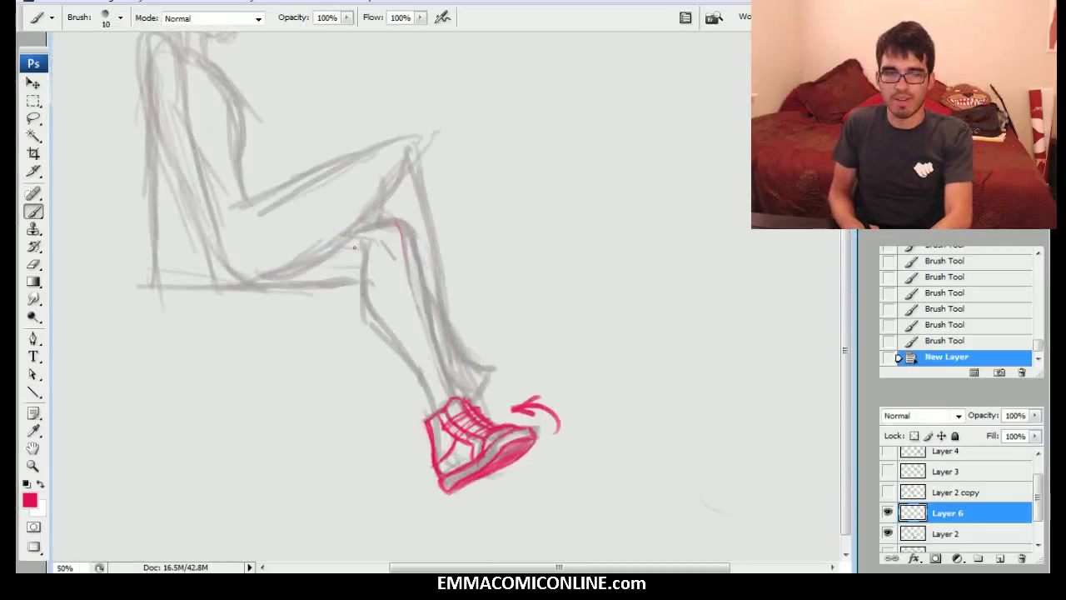
{"action": "left_click_drag", "start_coordinate": [352, 253], "coordinate": [359, 293]}
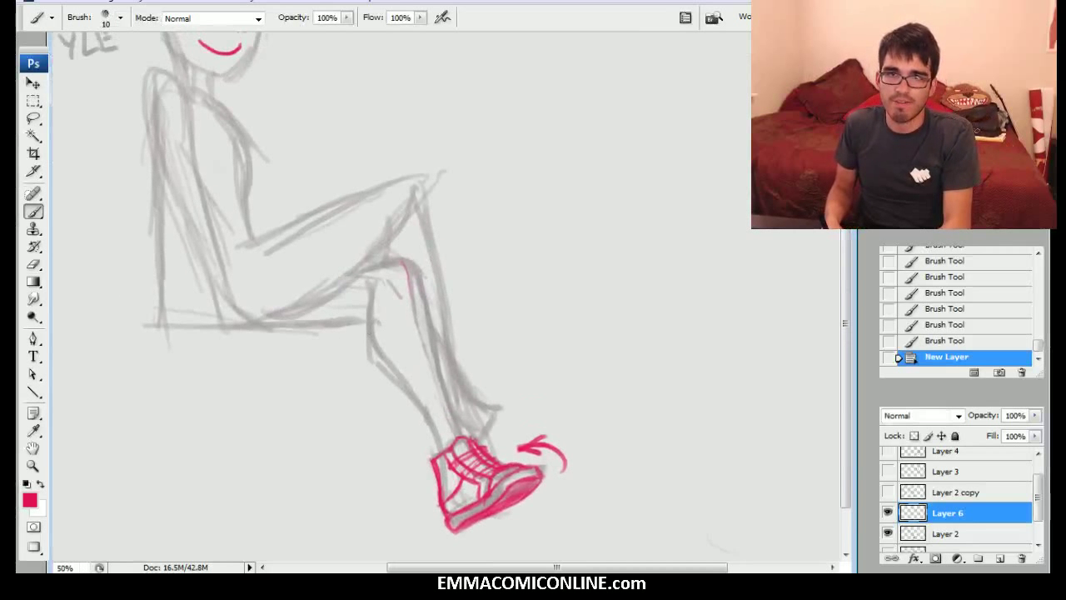
{"action": "key", "text": "ctrl+plus"}
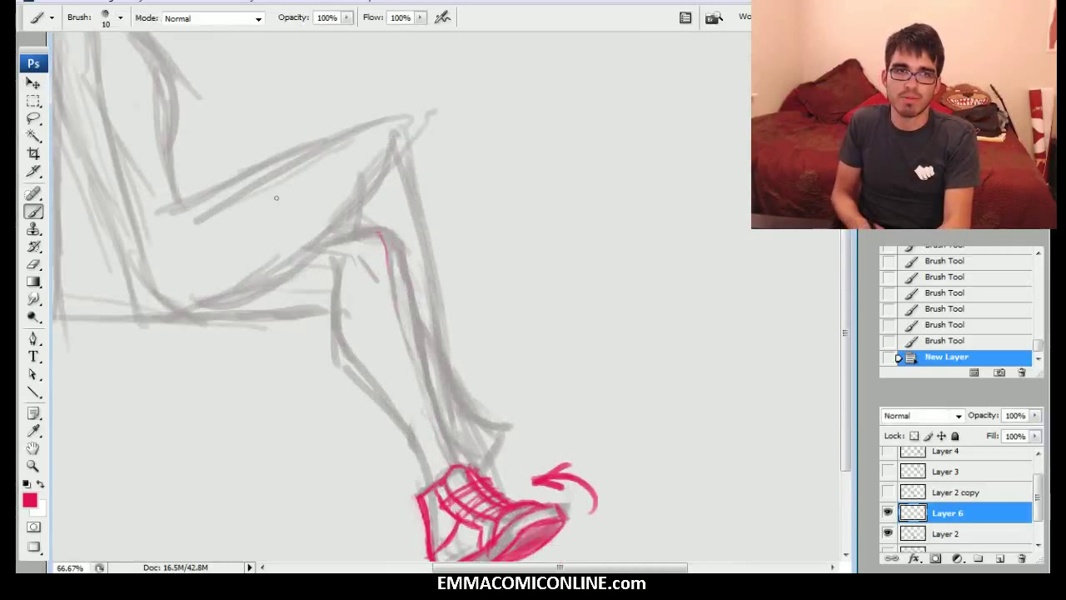
{"action": "key", "text": "ctrl+minus"}
{"action": "mouse_move", "coordinate": [281, 205]}
{"action": "left_mouse_down"}
{"action": "mouse_move", "coordinate": [317, 239]}
{"action": "mouse_move", "coordinate": [375, 246]}
{"action": "left_mouse_up"}
{"action": "key", "text": "bracketright"}
{"action": "key", "text": "bracketright"}
{"action": "left_click_drag", "start_coordinate": [317, 271], "coordinate": [391, 239]}
{"action": "mouse_move", "coordinate": [320, 269]}
{"action": "left_mouse_down"}
{"action": "mouse_move", "coordinate": [410, 230]}
{"action": "mouse_move", "coordinate": [402, 235]}
{"action": "left_mouse_up"}
{"action": "left_click_drag", "start_coordinate": [330, 264], "coordinate": [405, 233]}
{"action": "mouse_move", "coordinate": [334, 262]}
{"action": "left_mouse_down"}
{"action": "mouse_move", "coordinate": [411, 229]}
{"action": "mouse_move", "coordinate": [387, 252]}
{"action": "mouse_move", "coordinate": [392, 243]}
{"action": "mouse_move", "coordinate": [404, 253]}
{"action": "mouse_move", "coordinate": [393, 241]}
{"action": "mouse_move", "coordinate": [421, 264]}
{"action": "left_mouse_up"}
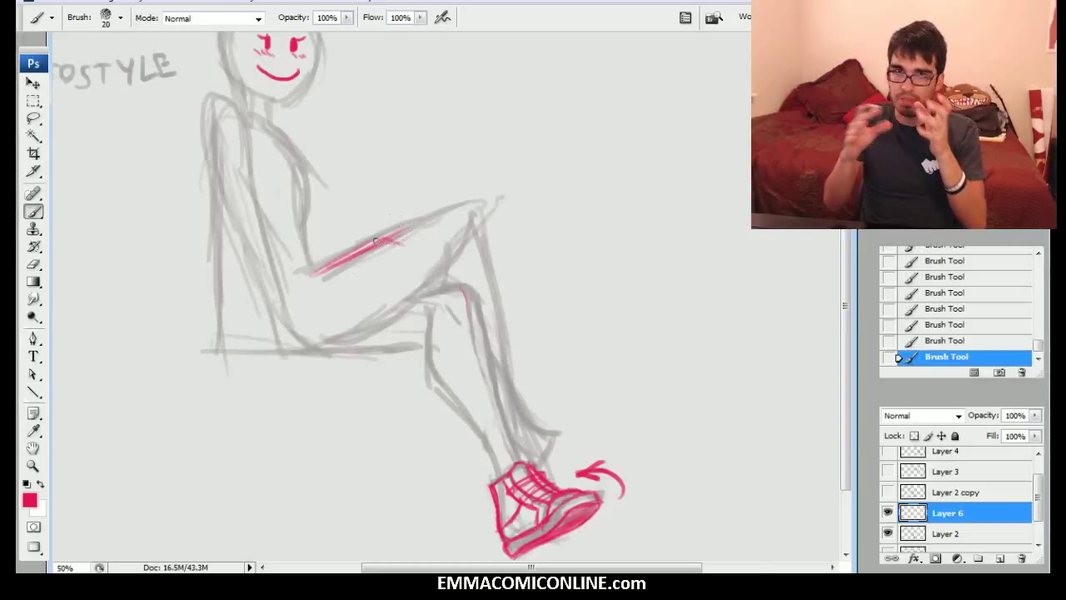
Step: Draw three red cross-section ellipses narrowing toward the knee, and connect them with contour lines and a centre axis
{"action": "mouse_move", "coordinate": [396, 240]}
{"action": "left_mouse_down"}
{"action": "mouse_move", "coordinate": [416, 295]}
{"action": "mouse_move", "coordinate": [391, 307]}
{"action": "mouse_move", "coordinate": [372, 254]}
{"action": "mouse_move", "coordinate": [385, 242]}
{"action": "left_mouse_up"}
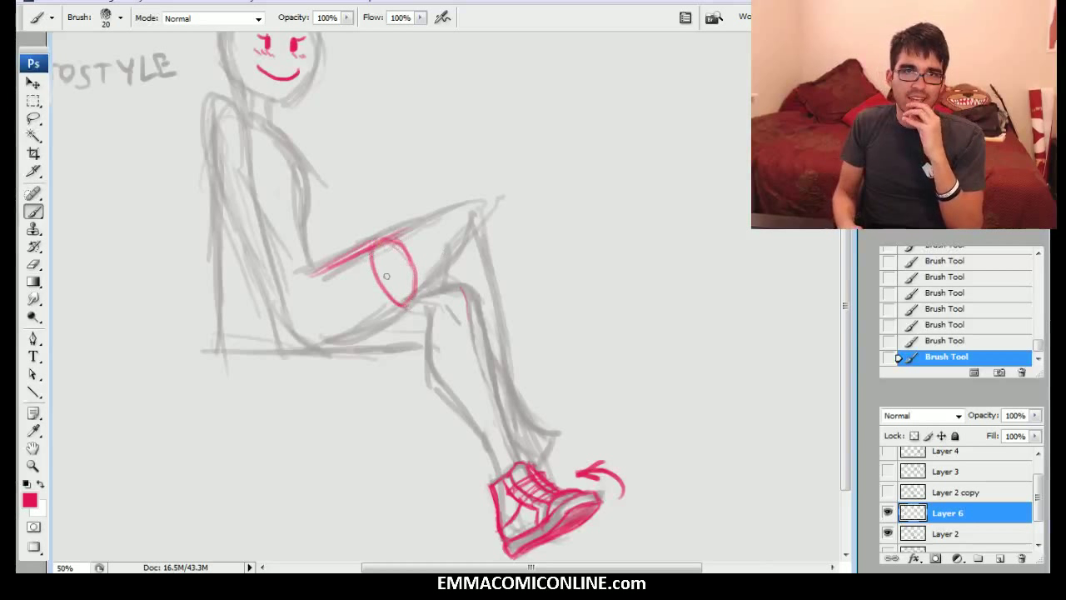
{"action": "mouse_move", "coordinate": [434, 257]}
{"action": "left_mouse_down"}
{"action": "mouse_move", "coordinate": [443, 246]}
{"action": "mouse_move", "coordinate": [431, 218]}
{"action": "mouse_move", "coordinate": [469, 224]}
{"action": "mouse_move", "coordinate": [453, 217]}
{"action": "left_mouse_up"}
{"action": "left_click_drag", "start_coordinate": [384, 242], "coordinate": [463, 209]}
{"action": "left_click_drag", "start_coordinate": [406, 302], "coordinate": [475, 242]}
{"action": "left_click_drag", "start_coordinate": [363, 293], "coordinate": [460, 250]}
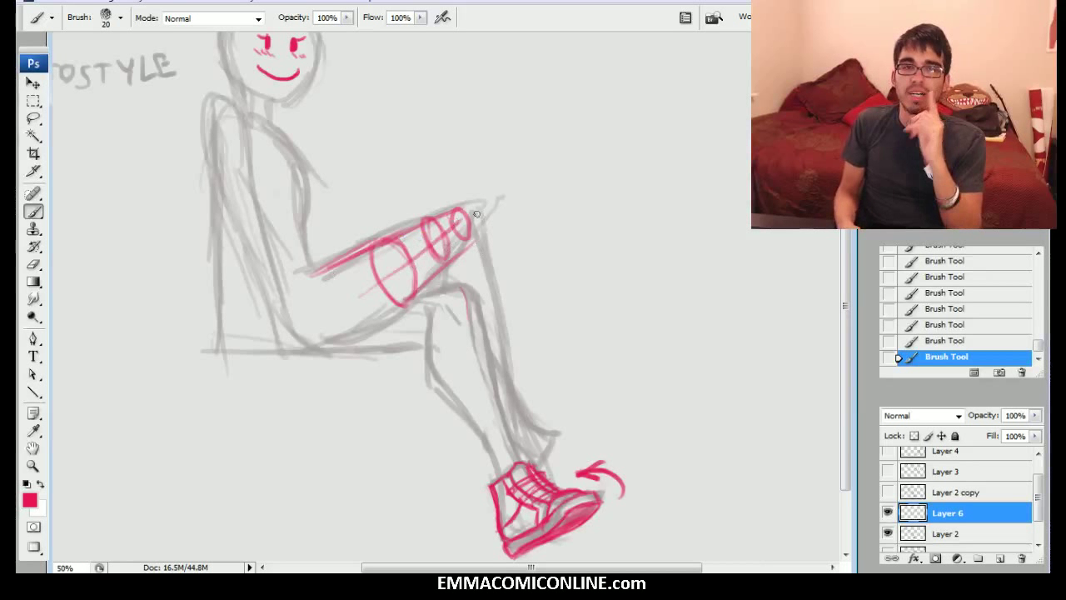
Step: Draw red direction arrows above the knee and down beside the shin, and outline the crossed leg's foot with a 15 px brush
{"action": "mouse_move", "coordinate": [514, 168]}
{"action": "left_mouse_down"}
{"action": "mouse_move", "coordinate": [554, 155]}
{"action": "mouse_move", "coordinate": [494, 186]}
{"action": "mouse_move", "coordinate": [537, 167]}
{"action": "left_mouse_up"}
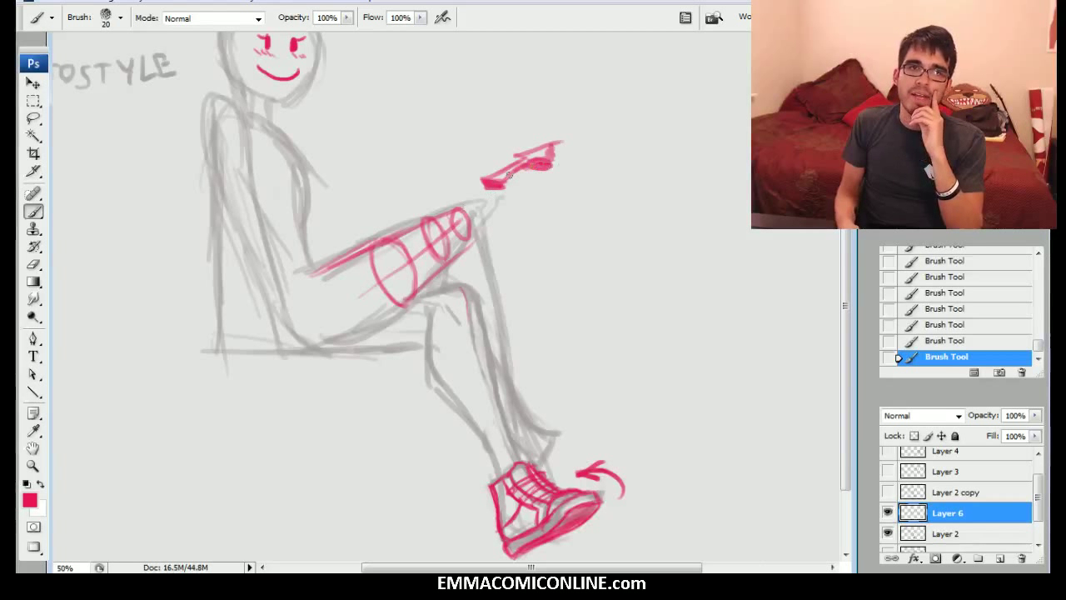
{"action": "key", "text": "bracketleft"}
{"action": "mouse_move", "coordinate": [510, 208]}
{"action": "left_mouse_down"}
{"action": "mouse_move", "coordinate": [534, 348]}
{"action": "mouse_move", "coordinate": [504, 222]}
{"action": "mouse_move", "coordinate": [472, 221]}
{"action": "mouse_move", "coordinate": [482, 322]}
{"action": "left_mouse_up"}
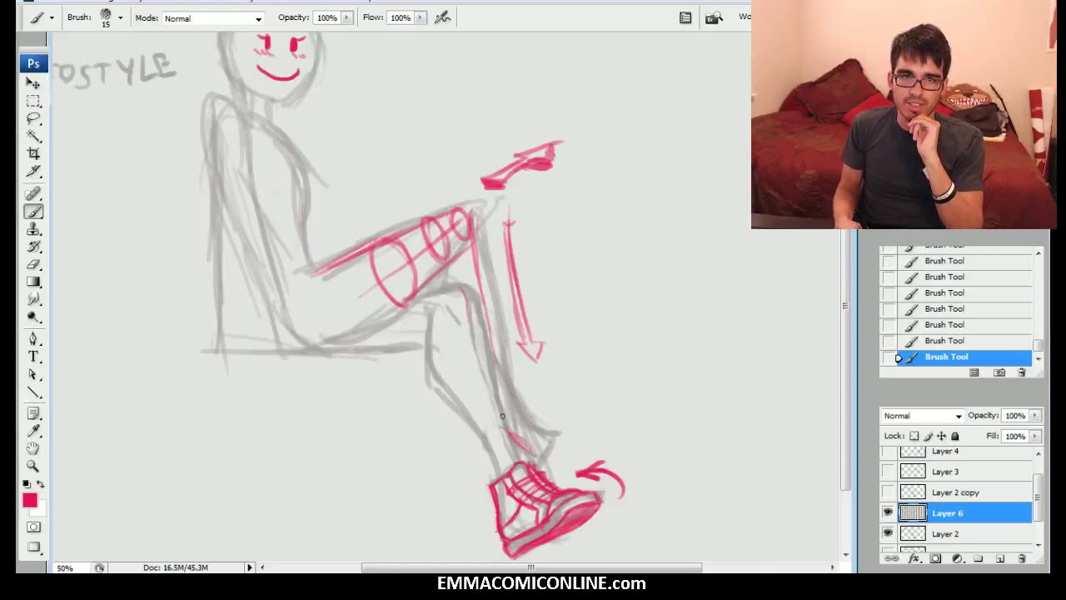
{"action": "mouse_move", "coordinate": [512, 380]}
{"action": "left_mouse_down"}
{"action": "mouse_move", "coordinate": [530, 419]}
{"action": "mouse_move", "coordinate": [501, 419]}
{"action": "mouse_move", "coordinate": [536, 457]}
{"action": "mouse_move", "coordinate": [516, 445]}
{"action": "mouse_move", "coordinate": [546, 455]}
{"action": "mouse_move", "coordinate": [529, 445]}
{"action": "mouse_move", "coordinate": [523, 452]}
{"action": "mouse_move", "coordinate": [538, 460]}
{"action": "mouse_move", "coordinate": [555, 436]}
{"action": "mouse_move", "coordinate": [523, 400]}
{"action": "left_mouse_up"}
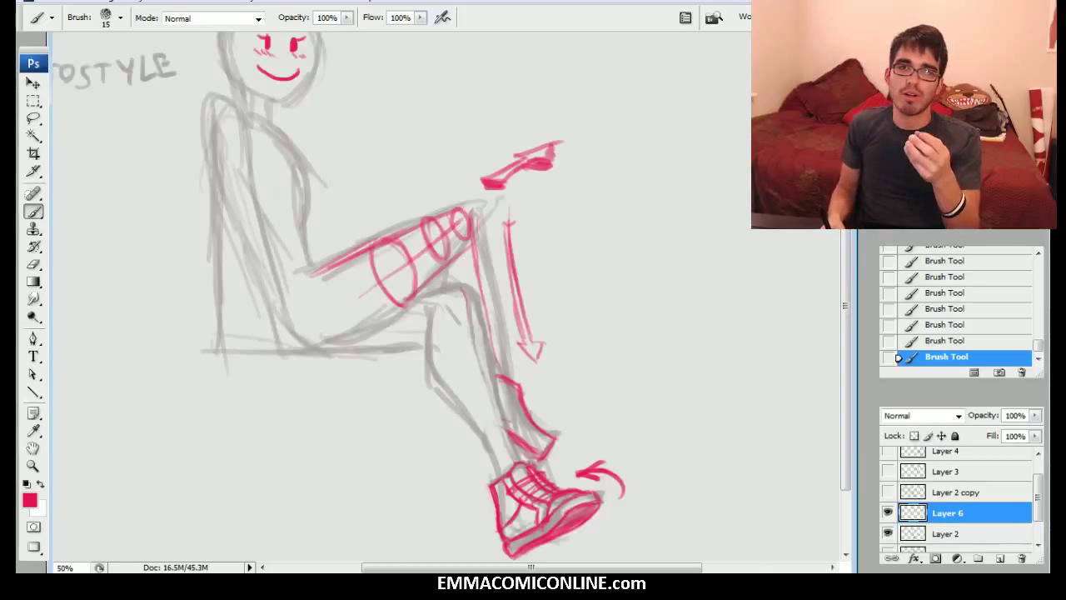
Step: Mark the raised shoulder and back of the neck in red with an upward arrow, and underline the seat beneath the hips
{"action": "key", "text": "ctrl+plus"}
{"action": "left_click_drag", "start_coordinate": [433, 333], "coordinate": [570, 444]}
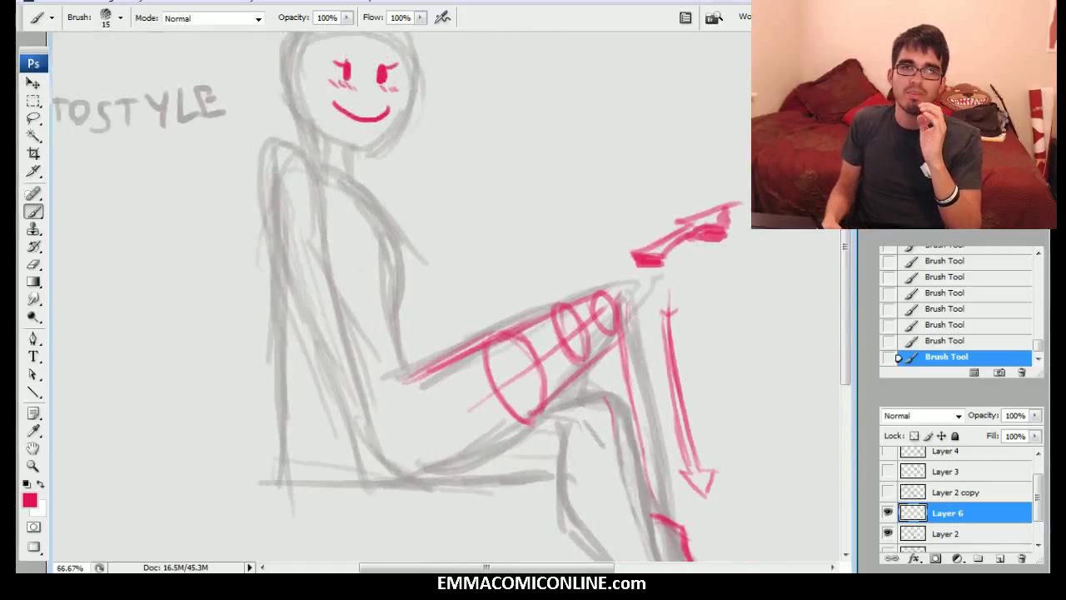
{"action": "left_click_drag", "start_coordinate": [660, 129], "coordinate": [687, 138]}
{"action": "left_click_drag", "start_coordinate": [631, 98], "coordinate": [677, 148]}
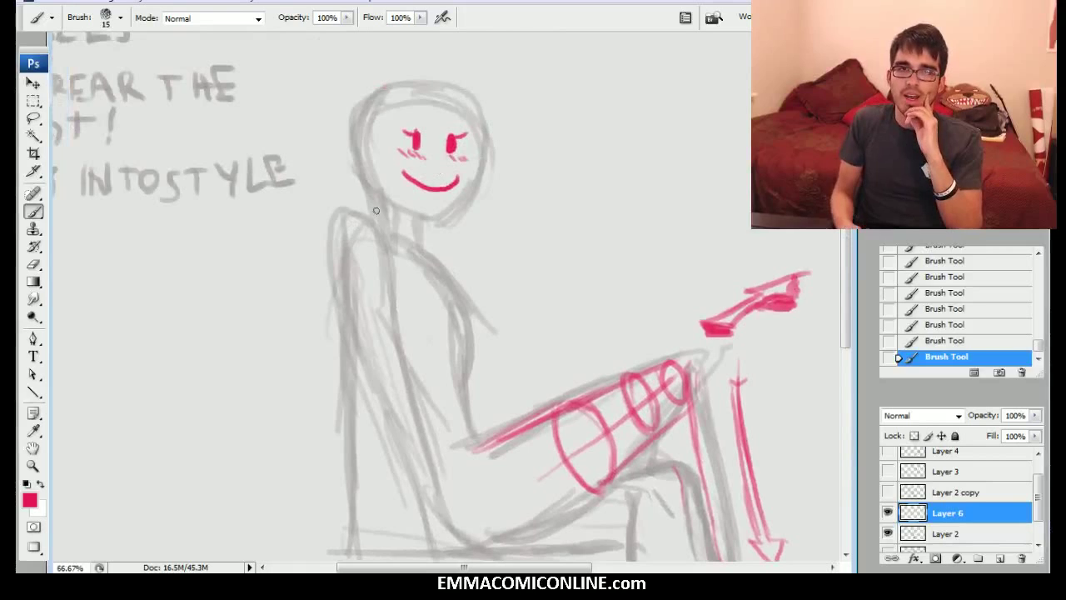
{"action": "mouse_move", "coordinate": [375, 238]}
{"action": "left_mouse_down"}
{"action": "mouse_move", "coordinate": [354, 156]}
{"action": "mouse_move", "coordinate": [365, 218]}
{"action": "mouse_move", "coordinate": [352, 205]}
{"action": "mouse_move", "coordinate": [342, 268]}
{"action": "left_mouse_up"}
{"action": "left_click_drag", "start_coordinate": [336, 173], "coordinate": [323, 151]}
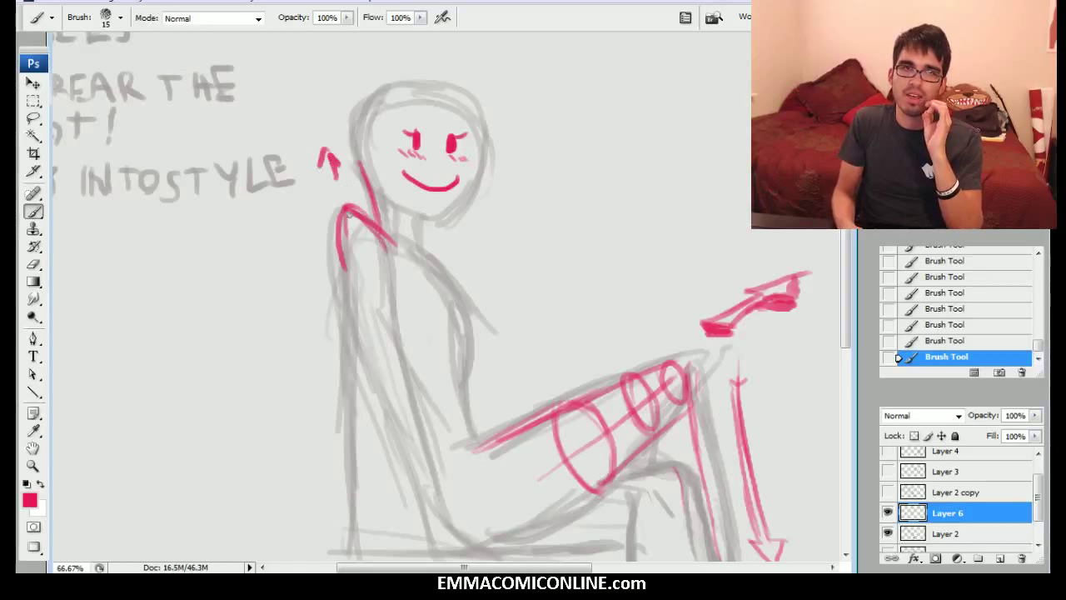
{"action": "mouse_move", "coordinate": [449, 531]}
{"action": "left_mouse_down"}
{"action": "mouse_move", "coordinate": [465, 423]}
{"action": "mouse_move", "coordinate": [520, 455]}
{"action": "mouse_move", "coordinate": [336, 482]}
{"action": "mouse_move", "coordinate": [229, 342]}
{"action": "mouse_move", "coordinate": [204, 263]}
{"action": "left_mouse_up"}
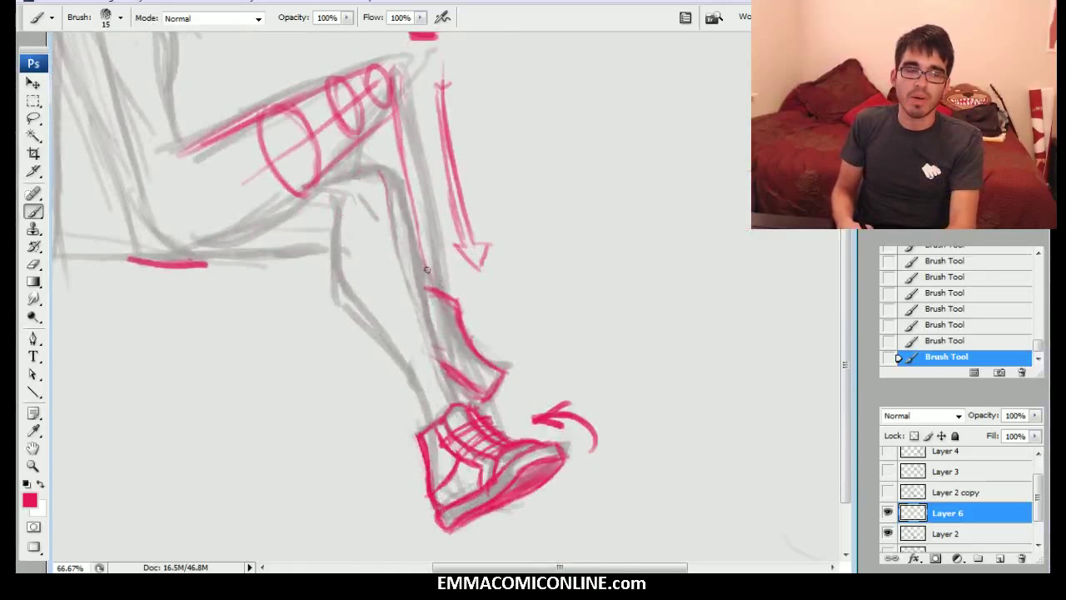
Step: Erase the red cross-section ellipses from the thigh, and add red strokes along the sole of the crossed leg's foot
{"action": "mouse_move", "coordinate": [630, 132]}
{"action": "left_mouse_down"}
{"action": "mouse_move", "coordinate": [656, 219]}
{"action": "mouse_move", "coordinate": [688, 232]}
{"action": "left_mouse_up"}
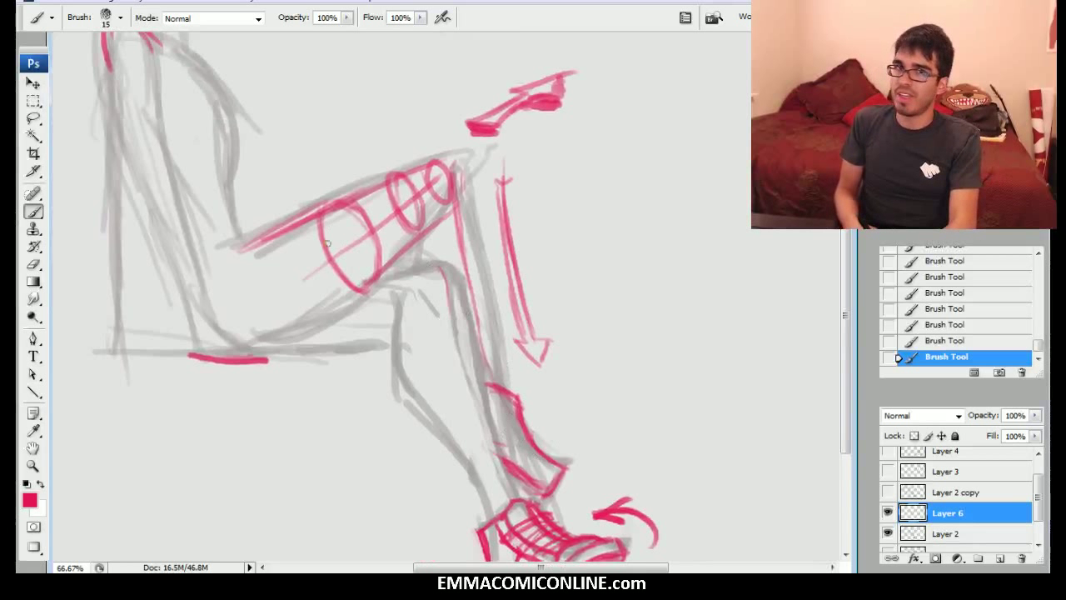
{"action": "mouse_move", "coordinate": [350, 288]}
{"action": "left_mouse_down"}
{"action": "mouse_move", "coordinate": [397, 200]}
{"action": "mouse_move", "coordinate": [375, 197]}
{"action": "mouse_move", "coordinate": [380, 188]}
{"action": "mouse_move", "coordinate": [426, 178]}
{"action": "left_mouse_up"}
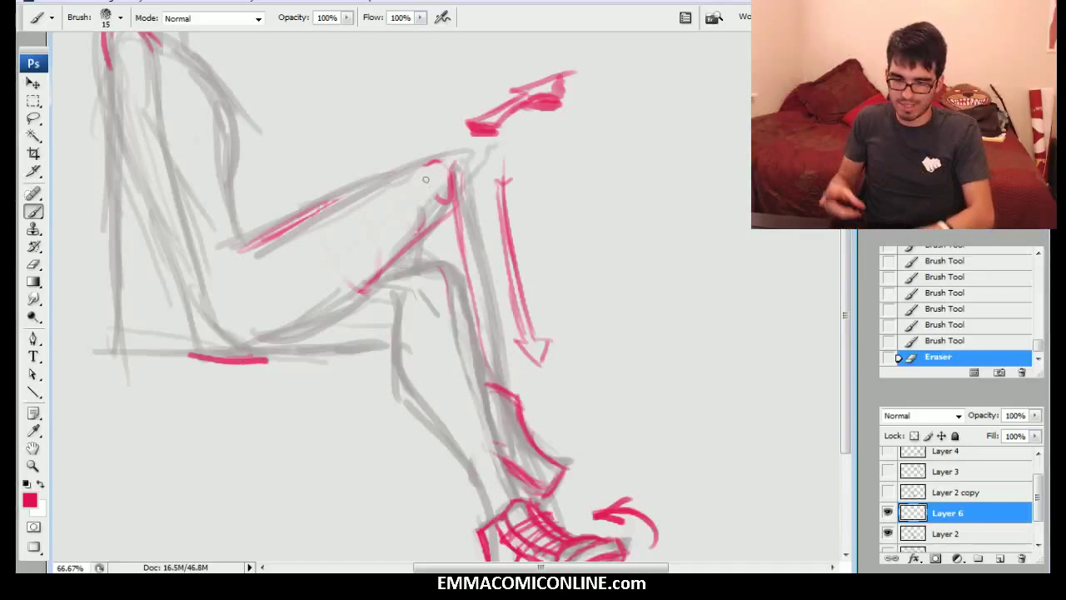
{"action": "left_click_drag", "start_coordinate": [583, 383], "coordinate": [531, 297]}
{"action": "key", "text": "["}
{"action": "mouse_move", "coordinate": [443, 337]}
{"action": "left_mouse_down"}
{"action": "mouse_move", "coordinate": [459, 342]}
{"action": "mouse_move", "coordinate": [455, 365]}
{"action": "mouse_move", "coordinate": [467, 376]}
{"action": "left_mouse_up"}
{"action": "left_click_drag", "start_coordinate": [446, 360], "coordinate": [503, 408]}
{"action": "key", "text": "bracketright"}
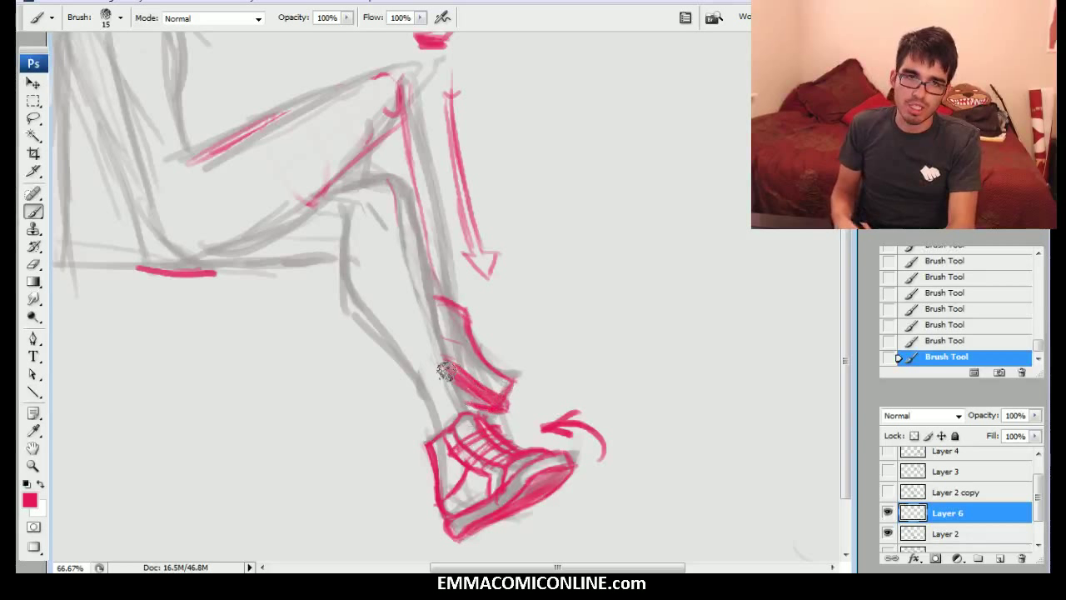
Step: Erase the excess red inside the crossed leg's foot and the remaining red guide lines on the thigh and upper shin
{"action": "left_click_drag", "start_coordinate": [488, 395], "coordinate": [467, 382]}
{"action": "mouse_move", "coordinate": [457, 370]}
{"action": "left_mouse_down"}
{"action": "mouse_move", "coordinate": [503, 405]}
{"action": "mouse_move", "coordinate": [479, 393]}
{"action": "left_mouse_up"}
{"action": "left_click_drag", "start_coordinate": [456, 378], "coordinate": [481, 395]}
{"action": "key", "text": "bracketright"}
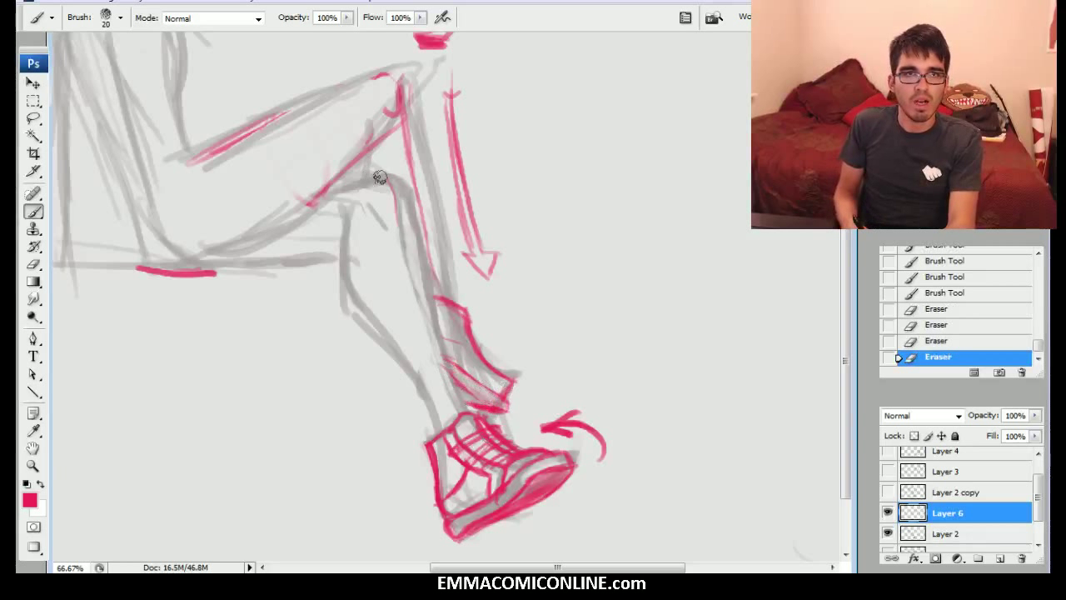
{"action": "mouse_move", "coordinate": [345, 157]}
{"action": "left_mouse_down"}
{"action": "mouse_move", "coordinate": [384, 75]}
{"action": "mouse_move", "coordinate": [251, 131]}
{"action": "mouse_move", "coordinate": [182, 248]}
{"action": "mouse_move", "coordinate": [303, 200]}
{"action": "mouse_move", "coordinate": [418, 118]}
{"action": "mouse_move", "coordinate": [418, 183]}
{"action": "mouse_move", "coordinate": [413, 173]}
{"action": "mouse_move", "coordinate": [389, 215]}
{"action": "mouse_move", "coordinate": [428, 114]}
{"action": "left_mouse_up"}
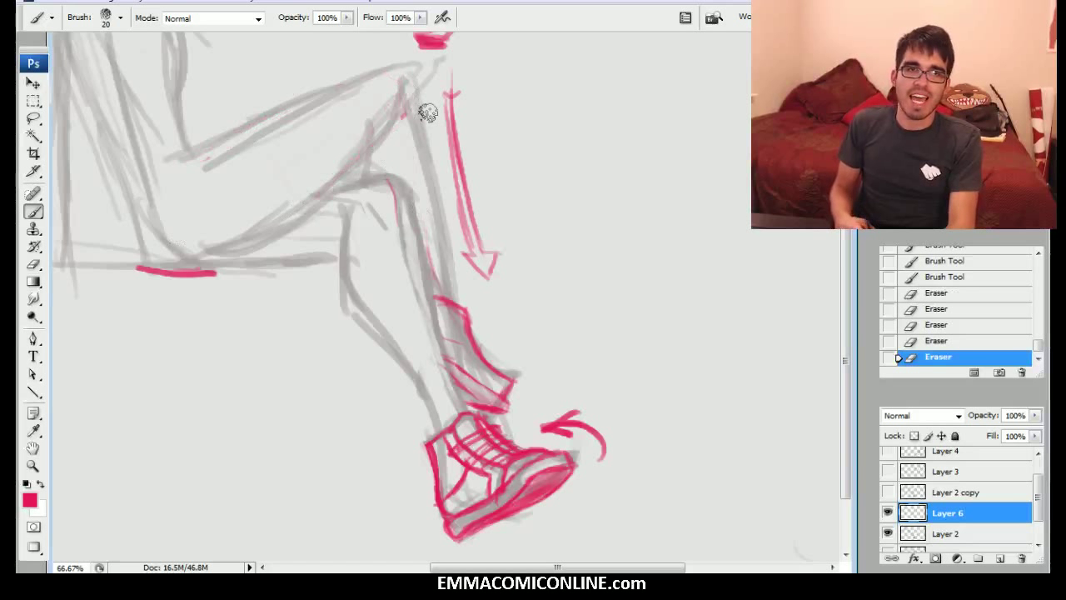
Step: Redraw the sole and toe of the crossed leg's shoe in red, and extend its heel line up the back of the calf
{"action": "left_click_drag", "start_coordinate": [471, 405], "coordinate": [504, 411]}
{"action": "left_click_drag", "start_coordinate": [449, 363], "coordinate": [506, 408]}
{"action": "mouse_move", "coordinate": [506, 408]}
{"action": "left_mouse_down"}
{"action": "mouse_move", "coordinate": [514, 384]}
{"action": "mouse_move", "coordinate": [511, 405]}
{"action": "left_mouse_up"}
{"action": "mouse_move", "coordinate": [514, 384]}
{"action": "left_mouse_down"}
{"action": "mouse_move", "coordinate": [510, 405]}
{"action": "mouse_move", "coordinate": [510, 395]}
{"action": "mouse_move", "coordinate": [492, 393]}
{"action": "mouse_move", "coordinate": [504, 394]}
{"action": "left_mouse_up"}
{"action": "left_click_drag", "start_coordinate": [446, 359], "coordinate": [477, 379]}
{"action": "mouse_move", "coordinate": [438, 354]}
{"action": "left_mouse_down"}
{"action": "mouse_move", "coordinate": [481, 379]}
{"action": "mouse_move", "coordinate": [482, 401]}
{"action": "mouse_move", "coordinate": [450, 367]}
{"action": "mouse_move", "coordinate": [419, 248]}
{"action": "left_mouse_up"}
Step: Refine the toe and instep contour of the crossed leg's shoe in red with a 10 px brush
{"action": "key", "text": "]"}
{"action": "key", "text": "bracketleft"}
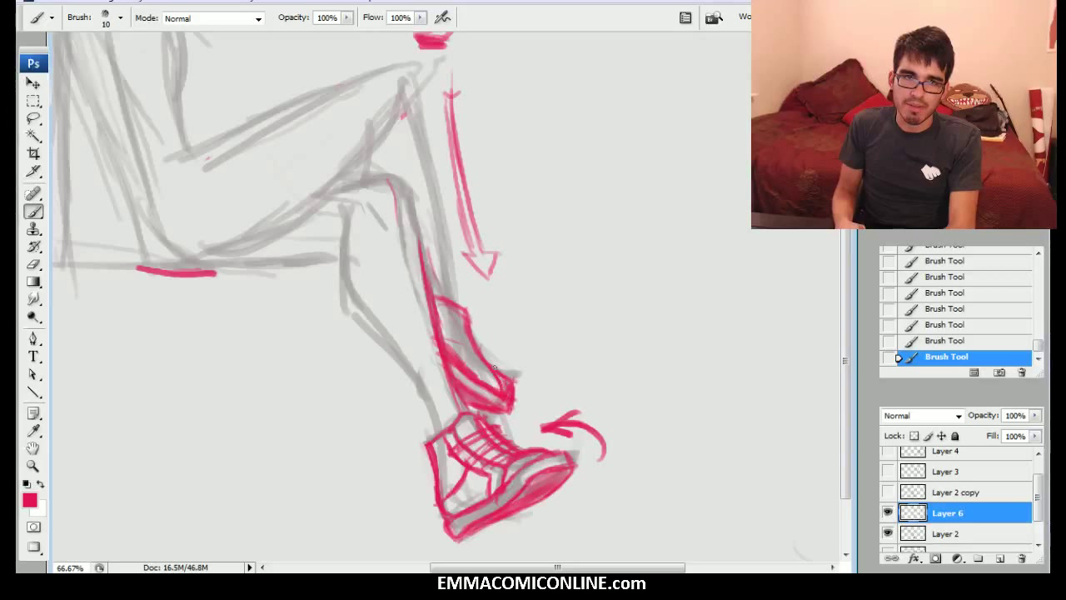
{"action": "left_click", "coordinate": [510, 382]}
{"action": "left_click", "coordinate": [514, 383]}
{"action": "left_click_drag", "start_coordinate": [514, 383], "coordinate": [490, 381]}
{"action": "mouse_move", "coordinate": [486, 375]}
{"action": "left_mouse_down"}
{"action": "mouse_move", "coordinate": [494, 386]}
{"action": "mouse_move", "coordinate": [470, 376]}
{"action": "mouse_move", "coordinate": [466, 309]}
{"action": "left_mouse_up"}
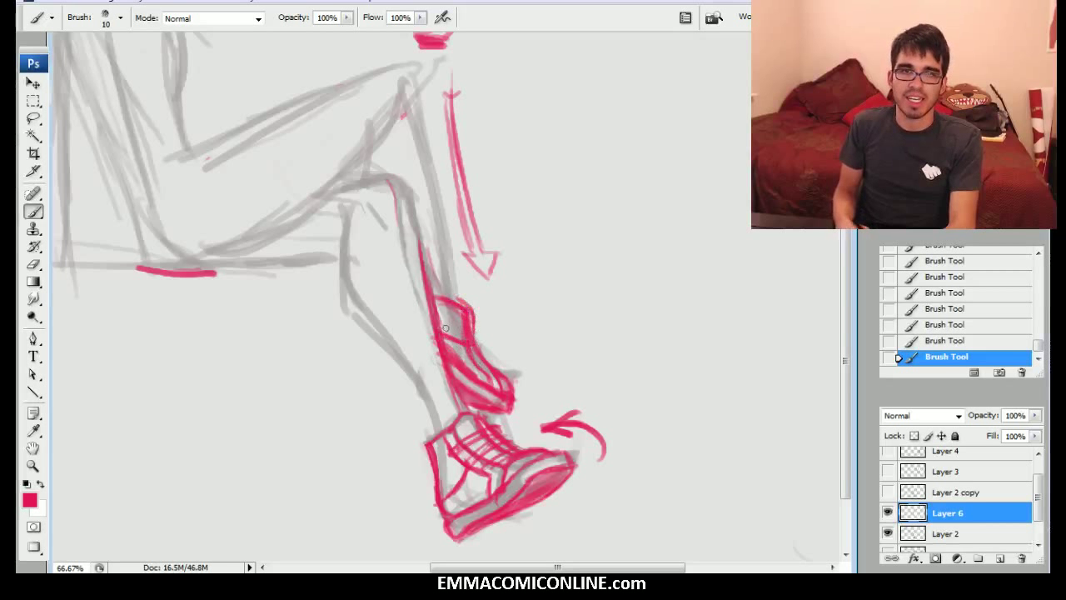
Step: Add the sole edge, side panel lines and instep details to the crossed leg's red shoe
{"action": "left_click", "coordinate": [485, 317]}
{"action": "mouse_move", "coordinate": [516, 421]}
{"action": "left_mouse_down"}
{"action": "mouse_move", "coordinate": [465, 403]}
{"action": "mouse_move", "coordinate": [500, 415]}
{"action": "left_mouse_up"}
{"action": "mouse_move", "coordinate": [491, 413]}
{"action": "left_mouse_down"}
{"action": "mouse_move", "coordinate": [509, 412]}
{"action": "mouse_move", "coordinate": [477, 407]}
{"action": "mouse_move", "coordinate": [472, 394]}
{"action": "mouse_move", "coordinate": [506, 404]}
{"action": "left_mouse_up"}
{"action": "mouse_move", "coordinate": [490, 394]}
{"action": "left_mouse_down"}
{"action": "mouse_move", "coordinate": [505, 400]}
{"action": "mouse_move", "coordinate": [464, 375]}
{"action": "left_mouse_up"}
{"action": "mouse_move", "coordinate": [471, 380]}
{"action": "left_mouse_down"}
{"action": "mouse_move", "coordinate": [455, 356]}
{"action": "mouse_move", "coordinate": [511, 386]}
{"action": "left_mouse_up"}
{"action": "left_click_drag", "start_coordinate": [490, 367], "coordinate": [503, 383]}
{"action": "left_click_drag", "start_coordinate": [478, 348], "coordinate": [486, 359]}
{"action": "left_click_drag", "start_coordinate": [474, 338], "coordinate": [483, 354]}
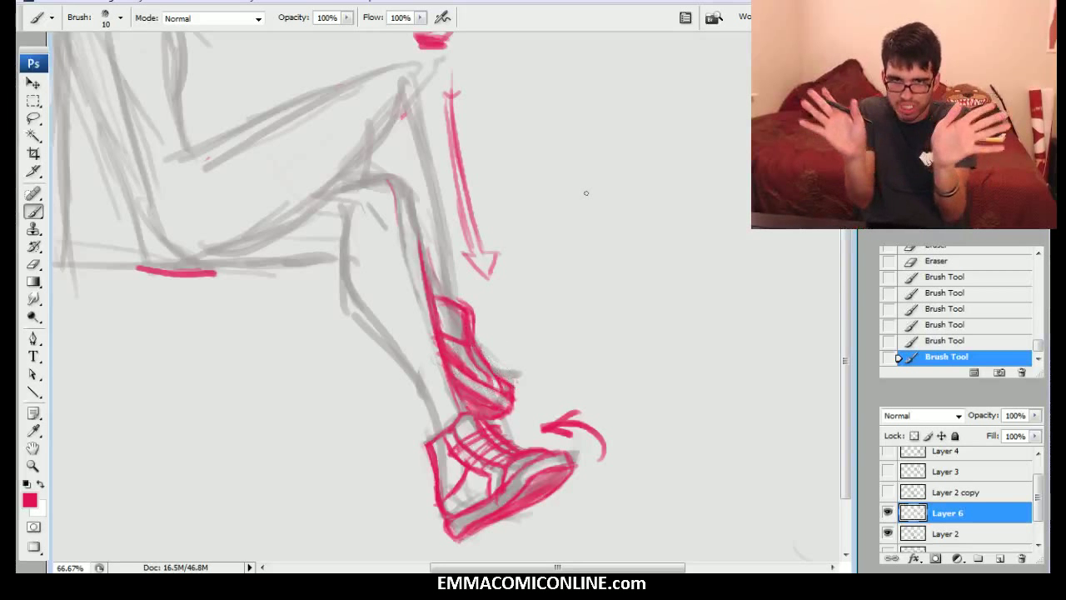
{"action": "left_click_drag", "start_coordinate": [450, 292], "coordinate": [467, 309]}
Step: Trace both lower legs, the knees and the underside of the raised thigh in red over the grey sketch
{"action": "key", "text": "ctrl+minus"}
{"action": "left_click_drag", "start_coordinate": [560, 196], "coordinate": [619, 236]}
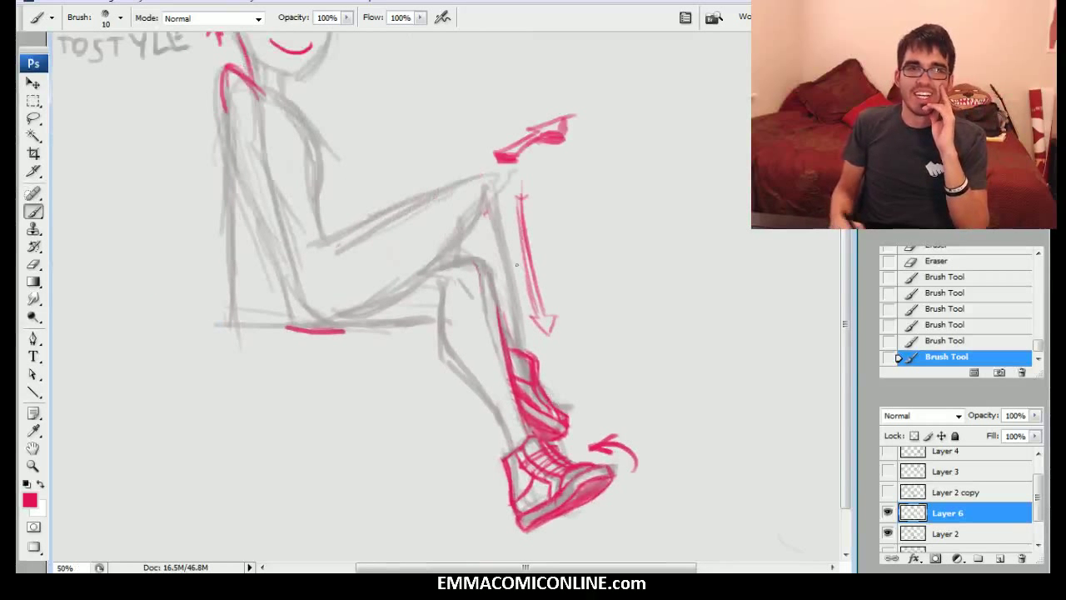
{"action": "mouse_move", "coordinate": [525, 344]}
{"action": "left_mouse_down"}
{"action": "mouse_move", "coordinate": [532, 356]}
{"action": "mouse_move", "coordinate": [488, 185]}
{"action": "left_mouse_up"}
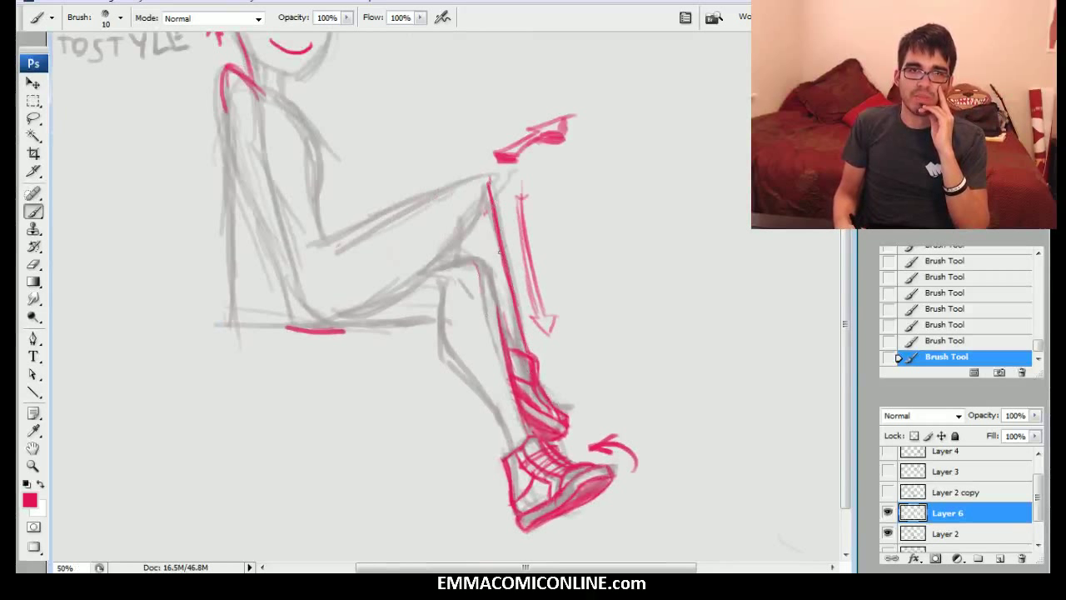
{"action": "mouse_move", "coordinate": [508, 440]}
{"action": "left_mouse_down"}
{"action": "mouse_move", "coordinate": [465, 366]}
{"action": "mouse_move", "coordinate": [443, 287]}
{"action": "mouse_move", "coordinate": [473, 297]}
{"action": "left_mouse_up"}
{"action": "left_click_drag", "start_coordinate": [430, 266], "coordinate": [481, 207]}
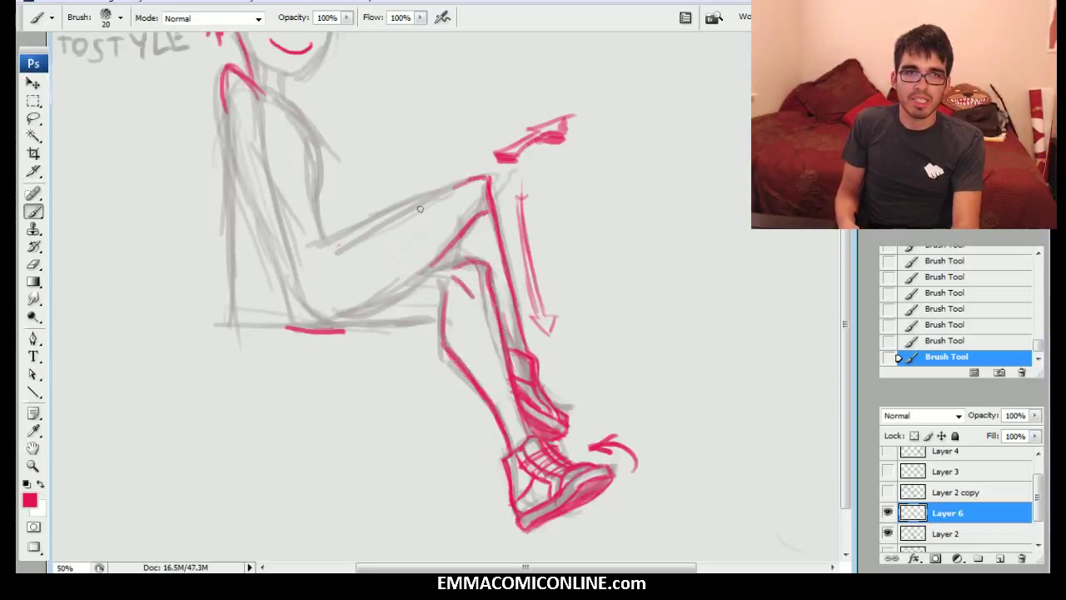
{"action": "mouse_move", "coordinate": [483, 333]}
{"action": "left_mouse_down"}
{"action": "mouse_move", "coordinate": [516, 428]}
{"action": "mouse_move", "coordinate": [438, 325]}
{"action": "mouse_move", "coordinate": [418, 314]}
{"action": "mouse_move", "coordinate": [412, 326]}
{"action": "left_mouse_up"}
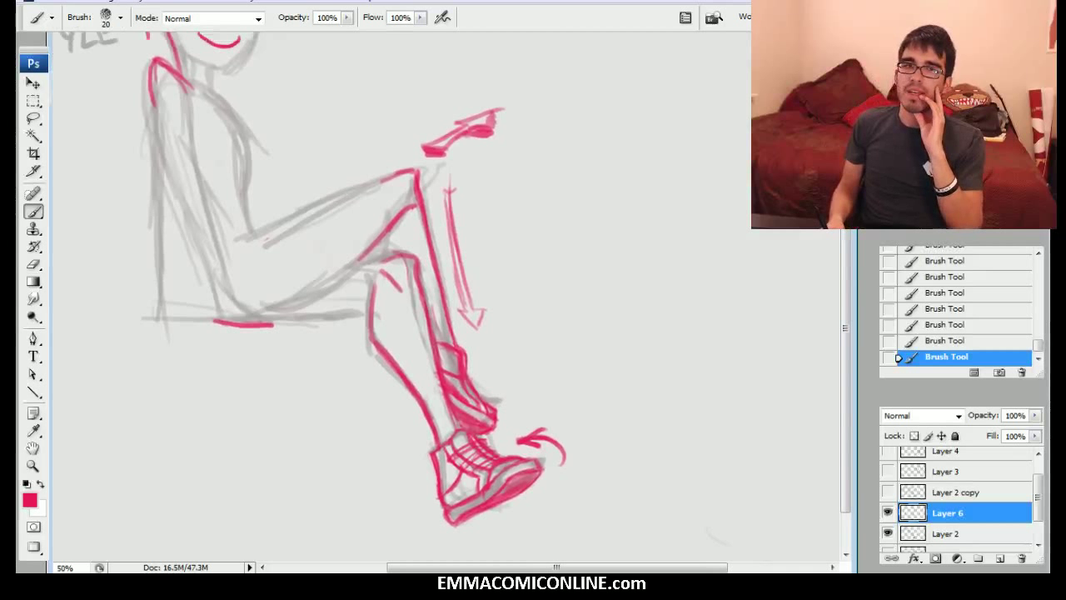
{"action": "left_click_drag", "start_coordinate": [416, 320], "coordinate": [384, 340]}
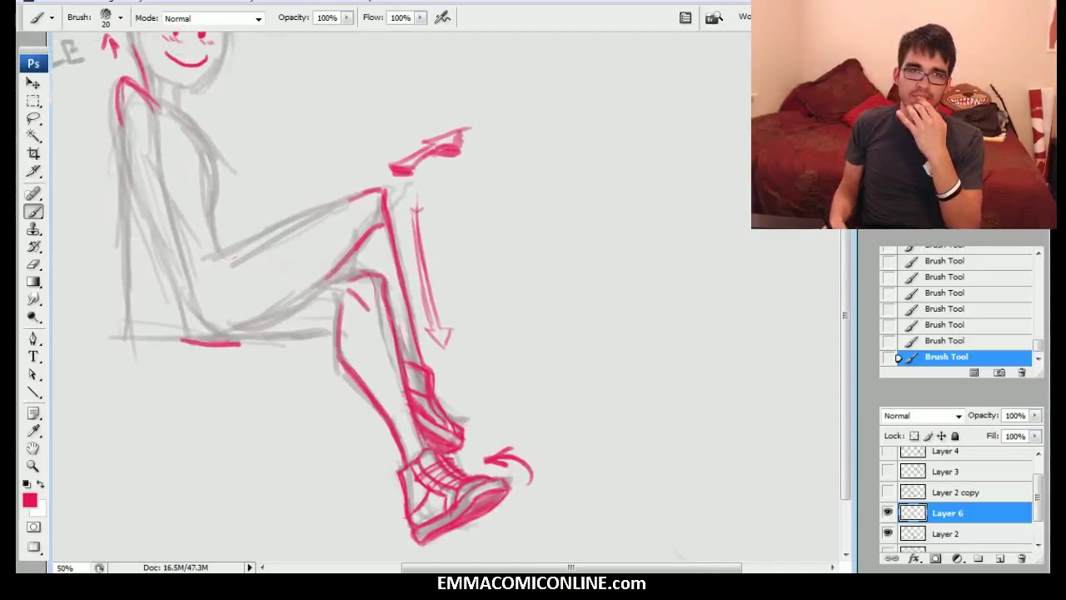
Step: Change the brush colour to a muted pink for sketching in the empty space beside the legs
{"action": "right_click", "coordinate": [483, 339]}
{"action": "key", "text": "Escape"}
{"action": "left_click_drag", "start_coordinate": [794, 296], "coordinate": [723, 282]}
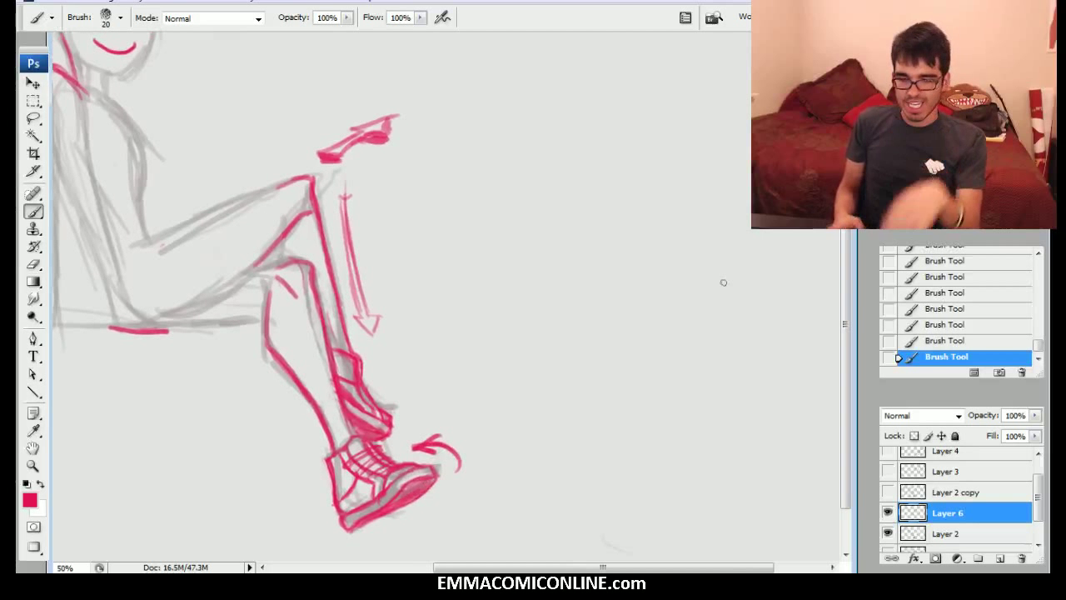
{"action": "left_click_drag", "start_coordinate": [356, 400], "coordinate": [345, 386]}
{"action": "mouse_move", "coordinate": [436, 262]}
{"action": "left_mouse_down"}
{"action": "mouse_move", "coordinate": [571, 337]}
{"action": "mouse_move", "coordinate": [756, 393]}
{"action": "left_mouse_up"}
{"action": "left_click_drag", "start_coordinate": [675, 529], "coordinate": [266, 438]}
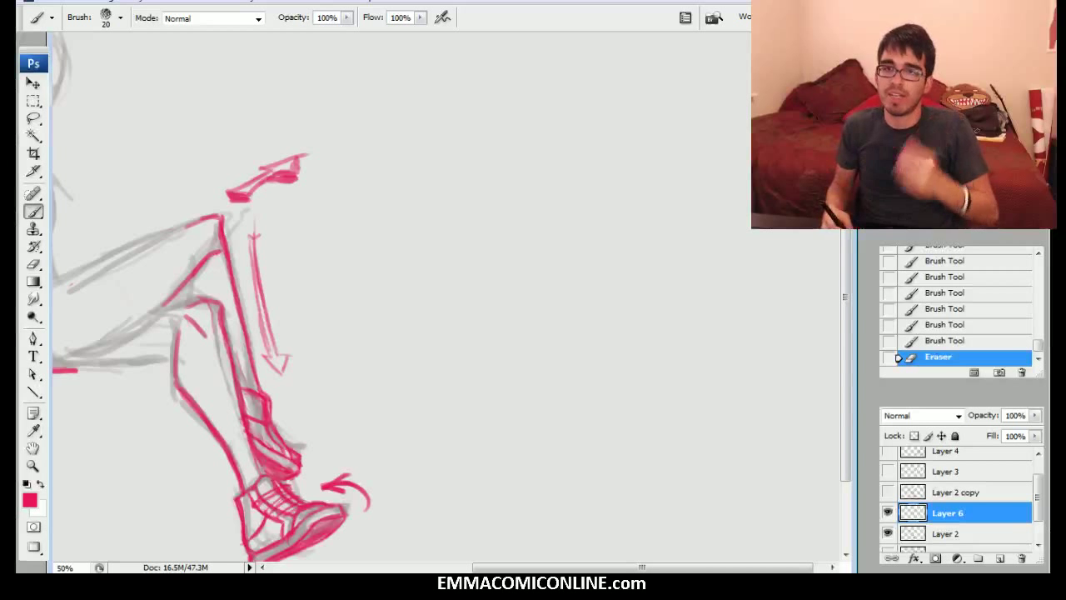
{"action": "left_click", "coordinate": [29, 499]}
{"action": "left_click", "coordinate": [394, 287]}
{"action": "left_click_drag", "start_coordinate": [377, 309], "coordinate": [368, 314]}
{"action": "left_click", "coordinate": [631, 259]}
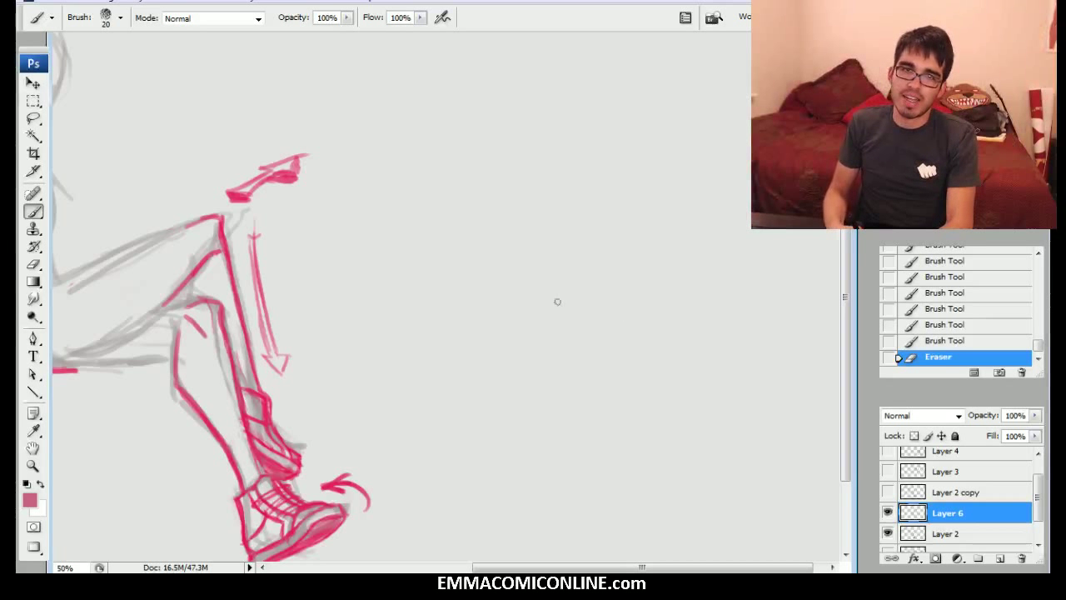
Step: Sketch the rounded front sole outline of a foreshortened shoe in muted pink beside the legs, with a notched inner edge
{"action": "left_click_drag", "start_coordinate": [562, 303], "coordinate": [588, 308]}
{"action": "left_click_drag", "start_coordinate": [544, 298], "coordinate": [589, 308]}
{"action": "left_click_drag", "start_coordinate": [549, 300], "coordinate": [586, 304]}
{"action": "left_click_drag", "start_coordinate": [568, 289], "coordinate": [584, 300]}
{"action": "left_click_drag", "start_coordinate": [568, 287], "coordinate": [605, 271]}
{"action": "mouse_move", "coordinate": [606, 272]}
{"action": "left_mouse_down"}
{"action": "mouse_move", "coordinate": [587, 253]}
{"action": "mouse_move", "coordinate": [605, 271]}
{"action": "left_mouse_up"}
{"action": "left_click_drag", "start_coordinate": [545, 237], "coordinate": [594, 256]}
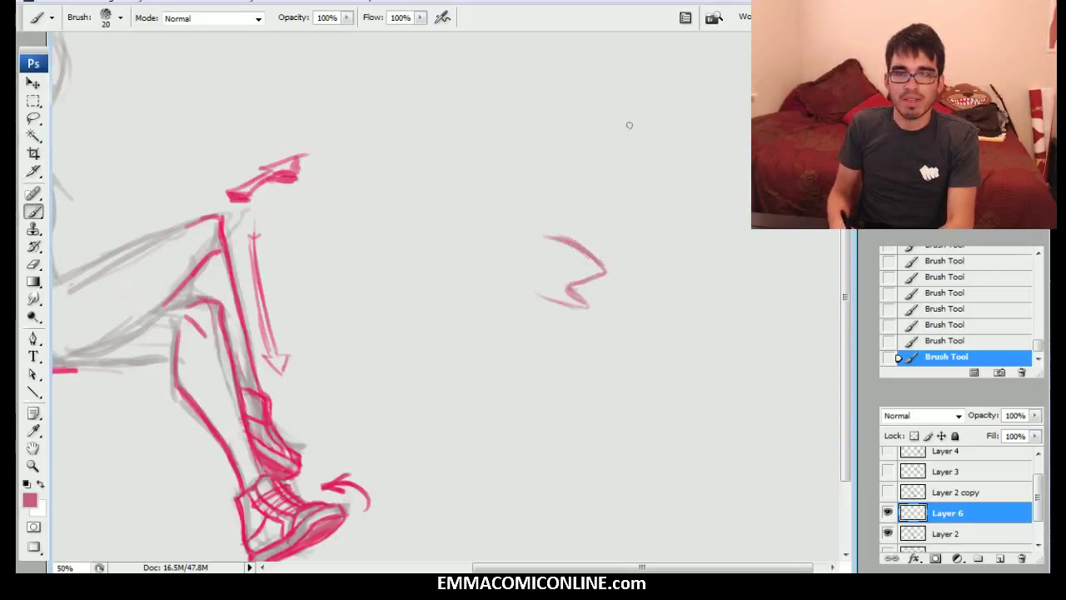
{"action": "mouse_move", "coordinate": [581, 306]}
{"action": "left_mouse_down"}
{"action": "mouse_move", "coordinate": [556, 301]}
{"action": "mouse_move", "coordinate": [529, 261]}
{"action": "mouse_move", "coordinate": [537, 272]}
{"action": "mouse_move", "coordinate": [534, 238]}
{"action": "left_mouse_up"}
{"action": "mouse_move", "coordinate": [603, 270]}
{"action": "left_mouse_down"}
{"action": "mouse_move", "coordinate": [572, 288]}
{"action": "mouse_move", "coordinate": [580, 301]}
{"action": "mouse_move", "coordinate": [578, 280]}
{"action": "mouse_move", "coordinate": [599, 271]}
{"action": "mouse_move", "coordinate": [621, 301]}
{"action": "left_mouse_up"}
Step: Complete the foreshortened shoe with curved sole bands, upper sides, a rounded top and light sole hatching using a 15 px brush
{"action": "key", "text": "bracketleft"}
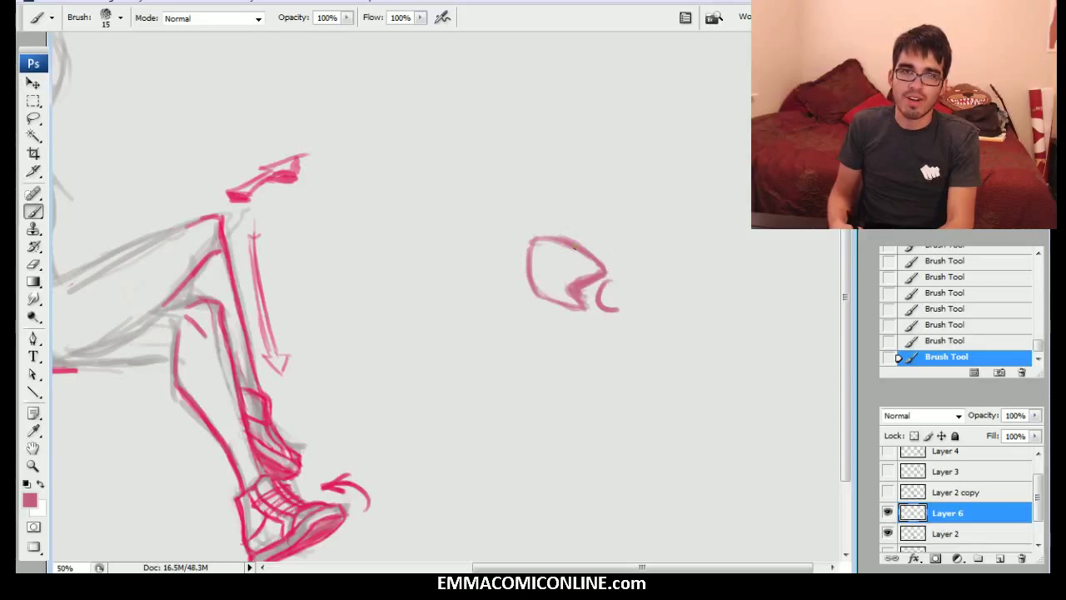
{"action": "mouse_move", "coordinate": [604, 251]}
{"action": "left_mouse_down"}
{"action": "mouse_move", "coordinate": [553, 225]}
{"action": "mouse_move", "coordinate": [535, 240]}
{"action": "mouse_move", "coordinate": [529, 275]}
{"action": "mouse_move", "coordinate": [573, 217]}
{"action": "mouse_move", "coordinate": [609, 245]}
{"action": "left_mouse_up"}
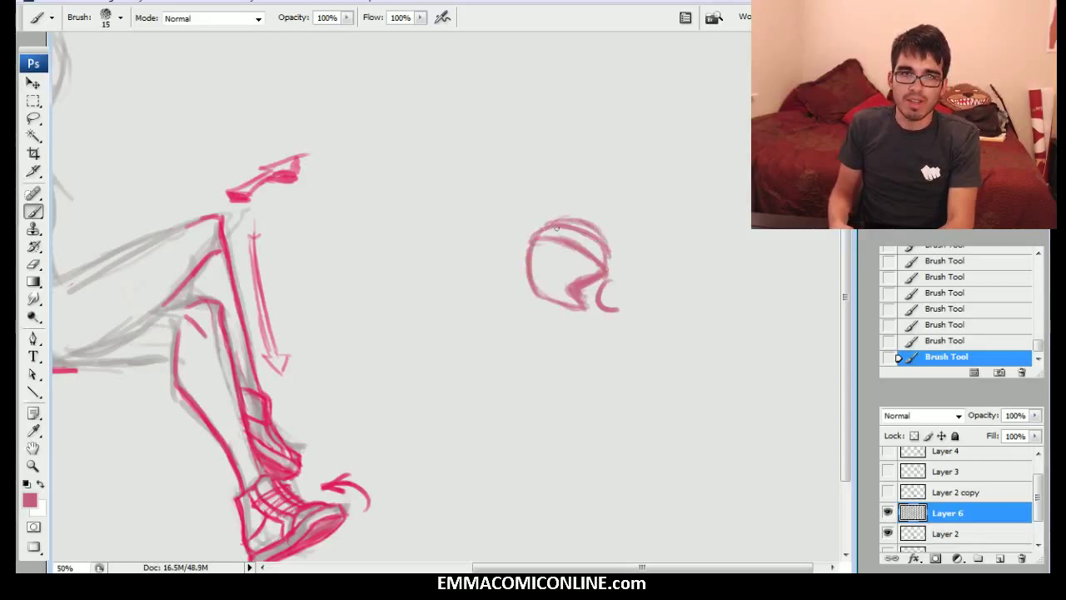
{"action": "mouse_move", "coordinate": [585, 308]}
{"action": "left_mouse_down"}
{"action": "mouse_move", "coordinate": [567, 295]}
{"action": "mouse_move", "coordinate": [582, 276]}
{"action": "mouse_move", "coordinate": [582, 305]}
{"action": "mouse_move", "coordinate": [597, 282]}
{"action": "left_mouse_up"}
{"action": "left_click_drag", "start_coordinate": [583, 292], "coordinate": [583, 302]}
{"action": "mouse_move", "coordinate": [557, 189]}
{"action": "left_mouse_down"}
{"action": "mouse_move", "coordinate": [534, 236]}
{"action": "mouse_move", "coordinate": [562, 185]}
{"action": "mouse_move", "coordinate": [578, 182]}
{"action": "left_mouse_up"}
{"action": "mouse_move", "coordinate": [611, 260]}
{"action": "left_mouse_down"}
{"action": "mouse_move", "coordinate": [615, 225]}
{"action": "mouse_move", "coordinate": [611, 247]}
{"action": "left_mouse_up"}
{"action": "mouse_move", "coordinate": [558, 215]}
{"action": "left_mouse_down"}
{"action": "mouse_move", "coordinate": [544, 234]}
{"action": "mouse_move", "coordinate": [583, 189]}
{"action": "mouse_move", "coordinate": [575, 215]}
{"action": "mouse_move", "coordinate": [611, 201]}
{"action": "left_mouse_up"}
{"action": "mouse_move", "coordinate": [611, 201]}
{"action": "left_mouse_down"}
{"action": "mouse_move", "coordinate": [612, 235]}
{"action": "mouse_move", "coordinate": [588, 186]}
{"action": "mouse_move", "coordinate": [608, 193]}
{"action": "left_mouse_up"}
{"action": "mouse_move", "coordinate": [545, 240]}
{"action": "left_mouse_down"}
{"action": "mouse_move", "coordinate": [597, 262]}
{"action": "mouse_move", "coordinate": [581, 284]}
{"action": "left_mouse_up"}
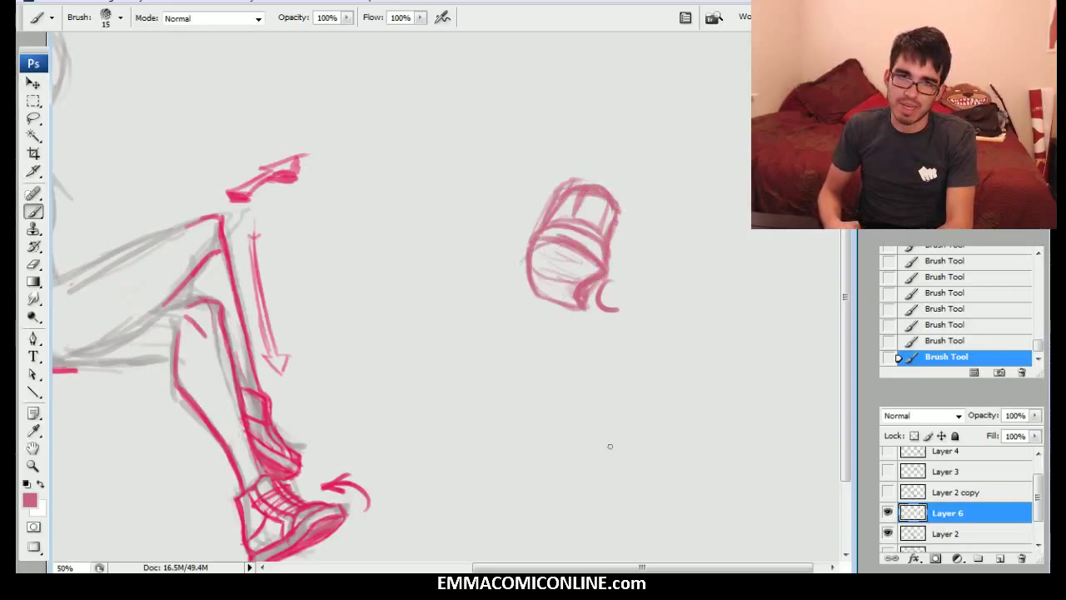
Step: Sketch a long, tilted shoe sole with a visible underside and a side edge below the first shoe
{"action": "mouse_move", "coordinate": [563, 433]}
{"action": "left_mouse_down"}
{"action": "mouse_move", "coordinate": [627, 438]}
{"action": "mouse_move", "coordinate": [505, 373]}
{"action": "mouse_move", "coordinate": [485, 394]}
{"action": "mouse_move", "coordinate": [560, 425]}
{"action": "mouse_move", "coordinate": [641, 440]}
{"action": "mouse_move", "coordinate": [520, 385]}
{"action": "mouse_move", "coordinate": [487, 385]}
{"action": "mouse_move", "coordinate": [523, 391]}
{"action": "left_mouse_up"}
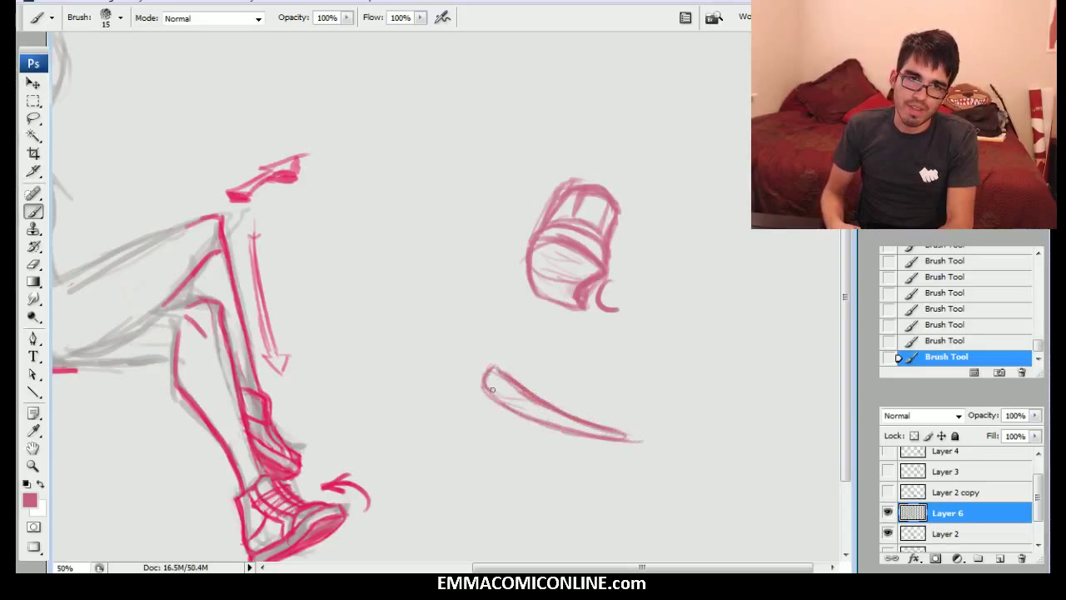
{"action": "left_click_drag", "start_coordinate": [490, 359], "coordinate": [543, 408]}
{"action": "mouse_move", "coordinate": [482, 376]}
{"action": "left_mouse_down"}
{"action": "mouse_move", "coordinate": [509, 358]}
{"action": "mouse_move", "coordinate": [629, 427]}
{"action": "left_mouse_up"}
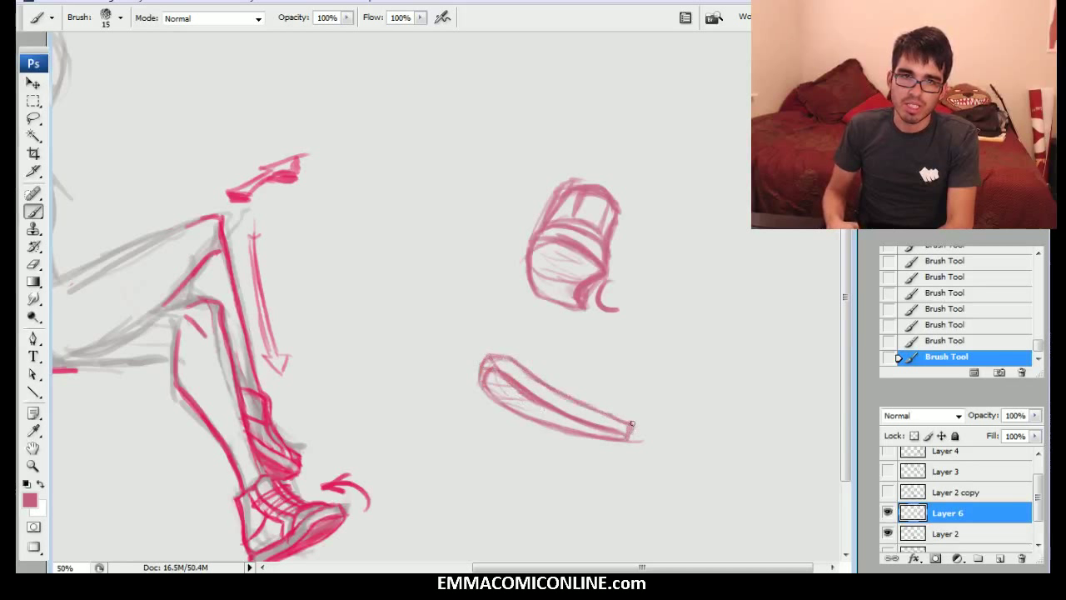
Step: Lasso the first shoe sketch, move it up towards the legs and deselect it
{"action": "key", "text": "l"}
{"action": "mouse_move", "coordinate": [495, 296]}
{"action": "left_mouse_down"}
{"action": "mouse_move", "coordinate": [507, 186]}
{"action": "mouse_move", "coordinate": [517, 289]}
{"action": "left_mouse_up"}
{"action": "left_click", "coordinate": [35, 84]}
{"action": "mouse_move", "coordinate": [555, 223]}
{"action": "left_mouse_down"}
{"action": "mouse_move", "coordinate": [543, 203]}
{"action": "mouse_move", "coordinate": [409, 133]}
{"action": "left_mouse_up"}
{"action": "key", "text": "l"}
{"action": "key", "text": "ctrl+d"}
Step: Draw the toe cap, curved instep and upright tongue above the tilted sole with a 20 px brush
{"action": "key", "text": "b"}
{"action": "left_click_drag", "start_coordinate": [502, 363], "coordinate": [518, 343]}
{"action": "left_click_drag", "start_coordinate": [492, 353], "coordinate": [544, 350]}
{"action": "mouse_move", "coordinate": [515, 345]}
{"action": "left_mouse_down"}
{"action": "mouse_move", "coordinate": [558, 353]}
{"action": "mouse_move", "coordinate": [581, 330]}
{"action": "left_mouse_up"}
{"action": "left_click_drag", "start_coordinate": [534, 351], "coordinate": [581, 300]}
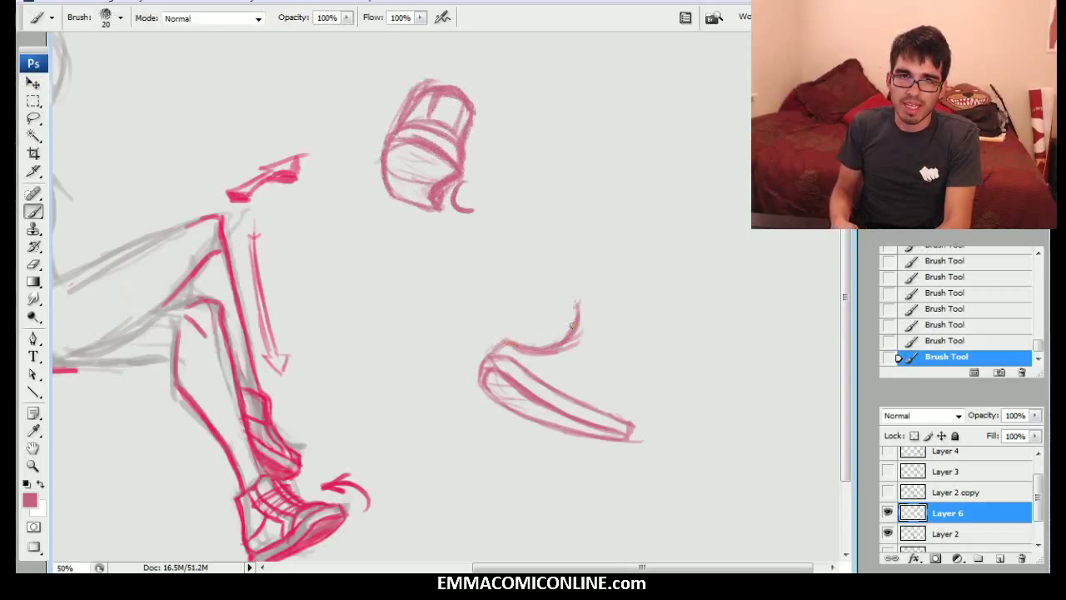
{"action": "mouse_move", "coordinate": [525, 350]}
{"action": "left_mouse_down"}
{"action": "mouse_move", "coordinate": [587, 342]}
{"action": "mouse_move", "coordinate": [604, 303]}
{"action": "left_mouse_up"}
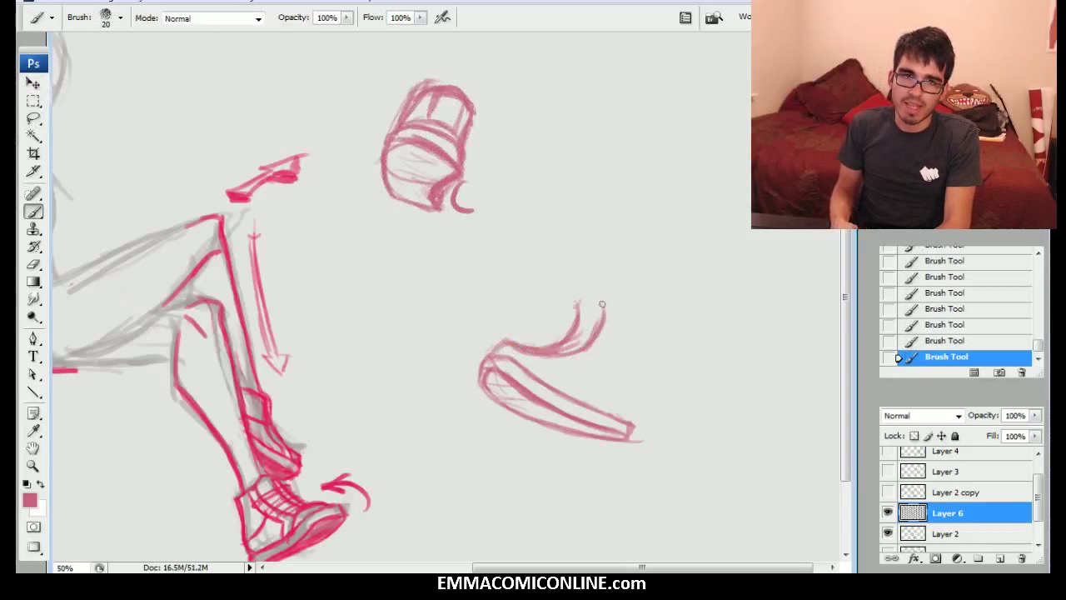
{"action": "mouse_move", "coordinate": [566, 334]}
{"action": "left_mouse_down"}
{"action": "mouse_move", "coordinate": [606, 320]}
{"action": "mouse_move", "coordinate": [608, 299]}
{"action": "mouse_move", "coordinate": [580, 319]}
{"action": "left_mouse_up"}
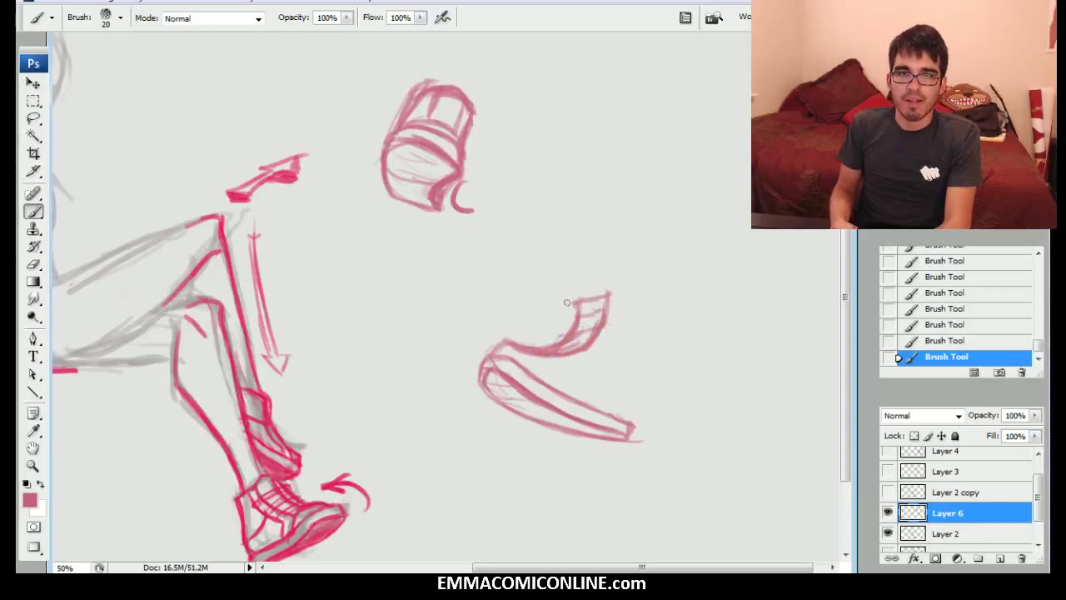
{"action": "key", "text": "bracketleft"}
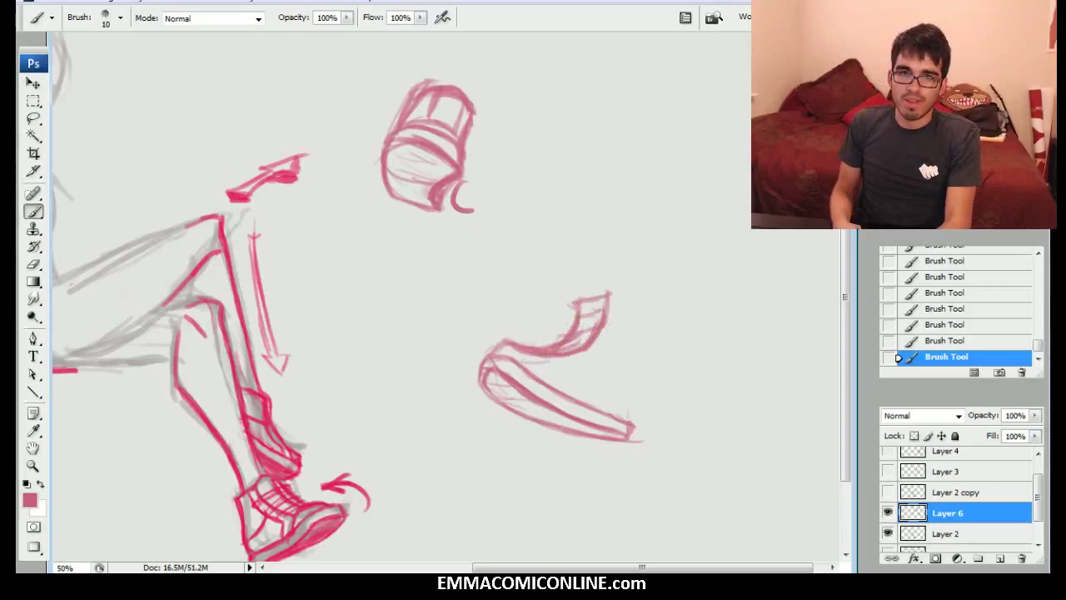
{"action": "key", "text": "bracketleft"}
{"action": "left_click_drag", "start_coordinate": [568, 290], "coordinate": [550, 343]}
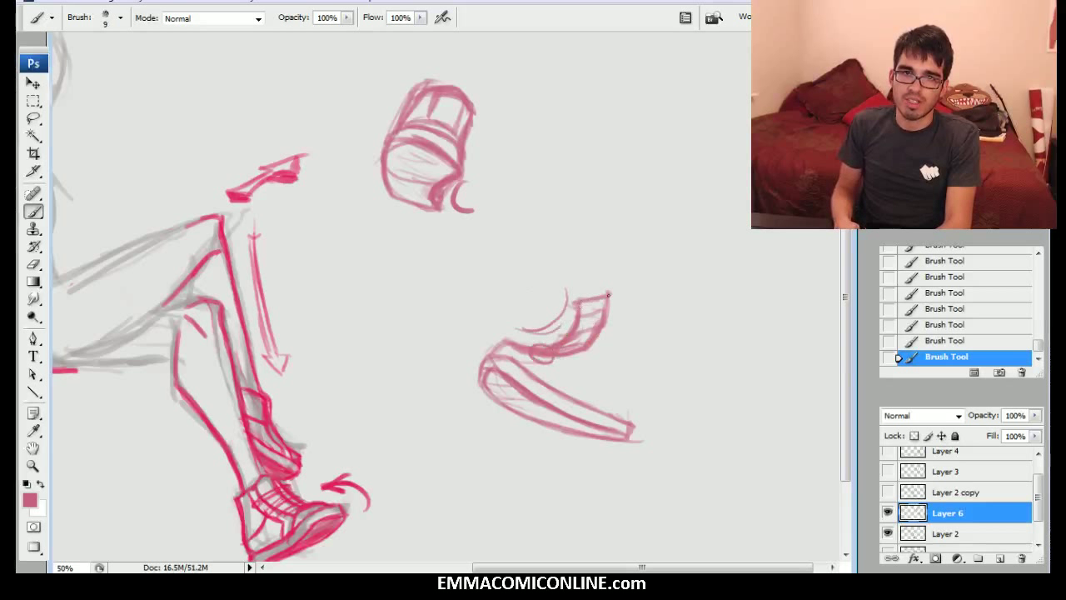
{"action": "left_click", "coordinate": [957, 295]}
{"action": "left_click_drag", "start_coordinate": [1038, 344], "coordinate": [1030, 329]}
{"action": "left_click", "coordinate": [991, 294]}
Step: Draw the second shoe's heel, ankle collar, tongue edges and side panel lines with a 15 px brush
{"action": "key", "text": "bracketright"}
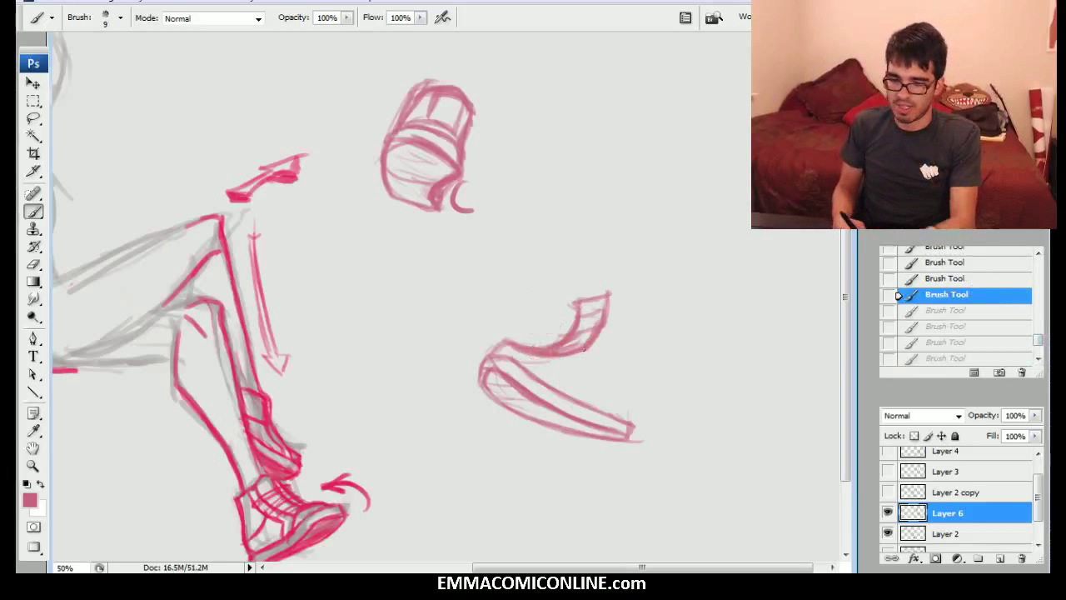
{"action": "key", "text": "bracketright"}
{"action": "mouse_move", "coordinate": [634, 429]}
{"action": "left_mouse_down"}
{"action": "mouse_move", "coordinate": [638, 346]}
{"action": "mouse_move", "coordinate": [617, 317]}
{"action": "mouse_move", "coordinate": [636, 339]}
{"action": "left_mouse_up"}
{"action": "mouse_move", "coordinate": [588, 306]}
{"action": "left_mouse_down"}
{"action": "mouse_move", "coordinate": [579, 339]}
{"action": "mouse_move", "coordinate": [597, 320]}
{"action": "mouse_move", "coordinate": [597, 301]}
{"action": "mouse_move", "coordinate": [571, 313]}
{"action": "mouse_move", "coordinate": [562, 356]}
{"action": "left_mouse_up"}
{"action": "left_click_drag", "start_coordinate": [577, 300], "coordinate": [575, 302]}
{"action": "mouse_move", "coordinate": [579, 302]}
{"action": "left_mouse_down"}
{"action": "mouse_move", "coordinate": [561, 346]}
{"action": "mouse_move", "coordinate": [563, 315]}
{"action": "left_mouse_up"}
{"action": "mouse_move", "coordinate": [564, 315]}
{"action": "left_mouse_down"}
{"action": "mouse_move", "coordinate": [560, 344]}
{"action": "mouse_move", "coordinate": [541, 361]}
{"action": "mouse_move", "coordinate": [555, 356]}
{"action": "mouse_move", "coordinate": [576, 400]}
{"action": "mouse_move", "coordinate": [573, 379]}
{"action": "mouse_move", "coordinate": [606, 320]}
{"action": "left_mouse_up"}
{"action": "left_click_drag", "start_coordinate": [611, 392], "coordinate": [633, 400]}
{"action": "left_click_drag", "start_coordinate": [586, 365], "coordinate": [627, 397]}
{"action": "left_click_drag", "start_coordinate": [542, 357], "coordinate": [500, 341]}
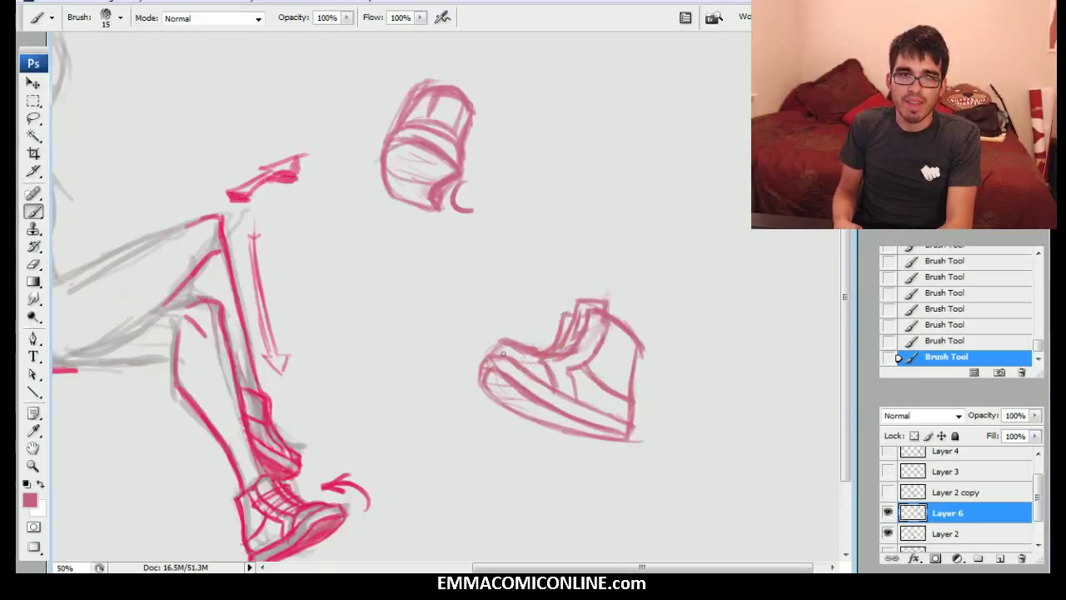
Step: Shade the underside of the tilted sole with a larger brush and add lace lines across the shoe's instep
{"action": "key", "text": "bracketright"}
{"action": "key", "text": "bracketright"}
{"action": "key", "text": "bracketright"}
{"action": "key", "text": "bracketright"}
{"action": "key", "text": "bracketright"}
{"action": "left_click_drag", "start_coordinate": [497, 383], "coordinate": [605, 433]}
{"action": "key", "text": "bracketleft"}
{"action": "key", "text": "bracketleft"}
{"action": "key", "text": "bracketleft"}
{"action": "mouse_move", "coordinate": [596, 330]}
{"action": "left_mouse_down"}
{"action": "mouse_move", "coordinate": [571, 328]}
{"action": "mouse_move", "coordinate": [593, 332]}
{"action": "mouse_move", "coordinate": [575, 342]}
{"action": "mouse_move", "coordinate": [615, 367]}
{"action": "left_mouse_up"}
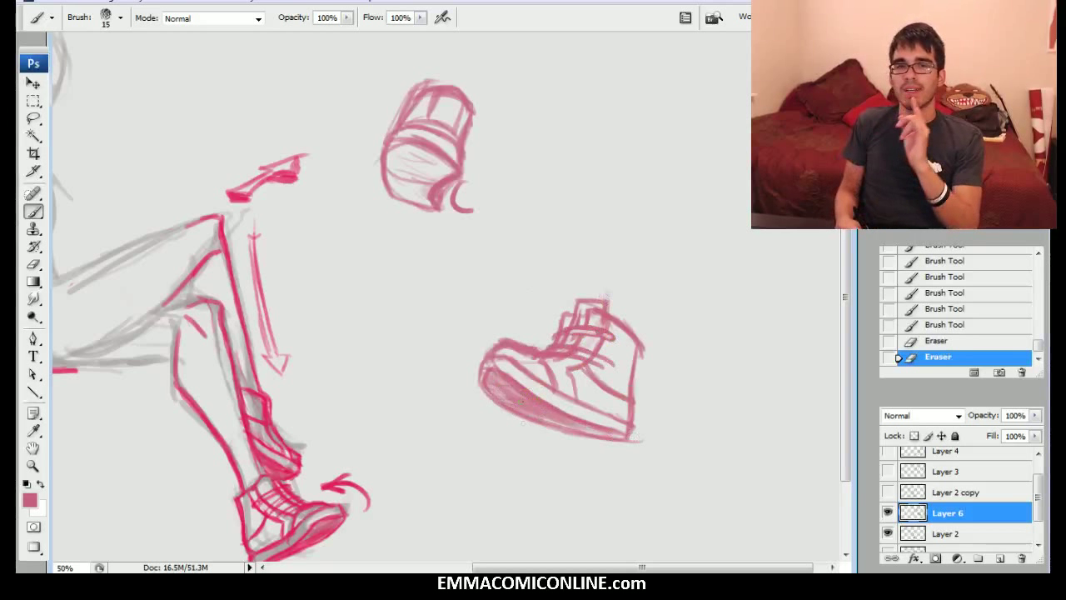
{"action": "mouse_move", "coordinate": [523, 402]}
{"action": "left_mouse_down"}
{"action": "mouse_move", "coordinate": [500, 376]}
{"action": "mouse_move", "coordinate": [522, 409]}
{"action": "left_mouse_up"}
{"action": "left_click_drag", "start_coordinate": [510, 387], "coordinate": [570, 430]}
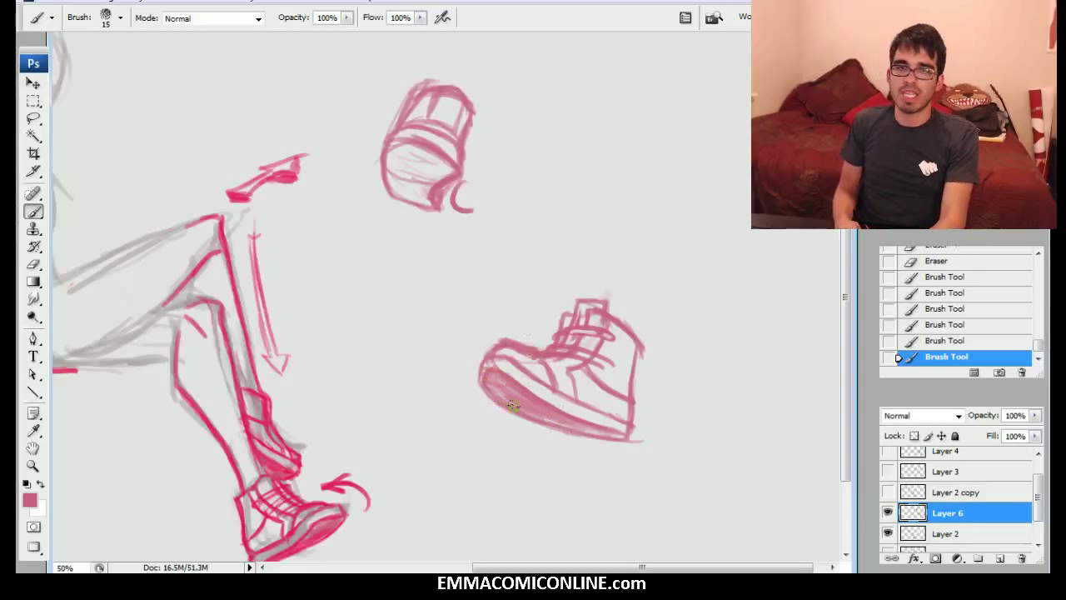
Step: Try erasing the shaded underside of the second shoe so that only its side sole edge remains
{"action": "mouse_move", "coordinate": [514, 410]}
{"action": "left_mouse_down"}
{"action": "mouse_move", "coordinate": [496, 392]}
{"action": "mouse_move", "coordinate": [607, 441]}
{"action": "mouse_move", "coordinate": [486, 380]}
{"action": "left_mouse_up"}
{"action": "key", "text": "bracketright"}
{"action": "mouse_move", "coordinate": [552, 405]}
{"action": "left_mouse_down"}
{"action": "mouse_move", "coordinate": [620, 431]}
{"action": "mouse_move", "coordinate": [484, 367]}
{"action": "left_mouse_up"}
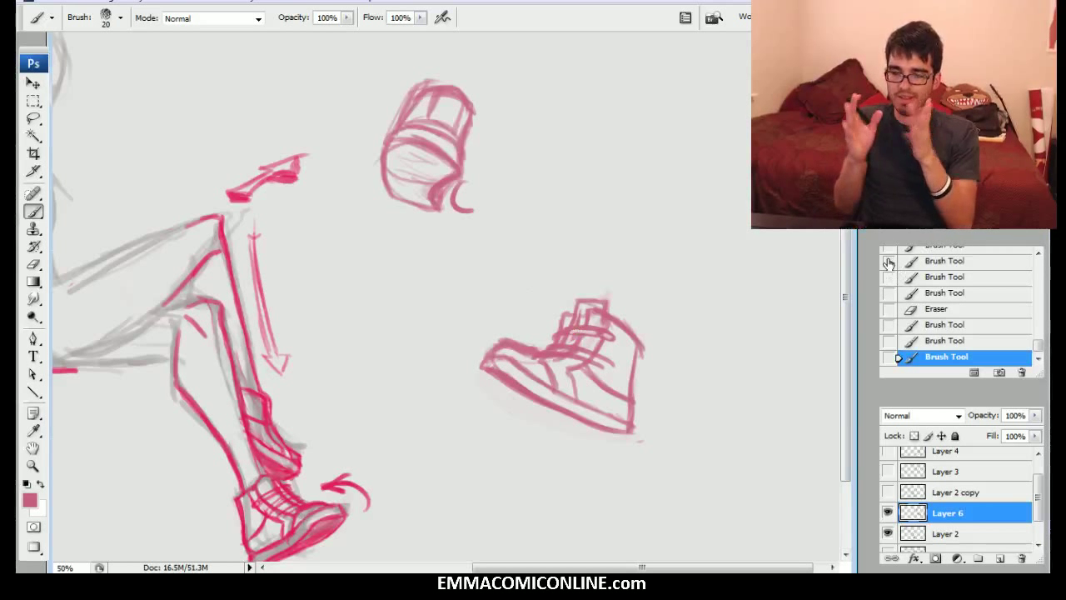
{"action": "left_click", "coordinate": [937, 294]}
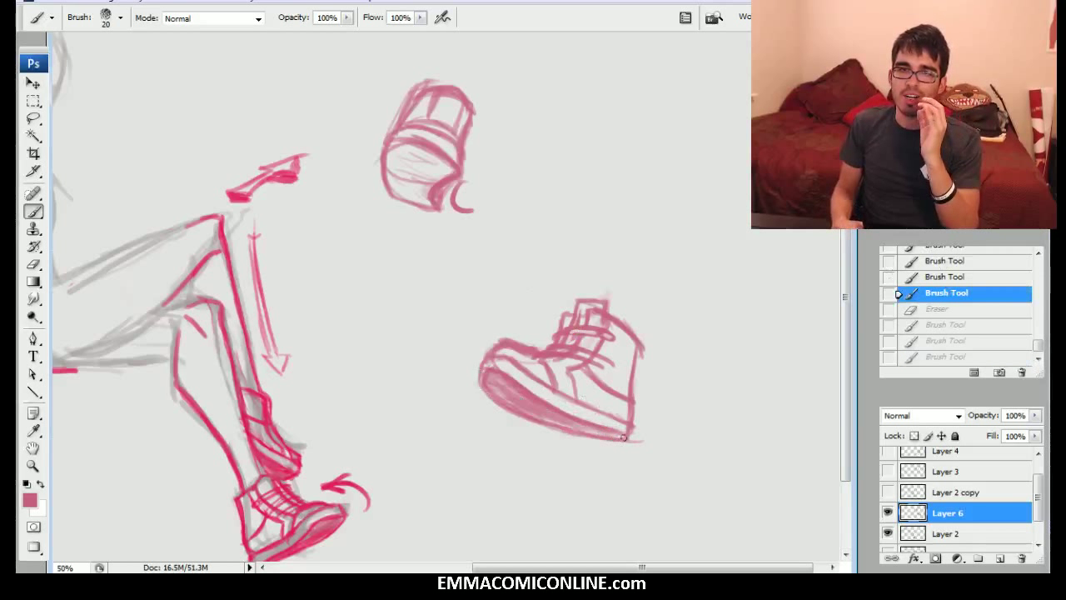
Step: Darken the sole's underside and label it with an arrow and a handwritten "90%" below the shoe
{"action": "left_click_drag", "start_coordinate": [618, 436], "coordinate": [546, 416]}
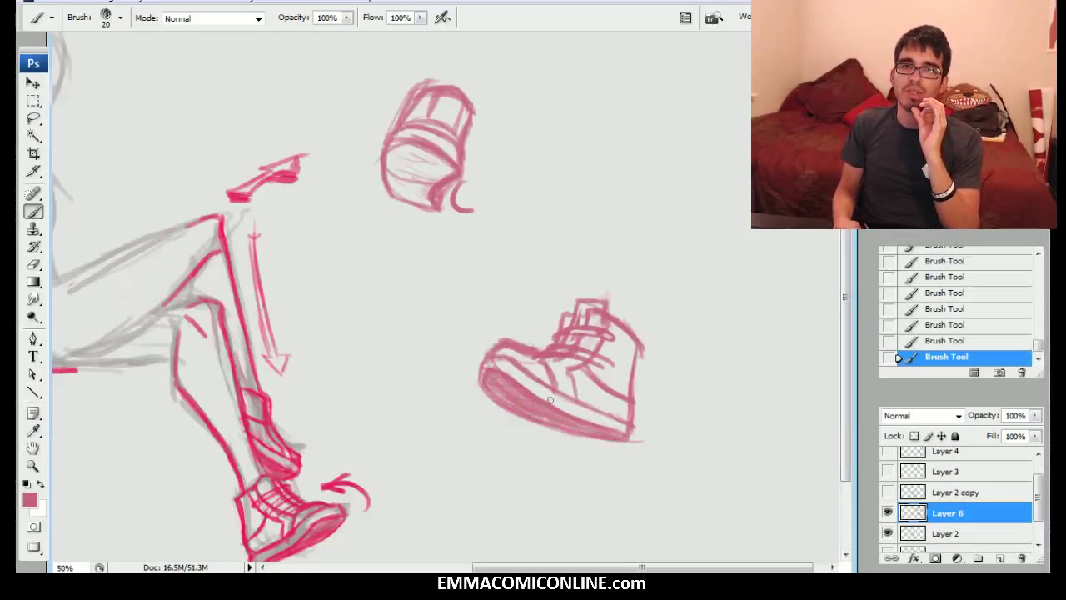
{"action": "left_click_drag", "start_coordinate": [474, 479], "coordinate": [504, 429]}
{"action": "mouse_move", "coordinate": [479, 434]}
{"action": "left_mouse_down"}
{"action": "mouse_move", "coordinate": [505, 453]}
{"action": "mouse_move", "coordinate": [509, 478]}
{"action": "left_mouse_up"}
{"action": "mouse_move", "coordinate": [543, 477]}
{"action": "left_mouse_down"}
{"action": "mouse_move", "coordinate": [529, 504]}
{"action": "mouse_move", "coordinate": [548, 491]}
{"action": "left_mouse_up"}
{"action": "left_click_drag", "start_coordinate": [535, 471], "coordinate": [533, 474]}
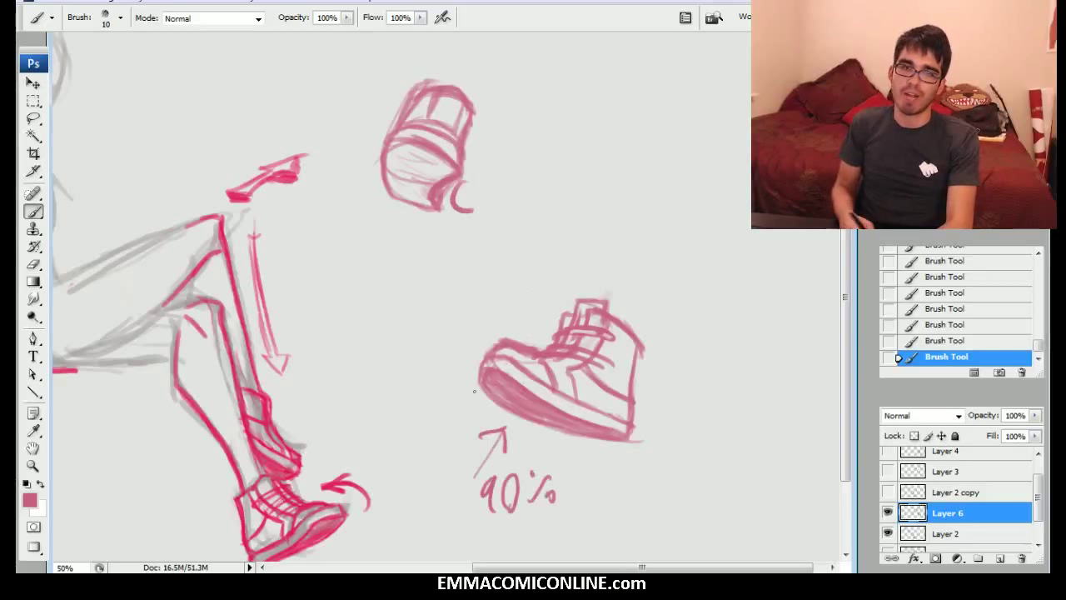
{"action": "left_click", "coordinate": [32, 83]}
{"action": "mouse_move", "coordinate": [544, 374]}
{"action": "left_mouse_down"}
{"action": "mouse_move", "coordinate": [462, 326]}
{"action": "mouse_move", "coordinate": [485, 325]}
{"action": "left_mouse_up"}
{"action": "left_click", "coordinate": [990, 340]}
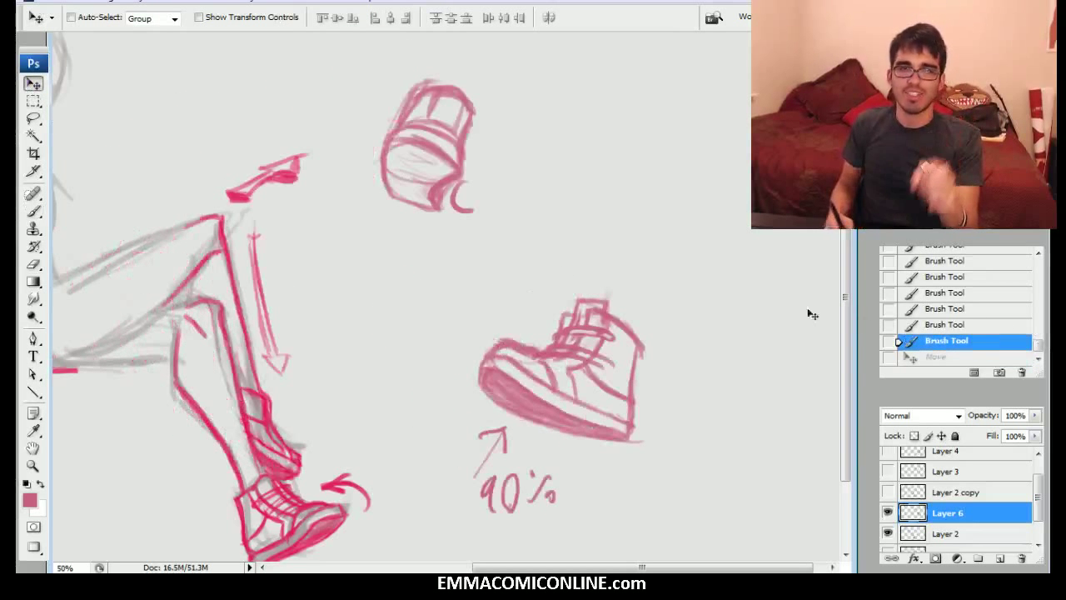
Step: Lasso the second shoe with its arrow and "90%" label, move them beneath the first shoe and deselect
{"action": "key", "text": "l"}
{"action": "mouse_move", "coordinate": [446, 473]}
{"action": "left_mouse_down"}
{"action": "mouse_move", "coordinate": [594, 510]}
{"action": "mouse_move", "coordinate": [521, 256]}
{"action": "mouse_move", "coordinate": [440, 207]}
{"action": "left_mouse_up"}
{"action": "left_click", "coordinate": [32, 83]}
{"action": "left_click_drag", "start_coordinate": [445, 260], "coordinate": [439, 273]}
{"action": "key", "text": "l"}
{"action": "left_click", "coordinate": [541, 268]}
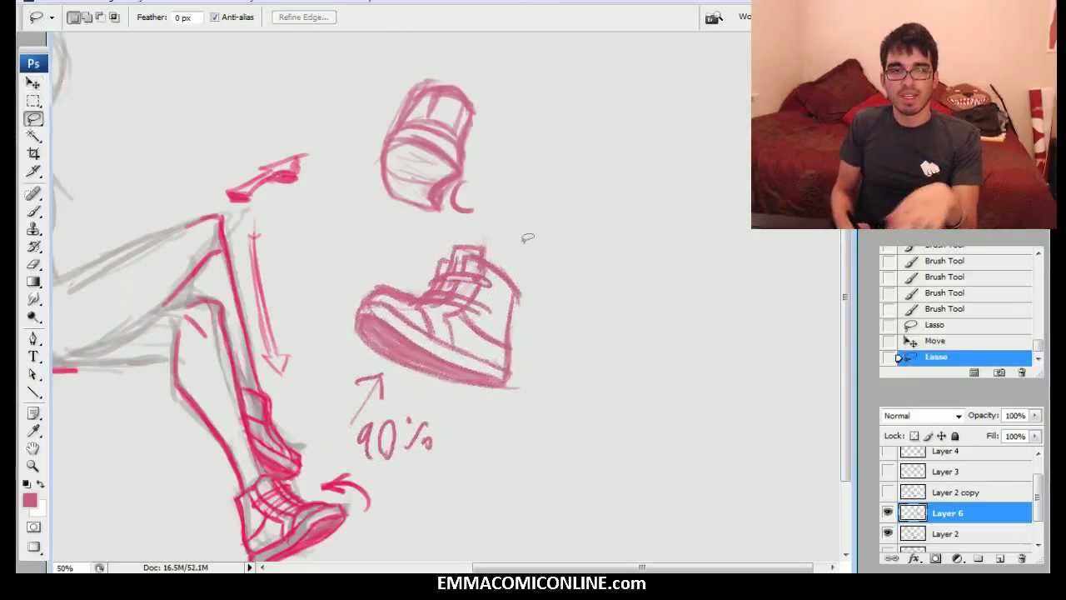
Step: Switch to Windows Photo Gallery and examine the angles and soles of the character's laced boots in the reference picture
{"action": "key", "text": "b"}
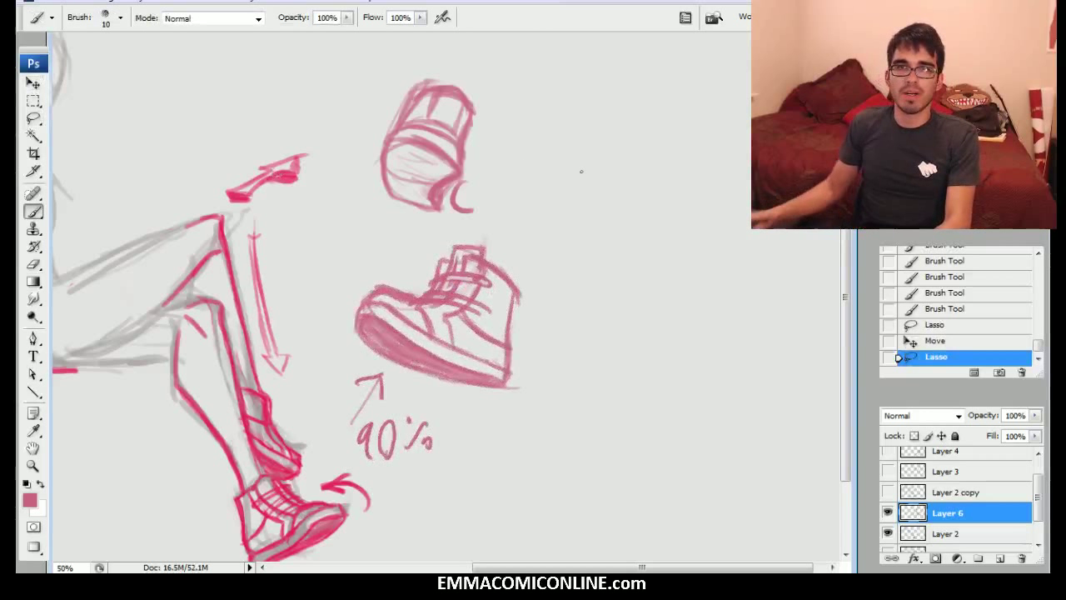
{"action": "left_click_drag", "start_coordinate": [542, 283], "coordinate": [516, 310]}
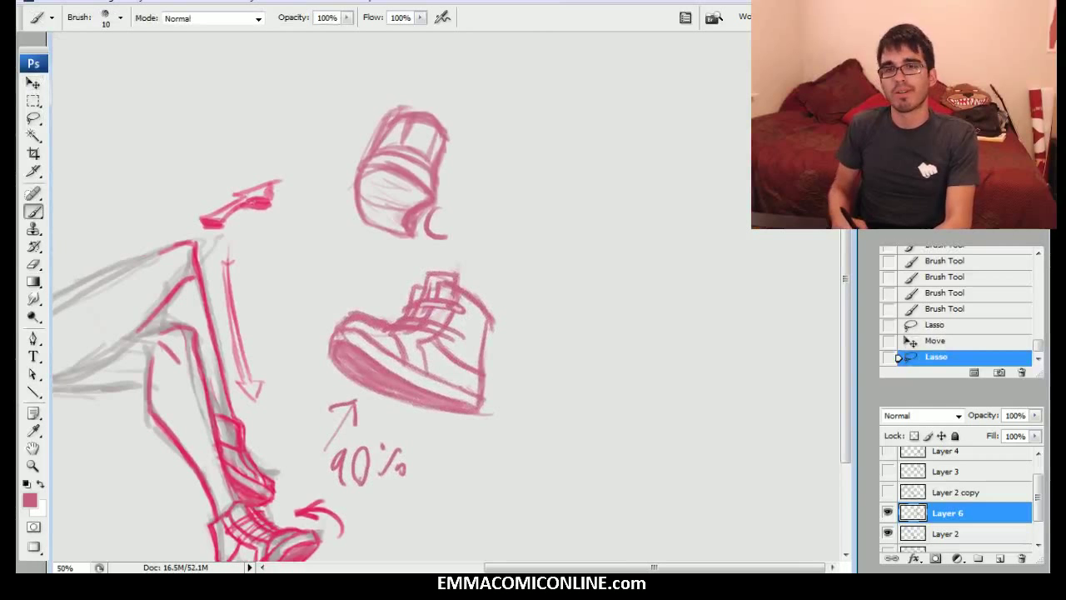
{"action": "scroll", "coordinate": [617, 407], "scroll_direction": "down", "scroll_amount": 3}
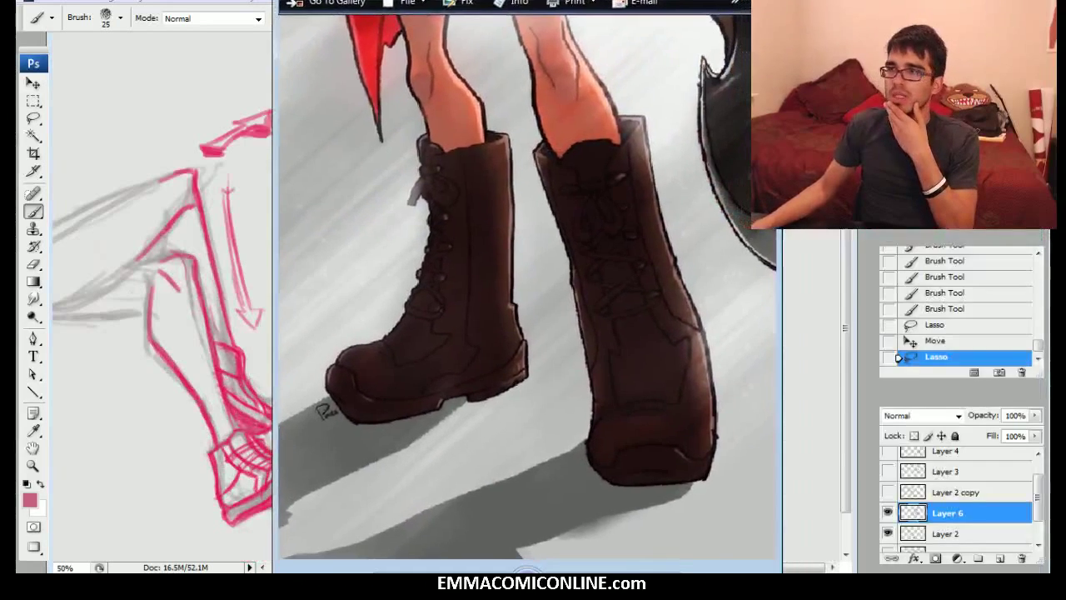
{"action": "left_click_drag", "start_coordinate": [537, 0], "coordinate": [498, 5]}
{"action": "scroll", "coordinate": [492, 237], "scroll_direction": "down", "scroll_amount": 5}
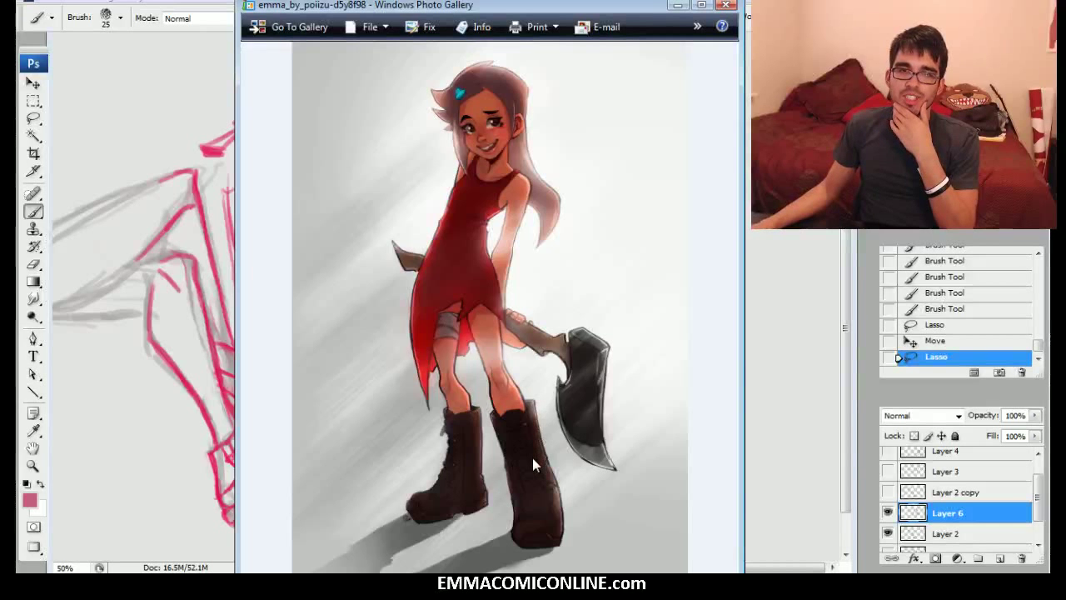
{"action": "scroll", "coordinate": [539, 471], "scroll_direction": "up", "scroll_amount": 4}
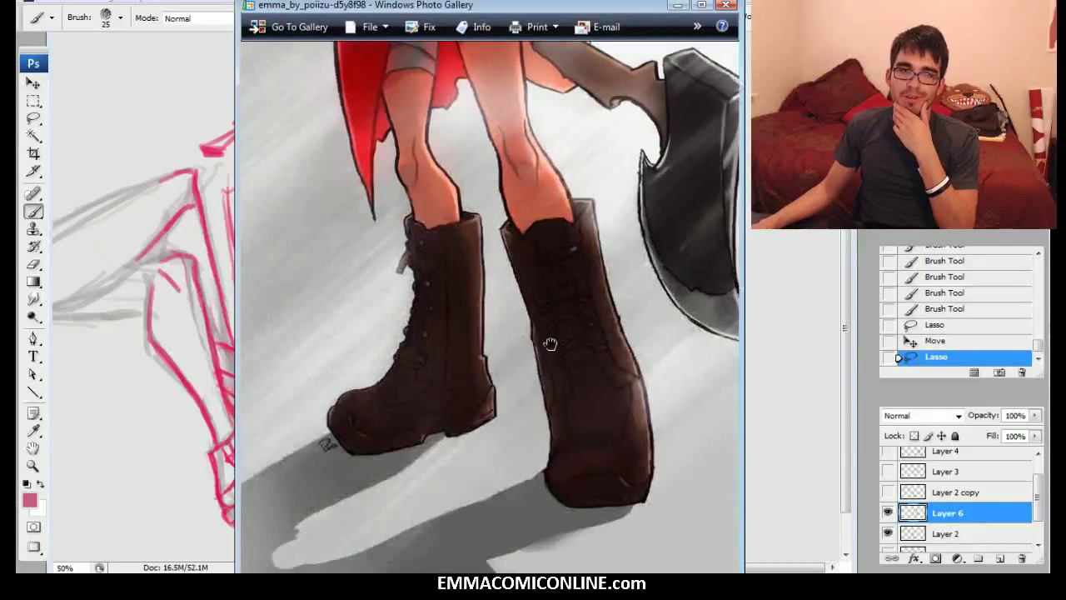
{"action": "scroll", "coordinate": [546, 370], "scroll_direction": "up", "scroll_amount": 3}
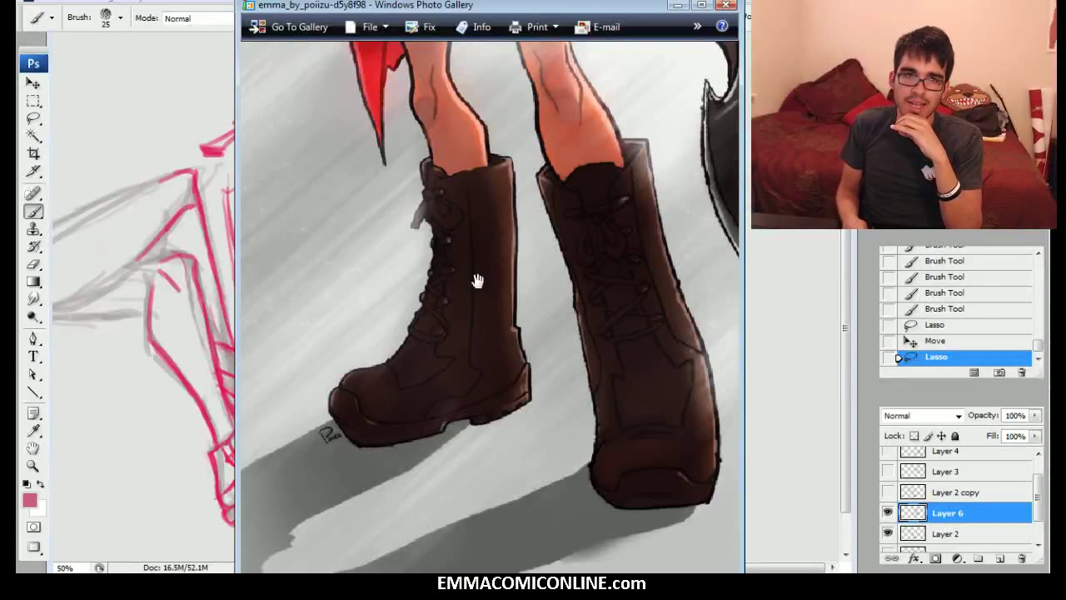
{"action": "mouse_move", "coordinate": [612, 7]}
{"action": "left_mouse_down"}
{"action": "mouse_move", "coordinate": [986, 4]}
{"action": "mouse_move", "coordinate": [974, 0]}
{"action": "left_mouse_up"}
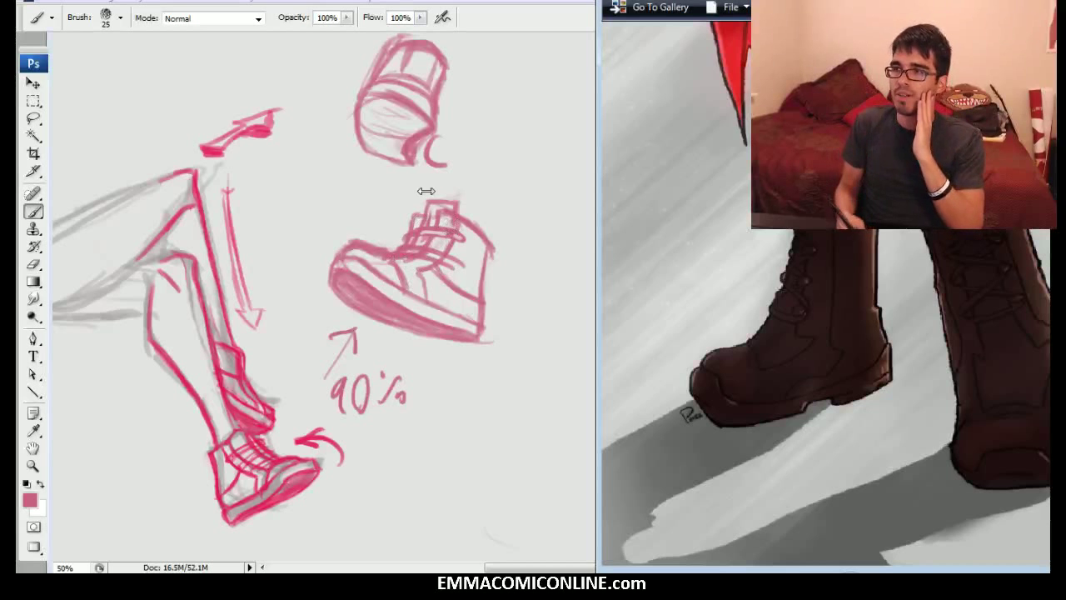
{"action": "left_click_drag", "start_coordinate": [865, 1], "coordinate": [573, 2]}
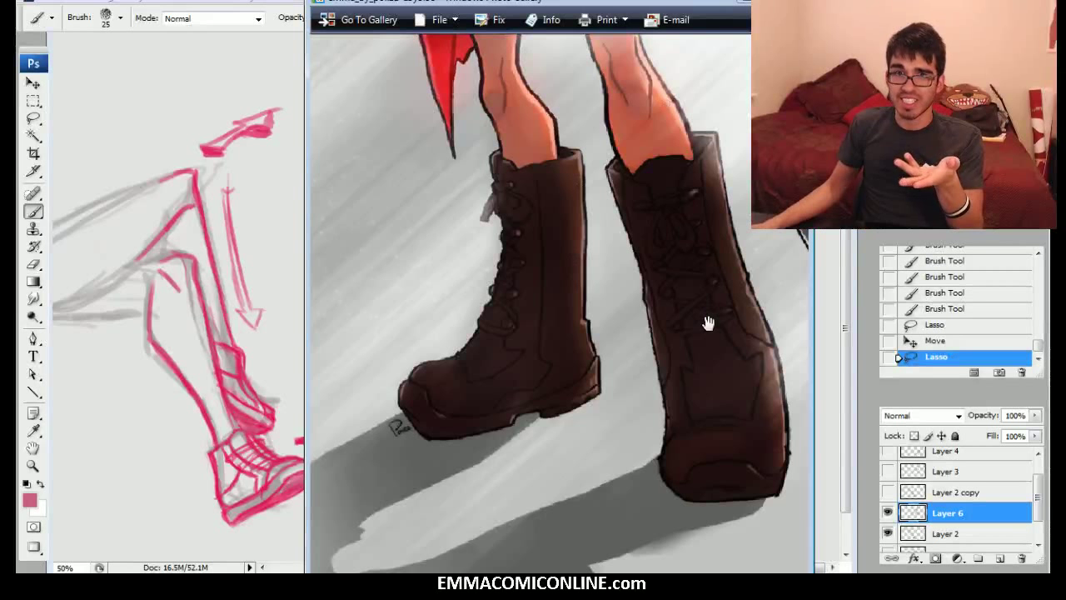
{"action": "left_click_drag", "start_coordinate": [657, 4], "coordinate": [1065, 1]}
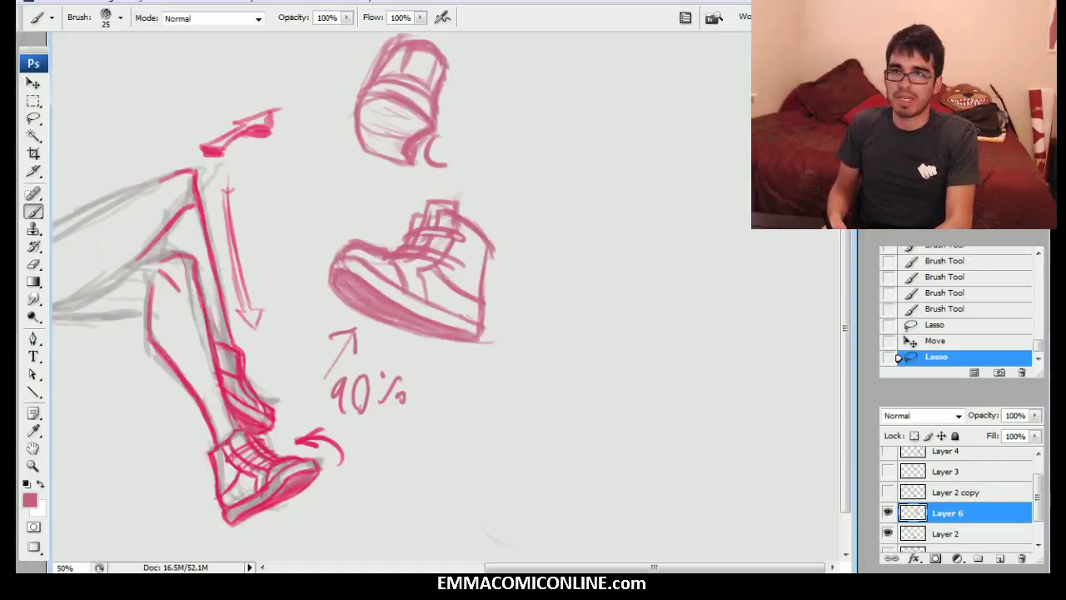
Step: Sketch a third shoe sole seen from below beside the second shoe, with a rounded front and a heel block, using a 25 px brush
{"action": "scroll", "coordinate": [790, 304], "scroll_direction": "up", "scroll_amount": 1}
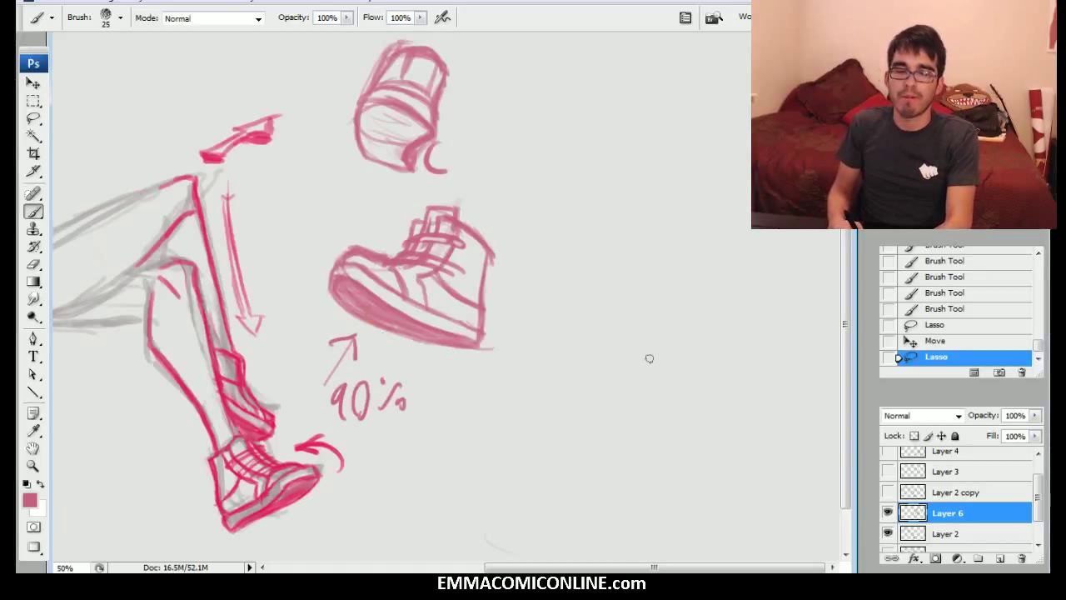
{"action": "mouse_move", "coordinate": [594, 382]}
{"action": "left_mouse_down"}
{"action": "mouse_move", "coordinate": [607, 387]}
{"action": "mouse_move", "coordinate": [567, 356]}
{"action": "left_mouse_up"}
{"action": "mouse_move", "coordinate": [567, 355]}
{"action": "left_mouse_down"}
{"action": "mouse_move", "coordinate": [598, 380]}
{"action": "mouse_move", "coordinate": [567, 343]}
{"action": "left_mouse_up"}
{"action": "mouse_move", "coordinate": [587, 373]}
{"action": "left_mouse_down"}
{"action": "mouse_move", "coordinate": [566, 339]}
{"action": "mouse_move", "coordinate": [570, 355]}
{"action": "left_mouse_up"}
{"action": "mouse_move", "coordinate": [567, 339]}
{"action": "left_mouse_down"}
{"action": "mouse_move", "coordinate": [607, 332]}
{"action": "mouse_move", "coordinate": [578, 369]}
{"action": "mouse_move", "coordinate": [593, 348]}
{"action": "mouse_move", "coordinate": [623, 337]}
{"action": "mouse_move", "coordinate": [602, 337]}
{"action": "mouse_move", "coordinate": [650, 343]}
{"action": "left_mouse_up"}
{"action": "left_click_drag", "start_coordinate": [642, 380], "coordinate": [667, 352]}
{"action": "mouse_move", "coordinate": [621, 388]}
{"action": "left_mouse_down"}
{"action": "mouse_move", "coordinate": [673, 406]}
{"action": "mouse_move", "coordinate": [659, 406]}
{"action": "mouse_move", "coordinate": [680, 405]}
{"action": "mouse_move", "coordinate": [667, 399]}
{"action": "mouse_move", "coordinate": [700, 395]}
{"action": "left_mouse_up"}
{"action": "mouse_move", "coordinate": [615, 385]}
{"action": "left_mouse_down"}
{"action": "mouse_move", "coordinate": [677, 384]}
{"action": "mouse_move", "coordinate": [624, 383]}
{"action": "mouse_move", "coordinate": [682, 382]}
{"action": "mouse_move", "coordinate": [700, 400]}
{"action": "mouse_move", "coordinate": [695, 374]}
{"action": "mouse_move", "coordinate": [702, 383]}
{"action": "mouse_move", "coordinate": [649, 323]}
{"action": "mouse_move", "coordinate": [577, 319]}
{"action": "mouse_move", "coordinate": [609, 306]}
{"action": "mouse_move", "coordinate": [650, 328]}
{"action": "mouse_move", "coordinate": [674, 374]}
{"action": "mouse_move", "coordinate": [635, 338]}
{"action": "mouse_move", "coordinate": [577, 338]}
{"action": "left_mouse_up"}
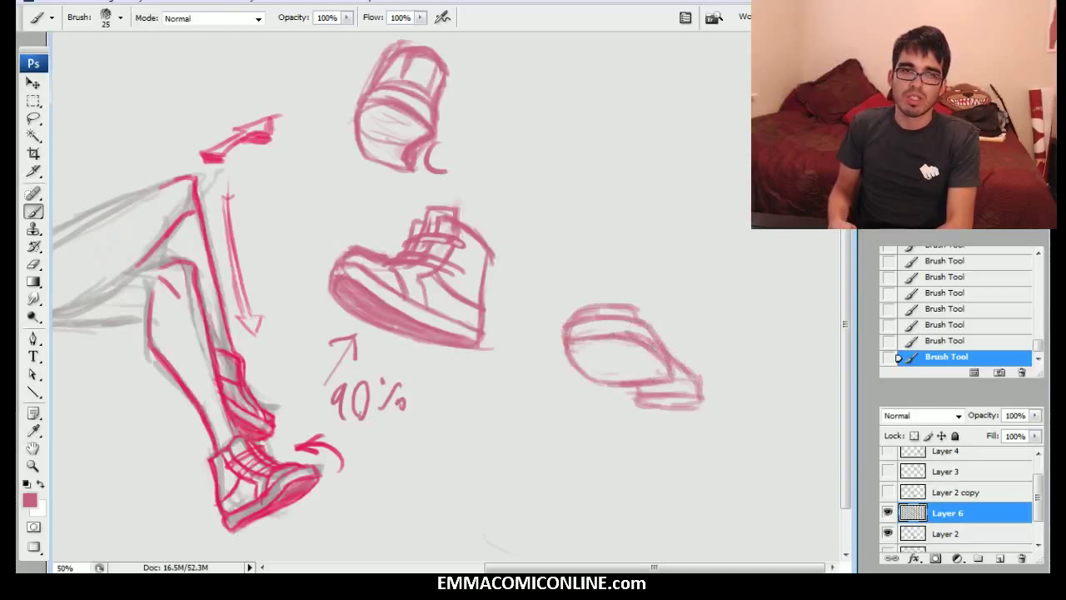
Step: Enlarge the brush to 50 px and shade the underside of the third shoe's heel block and front sole
{"action": "key", "text": "bracketright"}
{"action": "key", "text": "bracketright"}
{"action": "left_click_drag", "start_coordinate": [659, 400], "coordinate": [674, 393]}
{"action": "key", "text": "bracketright"}
{"action": "mouse_move", "coordinate": [577, 370]}
{"action": "left_mouse_down"}
{"action": "mouse_move", "coordinate": [619, 340]}
{"action": "mouse_move", "coordinate": [614, 355]}
{"action": "mouse_move", "coordinate": [574, 350]}
{"action": "mouse_move", "coordinate": [601, 357]}
{"action": "left_mouse_up"}
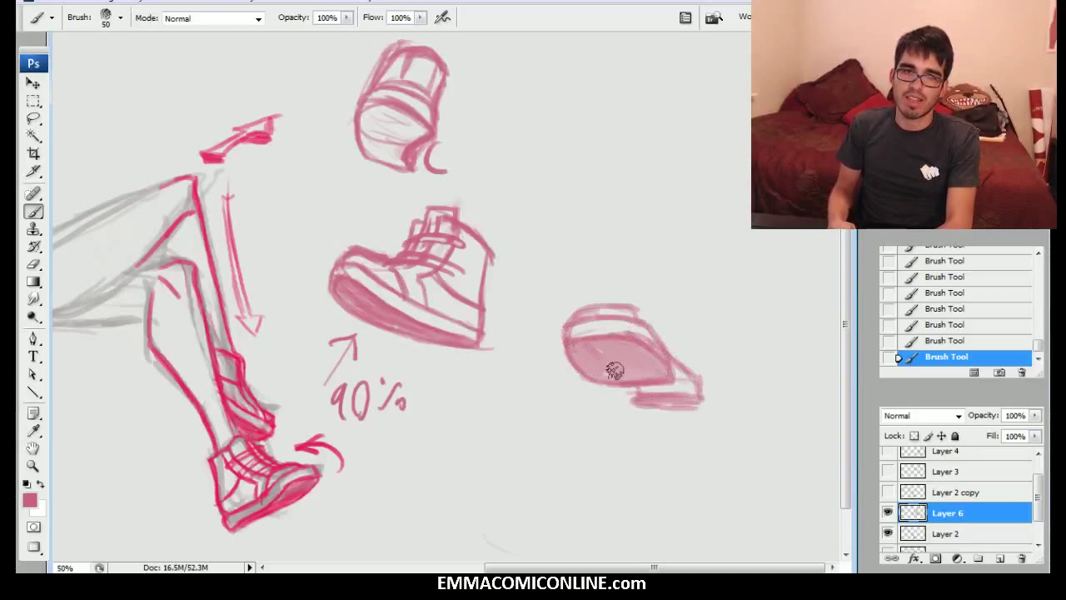
Step: Draw two upward-pointing arrows beneath the third shoe's front sole and heel with a smaller brush
{"action": "key", "text": "bracketleft"}
{"action": "key", "text": "bracketleft"}
{"action": "key", "text": "bracketleft"}
{"action": "key", "text": "bracketleft"}
{"action": "mouse_move", "coordinate": [667, 439]}
{"action": "left_mouse_down"}
{"action": "mouse_move", "coordinate": [655, 480]}
{"action": "mouse_move", "coordinate": [671, 450]}
{"action": "left_mouse_up"}
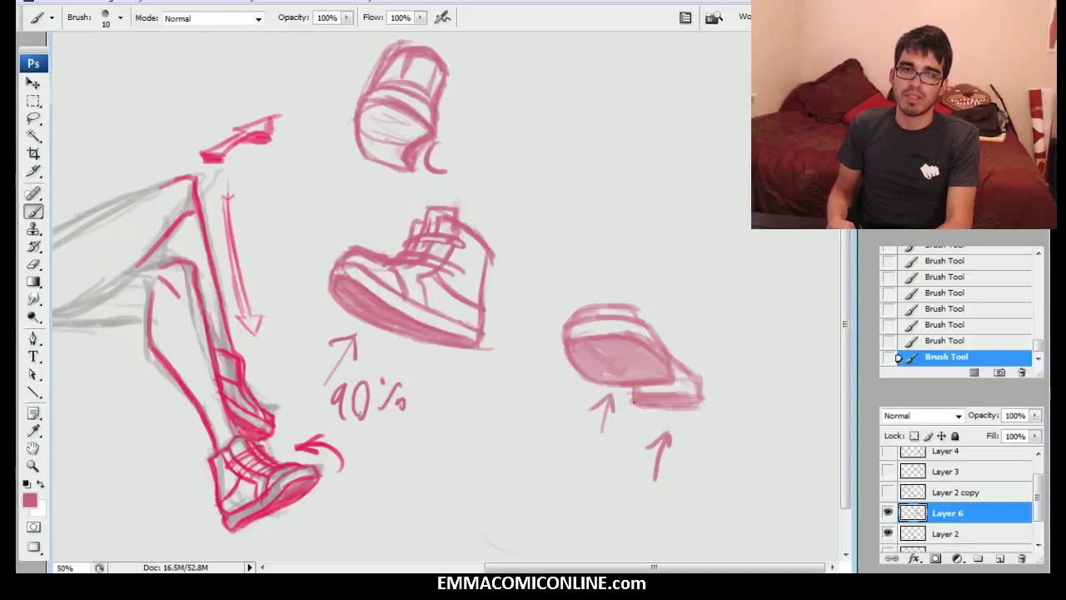
Step: Reinforce the heel's edges and add contour strokes around the toe and side of the third shoe with a 20 px brush
{"action": "key", "text": "bracketright"}
{"action": "mouse_move", "coordinate": [699, 382]}
{"action": "left_mouse_down"}
{"action": "mouse_move", "coordinate": [700, 400]}
{"action": "mouse_move", "coordinate": [681, 386]}
{"action": "mouse_move", "coordinate": [690, 391]}
{"action": "left_mouse_up"}
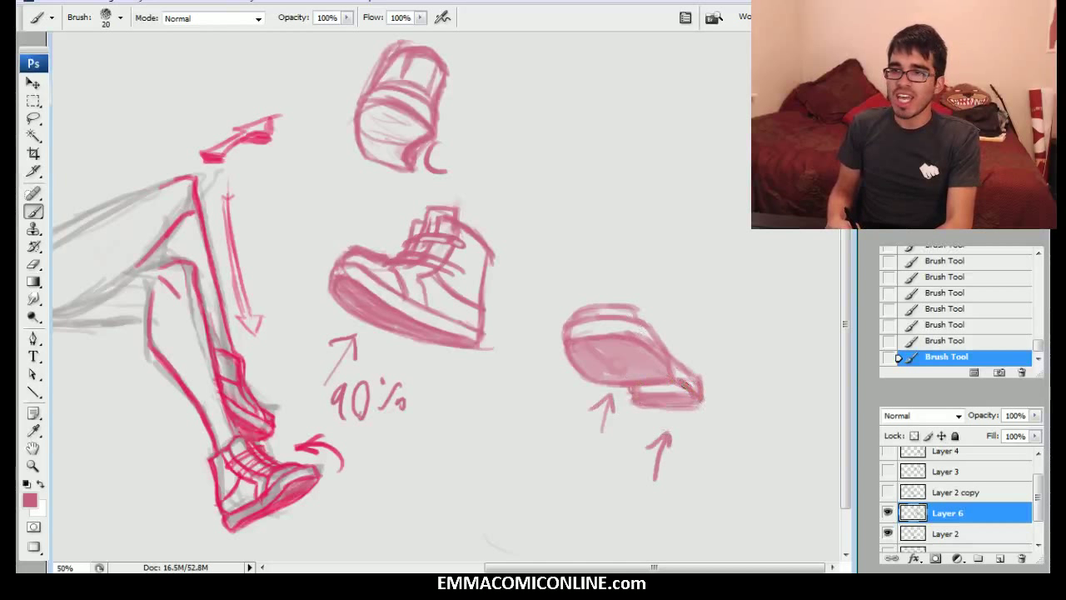
{"action": "left_click_drag", "start_coordinate": [673, 389], "coordinate": [633, 387]}
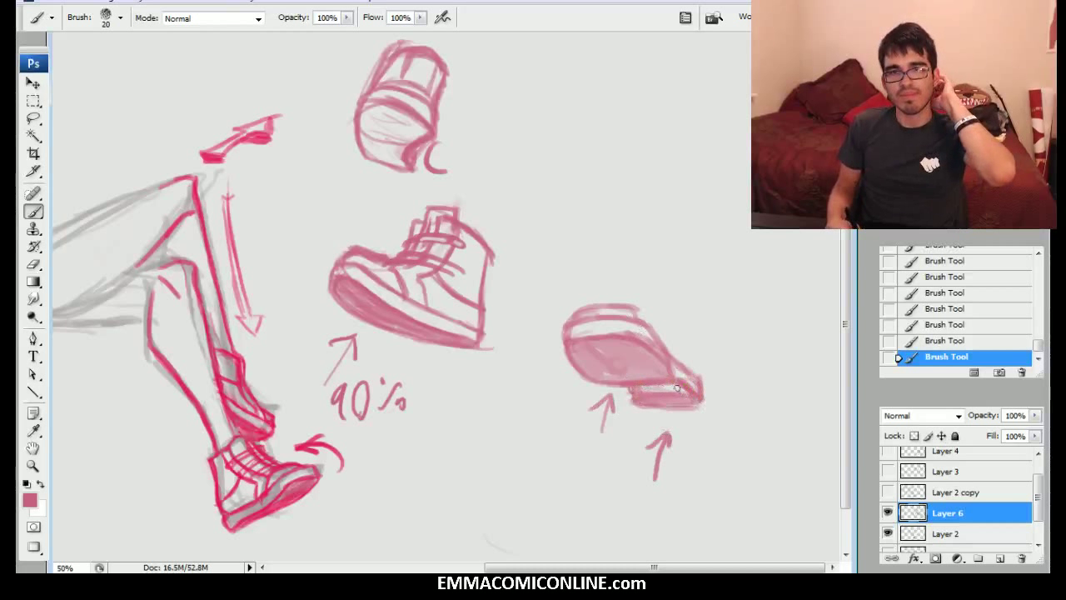
{"action": "left_click_drag", "start_coordinate": [602, 325], "coordinate": [581, 319]}
{"action": "left_click_drag", "start_coordinate": [638, 340], "coordinate": [655, 348]}
{"action": "left_click_drag", "start_coordinate": [632, 335], "coordinate": [651, 345]}
{"action": "left_click_drag", "start_coordinate": [636, 336], "coordinate": [663, 356]}
{"action": "mouse_move", "coordinate": [625, 334]}
{"action": "left_mouse_down"}
{"action": "mouse_move", "coordinate": [647, 341]}
{"action": "mouse_move", "coordinate": [626, 326]}
{"action": "left_mouse_up"}
{"action": "mouse_move", "coordinate": [593, 336]}
{"action": "left_mouse_down"}
{"action": "mouse_move", "coordinate": [575, 337]}
{"action": "mouse_move", "coordinate": [623, 320]}
{"action": "mouse_move", "coordinate": [574, 336]}
{"action": "mouse_move", "coordinate": [609, 332]}
{"action": "left_mouse_up"}
Step: Raise the toe cap's outline, darken the shoe's upper side edge and draw the back of the heel rising from the sole
{"action": "key", "text": "bracketright"}
{"action": "key", "text": "bracketright"}
{"action": "key", "text": "bracketright"}
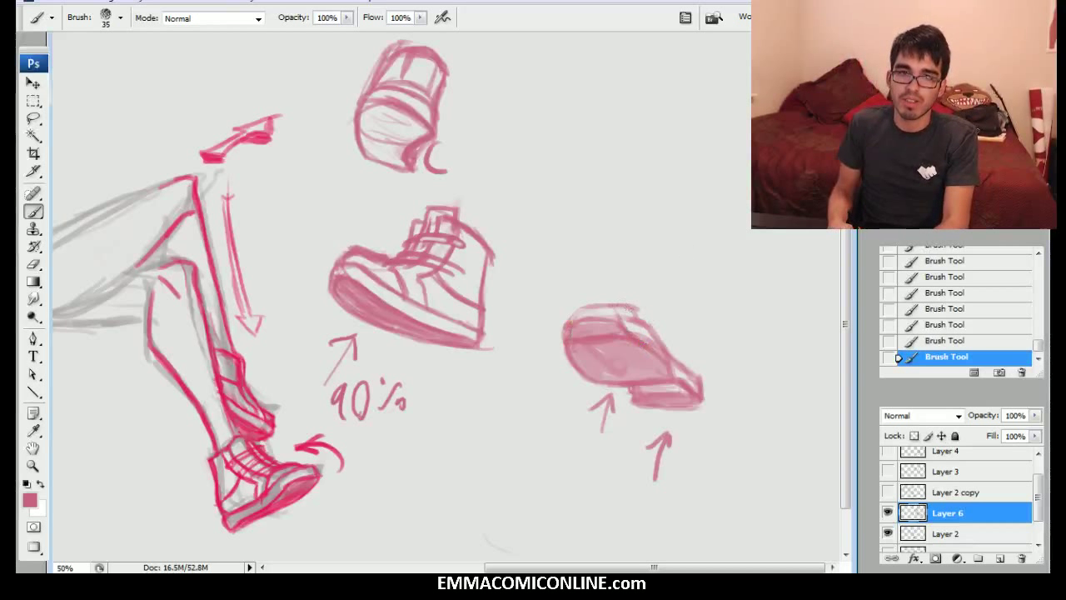
{"action": "mouse_move", "coordinate": [633, 305]}
{"action": "left_mouse_down"}
{"action": "mouse_move", "coordinate": [602, 294]}
{"action": "mouse_move", "coordinate": [564, 309]}
{"action": "mouse_move", "coordinate": [567, 326]}
{"action": "mouse_move", "coordinate": [584, 299]}
{"action": "mouse_move", "coordinate": [626, 297]}
{"action": "mouse_move", "coordinate": [664, 340]}
{"action": "mouse_move", "coordinate": [659, 349]}
{"action": "mouse_move", "coordinate": [673, 337]}
{"action": "mouse_move", "coordinate": [600, 304]}
{"action": "mouse_move", "coordinate": [645, 331]}
{"action": "mouse_move", "coordinate": [631, 295]}
{"action": "left_mouse_up"}
{"action": "key", "text": "bracketleft"}
{"action": "left_click", "coordinate": [643, 330]}
{"action": "left_click_drag", "start_coordinate": [630, 296], "coordinate": [641, 317]}
{"action": "left_click_drag", "start_coordinate": [642, 316], "coordinate": [655, 331]}
{"action": "left_click_drag", "start_coordinate": [655, 330], "coordinate": [691, 372]}
{"action": "mouse_move", "coordinate": [689, 367]}
{"action": "left_mouse_down"}
{"action": "mouse_move", "coordinate": [702, 378]}
{"action": "mouse_move", "coordinate": [688, 291]}
{"action": "left_mouse_up"}
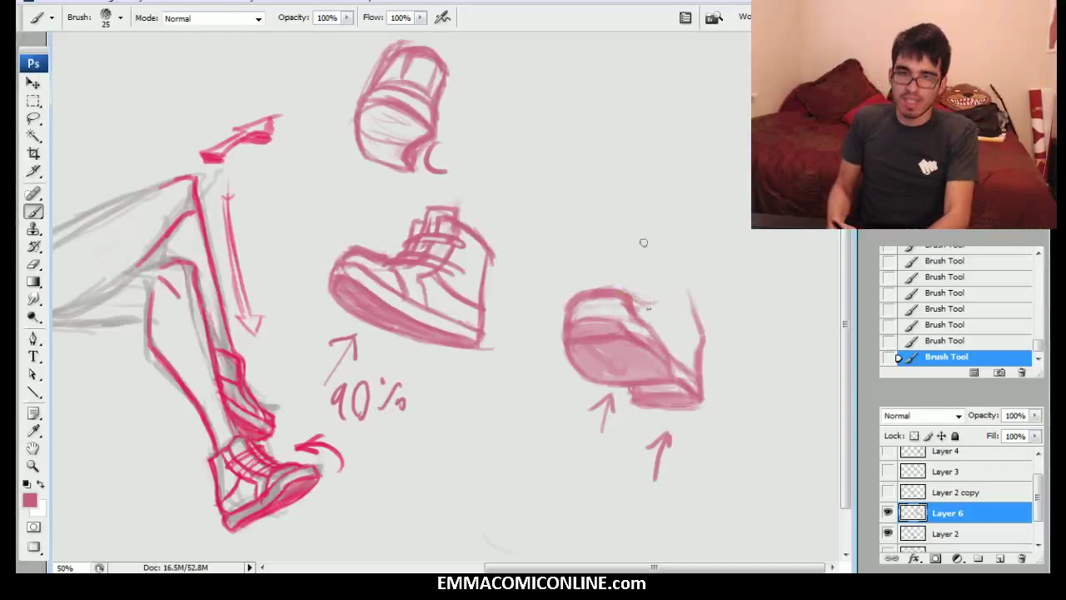
Step: Sketch the tall boot shaft above the third shoe with its open front and a narrow flap along the far edge
{"action": "mouse_move", "coordinate": [638, 310]}
{"action": "left_mouse_down"}
{"action": "mouse_move", "coordinate": [666, 283]}
{"action": "mouse_move", "coordinate": [674, 210]}
{"action": "left_mouse_up"}
{"action": "left_click_drag", "start_coordinate": [672, 262], "coordinate": [666, 177]}
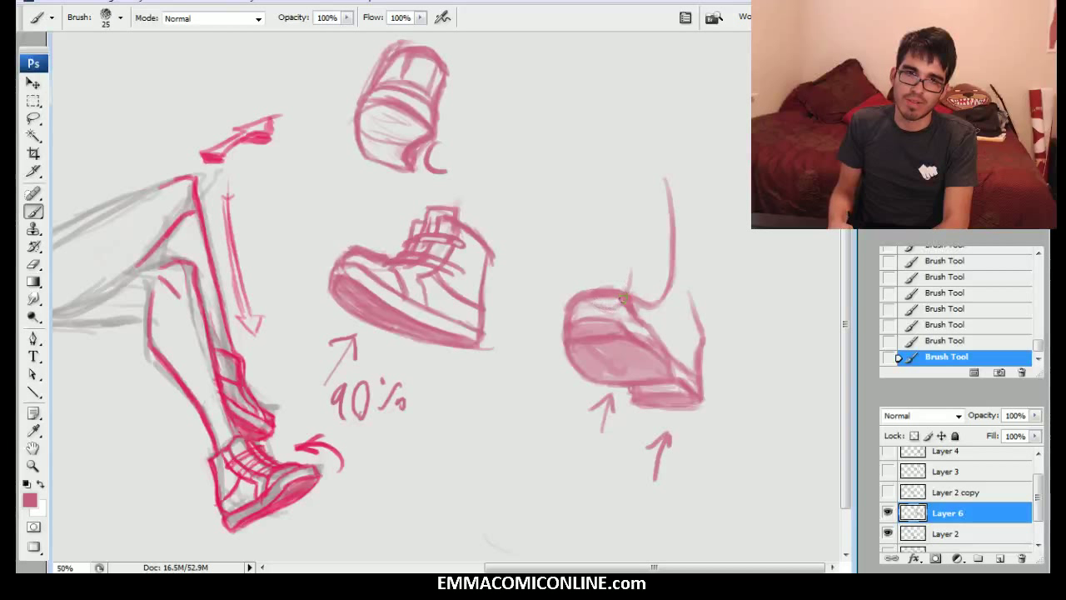
{"action": "left_click_drag", "start_coordinate": [627, 269], "coordinate": [625, 187]}
{"action": "left_click_drag", "start_coordinate": [632, 277], "coordinate": [624, 178]}
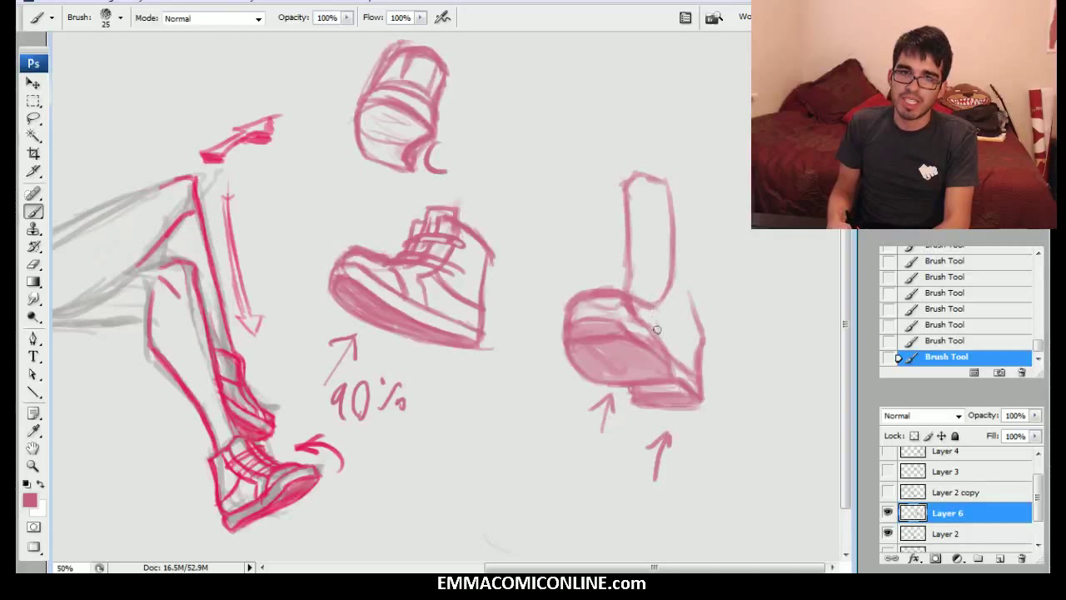
{"action": "mouse_move", "coordinate": [660, 345]}
{"action": "left_mouse_down"}
{"action": "mouse_move", "coordinate": [646, 303]}
{"action": "mouse_move", "coordinate": [655, 329]}
{"action": "mouse_move", "coordinate": [668, 293]}
{"action": "mouse_move", "coordinate": [650, 300]}
{"action": "mouse_move", "coordinate": [664, 213]}
{"action": "mouse_move", "coordinate": [670, 248]}
{"action": "mouse_move", "coordinate": [662, 190]}
{"action": "left_mouse_up"}
{"action": "mouse_move", "coordinate": [615, 290]}
{"action": "left_mouse_down"}
{"action": "mouse_move", "coordinate": [620, 200]}
{"action": "mouse_move", "coordinate": [607, 190]}
{"action": "left_mouse_up"}
{"action": "mouse_move", "coordinate": [626, 234]}
{"action": "left_mouse_down"}
{"action": "mouse_move", "coordinate": [635, 194]}
{"action": "mouse_move", "coordinate": [618, 178]}
{"action": "mouse_move", "coordinate": [619, 219]}
{"action": "mouse_move", "coordinate": [610, 191]}
{"action": "mouse_move", "coordinate": [631, 217]}
{"action": "mouse_move", "coordinate": [617, 250]}
{"action": "left_mouse_up"}
{"action": "left_click_drag", "start_coordinate": [628, 202], "coordinate": [625, 291]}
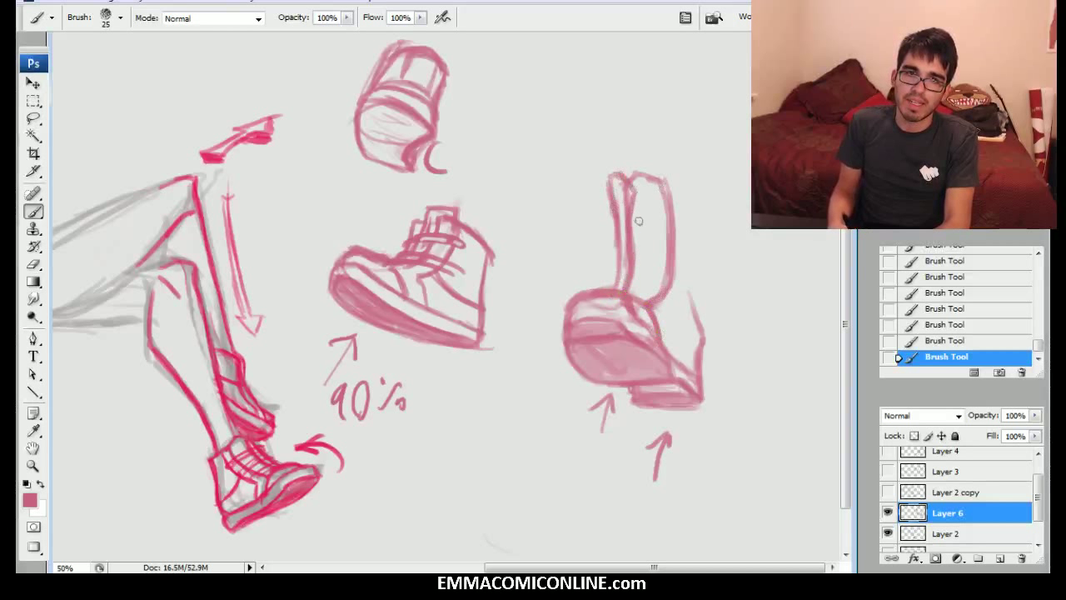
{"action": "left_click_drag", "start_coordinate": [631, 234], "coordinate": [625, 286]}
{"action": "left_click_drag", "start_coordinate": [621, 188], "coordinate": [624, 192]}
Step: Sketch the upper part of a front-view boot below the other shoes, with two side flaps framing a central tongue
{"action": "mouse_move", "coordinate": [510, 471]}
{"action": "left_mouse_down"}
{"action": "mouse_move", "coordinate": [507, 523]}
{"action": "mouse_move", "coordinate": [522, 410]}
{"action": "mouse_move", "coordinate": [481, 385]}
{"action": "mouse_move", "coordinate": [467, 453]}
{"action": "left_mouse_up"}
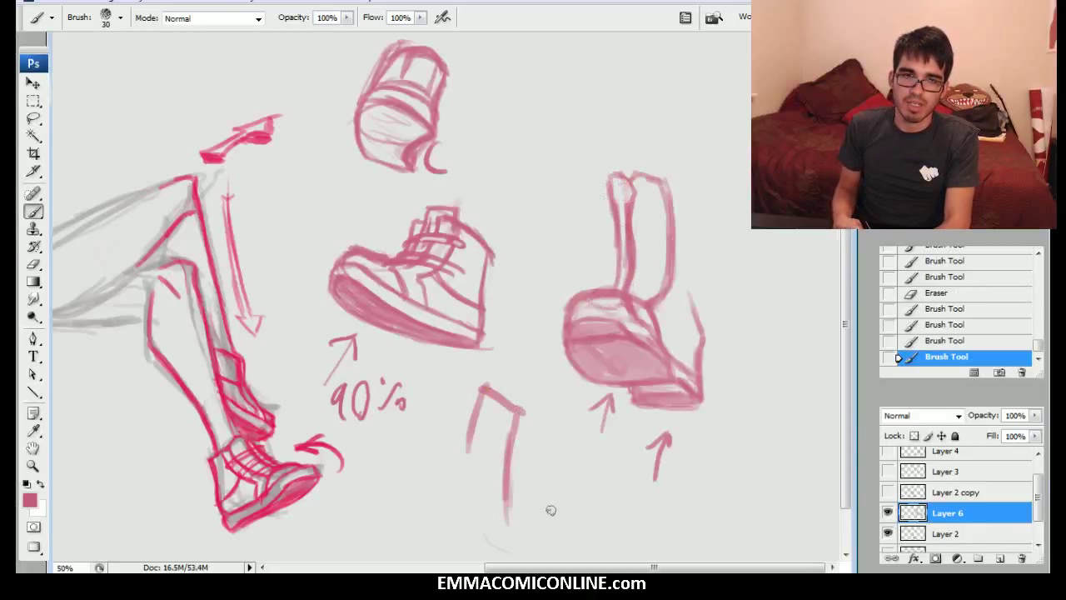
{"action": "left_click_drag", "start_coordinate": [555, 527], "coordinate": [549, 429]}
{"action": "left_click_drag", "start_coordinate": [551, 463], "coordinate": [548, 416]}
{"action": "mouse_move", "coordinate": [548, 415]}
{"action": "left_mouse_down"}
{"action": "mouse_move", "coordinate": [575, 392]}
{"action": "mouse_move", "coordinate": [586, 398]}
{"action": "mouse_move", "coordinate": [579, 519]}
{"action": "left_mouse_up"}
{"action": "left_click_drag", "start_coordinate": [475, 398], "coordinate": [480, 515]}
{"action": "mouse_move", "coordinate": [509, 410]}
{"action": "left_mouse_down"}
{"action": "mouse_move", "coordinate": [541, 386]}
{"action": "mouse_move", "coordinate": [562, 400]}
{"action": "mouse_move", "coordinate": [527, 387]}
{"action": "mouse_move", "coordinate": [506, 395]}
{"action": "mouse_move", "coordinate": [555, 391]}
{"action": "mouse_move", "coordinate": [438, 423]}
{"action": "mouse_move", "coordinate": [465, 389]}
{"action": "mouse_move", "coordinate": [452, 495]}
{"action": "left_mouse_up"}
{"action": "left_click_drag", "start_coordinate": [505, 413], "coordinate": [510, 517]}
{"action": "mouse_move", "coordinate": [544, 416]}
{"action": "left_mouse_down"}
{"action": "mouse_move", "coordinate": [548, 519]}
{"action": "mouse_move", "coordinate": [528, 472]}
{"action": "left_mouse_up"}
Step: Shade the front-view boot's tongue and thicken its top edge with a larger brush
{"action": "key", "text": "bracketright"}
{"action": "key", "text": "bracketright"}
{"action": "key", "text": "bracketright"}
{"action": "mouse_move", "coordinate": [532, 521]}
{"action": "left_mouse_down"}
{"action": "mouse_move", "coordinate": [553, 501]}
{"action": "mouse_move", "coordinate": [524, 461]}
{"action": "mouse_move", "coordinate": [542, 440]}
{"action": "mouse_move", "coordinate": [534, 400]}
{"action": "mouse_move", "coordinate": [564, 408]}
{"action": "left_mouse_up"}
{"action": "mouse_move", "coordinate": [552, 500]}
{"action": "left_mouse_down"}
{"action": "mouse_move", "coordinate": [543, 425]}
{"action": "mouse_move", "coordinate": [575, 391]}
{"action": "left_mouse_up"}
Step: Extend the front-view boot's sides and add a rounded toe cap and sole with a 30 px brush
{"action": "key", "text": "bracketleft"}
{"action": "key", "text": "bracketleft"}
{"action": "key", "text": "bracketleft"}
{"action": "left_click_drag", "start_coordinate": [476, 457], "coordinate": [473, 548]}
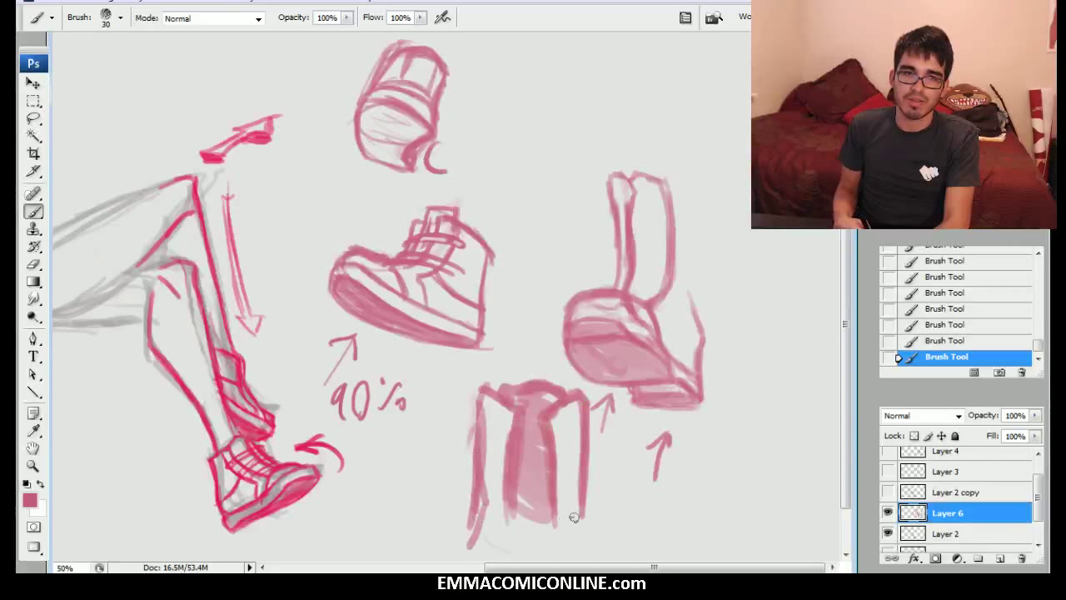
{"action": "left_click_drag", "start_coordinate": [582, 492], "coordinate": [593, 555]}
{"action": "mouse_move", "coordinate": [492, 556]}
{"action": "left_mouse_down"}
{"action": "mouse_move", "coordinate": [595, 557]}
{"action": "mouse_move", "coordinate": [547, 543]}
{"action": "left_mouse_up"}
{"action": "left_click_drag", "start_coordinate": [776, 307], "coordinate": [794, 254]}
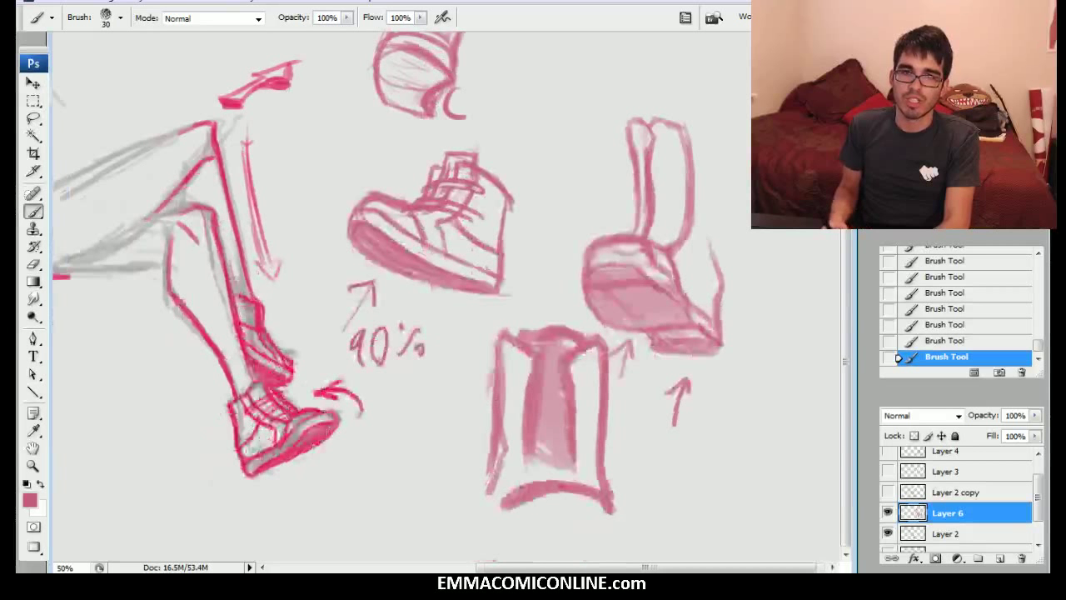
{"action": "left_click_drag", "start_coordinate": [505, 502], "coordinate": [495, 531]}
{"action": "left_click_drag", "start_coordinate": [495, 532], "coordinate": [606, 520]}
{"action": "mouse_move", "coordinate": [611, 498]}
{"action": "left_mouse_down"}
{"action": "mouse_move", "coordinate": [611, 555]}
{"action": "mouse_move", "coordinate": [492, 489]}
{"action": "mouse_move", "coordinate": [500, 546]}
{"action": "left_mouse_up"}
{"action": "left_click_drag", "start_coordinate": [511, 534], "coordinate": [611, 526]}
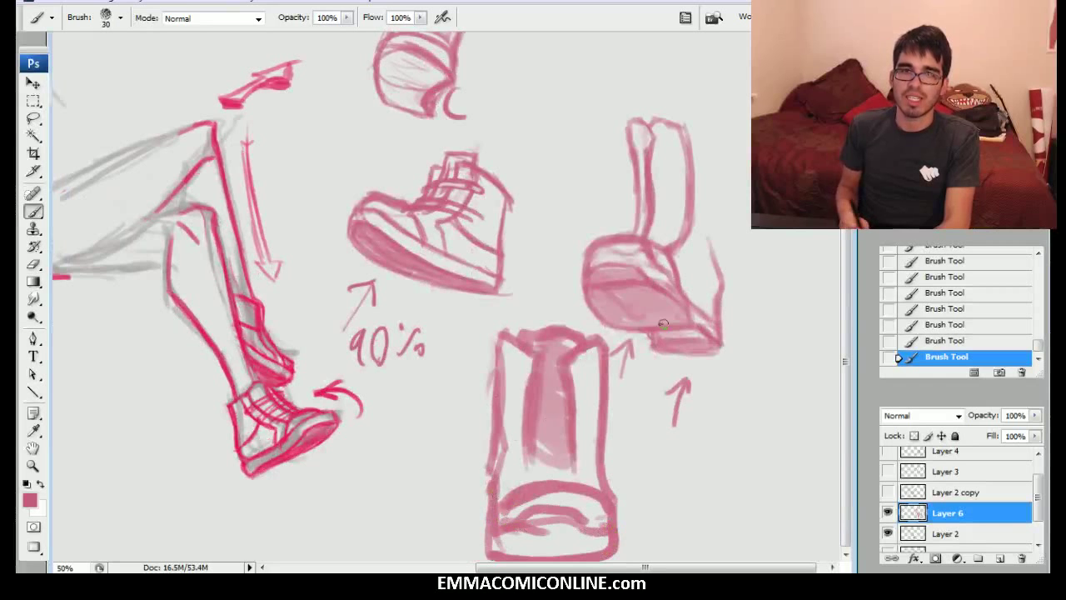
Step: Draw the tall boot's back outline from heel to shaft top with a 20 px brush and erase excess lines around the ankle
{"action": "left_click_drag", "start_coordinate": [688, 205], "coordinate": [669, 250]}
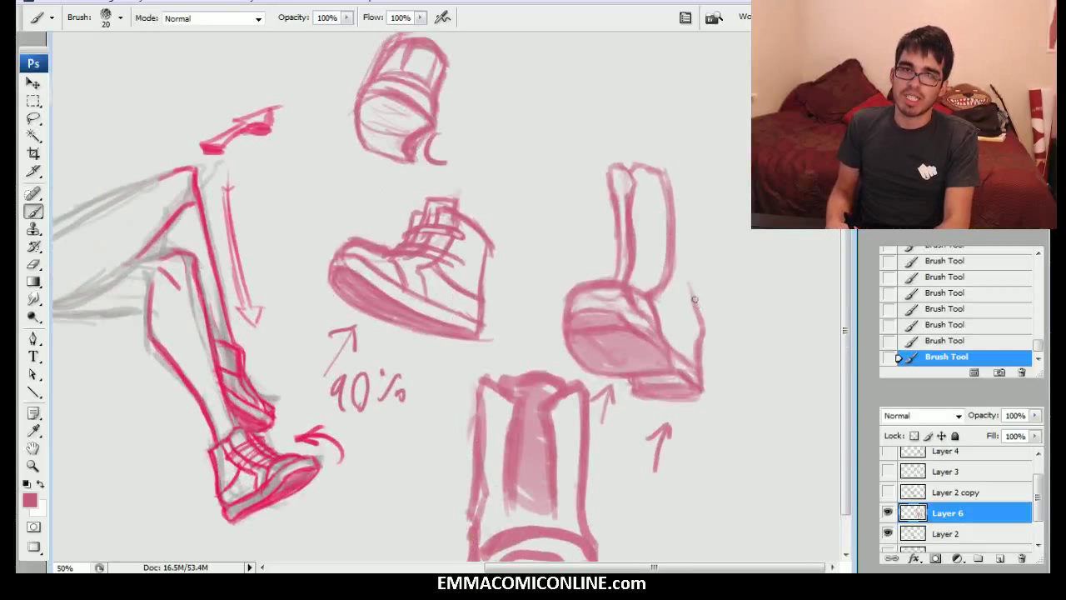
{"action": "mouse_move", "coordinate": [701, 319]}
{"action": "left_mouse_down"}
{"action": "mouse_move", "coordinate": [694, 276]}
{"action": "mouse_move", "coordinate": [697, 318]}
{"action": "mouse_move", "coordinate": [706, 229]}
{"action": "mouse_move", "coordinate": [703, 257]}
{"action": "mouse_move", "coordinate": [690, 176]}
{"action": "mouse_move", "coordinate": [675, 167]}
{"action": "left_mouse_up"}
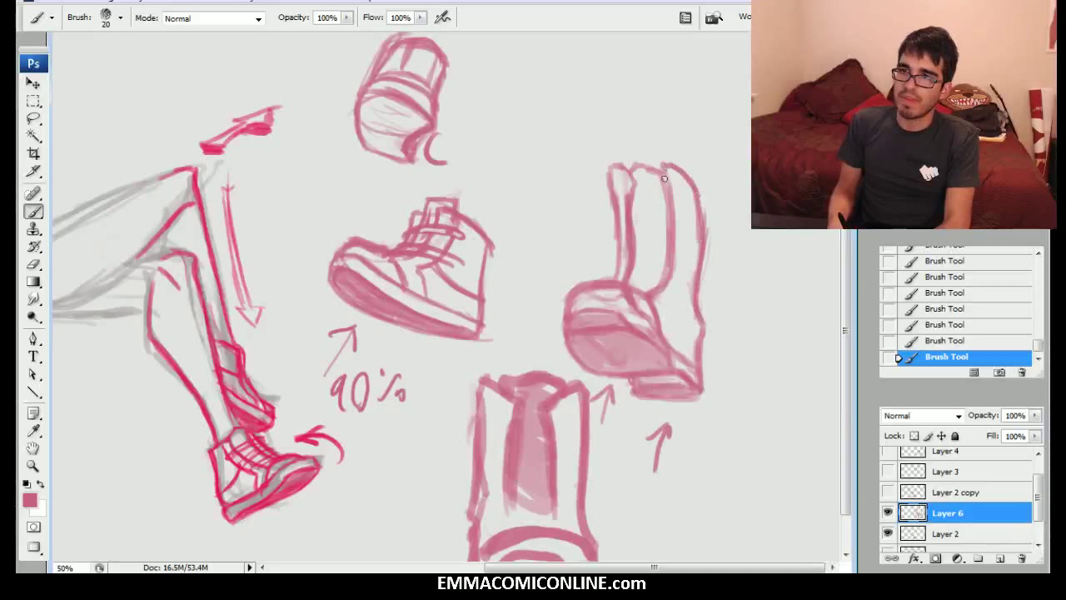
{"action": "mouse_move", "coordinate": [676, 342]}
{"action": "left_mouse_down"}
{"action": "mouse_move", "coordinate": [668, 302]}
{"action": "mouse_move", "coordinate": [675, 338]}
{"action": "mouse_move", "coordinate": [683, 330]}
{"action": "left_mouse_up"}
{"action": "left_click_drag", "start_coordinate": [659, 282], "coordinate": [673, 325]}
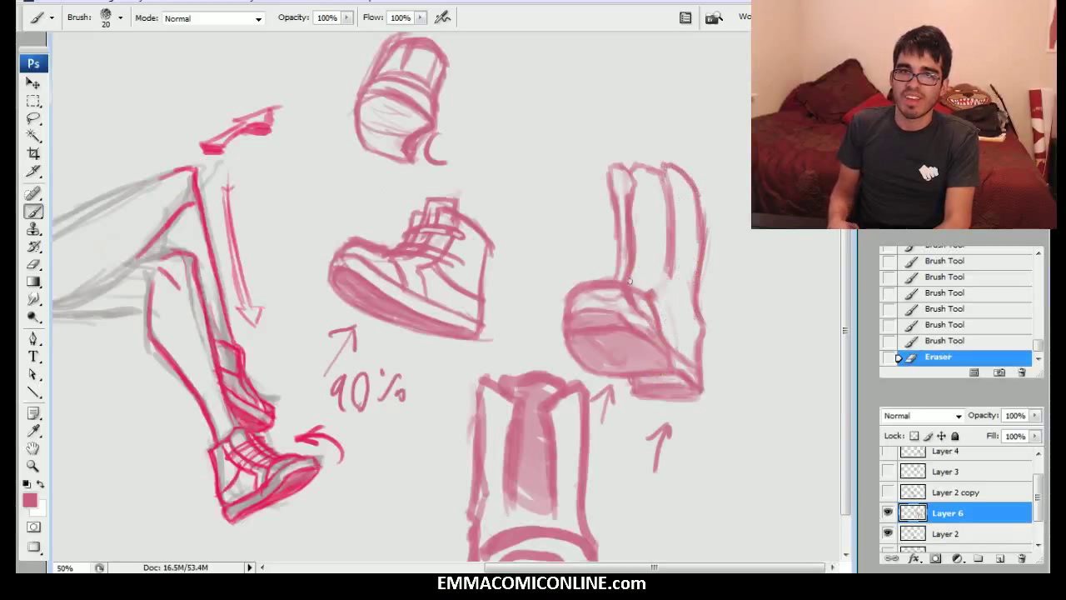
Step: Draw the jagged lower edges of the leather side panel at the tall boot's ankle and above its heel
{"action": "left_click_drag", "start_coordinate": [652, 291], "coordinate": [661, 291]}
{"action": "mouse_move", "coordinate": [658, 292]}
{"action": "left_mouse_down"}
{"action": "mouse_move", "coordinate": [675, 299]}
{"action": "mouse_move", "coordinate": [667, 277]}
{"action": "mouse_move", "coordinate": [680, 293]}
{"action": "left_mouse_up"}
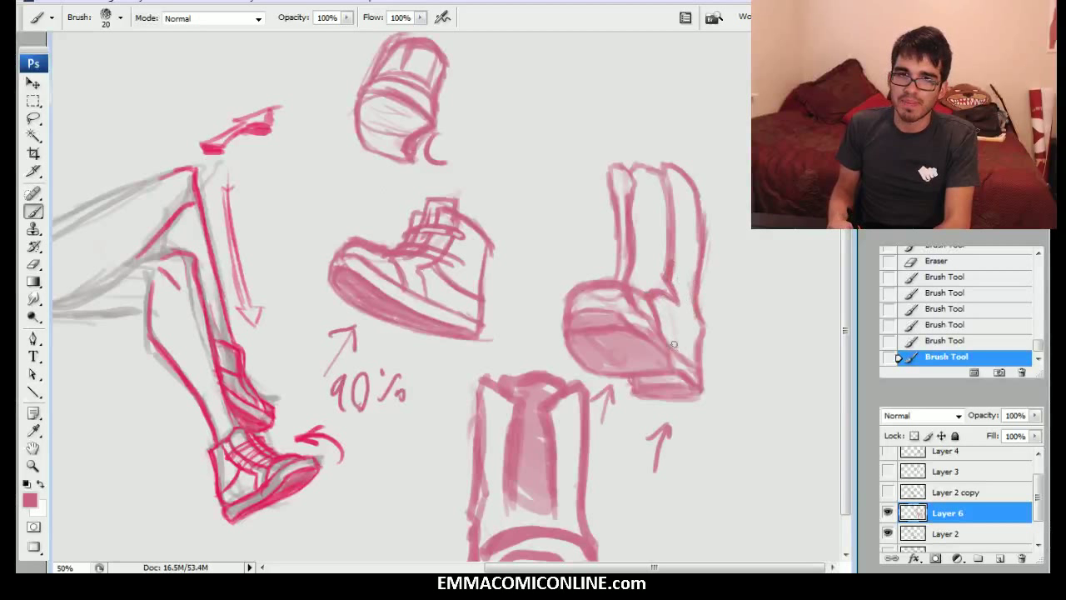
{"action": "left_click_drag", "start_coordinate": [675, 350], "coordinate": [681, 332]}
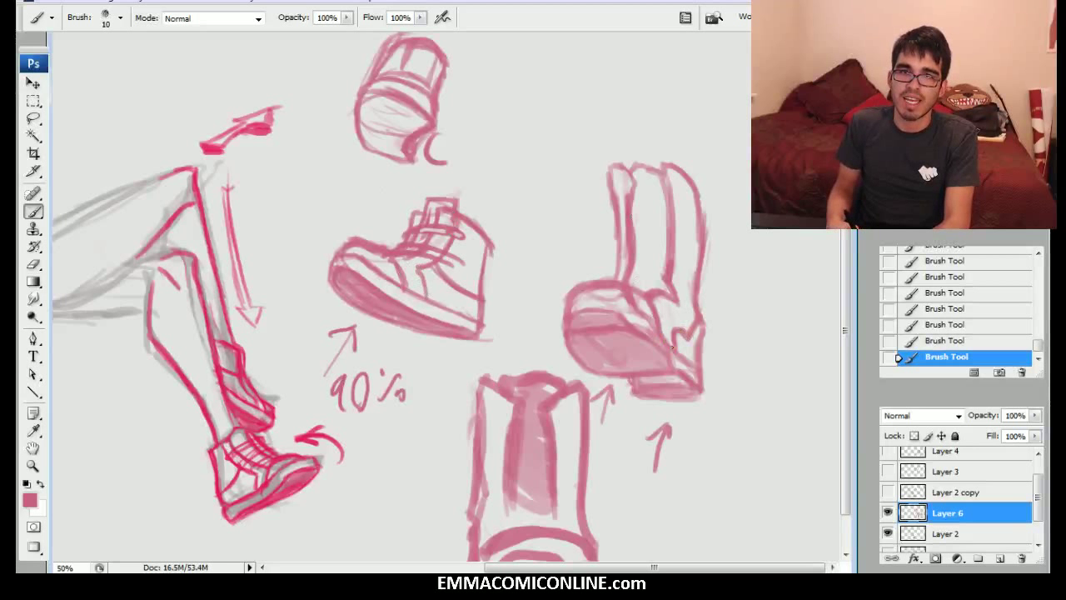
{"action": "key", "text": "bracketright"}
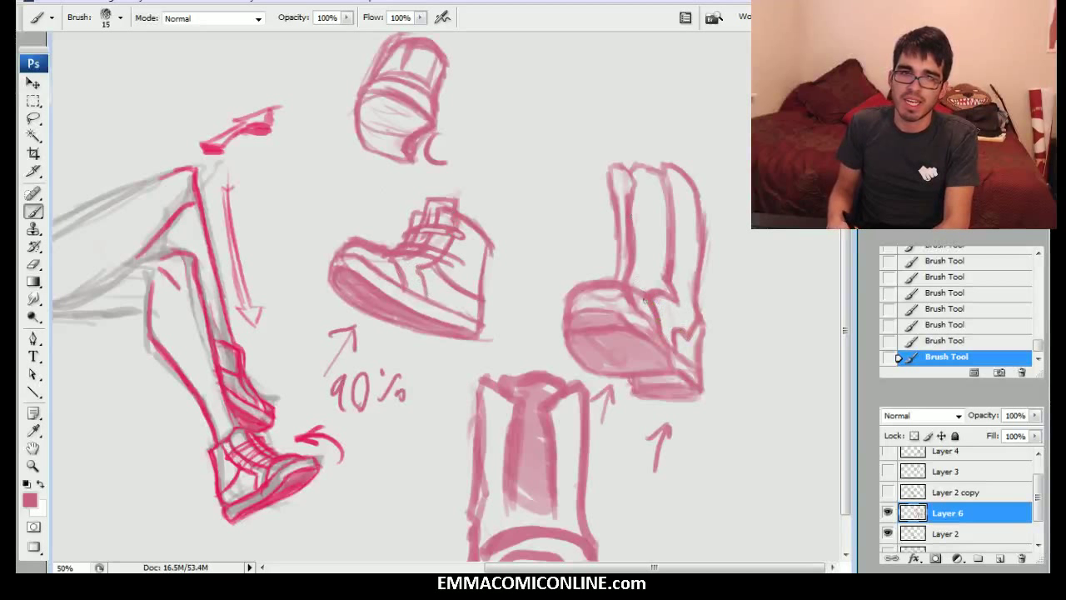
Step: Change the foreground colour to blue and trace the side panel's front edge along the tall boot's shaft and ankle at 15 px
{"action": "left_click", "coordinate": [29, 500]}
{"action": "left_click", "coordinate": [494, 348]}
{"action": "left_click", "coordinate": [389, 282]}
{"action": "left_click", "coordinate": [629, 258]}
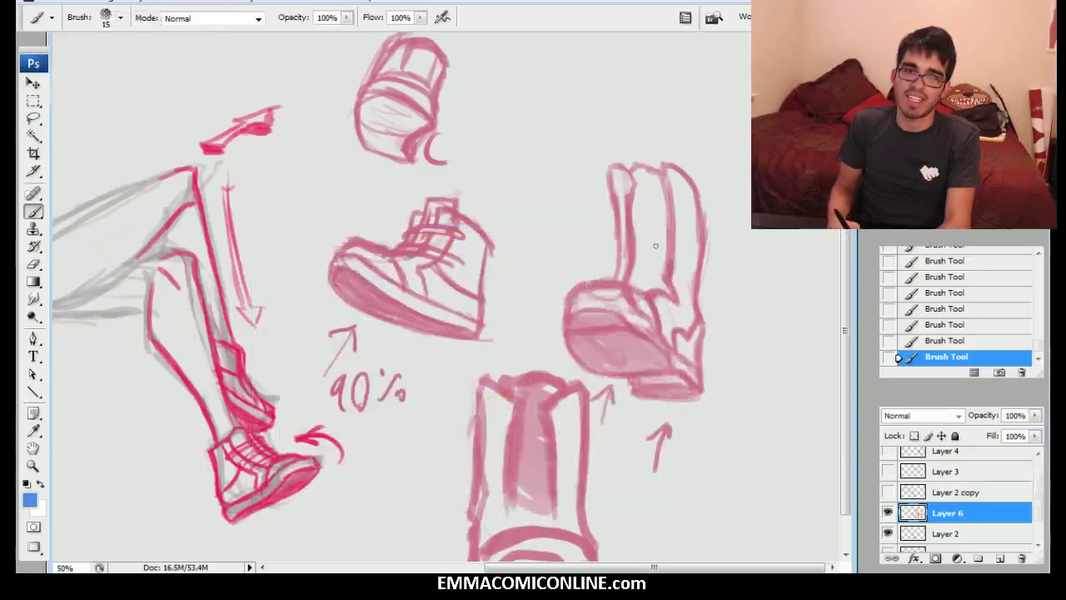
{"action": "left_click_drag", "start_coordinate": [658, 332], "coordinate": [648, 293]}
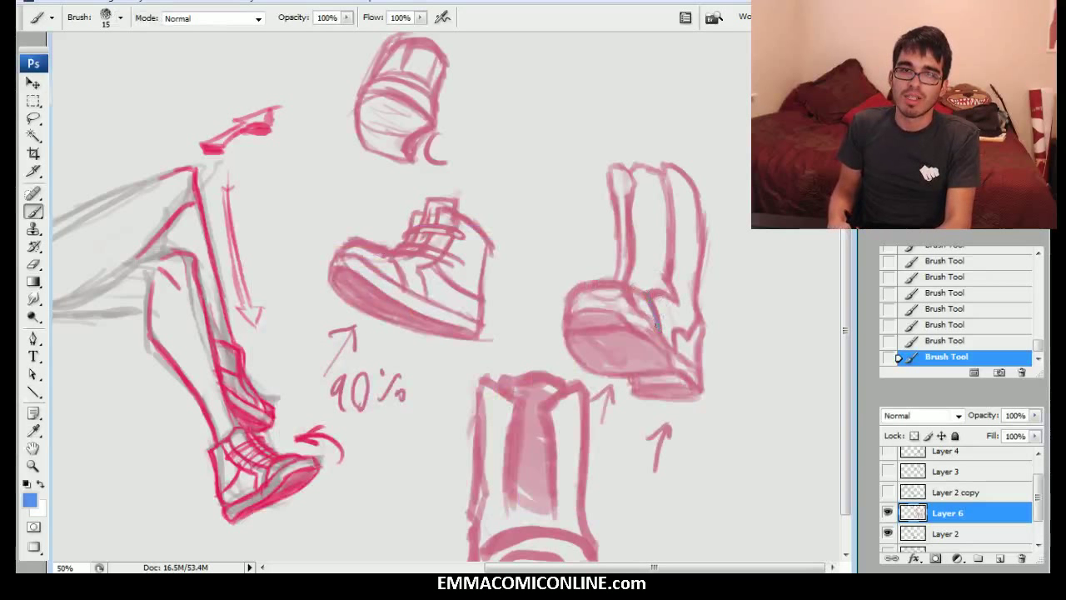
{"action": "right_click", "coordinate": [660, 269]}
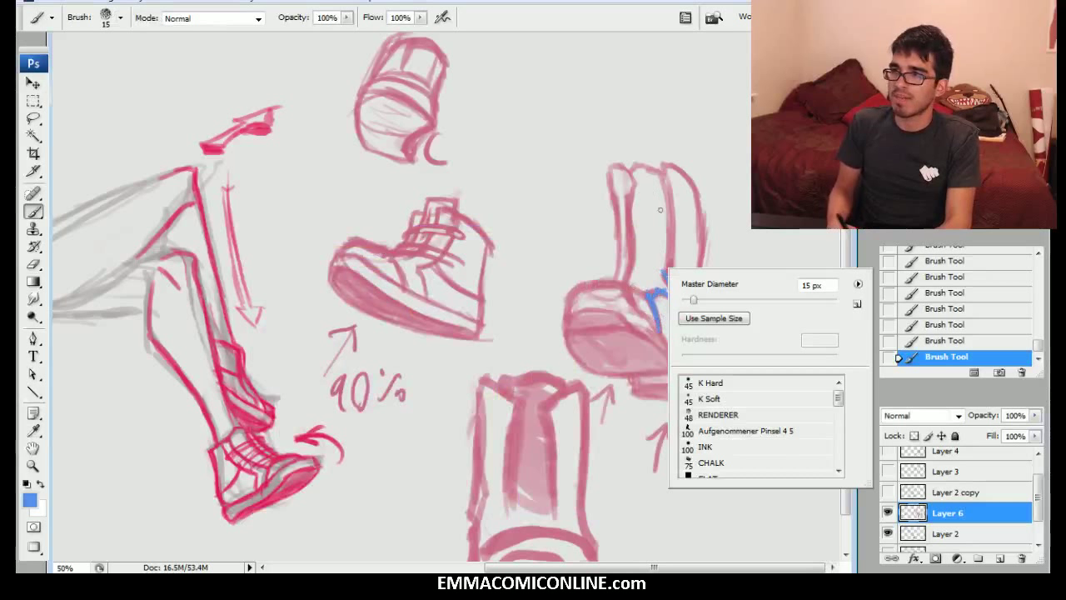
{"action": "left_click", "coordinate": [671, 268]}
{"action": "left_click_drag", "start_coordinate": [664, 177], "coordinate": [676, 250]}
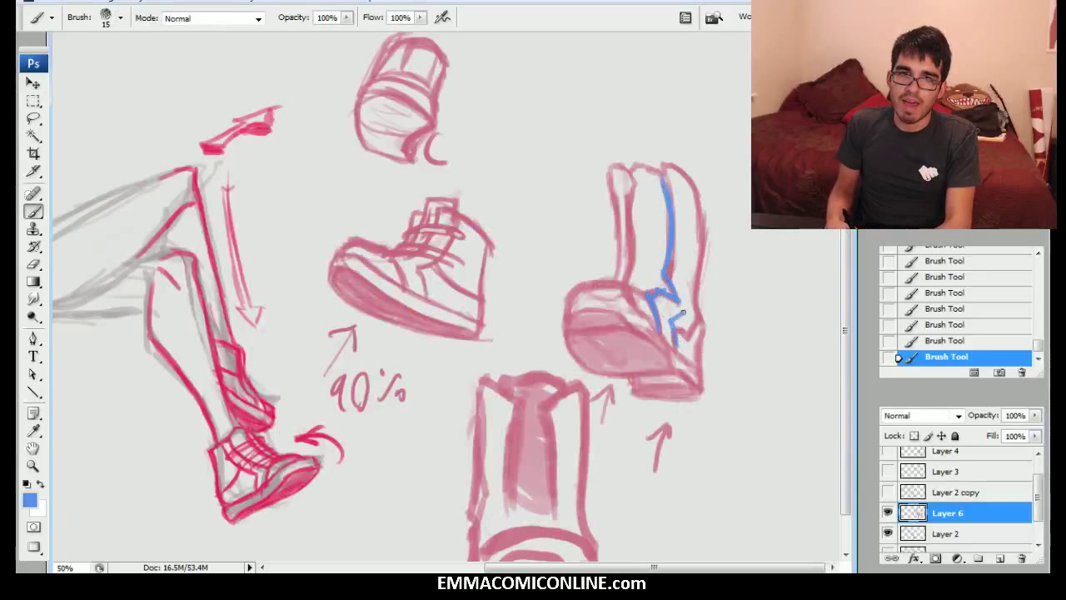
Step: Roll back the last blue heel strokes, then redraw the jagged edge and close the panel outline up to the shaft top
{"action": "left_click", "coordinate": [1004, 342]}
{"action": "left_click", "coordinate": [998, 327]}
{"action": "left_click", "coordinate": [983, 299]}
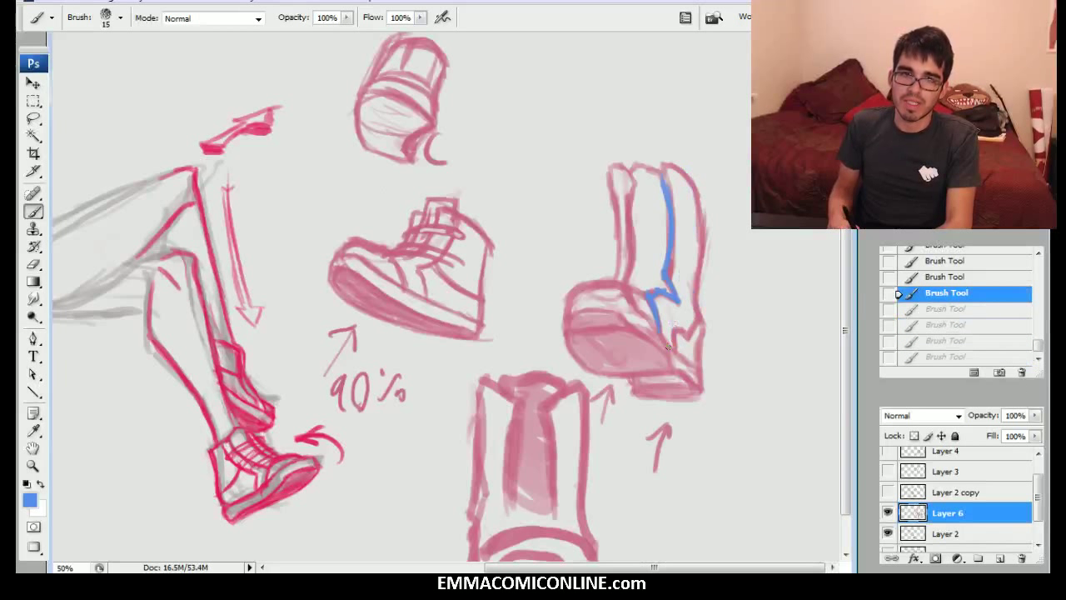
{"action": "left_click_drag", "start_coordinate": [674, 330], "coordinate": [675, 351]}
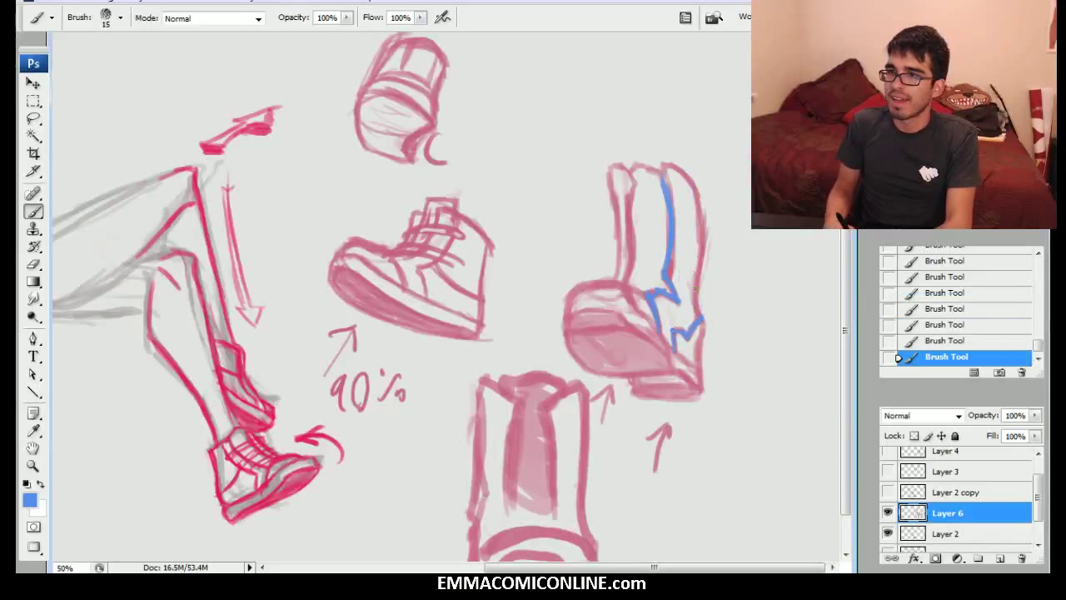
{"action": "mouse_move", "coordinate": [701, 321]}
{"action": "left_mouse_down"}
{"action": "mouse_move", "coordinate": [685, 176]}
{"action": "mouse_move", "coordinate": [660, 163]}
{"action": "left_mouse_up"}
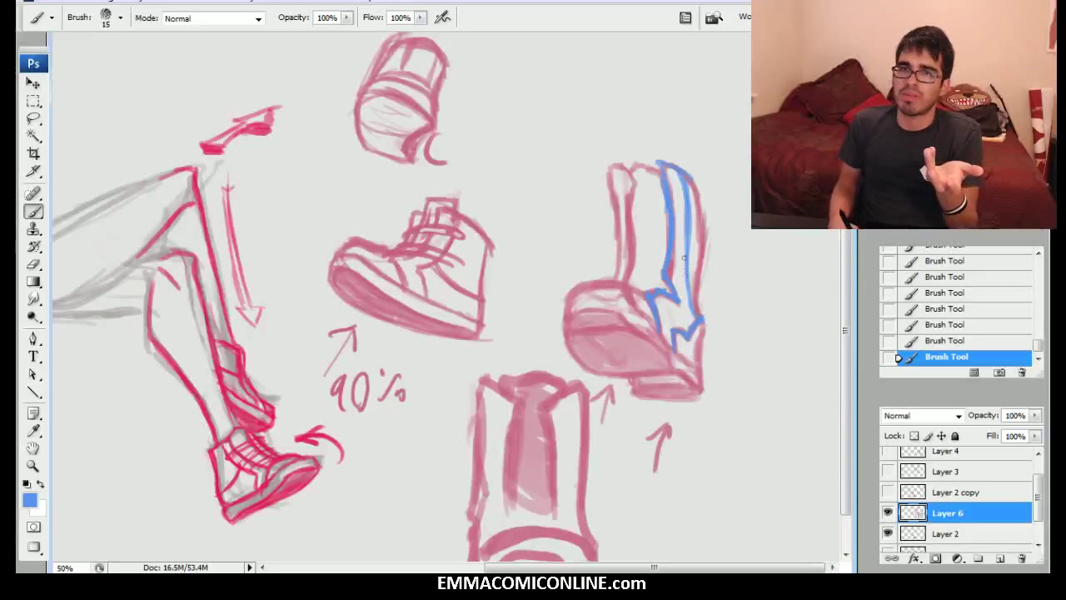
Step: Fill the tall boot's side panel and the narrow far flap with blue using a 50 px brush
{"action": "key", "text": "bracketright"}
{"action": "key", "text": "bracketright"}
{"action": "key", "text": "bracketright"}
{"action": "key", "text": "bracketright"}
{"action": "mouse_move", "coordinate": [659, 323]}
{"action": "left_mouse_down"}
{"action": "mouse_move", "coordinate": [685, 294]}
{"action": "mouse_move", "coordinate": [670, 267]}
{"action": "mouse_move", "coordinate": [680, 178]}
{"action": "mouse_move", "coordinate": [693, 180]}
{"action": "left_mouse_up"}
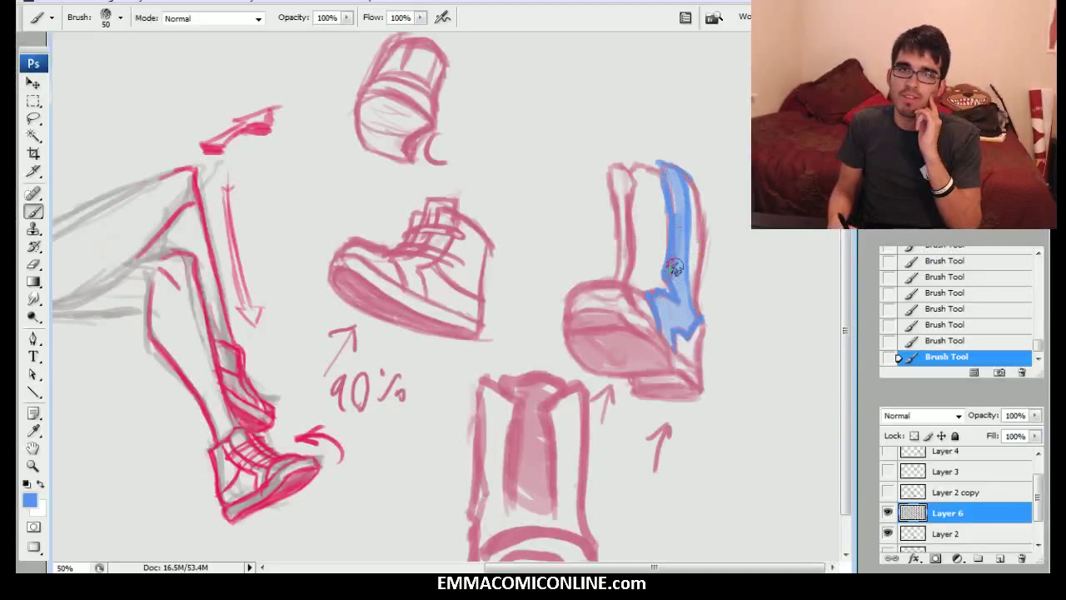
{"action": "mouse_move", "coordinate": [625, 259]}
{"action": "left_mouse_down"}
{"action": "mouse_move", "coordinate": [622, 167]}
{"action": "mouse_move", "coordinate": [620, 277]}
{"action": "left_mouse_up"}
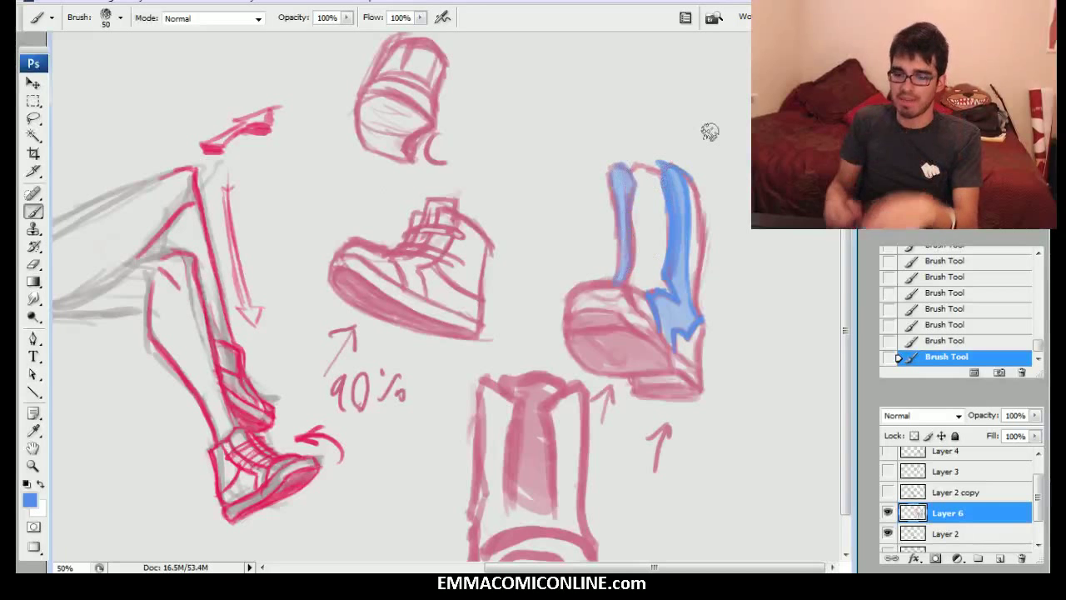
Step: Switch back to pink with a smaller brush and draw eyelets and crisscross laces between the boot's blue panels
{"action": "key", "text": "bracketleft"}
{"action": "key", "text": "bracketleft"}
{"action": "key", "text": "bracketleft"}
{"action": "key", "text": "bracketleft"}
{"action": "key", "text": "bracketleft"}
{"action": "key", "text": "bracketleft"}
{"action": "key", "text": "bracketleft"}
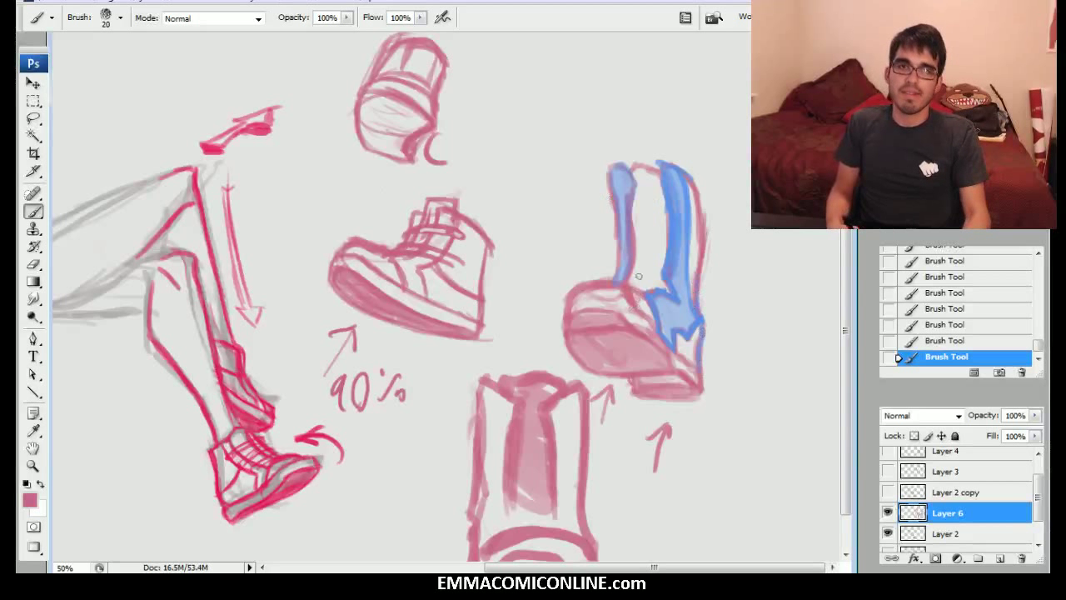
{"action": "key", "text": "bracketright"}
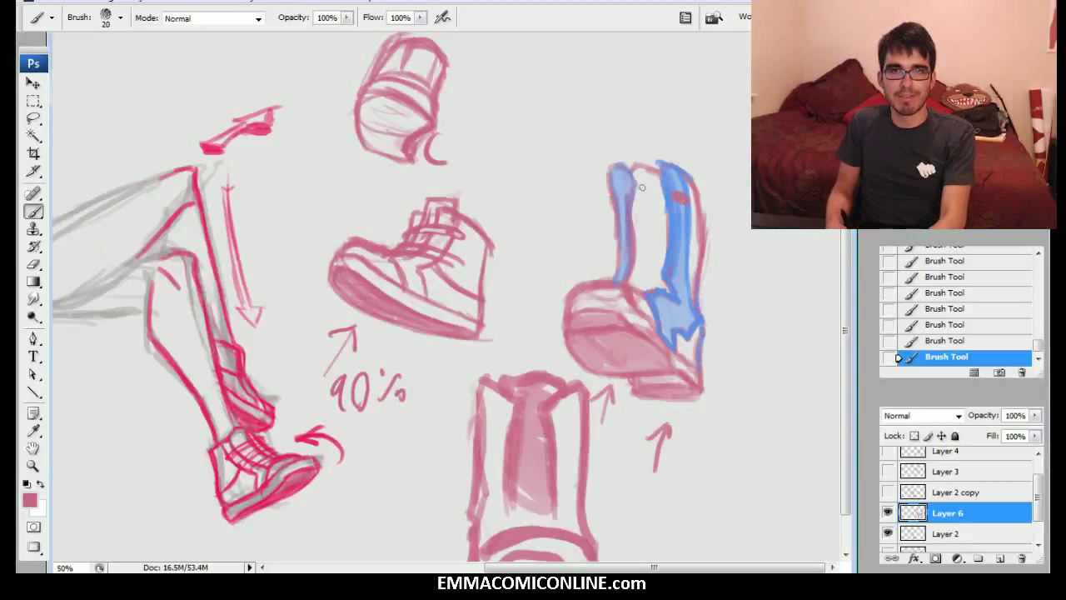
{"action": "mouse_move", "coordinate": [639, 191]}
{"action": "left_mouse_down"}
{"action": "mouse_move", "coordinate": [636, 234]}
{"action": "mouse_move", "coordinate": [683, 242]}
{"action": "mouse_move", "coordinate": [631, 273]}
{"action": "mouse_move", "coordinate": [679, 267]}
{"action": "mouse_move", "coordinate": [621, 285]}
{"action": "mouse_move", "coordinate": [677, 289]}
{"action": "left_mouse_up"}
{"action": "left_click", "coordinate": [623, 239]}
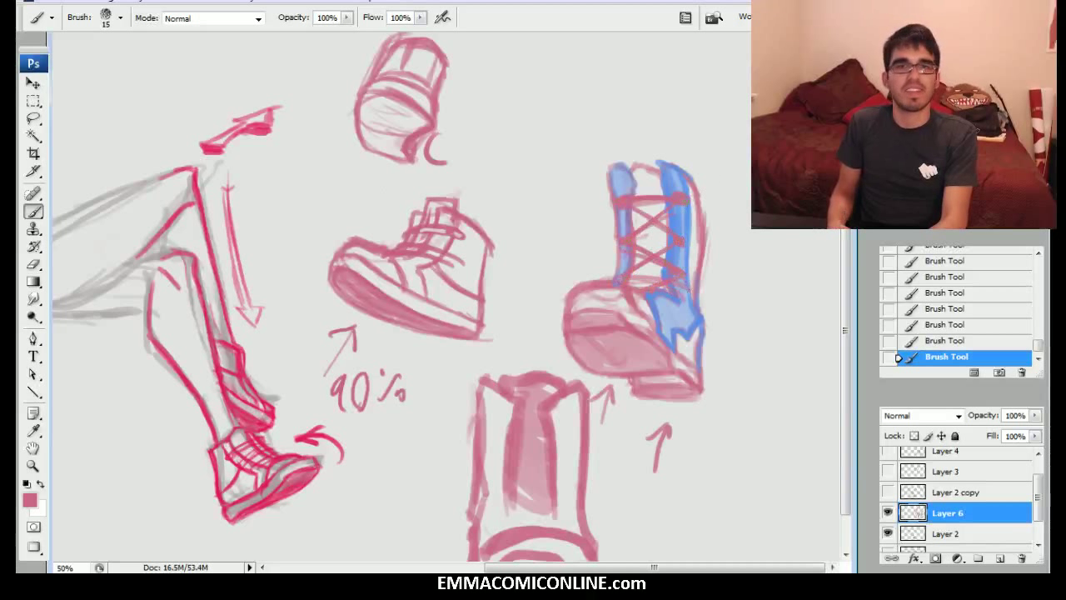
Step: Lighten the upper laces with the eraser and sketch a tied bow at the top of the tall boot's lacing
{"action": "mouse_move", "coordinate": [681, 196]}
{"action": "left_mouse_down"}
{"action": "mouse_move", "coordinate": [628, 205]}
{"action": "mouse_move", "coordinate": [675, 205]}
{"action": "mouse_move", "coordinate": [641, 241]}
{"action": "mouse_move", "coordinate": [655, 252]}
{"action": "left_mouse_up"}
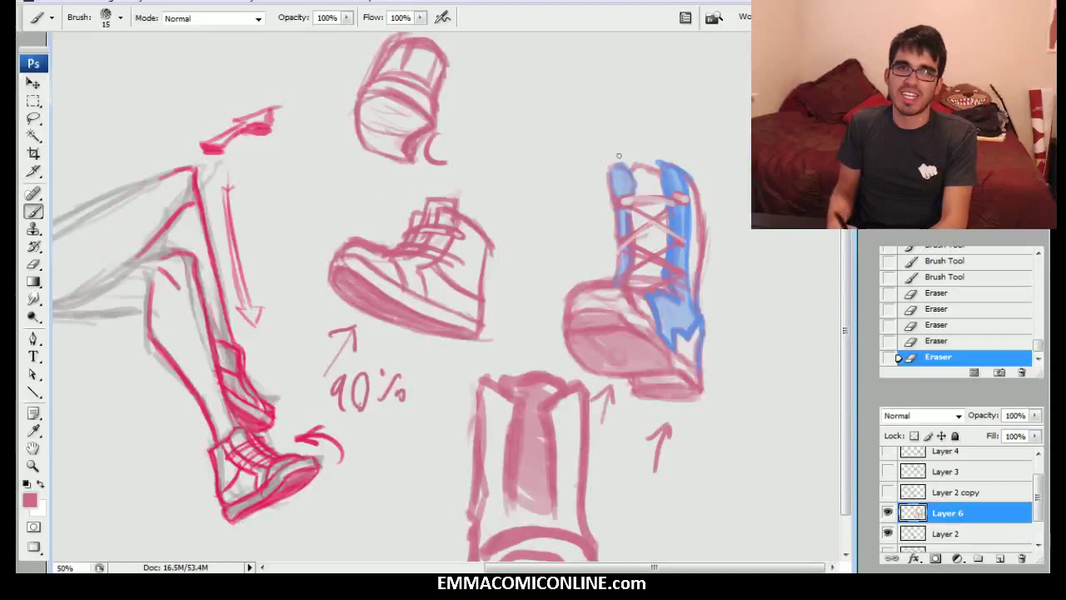
{"action": "mouse_move", "coordinate": [641, 196]}
{"action": "left_mouse_down"}
{"action": "mouse_move", "coordinate": [653, 206]}
{"action": "mouse_move", "coordinate": [630, 232]}
{"action": "mouse_move", "coordinate": [674, 237]}
{"action": "mouse_move", "coordinate": [665, 210]}
{"action": "mouse_move", "coordinate": [651, 252]}
{"action": "left_mouse_up"}
{"action": "left_click_drag", "start_coordinate": [644, 207], "coordinate": [637, 223]}
{"action": "mouse_move", "coordinate": [646, 210]}
{"action": "left_mouse_down"}
{"action": "mouse_move", "coordinate": [642, 227]}
{"action": "mouse_move", "coordinate": [665, 222]}
{"action": "left_mouse_up"}
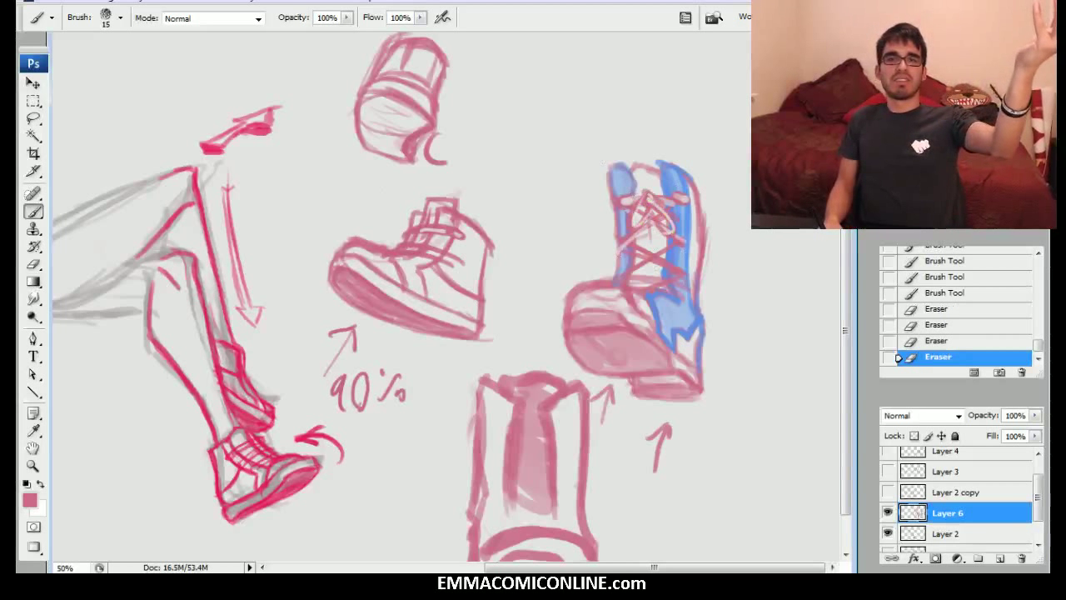
{"action": "left_click_drag", "start_coordinate": [533, 284], "coordinate": [573, 341]}
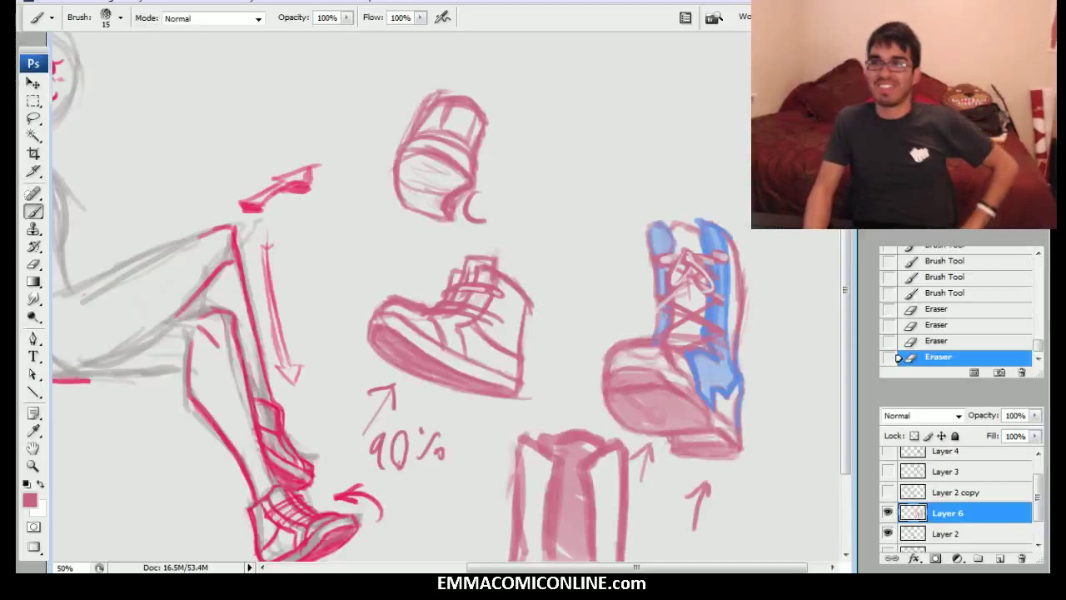
{"action": "left_click_drag", "start_coordinate": [434, 325], "coordinate": [535, 229]}
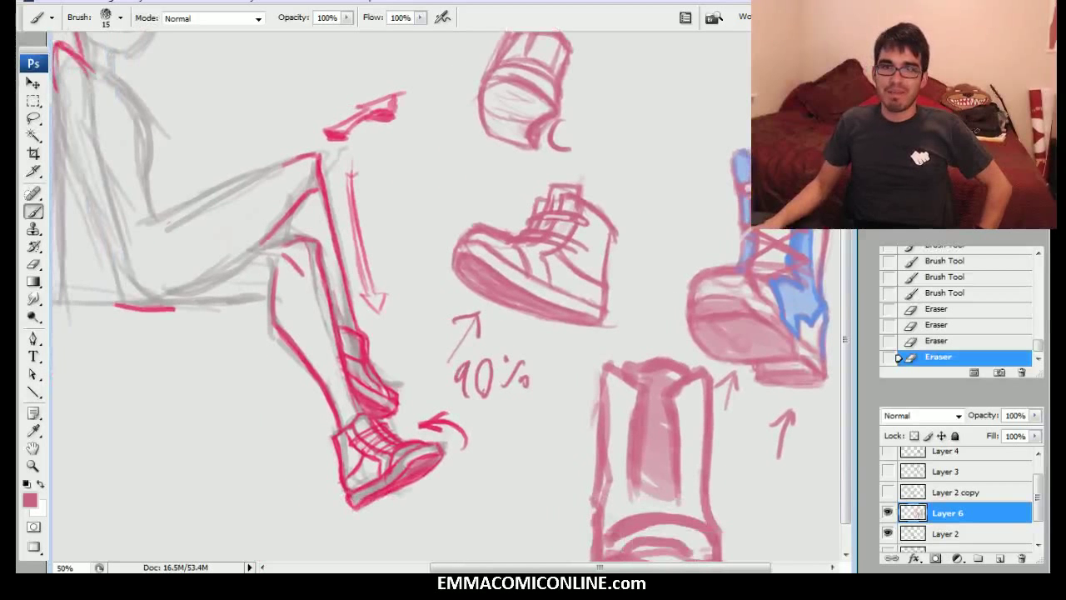
Step: Add a new layer above the shoe sketches and set the foreground colour to slate blue #506883
{"action": "key", "text": "ctrl+minus"}
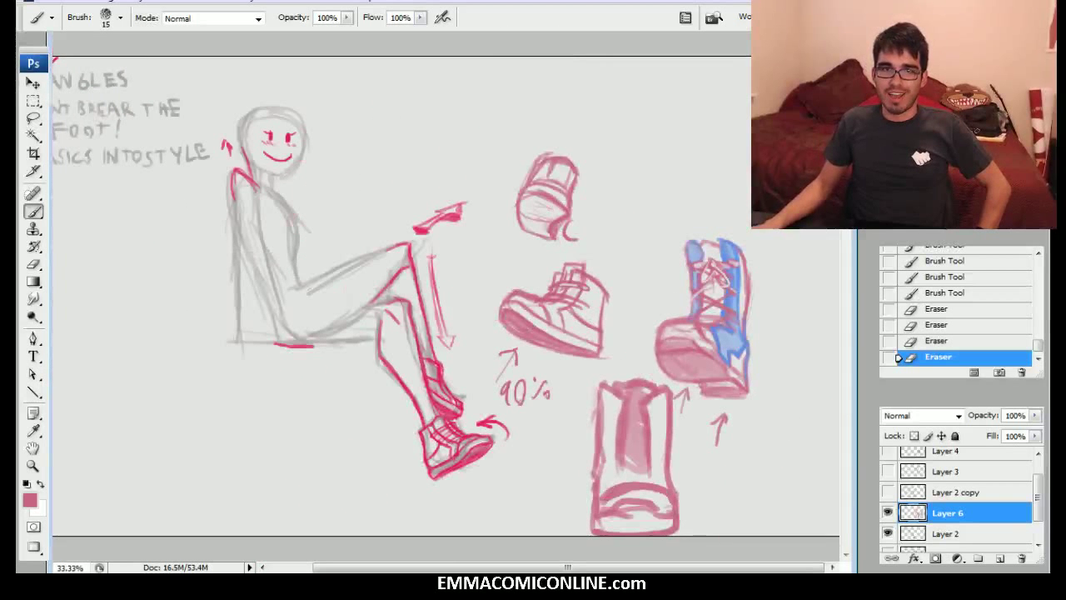
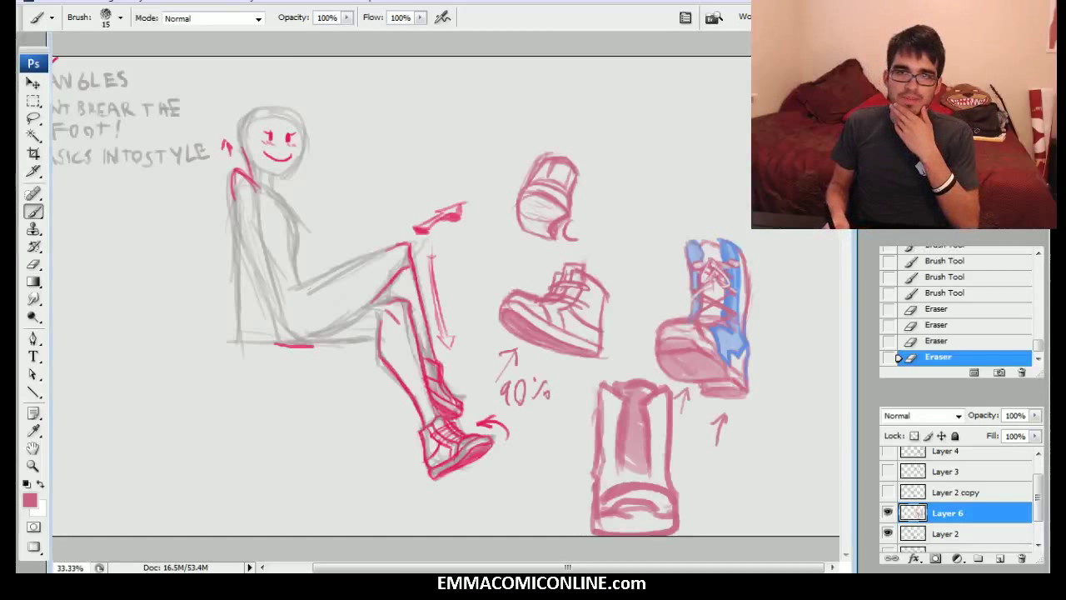
{"action": "key", "text": "ctrl+plus"}
{"action": "left_click_drag", "start_coordinate": [499, 350], "coordinate": [539, 317]}
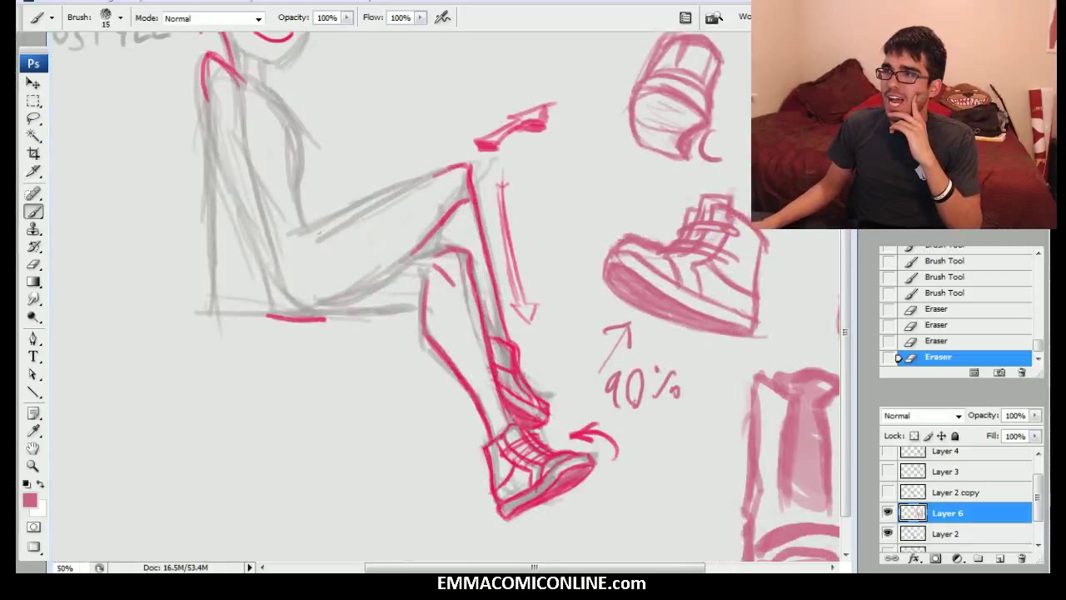
{"action": "mouse_move", "coordinate": [466, 300]}
{"action": "left_mouse_down"}
{"action": "mouse_move", "coordinate": [461, 369]}
{"action": "mouse_move", "coordinate": [434, 366]}
{"action": "left_mouse_up"}
{"action": "key", "text": "ctrl+shift+n"}
{"action": "key", "text": "Return"}
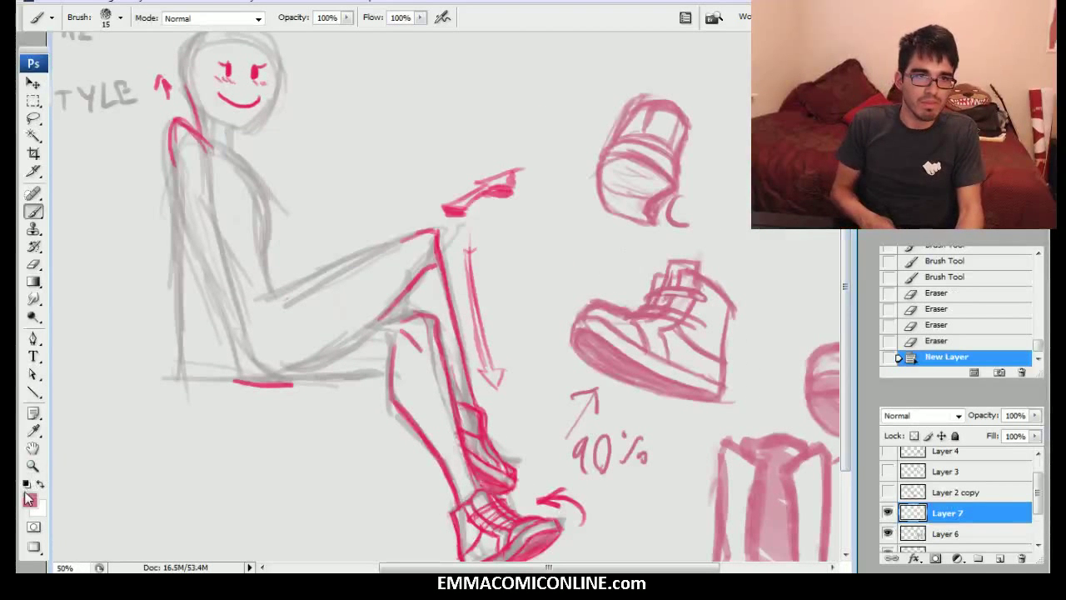
{"action": "left_click", "coordinate": [30, 500]}
{"action": "left_click", "coordinate": [338, 359]}
{"action": "left_click_drag", "start_coordinate": [498, 285], "coordinate": [498, 343]}
{"action": "left_click_drag", "start_coordinate": [358, 361], "coordinate": [342, 367]}
{"action": "left_click_drag", "start_coordinate": [480, 348], "coordinate": [497, 354]}
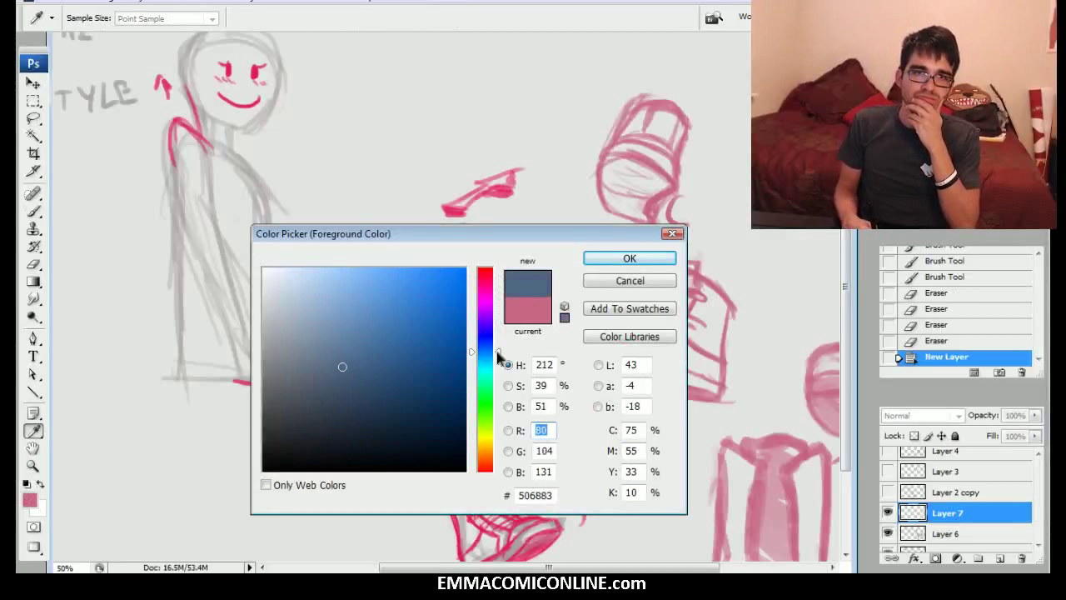
{"action": "left_click", "coordinate": [630, 259]}
{"action": "key", "text": "b"}
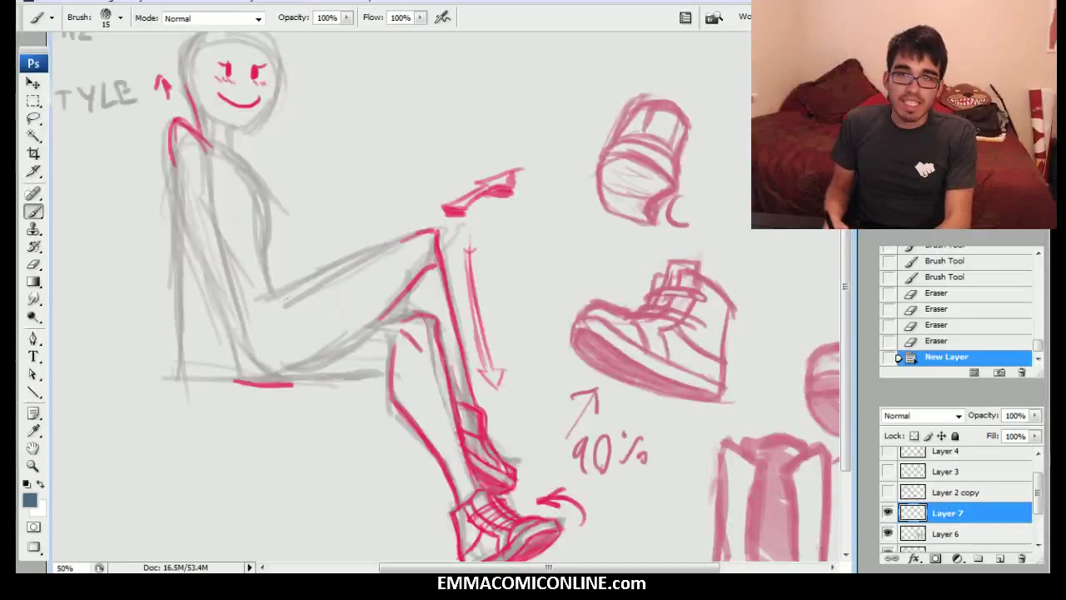
Step: Outline the seated figure's crossed thigh in slate blue from hip to knee, tracing both its upper and lower edges
{"action": "left_click_drag", "start_coordinate": [434, 333], "coordinate": [472, 281]}
{"action": "key", "text": "bracketright"}
{"action": "mouse_move", "coordinate": [277, 264]}
{"action": "left_mouse_down"}
{"action": "mouse_move", "coordinate": [322, 230]}
{"action": "mouse_move", "coordinate": [296, 250]}
{"action": "mouse_move", "coordinate": [305, 249]}
{"action": "mouse_move", "coordinate": [294, 306]}
{"action": "left_mouse_up"}
{"action": "mouse_move", "coordinate": [278, 265]}
{"action": "left_mouse_down"}
{"action": "mouse_move", "coordinate": [300, 309]}
{"action": "mouse_move", "coordinate": [342, 319]}
{"action": "mouse_move", "coordinate": [312, 311]}
{"action": "mouse_move", "coordinate": [395, 284]}
{"action": "mouse_move", "coordinate": [378, 299]}
{"action": "mouse_move", "coordinate": [424, 260]}
{"action": "left_mouse_up"}
{"action": "mouse_move", "coordinate": [471, 224]}
{"action": "left_mouse_down"}
{"action": "mouse_move", "coordinate": [447, 231]}
{"action": "mouse_move", "coordinate": [468, 202]}
{"action": "left_mouse_up"}
{"action": "key", "text": "bracketleft"}
{"action": "left_click_drag", "start_coordinate": [312, 241], "coordinate": [462, 180]}
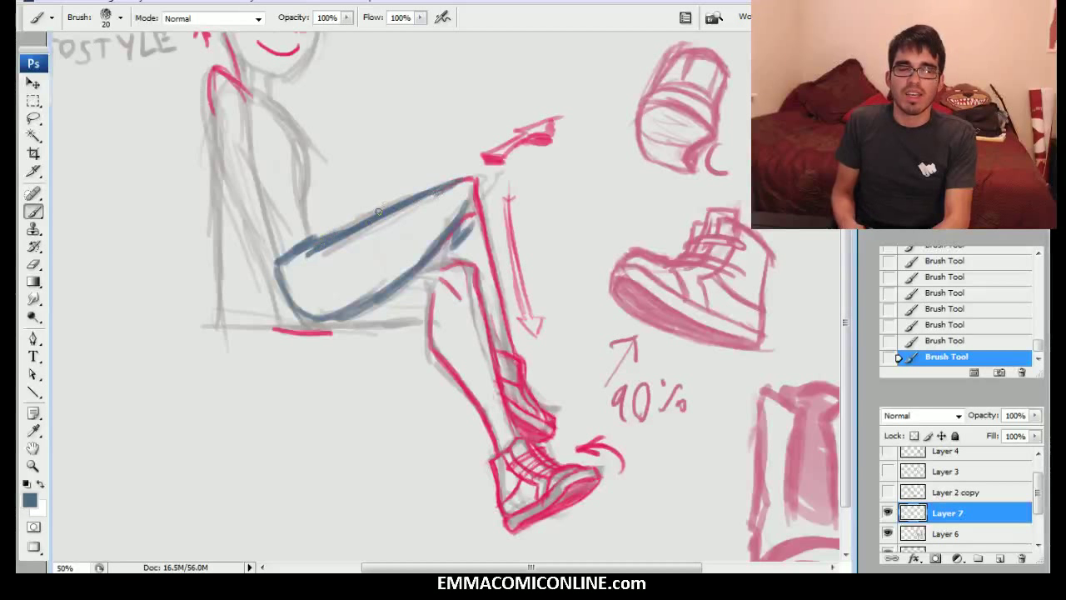
{"action": "left_click_drag", "start_coordinate": [315, 255], "coordinate": [354, 227]}
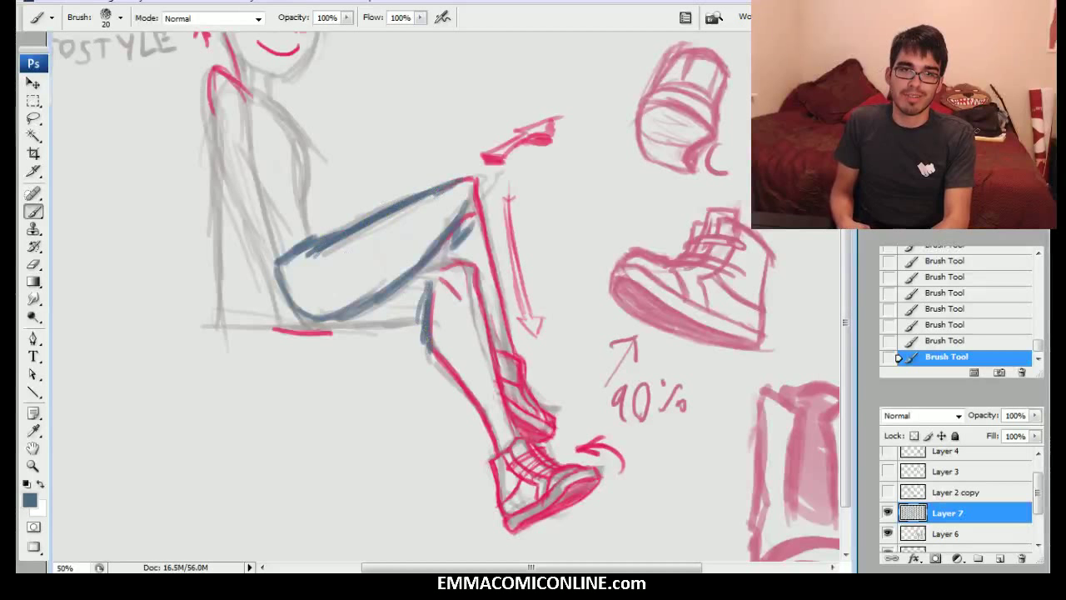
Step: Outline the supporting leg's calf and shin down to the ankle cuff, and paint the underside of its thigh
{"action": "left_click_drag", "start_coordinate": [440, 361], "coordinate": [482, 440]}
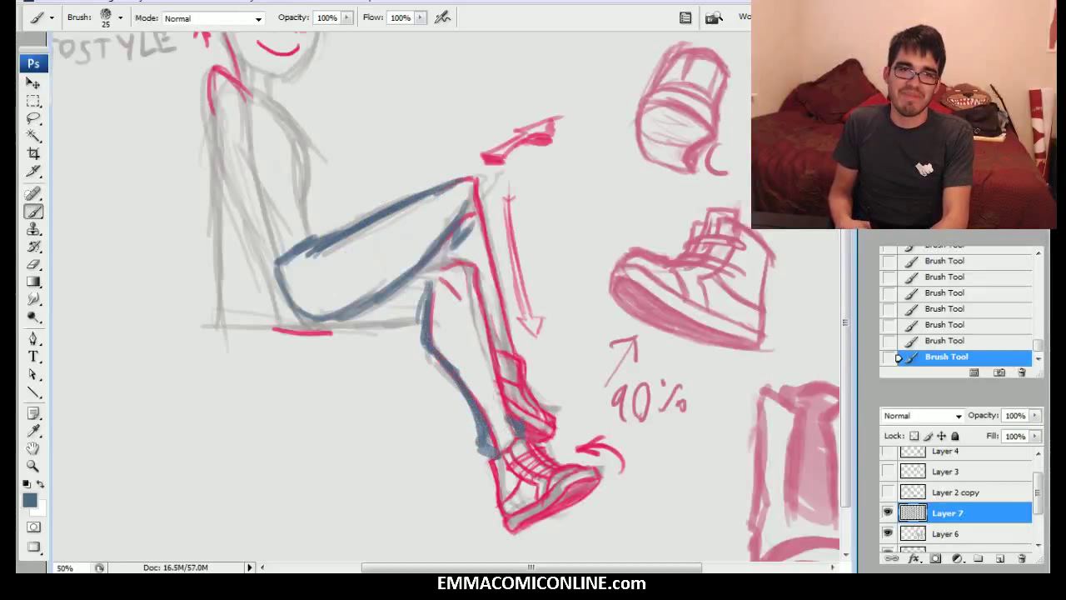
{"action": "left_click_drag", "start_coordinate": [502, 412], "coordinate": [471, 269]}
{"action": "key", "text": "bracketright"}
{"action": "key", "text": "bracketright"}
{"action": "mouse_move", "coordinate": [327, 320]}
{"action": "left_mouse_down"}
{"action": "mouse_move", "coordinate": [416, 320]}
{"action": "mouse_move", "coordinate": [377, 301]}
{"action": "mouse_move", "coordinate": [348, 316]}
{"action": "mouse_move", "coordinate": [408, 290]}
{"action": "mouse_move", "coordinate": [362, 319]}
{"action": "mouse_move", "coordinate": [455, 284]}
{"action": "mouse_move", "coordinate": [461, 303]}
{"action": "mouse_move", "coordinate": [426, 291]}
{"action": "mouse_move", "coordinate": [470, 283]}
{"action": "left_mouse_up"}
Step: Fill the supporting lower leg and the crossed leg's shin behind it with slate blue, varying the brush size
{"action": "key", "text": "bracketright"}
{"action": "key", "text": "bracketright"}
{"action": "key", "text": "bracketright"}
{"action": "key", "text": "bracketright"}
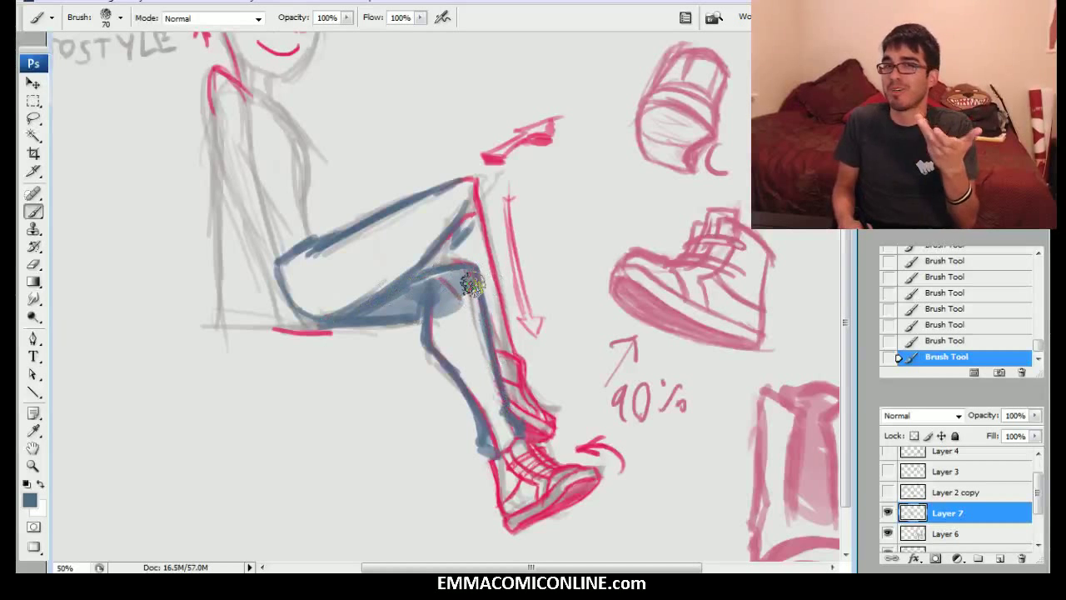
{"action": "key", "text": "bracketright"}
{"action": "key", "text": "bracketright"}
{"action": "mouse_move", "coordinate": [449, 328]}
{"action": "left_mouse_down"}
{"action": "mouse_move", "coordinate": [448, 290]}
{"action": "mouse_move", "coordinate": [461, 347]}
{"action": "mouse_move", "coordinate": [470, 331]}
{"action": "mouse_move", "coordinate": [448, 333]}
{"action": "mouse_move", "coordinate": [508, 439]}
{"action": "left_mouse_up"}
{"action": "key", "text": "bracketleft"}
{"action": "key", "text": "bracketleft"}
{"action": "key", "text": "bracketleft"}
{"action": "left_click_drag", "start_coordinate": [479, 269], "coordinate": [504, 345]}
{"action": "mouse_move", "coordinate": [467, 245]}
{"action": "left_mouse_down"}
{"action": "mouse_move", "coordinate": [463, 191]}
{"action": "mouse_move", "coordinate": [309, 260]}
{"action": "mouse_move", "coordinate": [317, 283]}
{"action": "mouse_move", "coordinate": [376, 238]}
{"action": "mouse_move", "coordinate": [446, 209]}
{"action": "mouse_move", "coordinate": [332, 260]}
{"action": "mouse_move", "coordinate": [456, 197]}
{"action": "left_mouse_up"}
Step: Fill the crossed thigh with slate blue and smooth its shading between hip and knee using an 80 px brush
{"action": "key", "text": "bracketright"}
{"action": "key", "text": "bracketright"}
{"action": "key", "text": "bracketright"}
{"action": "right_click", "coordinate": [456, 197]}
{"action": "left_click_drag", "start_coordinate": [376, 280], "coordinate": [440, 203]}
{"action": "key", "text": "bracketleft"}
{"action": "key", "text": "bracketleft"}
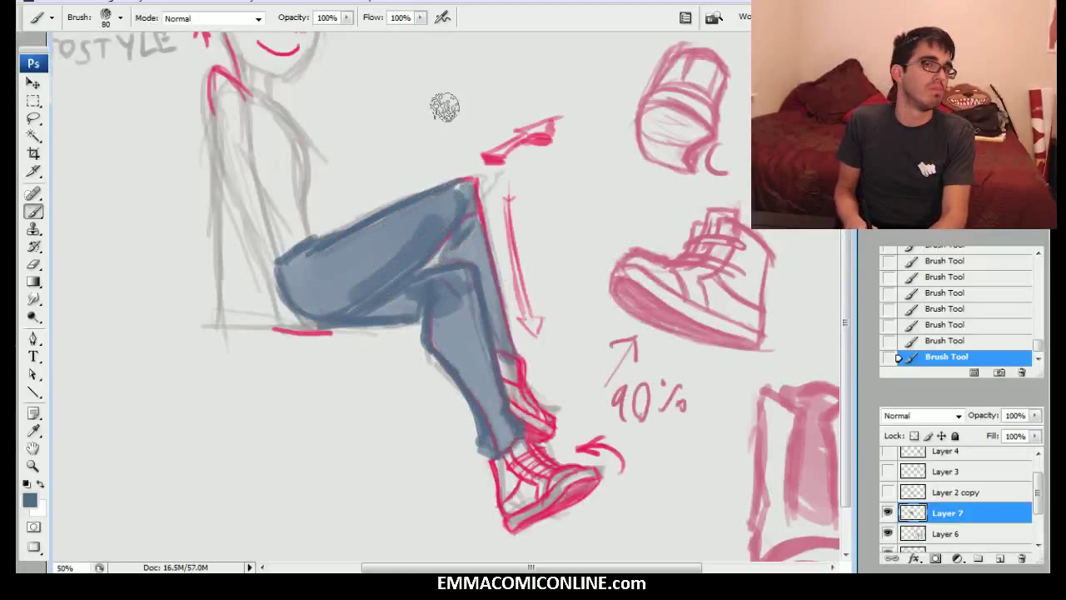
{"action": "left_click_drag", "start_coordinate": [356, 295], "coordinate": [460, 192]}
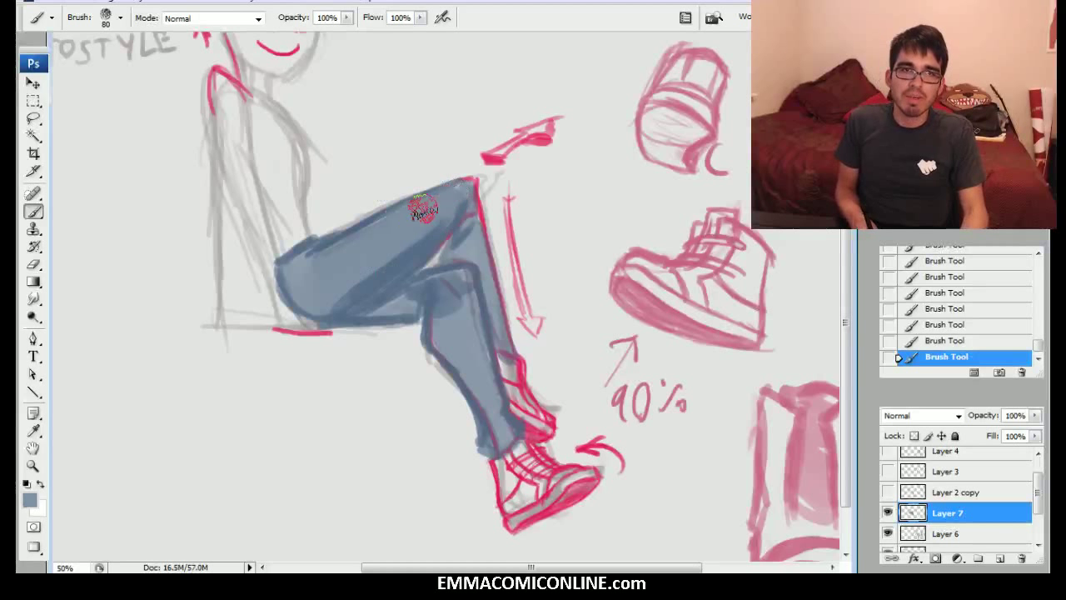
Step: Switch the foreground colour to a light sky blue and paint a highlight along the top of the crossed thigh
{"action": "left_click", "coordinate": [30, 500]}
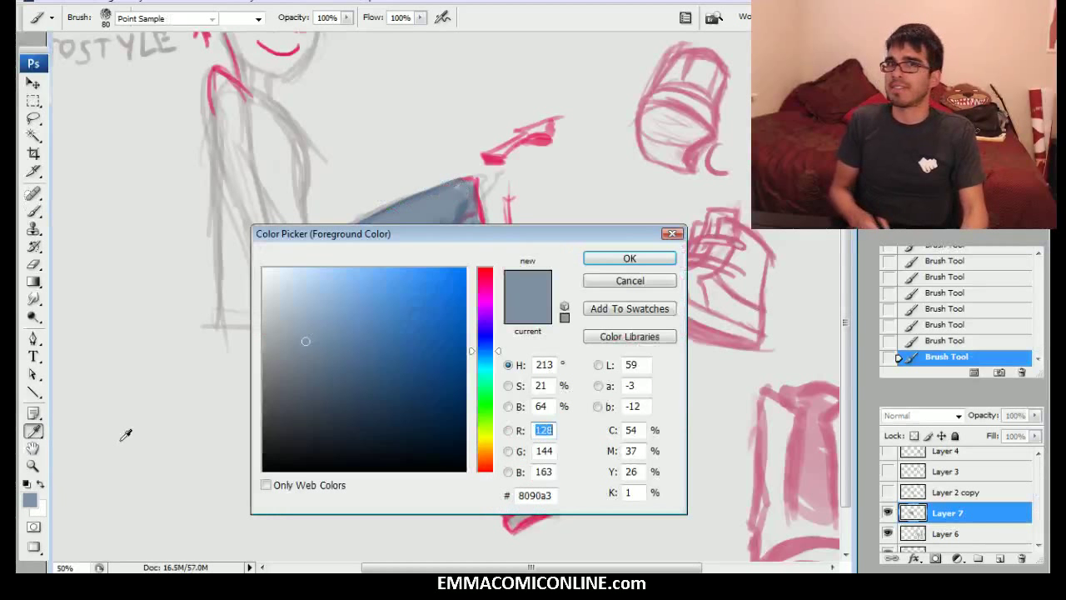
{"action": "left_click", "coordinate": [371, 288]}
{"action": "left_click", "coordinate": [494, 358]}
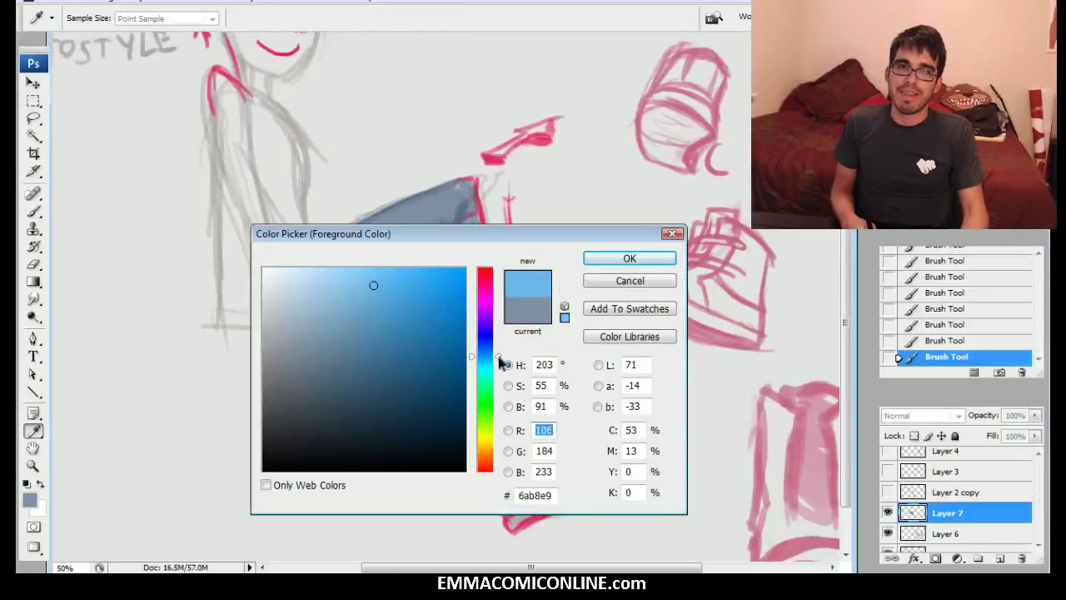
{"action": "left_click", "coordinate": [353, 297]}
{"action": "left_click", "coordinate": [617, 261]}
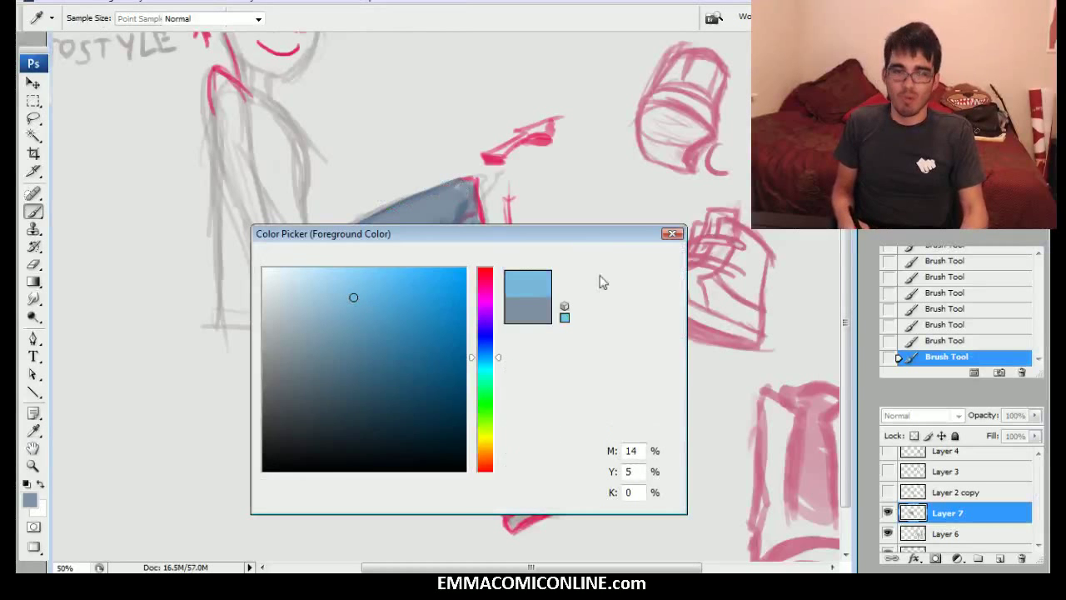
{"action": "left_click_drag", "start_coordinate": [311, 267], "coordinate": [465, 187]}
{"action": "key", "text": "]"}
{"action": "key", "text": "]"}
{"action": "key", "text": "bracketleft"}
{"action": "key", "text": "bracketleft"}
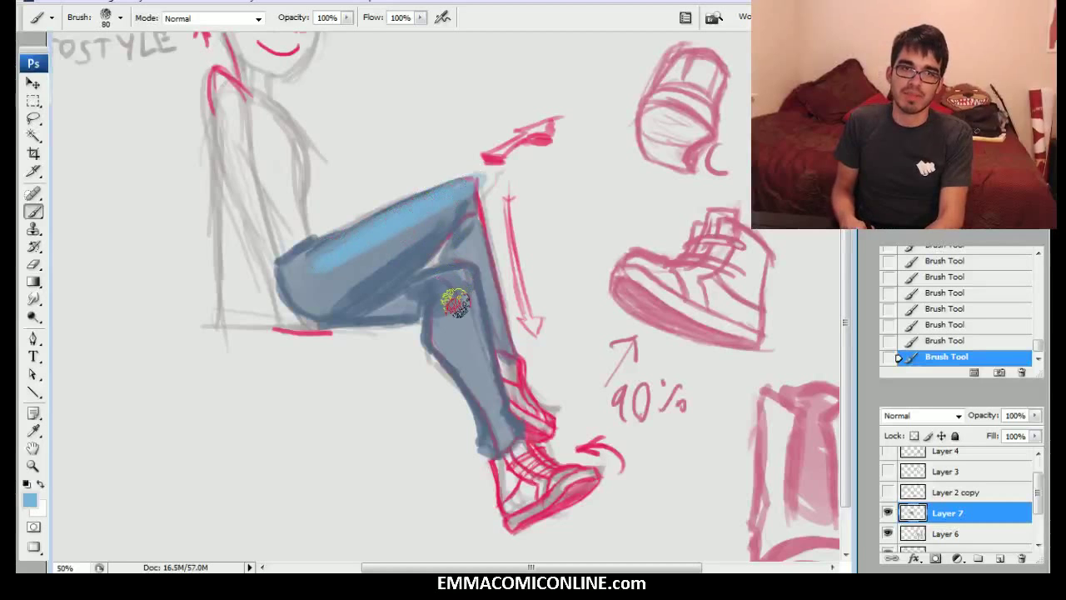
Step: Paint light blue highlights down the supporting shin to the cuff and around the crossed knee with a smaller brush
{"action": "key", "text": "bracketright"}
{"action": "mouse_move", "coordinate": [467, 322]}
{"action": "left_mouse_down"}
{"action": "mouse_move", "coordinate": [457, 292]}
{"action": "mouse_move", "coordinate": [476, 379]}
{"action": "mouse_move", "coordinate": [463, 298]}
{"action": "mouse_move", "coordinate": [504, 396]}
{"action": "mouse_move", "coordinate": [485, 329]}
{"action": "mouse_move", "coordinate": [458, 299]}
{"action": "left_mouse_up"}
{"action": "key", "text": "bracketleft"}
{"action": "key", "text": "bracketleft"}
{"action": "key", "text": "bracketleft"}
{"action": "key", "text": "bracketleft"}
{"action": "key", "text": "bracketleft"}
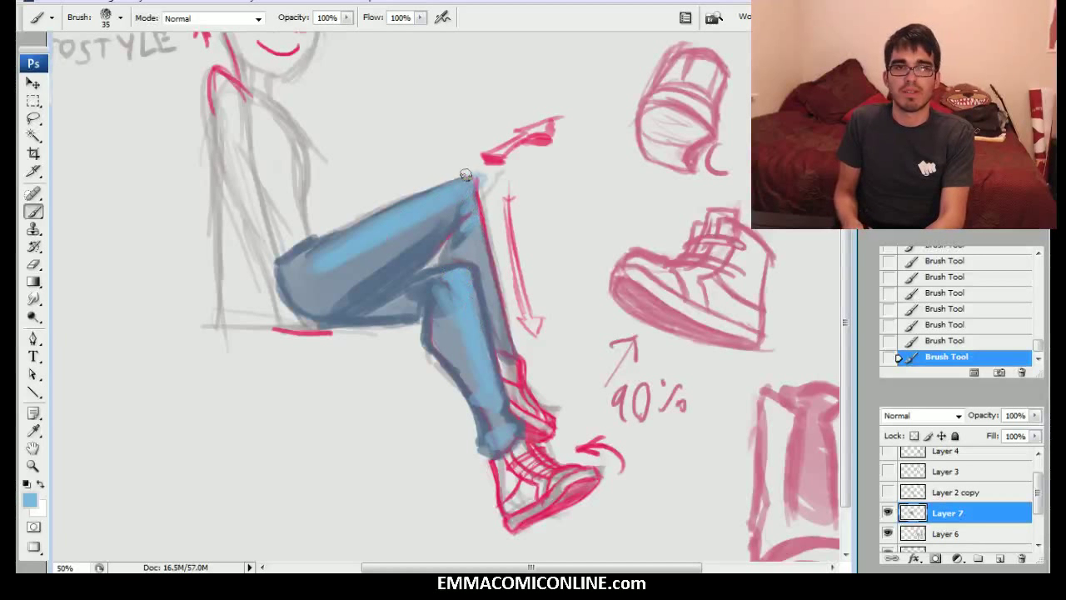
{"action": "left_click_drag", "start_coordinate": [442, 204], "coordinate": [487, 276]}
Step: Sample the darker jeans blue and deepen the shading beneath the crossed knee with a 50 px brush
{"action": "key", "text": "bracketright"}
{"action": "key", "text": "bracketright"}
{"action": "key", "text": "bracketright"}
{"action": "left_click", "coordinate": [442, 342], "text": "alt"}
{"action": "left_click_drag", "start_coordinate": [379, 379], "coordinate": [506, 283]}
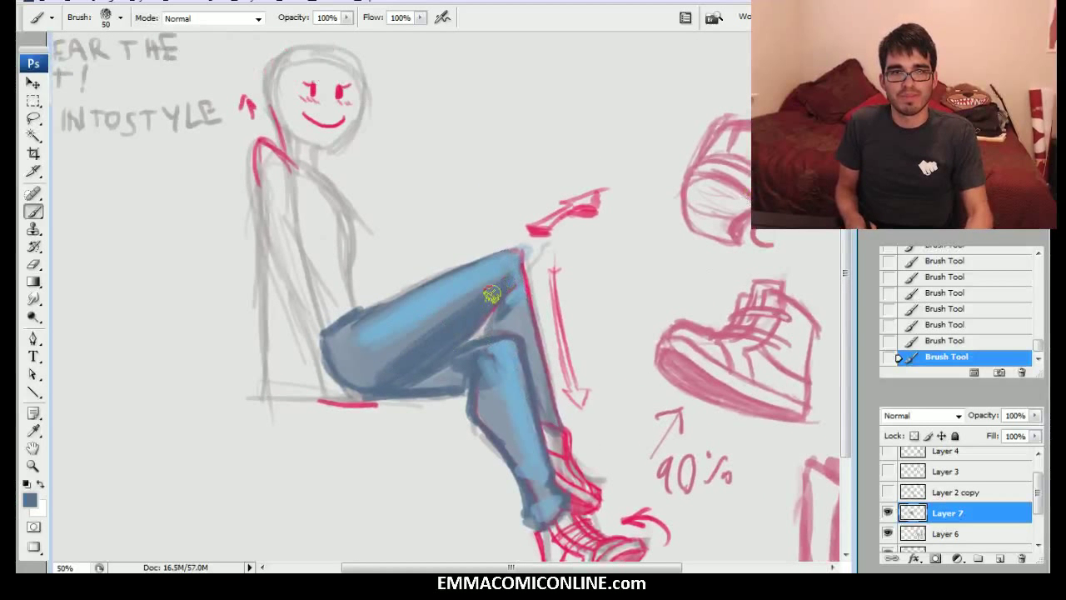
Step: Sample the pink from the shoulder line and paint a short-sleeved shirt over the figure's torso and upper arm
{"action": "left_click", "coordinate": [289, 161], "text": "alt"}
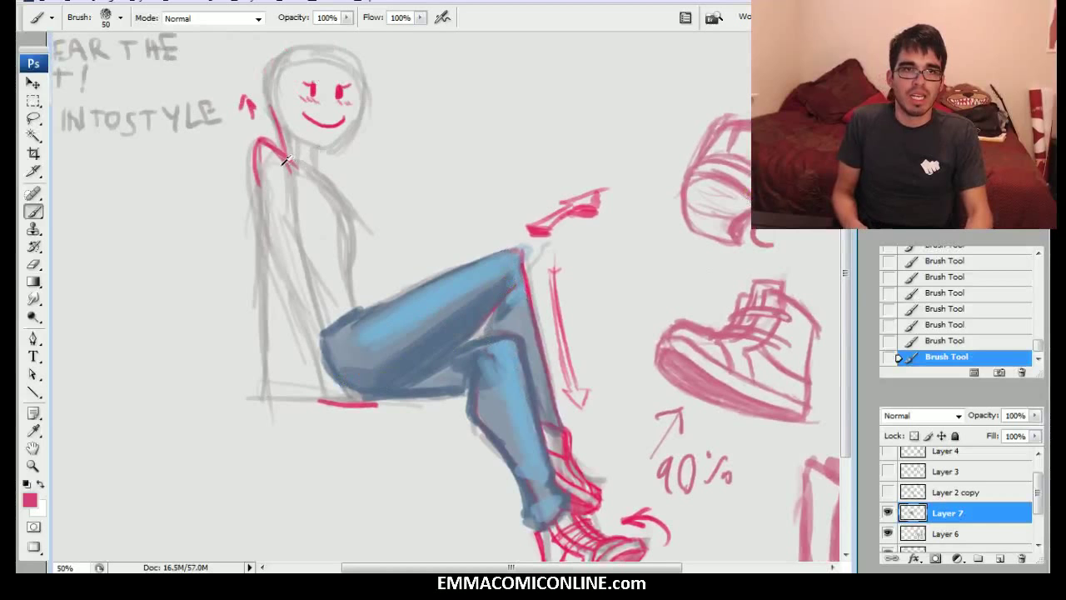
{"action": "key", "text": "bracketright"}
{"action": "key", "text": "bracketright"}
{"action": "mouse_move", "coordinate": [353, 307]}
{"action": "left_mouse_down"}
{"action": "mouse_move", "coordinate": [359, 234]}
{"action": "mouse_move", "coordinate": [321, 175]}
{"action": "mouse_move", "coordinate": [290, 164]}
{"action": "left_mouse_up"}
{"action": "mouse_move", "coordinate": [325, 321]}
{"action": "left_mouse_down"}
{"action": "mouse_move", "coordinate": [302, 227]}
{"action": "mouse_move", "coordinate": [268, 185]}
{"action": "mouse_move", "coordinate": [296, 197]}
{"action": "mouse_move", "coordinate": [264, 183]}
{"action": "mouse_move", "coordinate": [297, 211]}
{"action": "mouse_move", "coordinate": [269, 211]}
{"action": "mouse_move", "coordinate": [306, 223]}
{"action": "mouse_move", "coordinate": [333, 317]}
{"action": "mouse_move", "coordinate": [309, 236]}
{"action": "mouse_move", "coordinate": [319, 183]}
{"action": "mouse_move", "coordinate": [348, 222]}
{"action": "mouse_move", "coordinate": [334, 268]}
{"action": "left_mouse_up"}
{"action": "key", "text": "bracketleft"}
{"action": "key", "text": "bracketleft"}
{"action": "key", "text": "bracketleft"}
{"action": "key", "text": "bracketleft"}
{"action": "key", "text": "bracketleft"}
{"action": "key", "text": "bracketright"}
{"action": "key", "text": "bracketright"}
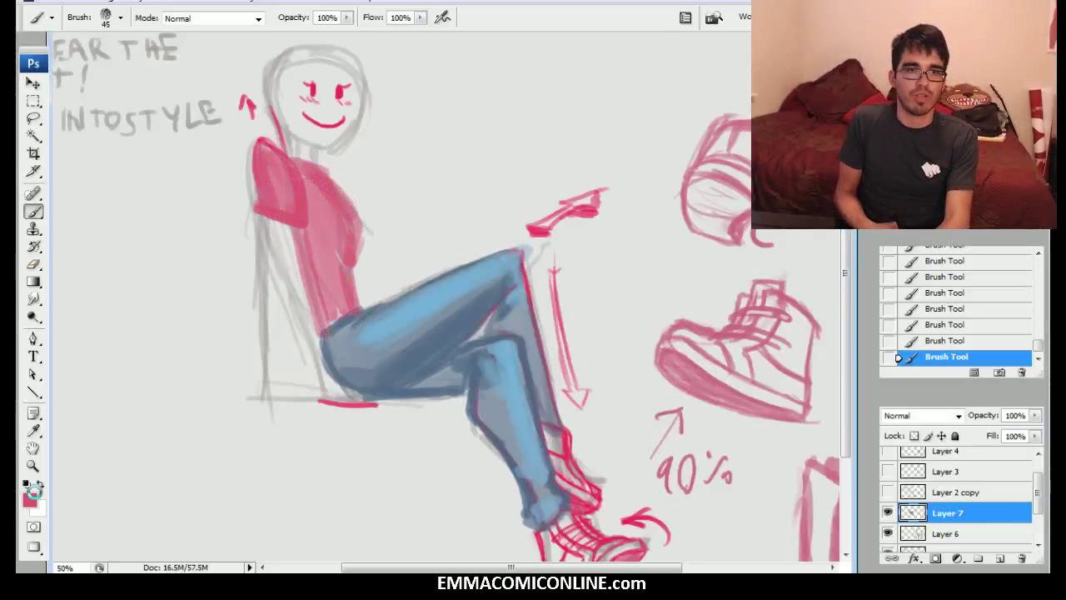
Step: Change the foreground colour to coral red and highlight the shirt's shoulder and chest with a 50 px brush
{"action": "left_click", "coordinate": [30, 495]}
{"action": "left_click_drag", "start_coordinate": [499, 278], "coordinate": [498, 270]}
{"action": "left_click", "coordinate": [630, 259]}
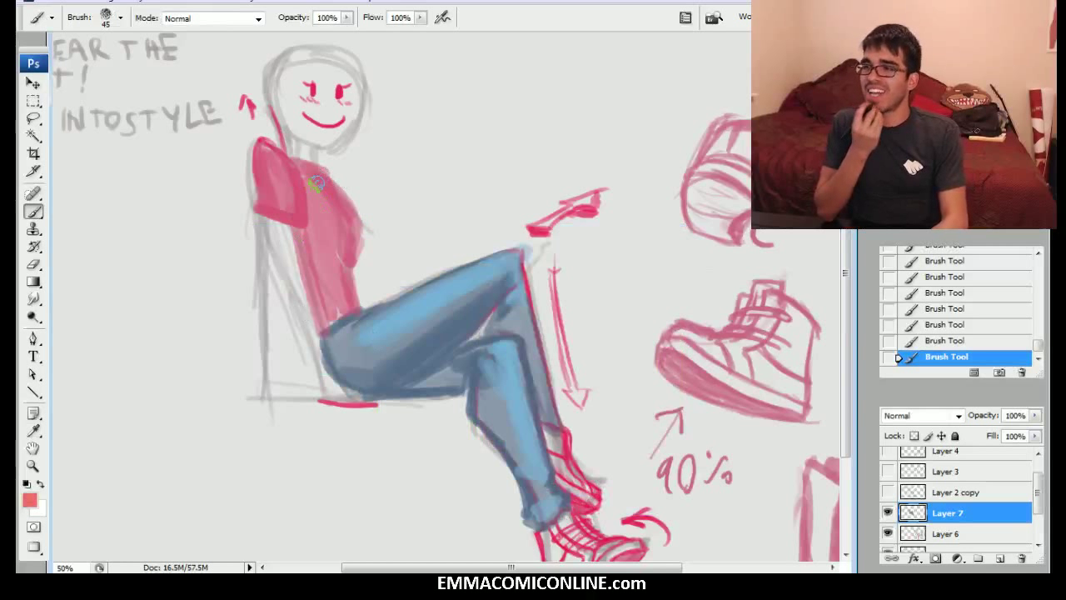
{"action": "key", "text": "bracketright"}
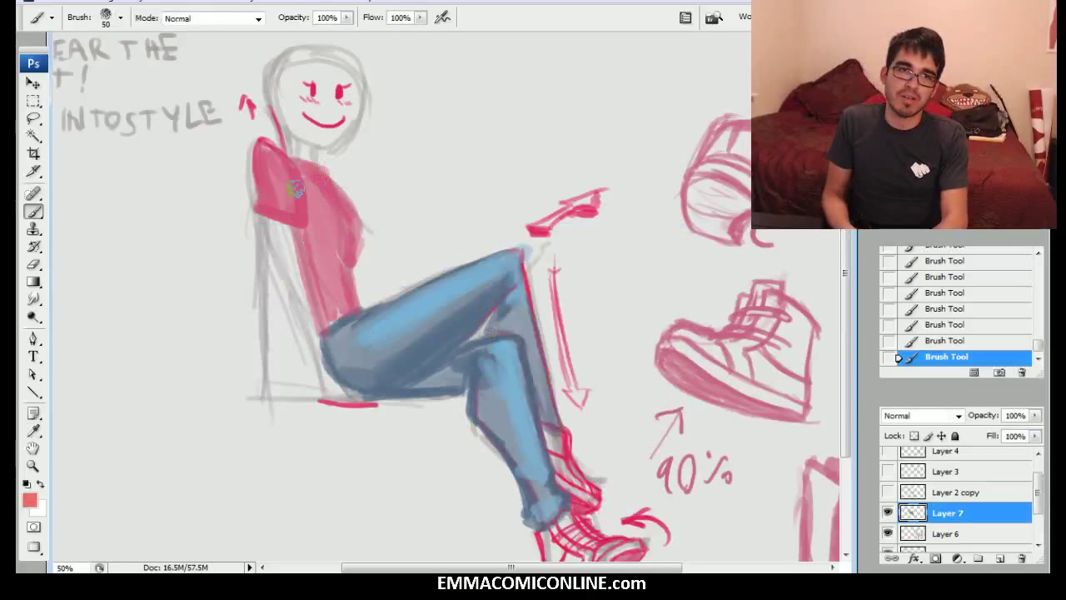
{"action": "mouse_move", "coordinate": [288, 188]}
{"action": "left_mouse_down"}
{"action": "mouse_move", "coordinate": [320, 188]}
{"action": "mouse_move", "coordinate": [305, 175]}
{"action": "mouse_move", "coordinate": [338, 221]}
{"action": "left_mouse_up"}
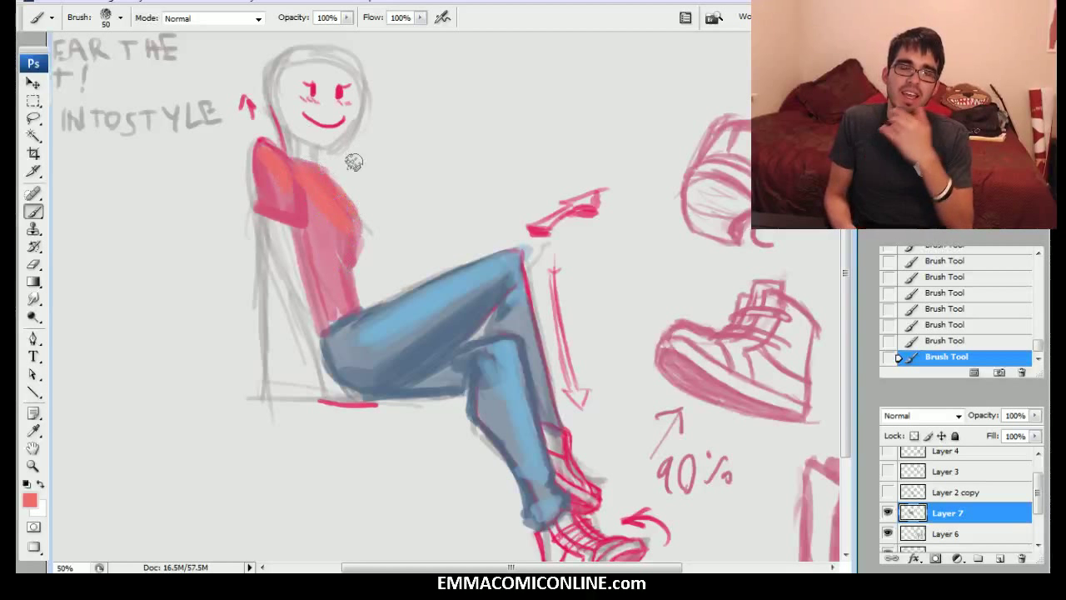
Step: Draw a coral side-view foot above the laced boot with a 20 px brush, including ankle circle, heel, sole, toes and leg lines
{"action": "left_click_drag", "start_coordinate": [354, 142], "coordinate": [114, 159]}
{"action": "mouse_move", "coordinate": [661, 80]}
{"action": "left_mouse_down"}
{"action": "mouse_move", "coordinate": [622, 110]}
{"action": "mouse_move", "coordinate": [570, 128]}
{"action": "mouse_move", "coordinate": [588, 125]}
{"action": "mouse_move", "coordinate": [576, 112]}
{"action": "left_mouse_up"}
{"action": "key", "text": "bracketleft"}
{"action": "key", "text": "bracketleft"}
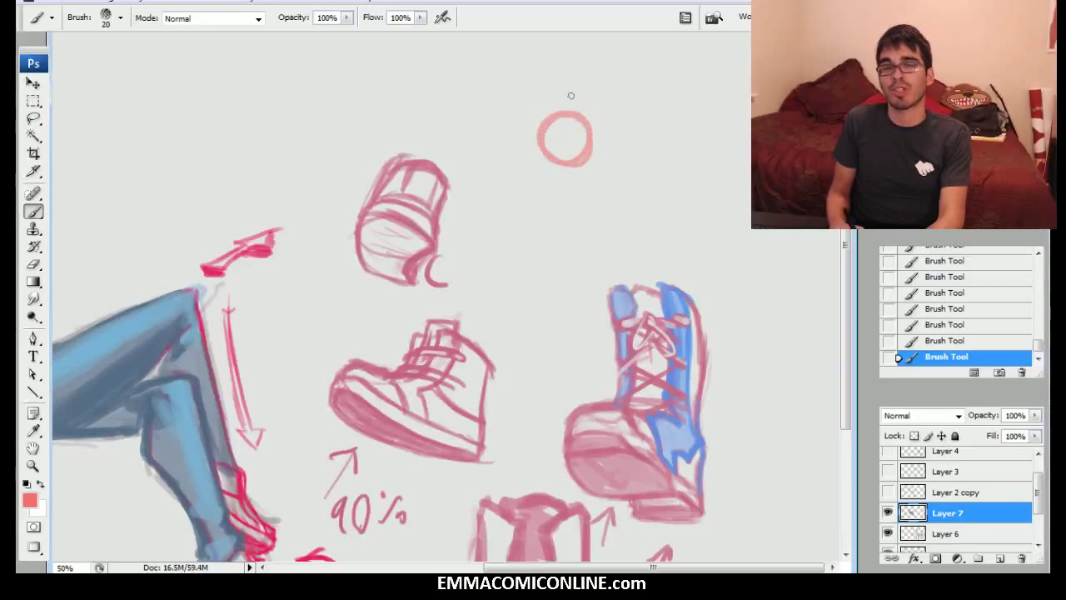
{"action": "left_click_drag", "start_coordinate": [549, 157], "coordinate": [661, 182]}
{"action": "mouse_move", "coordinate": [574, 119]}
{"action": "left_mouse_down"}
{"action": "mouse_move", "coordinate": [678, 184]}
{"action": "mouse_move", "coordinate": [652, 166]}
{"action": "left_mouse_up"}
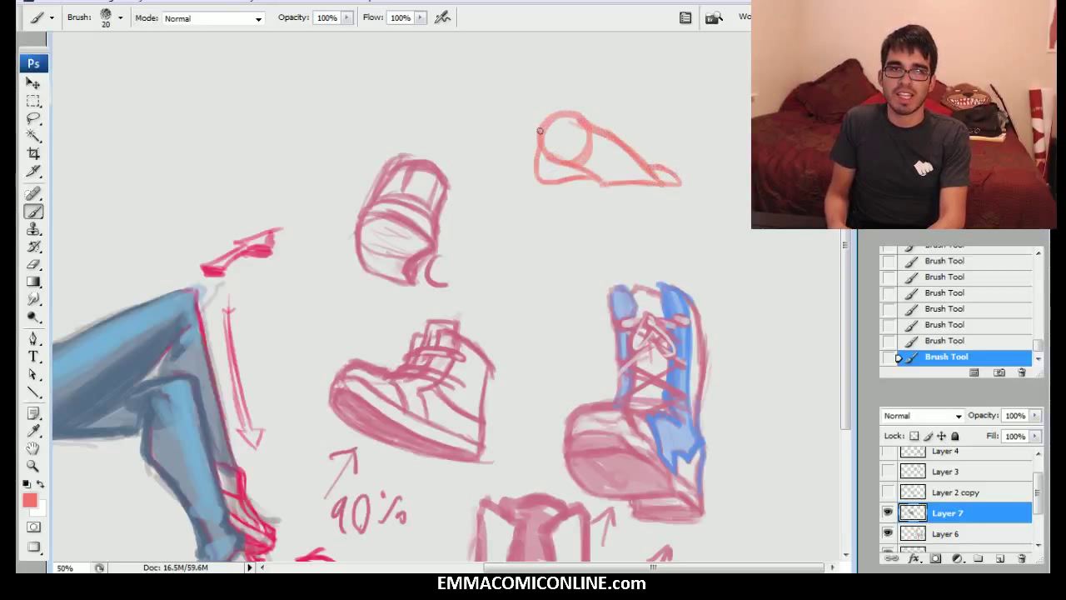
{"action": "left_click_drag", "start_coordinate": [555, 180], "coordinate": [605, 184]}
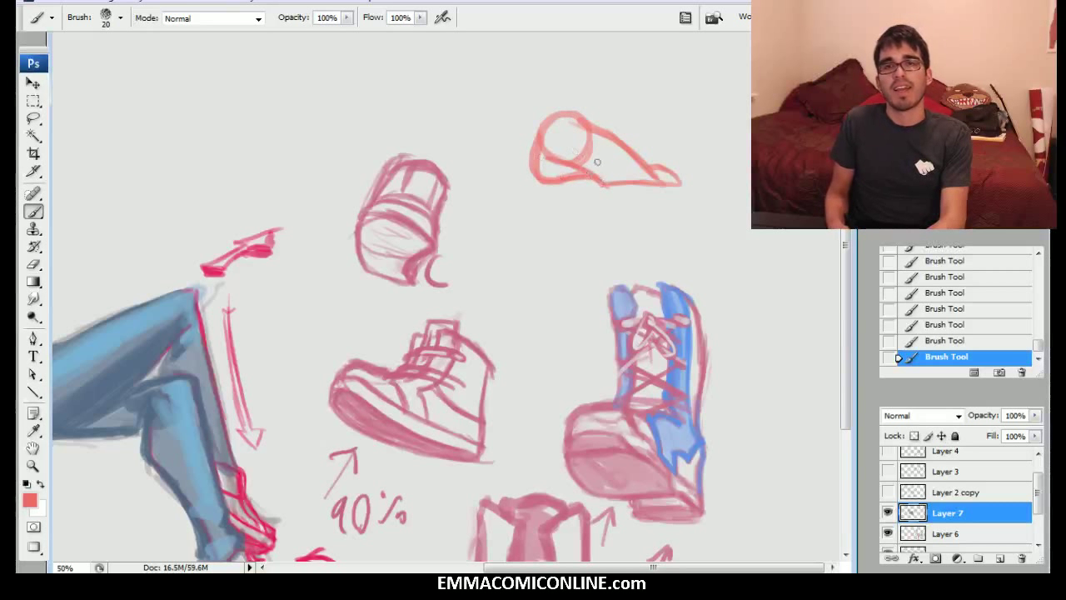
{"action": "mouse_move", "coordinate": [618, 178]}
{"action": "left_mouse_down"}
{"action": "mouse_move", "coordinate": [672, 169]}
{"action": "mouse_move", "coordinate": [651, 169]}
{"action": "mouse_move", "coordinate": [607, 127]}
{"action": "mouse_move", "coordinate": [586, 75]}
{"action": "mouse_move", "coordinate": [536, 71]}
{"action": "left_mouse_up"}
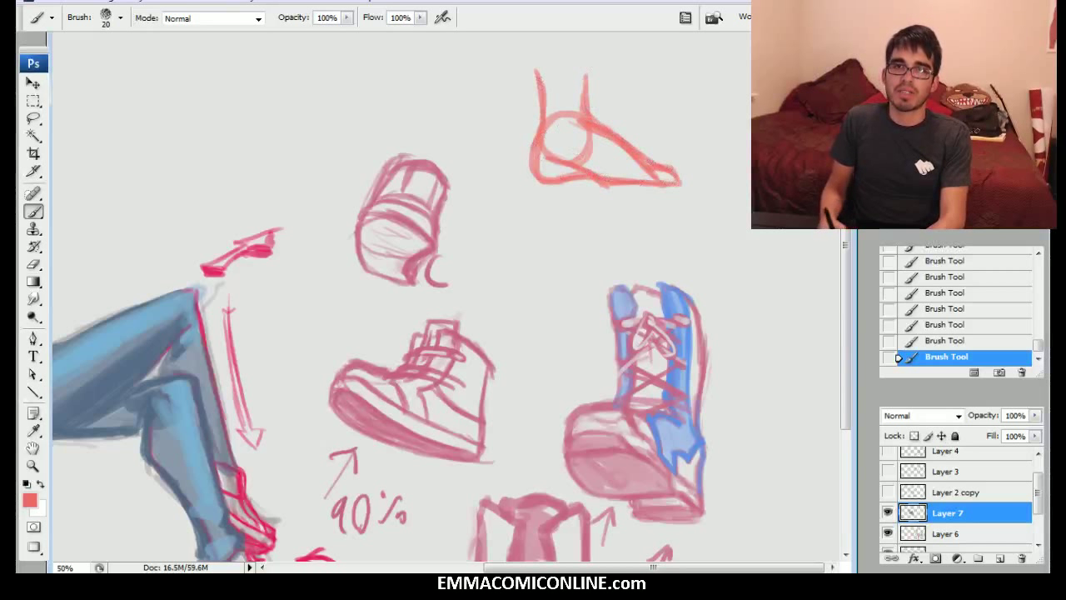
{"action": "mouse_move", "coordinate": [551, 140]}
{"action": "left_mouse_down"}
{"action": "mouse_move", "coordinate": [616, 133]}
{"action": "mouse_move", "coordinate": [609, 140]}
{"action": "left_mouse_up"}
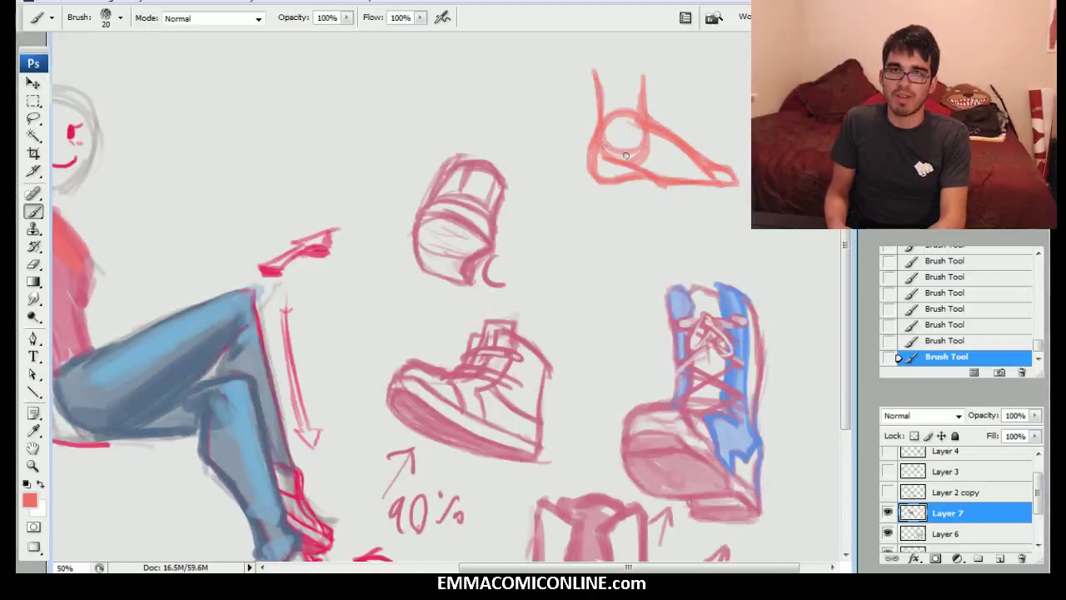
{"action": "left_click_drag", "start_coordinate": [597, 129], "coordinate": [605, 146]}
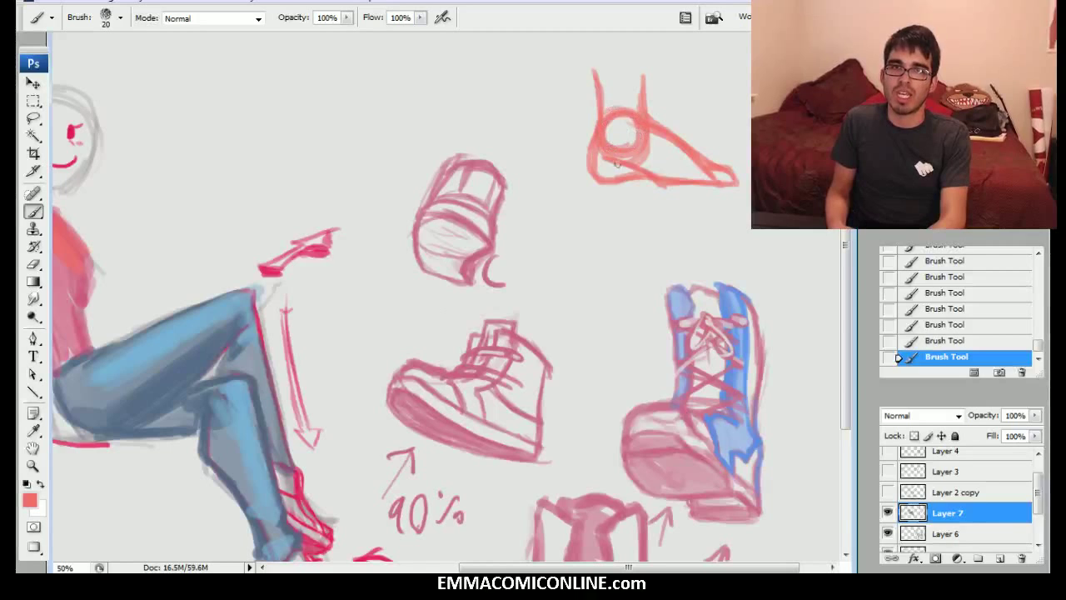
Step: Sketch a second side-view foot above the figure's knee, built from an ankle circle stacked on a heel circle
{"action": "mouse_move", "coordinate": [272, 147]}
{"action": "left_mouse_down"}
{"action": "mouse_move", "coordinate": [415, 159]}
{"action": "mouse_move", "coordinate": [391, 129]}
{"action": "mouse_move", "coordinate": [390, 80]}
{"action": "mouse_move", "coordinate": [428, 133]}
{"action": "mouse_move", "coordinate": [469, 146]}
{"action": "left_mouse_up"}
{"action": "mouse_move", "coordinate": [403, 169]}
{"action": "left_mouse_down"}
{"action": "mouse_move", "coordinate": [482, 168]}
{"action": "mouse_move", "coordinate": [458, 141]}
{"action": "mouse_move", "coordinate": [490, 156]}
{"action": "left_mouse_up"}
{"action": "left_click_drag", "start_coordinate": [407, 104], "coordinate": [420, 133]}
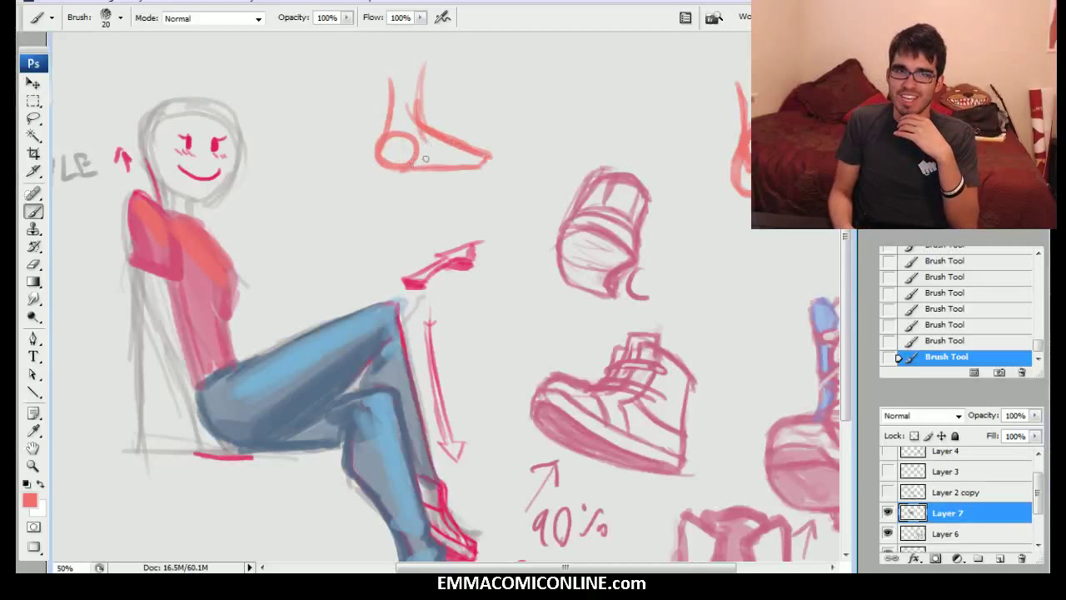
{"action": "left_click_drag", "start_coordinate": [420, 129], "coordinate": [422, 117]}
Step: Clean up the arch of the foot above the laced boot with the eraser and redraw its sole line
{"action": "left_click_drag", "start_coordinate": [808, 163], "coordinate": [677, 171]}
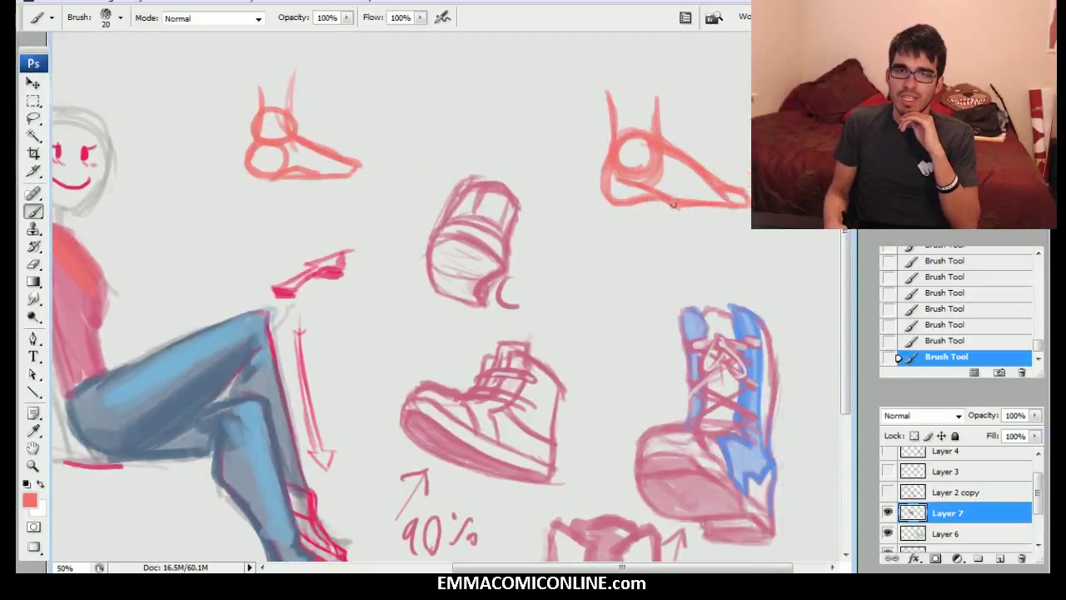
{"action": "left_click_drag", "start_coordinate": [656, 202], "coordinate": [679, 206]}
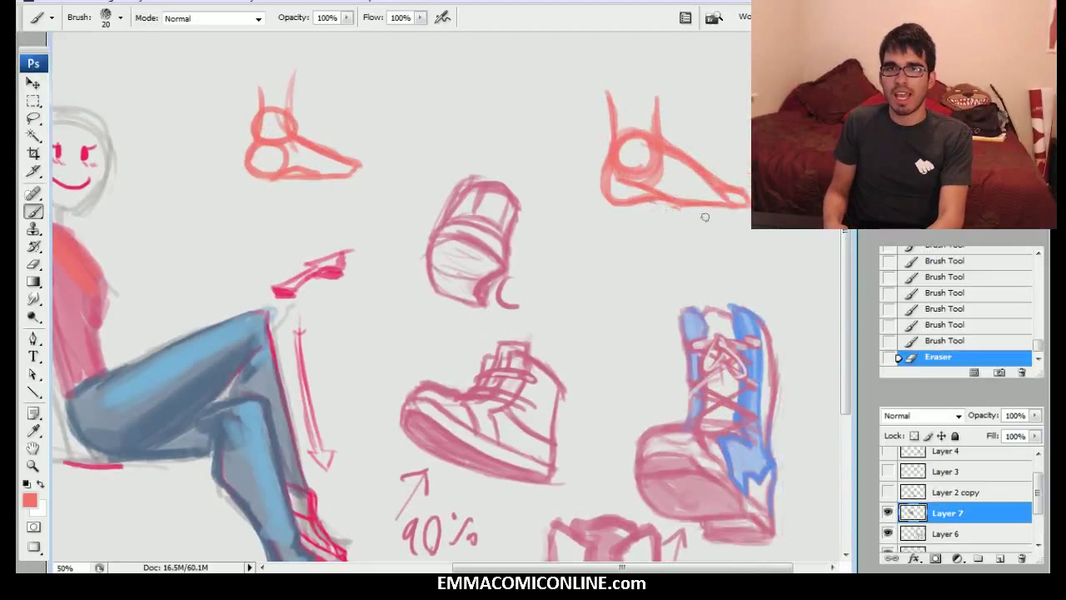
{"action": "left_click_drag", "start_coordinate": [666, 199], "coordinate": [715, 204]}
{"action": "mouse_move", "coordinate": [698, 202]}
{"action": "left_mouse_down"}
{"action": "mouse_move", "coordinate": [746, 200]}
{"action": "mouse_move", "coordinate": [662, 200]}
{"action": "left_mouse_up"}
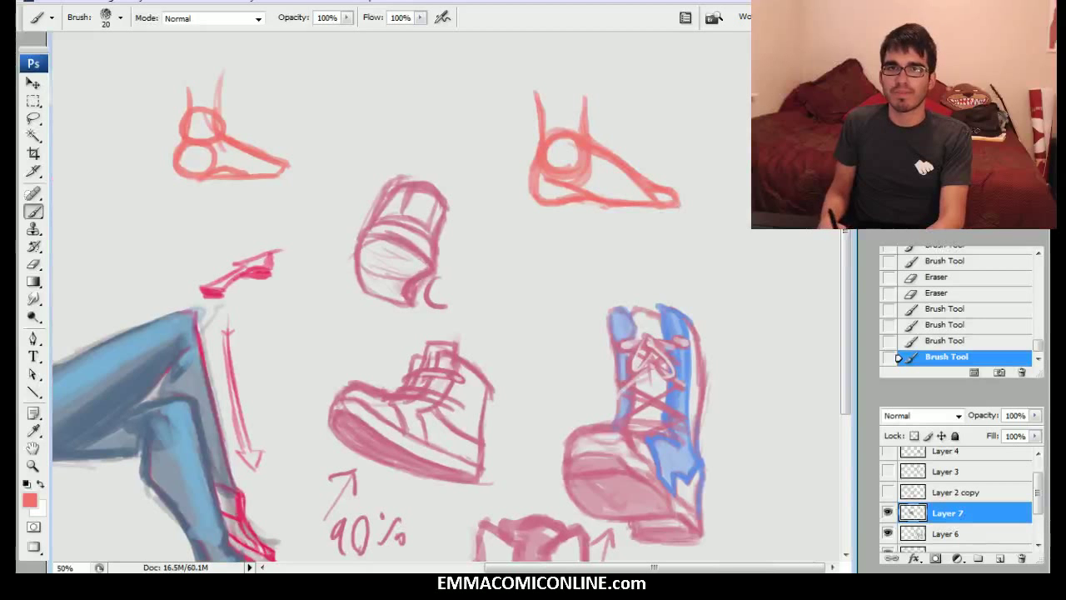
{"action": "mouse_move", "coordinate": [654, 567]}
{"action": "left_mouse_down"}
{"action": "mouse_move", "coordinate": [540, 567]}
{"action": "mouse_move", "coordinate": [637, 567]}
{"action": "left_mouse_up"}
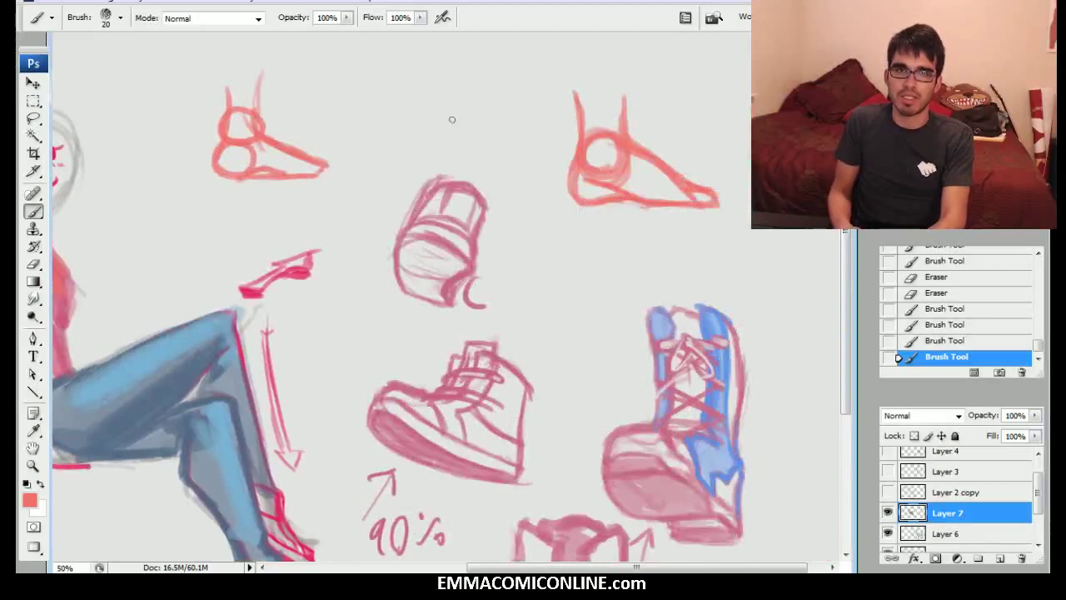
{"action": "left_click_drag", "start_coordinate": [316, 383], "coordinate": [603, 195]}
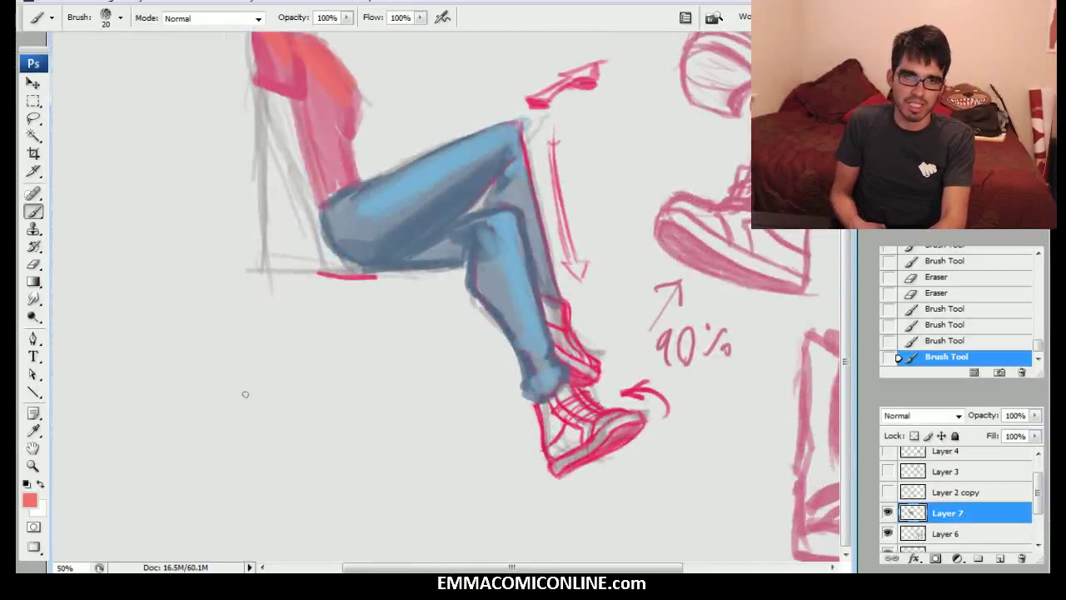
Step: Sketch a front-view foot below the chair with an ankle circle, tapered sides and a thick toe edge, then lighten the toe line with the eraser
{"action": "mouse_move", "coordinate": [244, 383]}
{"action": "left_mouse_down"}
{"action": "mouse_move", "coordinate": [213, 380]}
{"action": "mouse_move", "coordinate": [214, 441]}
{"action": "mouse_move", "coordinate": [240, 445]}
{"action": "mouse_move", "coordinate": [266, 403]}
{"action": "left_mouse_up"}
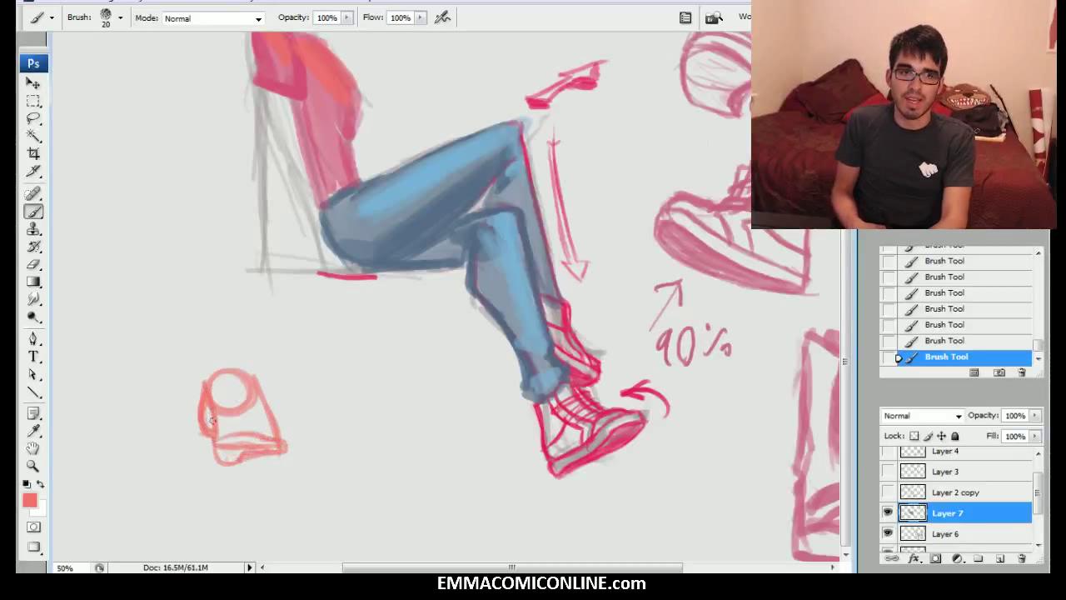
{"action": "left_click_drag", "start_coordinate": [197, 377], "coordinate": [209, 330]}
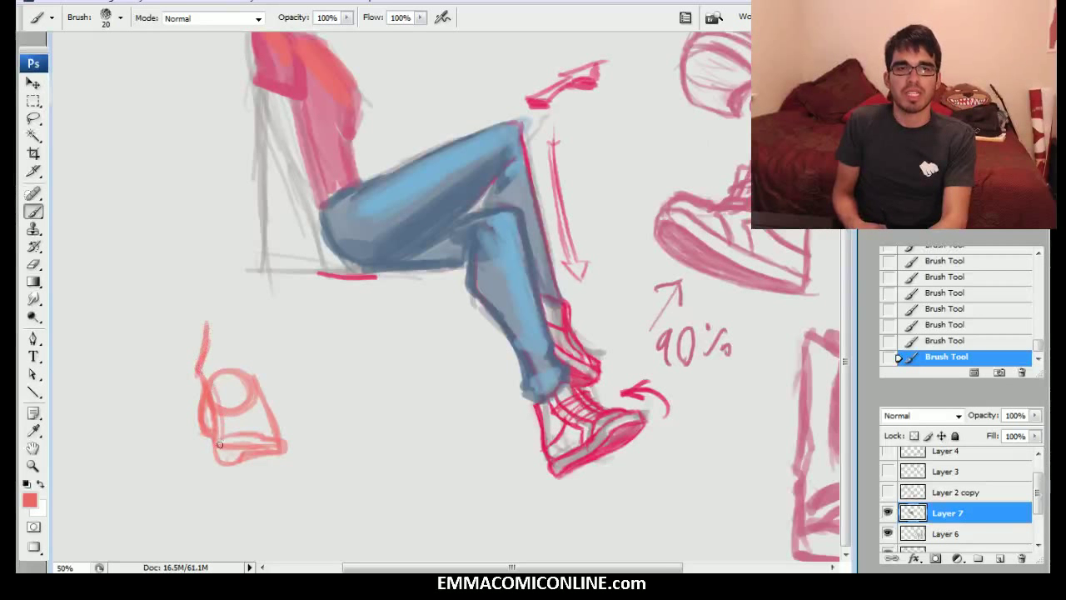
{"action": "left_click_drag", "start_coordinate": [215, 441], "coordinate": [242, 455]}
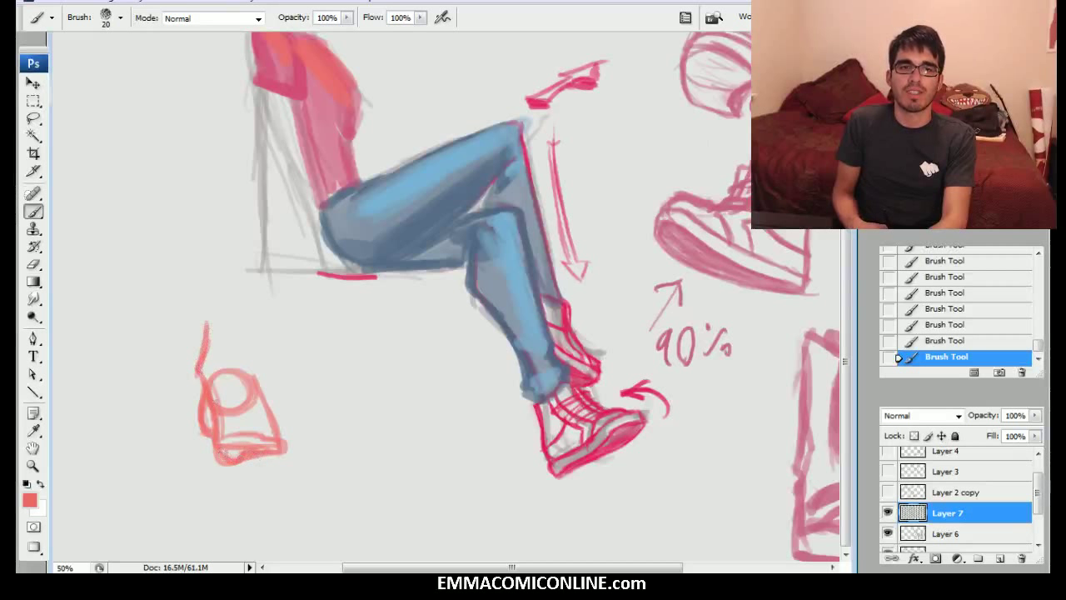
{"action": "left_click_drag", "start_coordinate": [216, 454], "coordinate": [239, 454]}
{"action": "left_click_drag", "start_coordinate": [225, 452], "coordinate": [258, 433]}
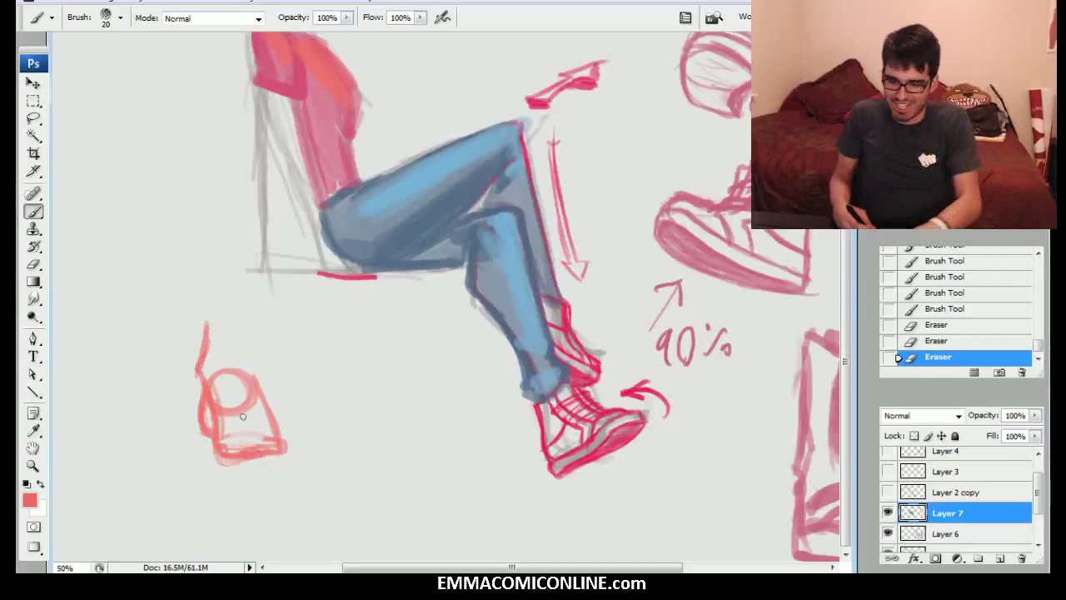
Step: Extend two lower-leg lines up from the front-view foot's ankle and reinforce its ankle circle and inner edge
{"action": "left_click_drag", "start_coordinate": [266, 410], "coordinate": [247, 317]}
{"action": "mouse_move", "coordinate": [209, 287]}
{"action": "left_mouse_down"}
{"action": "mouse_move", "coordinate": [204, 360]}
{"action": "mouse_move", "coordinate": [210, 275]}
{"action": "left_mouse_up"}
{"action": "left_click_drag", "start_coordinate": [255, 348], "coordinate": [243, 271]}
{"action": "left_click_drag", "start_coordinate": [247, 396], "coordinate": [243, 377]}
{"action": "mouse_move", "coordinate": [218, 444]}
{"action": "left_mouse_down"}
{"action": "mouse_move", "coordinate": [263, 436]}
{"action": "mouse_move", "coordinate": [234, 431]}
{"action": "mouse_move", "coordinate": [218, 408]}
{"action": "left_mouse_up"}
{"action": "key", "text": "bracketleft"}
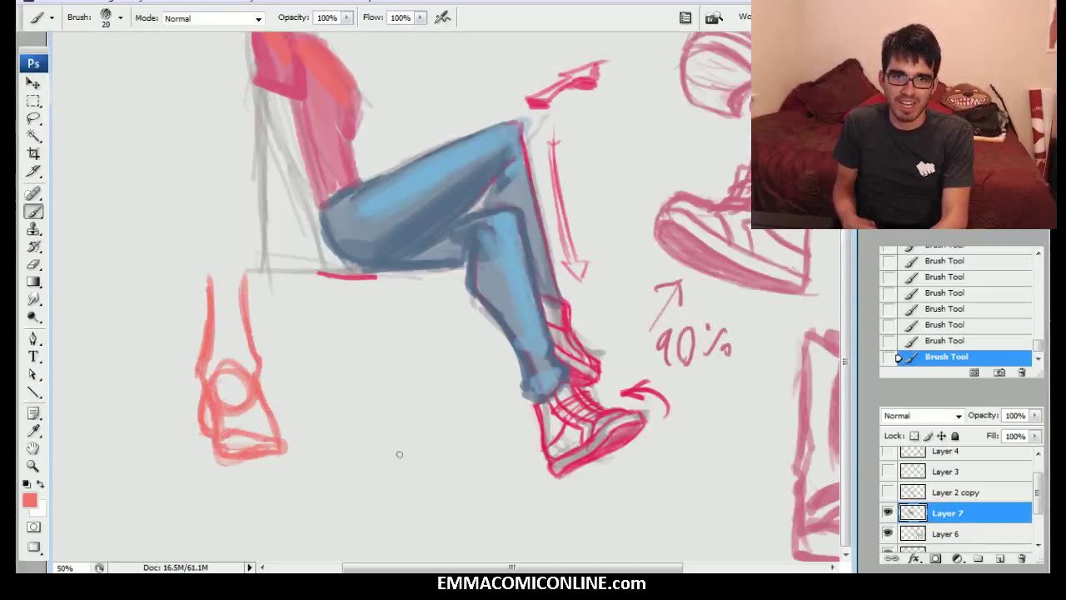
Step: Sketch a side-view foot between the front-view foot and the laced shoes, with an ankle circle, sloping instep, heel, sole and toes
{"action": "left_click_drag", "start_coordinate": [369, 428], "coordinate": [401, 503]}
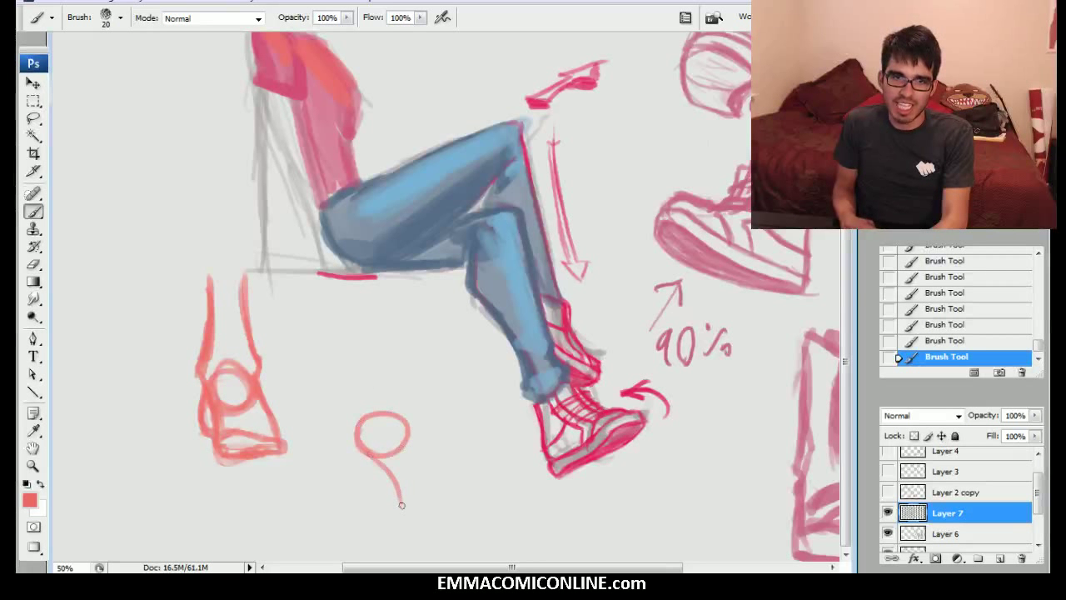
{"action": "left_click_drag", "start_coordinate": [408, 426], "coordinate": [457, 498]}
{"action": "left_click_drag", "start_coordinate": [398, 501], "coordinate": [490, 505]}
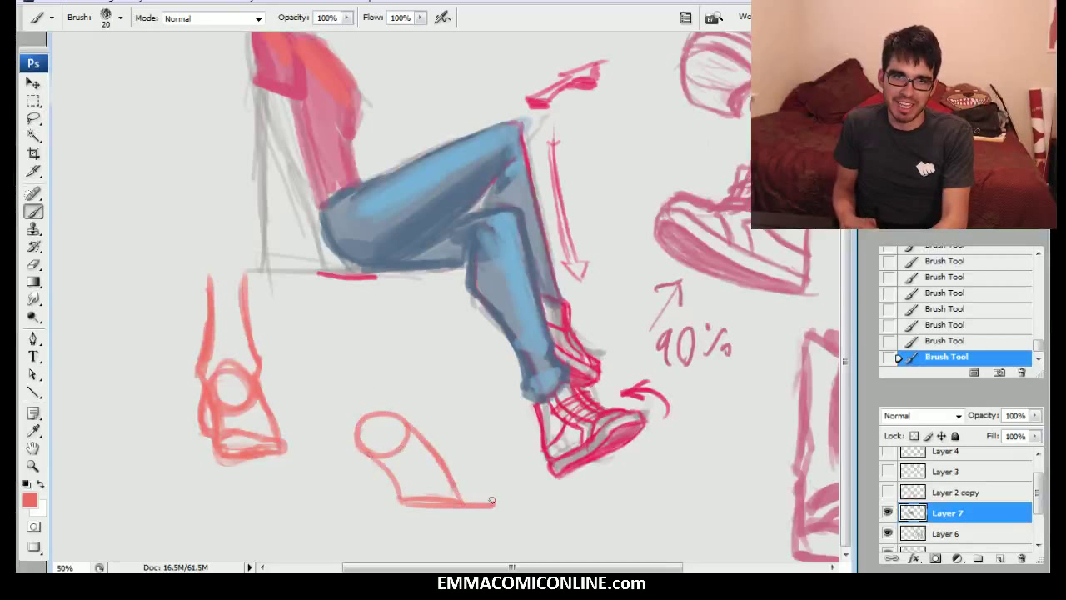
{"action": "mouse_move", "coordinate": [398, 496]}
{"action": "left_mouse_down"}
{"action": "mouse_move", "coordinate": [358, 432]}
{"action": "mouse_move", "coordinate": [394, 433]}
{"action": "mouse_move", "coordinate": [461, 491]}
{"action": "left_mouse_up"}
{"action": "left_click_drag", "start_coordinate": [381, 427], "coordinate": [459, 489]}
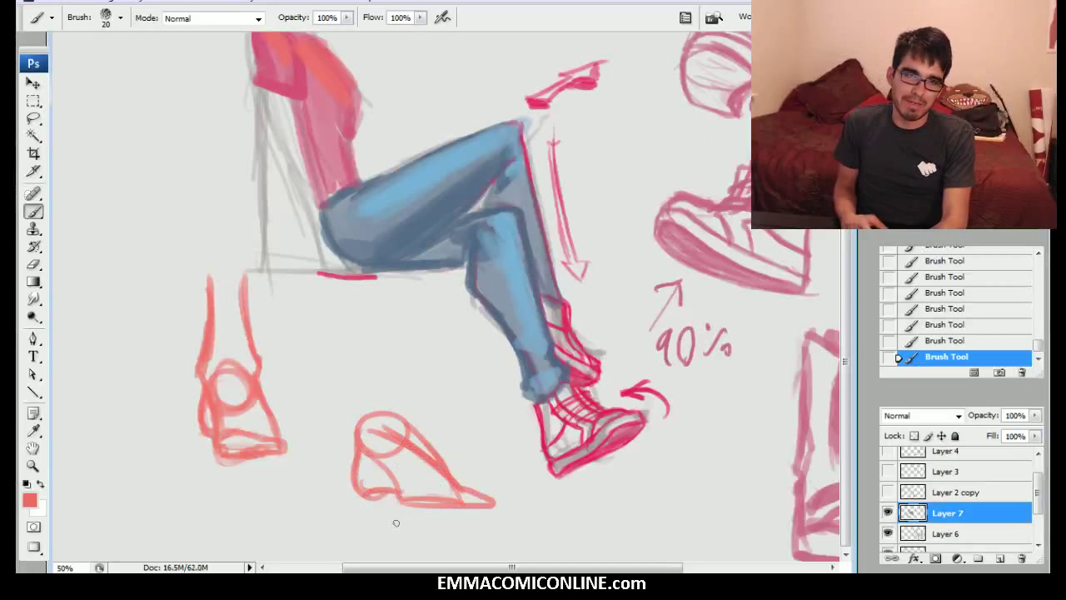
Step: Erase the side-view foot's oversized ankle circle, redraw a smaller double ankle circle lower down and add the leg lines
{"action": "key", "text": "e"}
{"action": "mouse_move", "coordinate": [391, 418]}
{"action": "left_mouse_down"}
{"action": "mouse_move", "coordinate": [358, 427]}
{"action": "mouse_move", "coordinate": [419, 479]}
{"action": "mouse_move", "coordinate": [432, 454]}
{"action": "mouse_move", "coordinate": [409, 476]}
{"action": "mouse_move", "coordinate": [410, 446]}
{"action": "mouse_move", "coordinate": [390, 439]}
{"action": "mouse_move", "coordinate": [367, 470]}
{"action": "left_mouse_up"}
{"action": "mouse_move", "coordinate": [367, 433]}
{"action": "left_mouse_down"}
{"action": "mouse_move", "coordinate": [381, 464]}
{"action": "mouse_move", "coordinate": [359, 450]}
{"action": "mouse_move", "coordinate": [362, 379]}
{"action": "mouse_move", "coordinate": [409, 434]}
{"action": "mouse_move", "coordinate": [406, 363]}
{"action": "mouse_move", "coordinate": [353, 346]}
{"action": "left_mouse_up"}
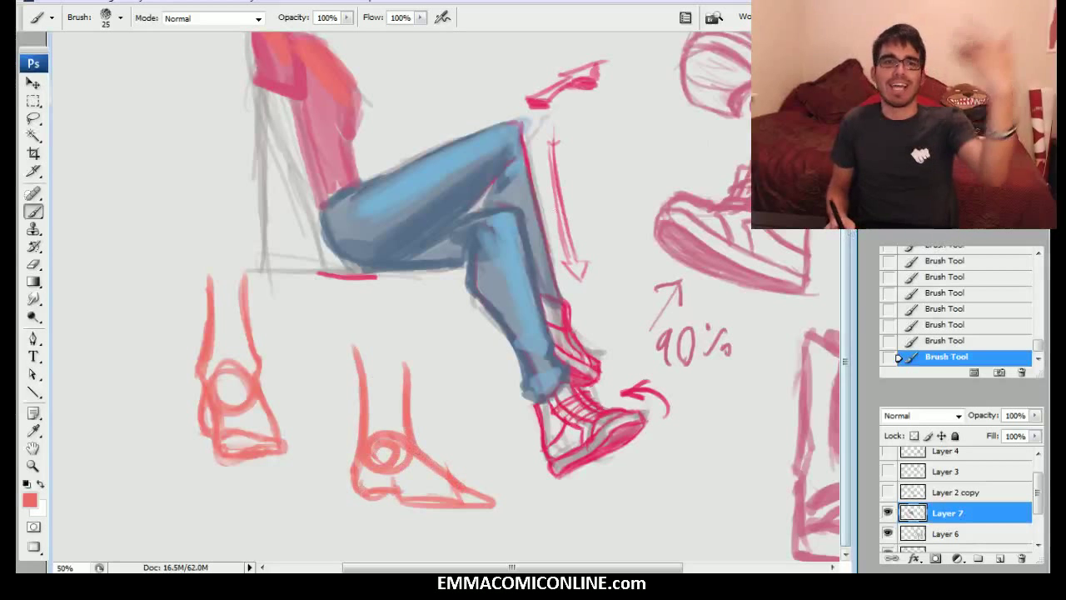
Step: Turn the front-view foot below the chair into a boot by adding a centre line and rows of curved cross straps
{"action": "mouse_move", "coordinate": [229, 394]}
{"action": "left_mouse_down"}
{"action": "mouse_move", "coordinate": [228, 360]}
{"action": "mouse_move", "coordinate": [244, 406]}
{"action": "mouse_move", "coordinate": [237, 392]}
{"action": "mouse_move", "coordinate": [230, 413]}
{"action": "mouse_move", "coordinate": [267, 415]}
{"action": "mouse_move", "coordinate": [215, 414]}
{"action": "mouse_move", "coordinate": [233, 395]}
{"action": "mouse_move", "coordinate": [268, 398]}
{"action": "mouse_move", "coordinate": [211, 378]}
{"action": "mouse_move", "coordinate": [202, 392]}
{"action": "mouse_move", "coordinate": [250, 374]}
{"action": "left_mouse_up"}
{"action": "left_click_drag", "start_coordinate": [246, 431], "coordinate": [218, 321]}
{"action": "mouse_move", "coordinate": [228, 372]}
{"action": "left_mouse_down"}
{"action": "mouse_move", "coordinate": [234, 298]}
{"action": "mouse_move", "coordinate": [224, 354]}
{"action": "mouse_move", "coordinate": [216, 346]}
{"action": "left_mouse_up"}
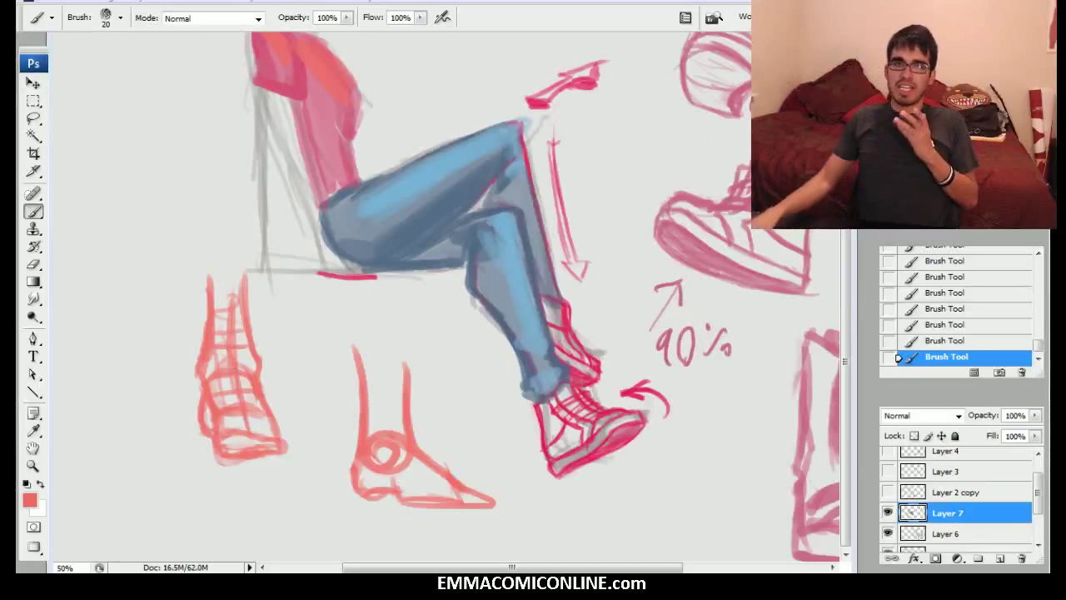
Step: Sketch a shoe seen from below under the BASICS INTO STYLE checklist line, with a curved sole, notched heel and boxy upper
{"action": "mouse_move", "coordinate": [517, 275]}
{"action": "left_mouse_down"}
{"action": "mouse_move", "coordinate": [426, 372]}
{"action": "mouse_move", "coordinate": [472, 299]}
{"action": "mouse_move", "coordinate": [459, 308]}
{"action": "left_mouse_up"}
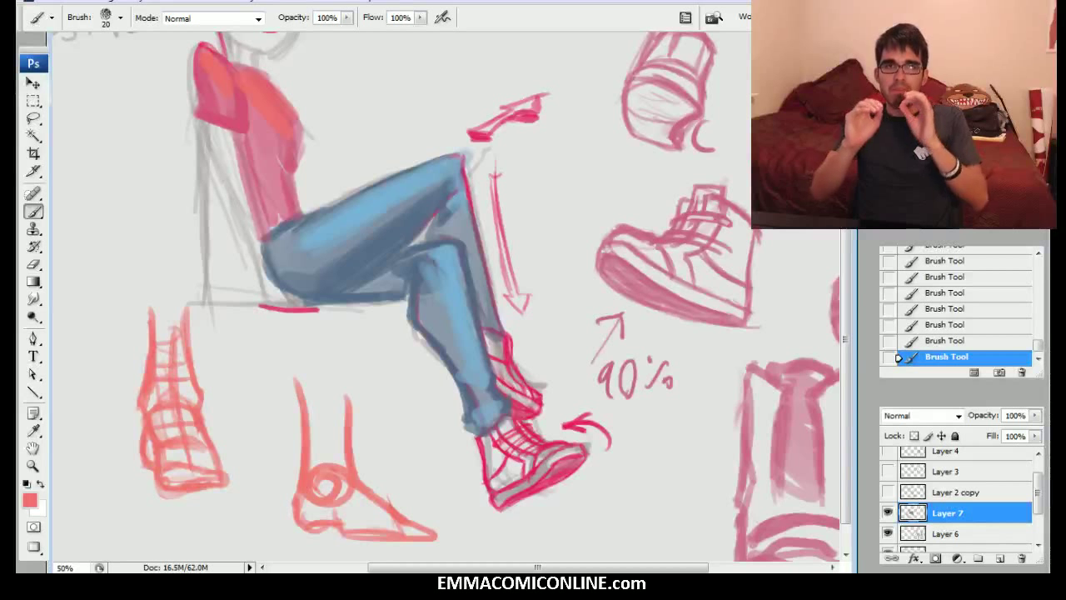
{"action": "mouse_move", "coordinate": [679, 313]}
{"action": "left_mouse_down"}
{"action": "mouse_move", "coordinate": [466, 307]}
{"action": "mouse_move", "coordinate": [432, 294]}
{"action": "left_mouse_up"}
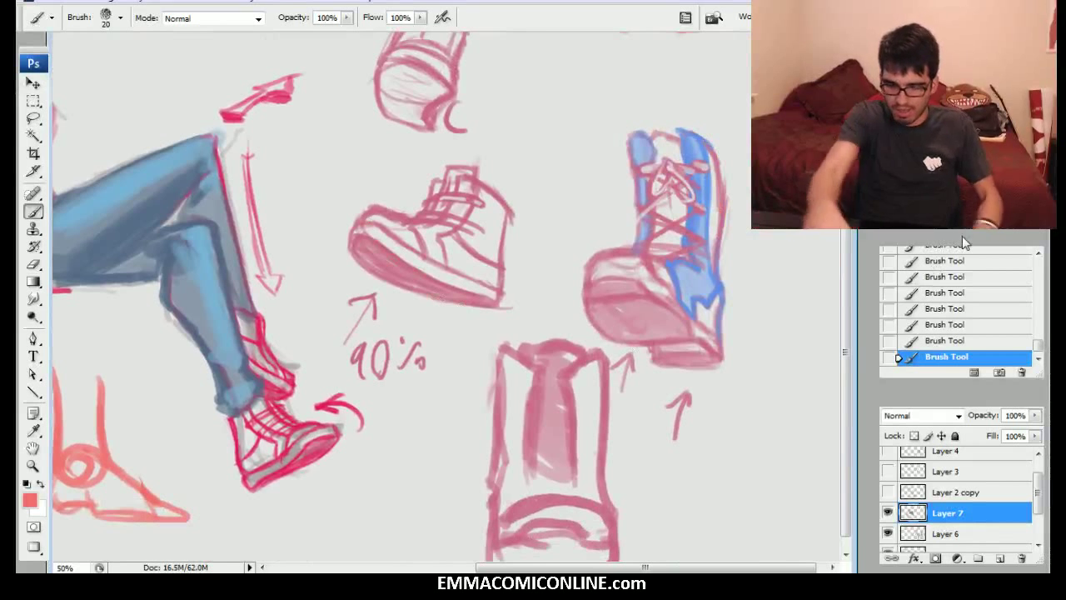
{"action": "mouse_move", "coordinate": [414, 289]}
{"action": "left_mouse_down"}
{"action": "mouse_move", "coordinate": [428, 367]}
{"action": "mouse_move", "coordinate": [369, 407]}
{"action": "left_mouse_up"}
{"action": "left_click_drag", "start_coordinate": [739, 239], "coordinate": [789, 240]}
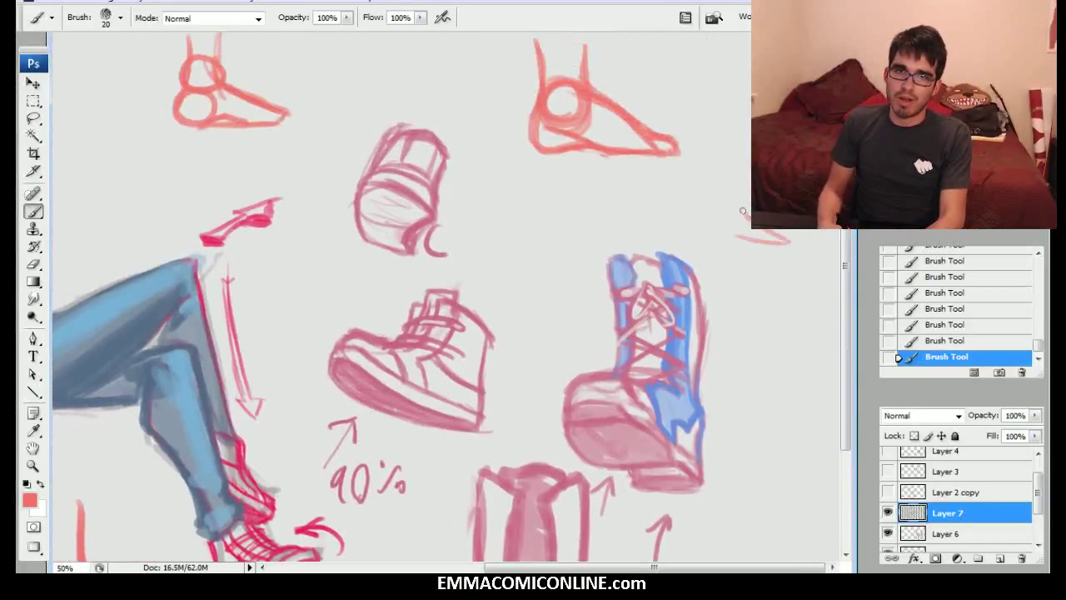
{"action": "mouse_move", "coordinate": [279, 287]}
{"action": "left_mouse_down"}
{"action": "mouse_move", "coordinate": [705, 300]}
{"action": "mouse_move", "coordinate": [769, 267]}
{"action": "left_mouse_up"}
{"action": "mouse_move", "coordinate": [204, 320]}
{"action": "left_mouse_down"}
{"action": "mouse_move", "coordinate": [229, 295]}
{"action": "mouse_move", "coordinate": [265, 288]}
{"action": "mouse_move", "coordinate": [224, 267]}
{"action": "mouse_move", "coordinate": [192, 285]}
{"action": "mouse_move", "coordinate": [226, 324]}
{"action": "mouse_move", "coordinate": [174, 267]}
{"action": "mouse_move", "coordinate": [251, 323]}
{"action": "mouse_move", "coordinate": [265, 280]}
{"action": "mouse_move", "coordinate": [177, 258]}
{"action": "left_mouse_up"}
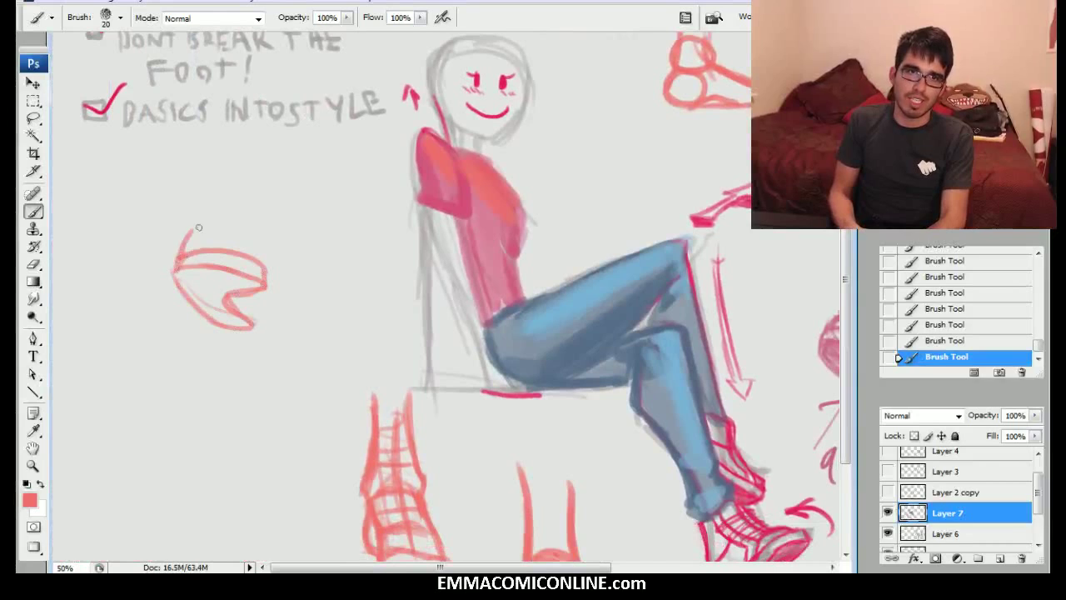
{"action": "mouse_move", "coordinate": [259, 289]}
{"action": "left_mouse_down"}
{"action": "mouse_move", "coordinate": [264, 275]}
{"action": "mouse_move", "coordinate": [200, 206]}
{"action": "mouse_move", "coordinate": [179, 260]}
{"action": "left_mouse_up"}
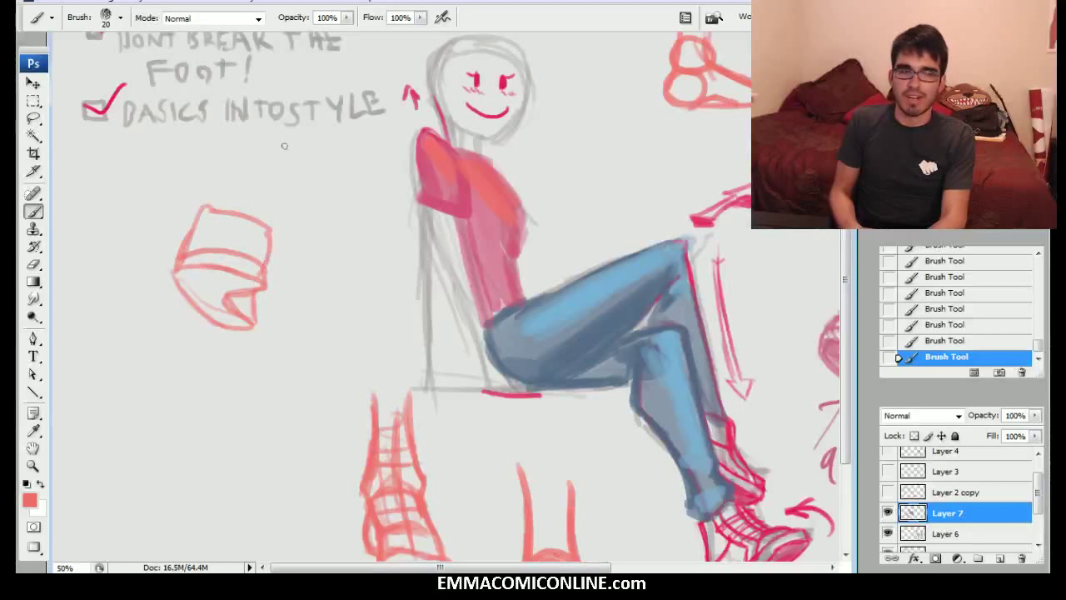
Step: Draw the outline of a tilted sneaker beneath the underside shoe view, with a raised toe, thick sole, collar and straight heel
{"action": "mouse_move", "coordinate": [194, 472]}
{"action": "left_mouse_down"}
{"action": "mouse_move", "coordinate": [221, 469]}
{"action": "mouse_move", "coordinate": [173, 440]}
{"action": "left_mouse_up"}
{"action": "mouse_move", "coordinate": [107, 411]}
{"action": "left_mouse_down"}
{"action": "mouse_move", "coordinate": [219, 465]}
{"action": "mouse_move", "coordinate": [113, 392]}
{"action": "left_mouse_up"}
{"action": "mouse_move", "coordinate": [113, 393]}
{"action": "left_mouse_down"}
{"action": "mouse_move", "coordinate": [178, 459]}
{"action": "mouse_move", "coordinate": [236, 474]}
{"action": "mouse_move", "coordinate": [228, 467]}
{"action": "left_mouse_up"}
{"action": "left_click_drag", "start_coordinate": [228, 467], "coordinate": [222, 443]}
{"action": "mouse_move", "coordinate": [116, 398]}
{"action": "left_mouse_down"}
{"action": "mouse_move", "coordinate": [135, 386]}
{"action": "mouse_move", "coordinate": [159, 394]}
{"action": "mouse_move", "coordinate": [175, 376]}
{"action": "mouse_move", "coordinate": [216, 378]}
{"action": "mouse_move", "coordinate": [235, 410]}
{"action": "mouse_move", "coordinate": [233, 461]}
{"action": "left_mouse_up"}
{"action": "mouse_move", "coordinate": [162, 385]}
{"action": "left_mouse_down"}
{"action": "mouse_move", "coordinate": [196, 374]}
{"action": "mouse_move", "coordinate": [192, 397]}
{"action": "mouse_move", "coordinate": [156, 387]}
{"action": "mouse_move", "coordinate": [161, 436]}
{"action": "mouse_move", "coordinate": [202, 456]}
{"action": "left_mouse_up"}
{"action": "left_click_drag", "start_coordinate": [107, 398], "coordinate": [129, 436]}
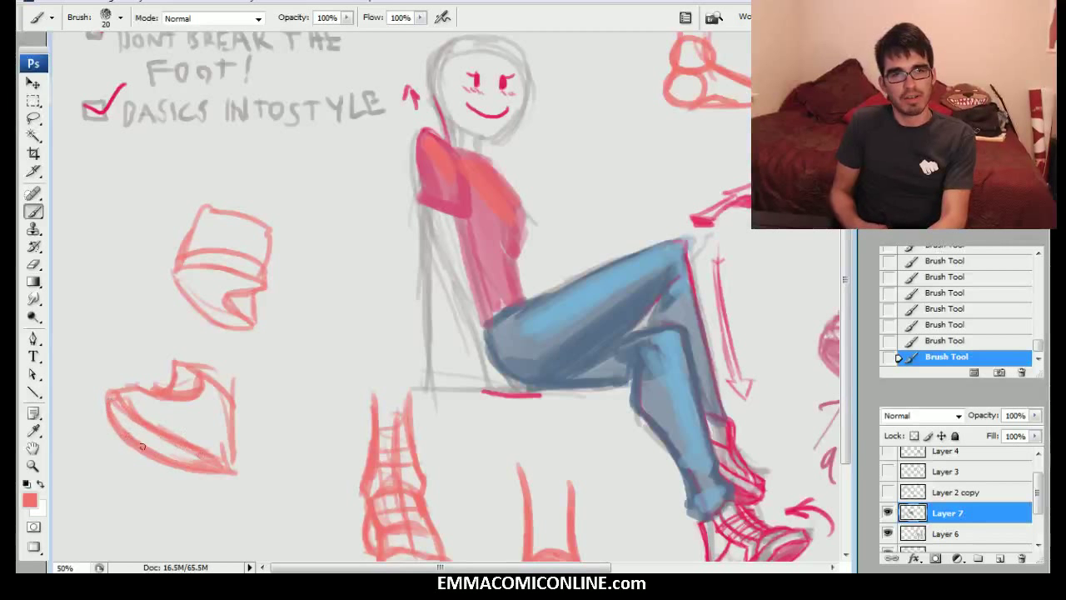
Step: Add the heel edge, curved side panels, toe seam and collar detail to the tilted sneaker
{"action": "left_click_drag", "start_coordinate": [237, 440], "coordinate": [237, 461]}
{"action": "left_click_drag", "start_coordinate": [157, 426], "coordinate": [239, 436]}
{"action": "left_click_drag", "start_coordinate": [179, 415], "coordinate": [218, 430]}
{"action": "left_click_drag", "start_coordinate": [137, 409], "coordinate": [169, 428]}
{"action": "mouse_move", "coordinate": [161, 415]}
{"action": "left_mouse_down"}
{"action": "mouse_move", "coordinate": [209, 407]}
{"action": "mouse_move", "coordinate": [207, 385]}
{"action": "left_mouse_up"}
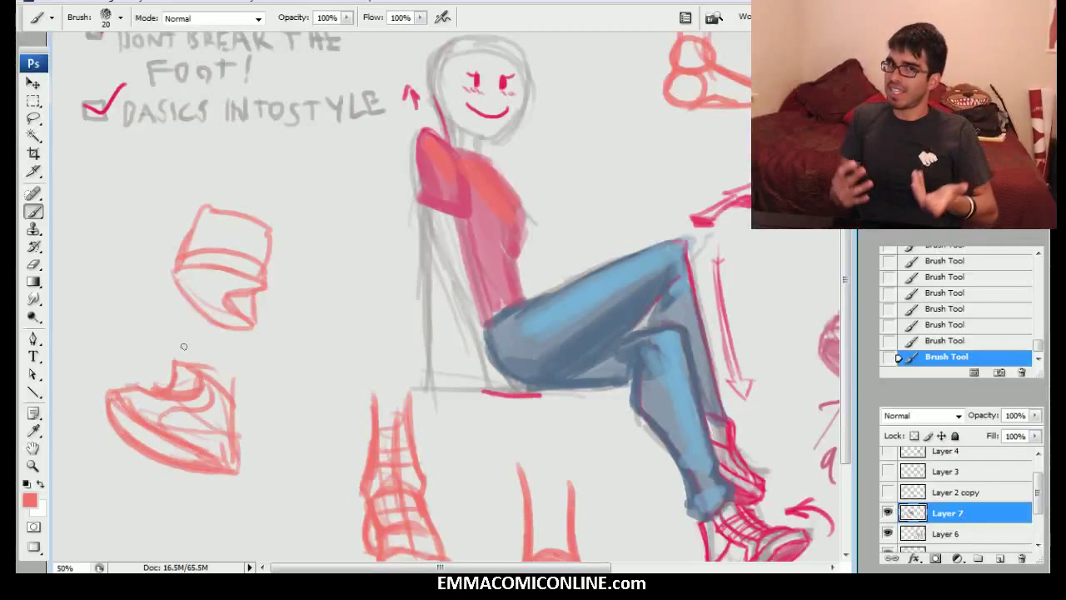
Step: Sketch a side-view high-top sneaker beneath the tilted one, with a flat sole, padded collar, tongue and crossed laces
{"action": "scroll", "coordinate": [239, 456], "scroll_direction": "down", "scroll_amount": 3}
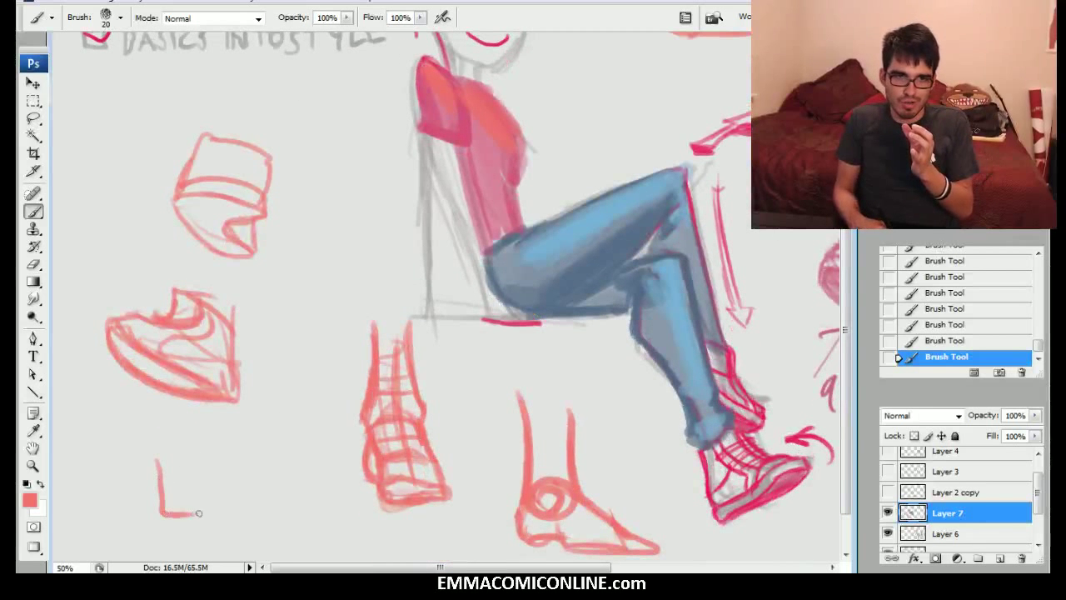
{"action": "left_click_drag", "start_coordinate": [285, 483], "coordinate": [197, 432]}
{"action": "mouse_move", "coordinate": [168, 509]}
{"action": "left_mouse_down"}
{"action": "mouse_move", "coordinate": [241, 506]}
{"action": "mouse_move", "coordinate": [288, 490]}
{"action": "mouse_move", "coordinate": [196, 413]}
{"action": "mouse_move", "coordinate": [162, 491]}
{"action": "left_mouse_up"}
{"action": "left_click_drag", "start_coordinate": [153, 432], "coordinate": [203, 415]}
{"action": "mouse_move", "coordinate": [188, 417]}
{"action": "left_mouse_down"}
{"action": "mouse_move", "coordinate": [221, 450]}
{"action": "mouse_move", "coordinate": [283, 480]}
{"action": "left_mouse_up"}
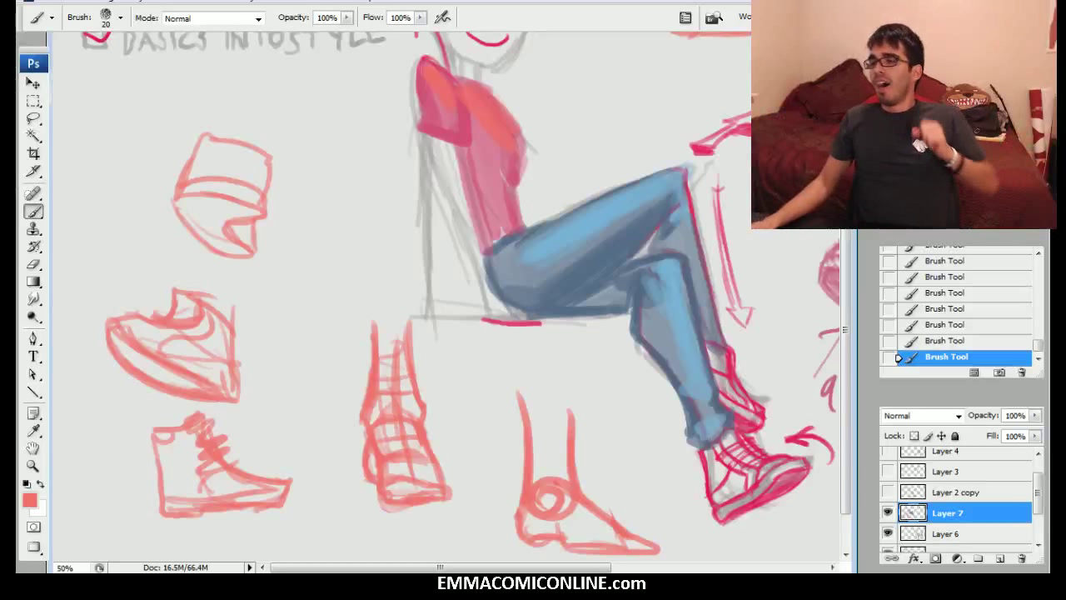
{"action": "scroll", "coordinate": [465, 297], "scroll_direction": "up", "scroll_amount": 1}
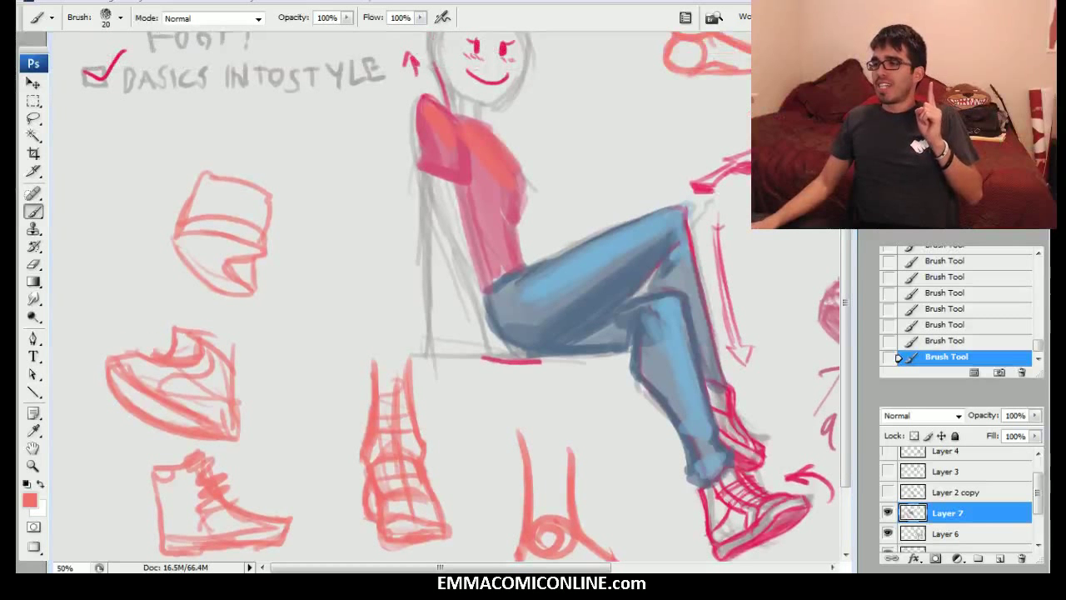